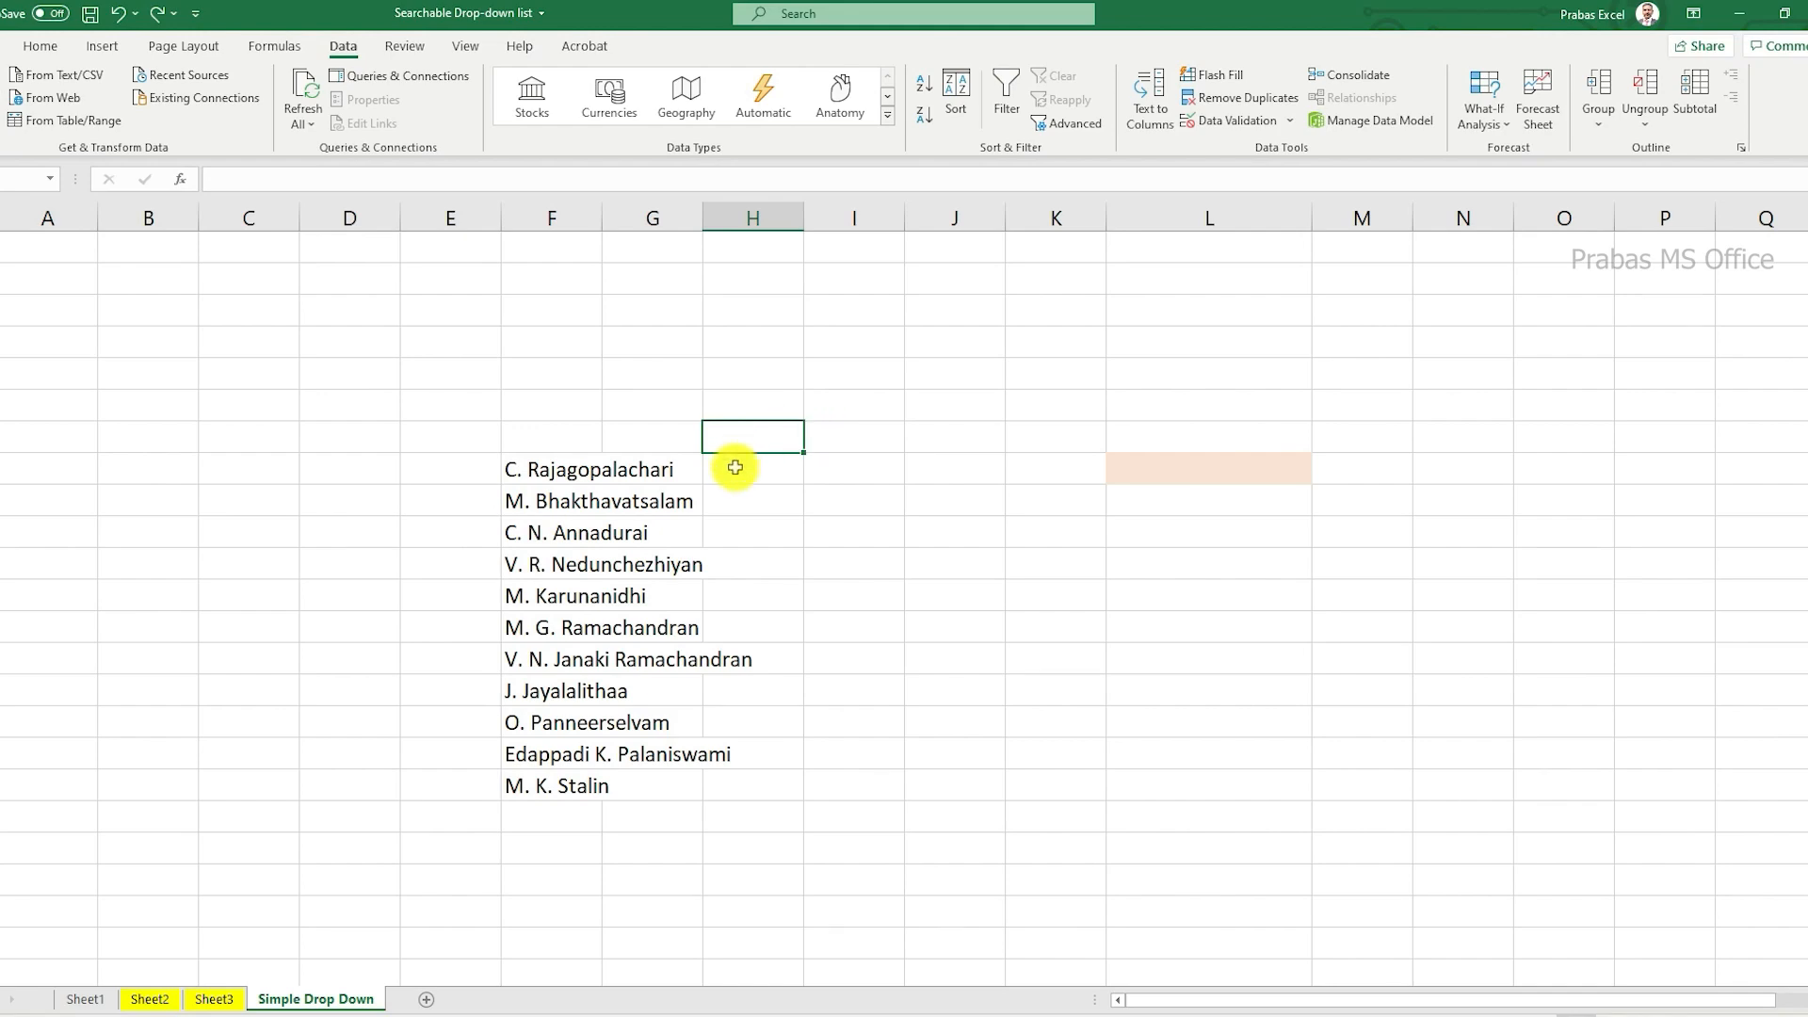
# Step: Fill the shaded drop-down cell in column L down to make a block of eight drop-down cells
pyautogui.click(1268, 478)
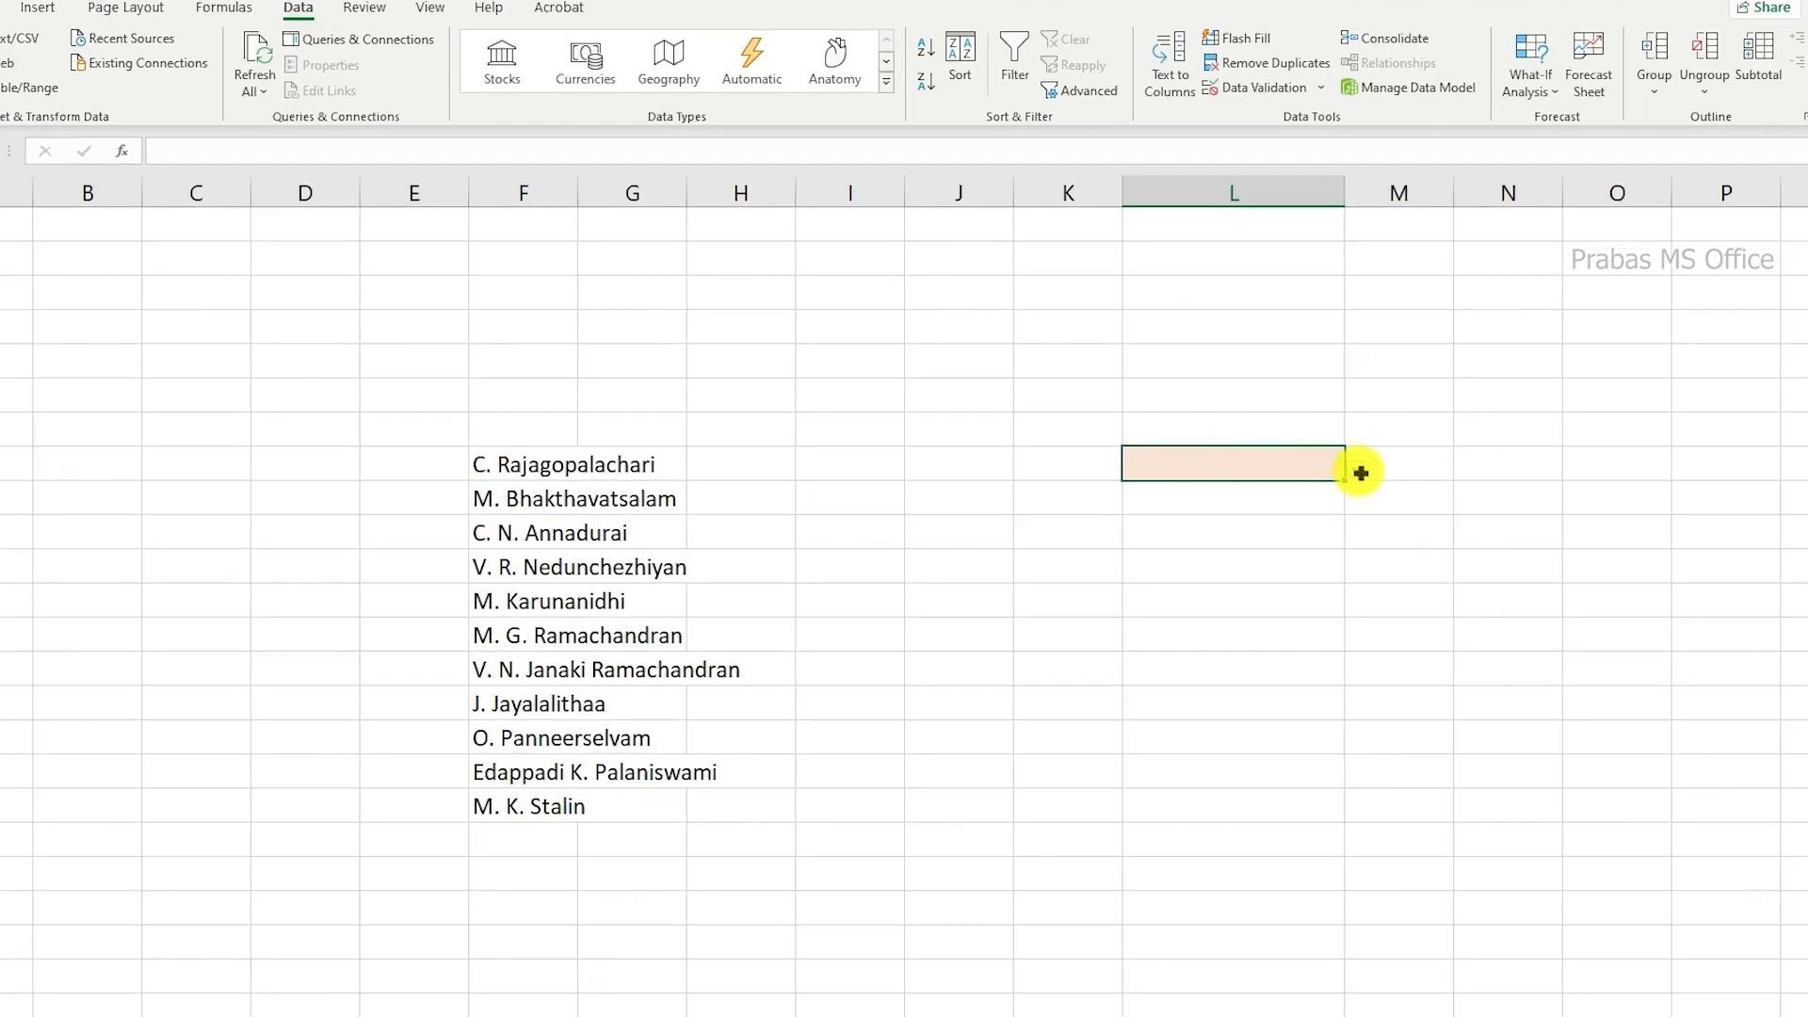
pyautogui.click(1360, 471)
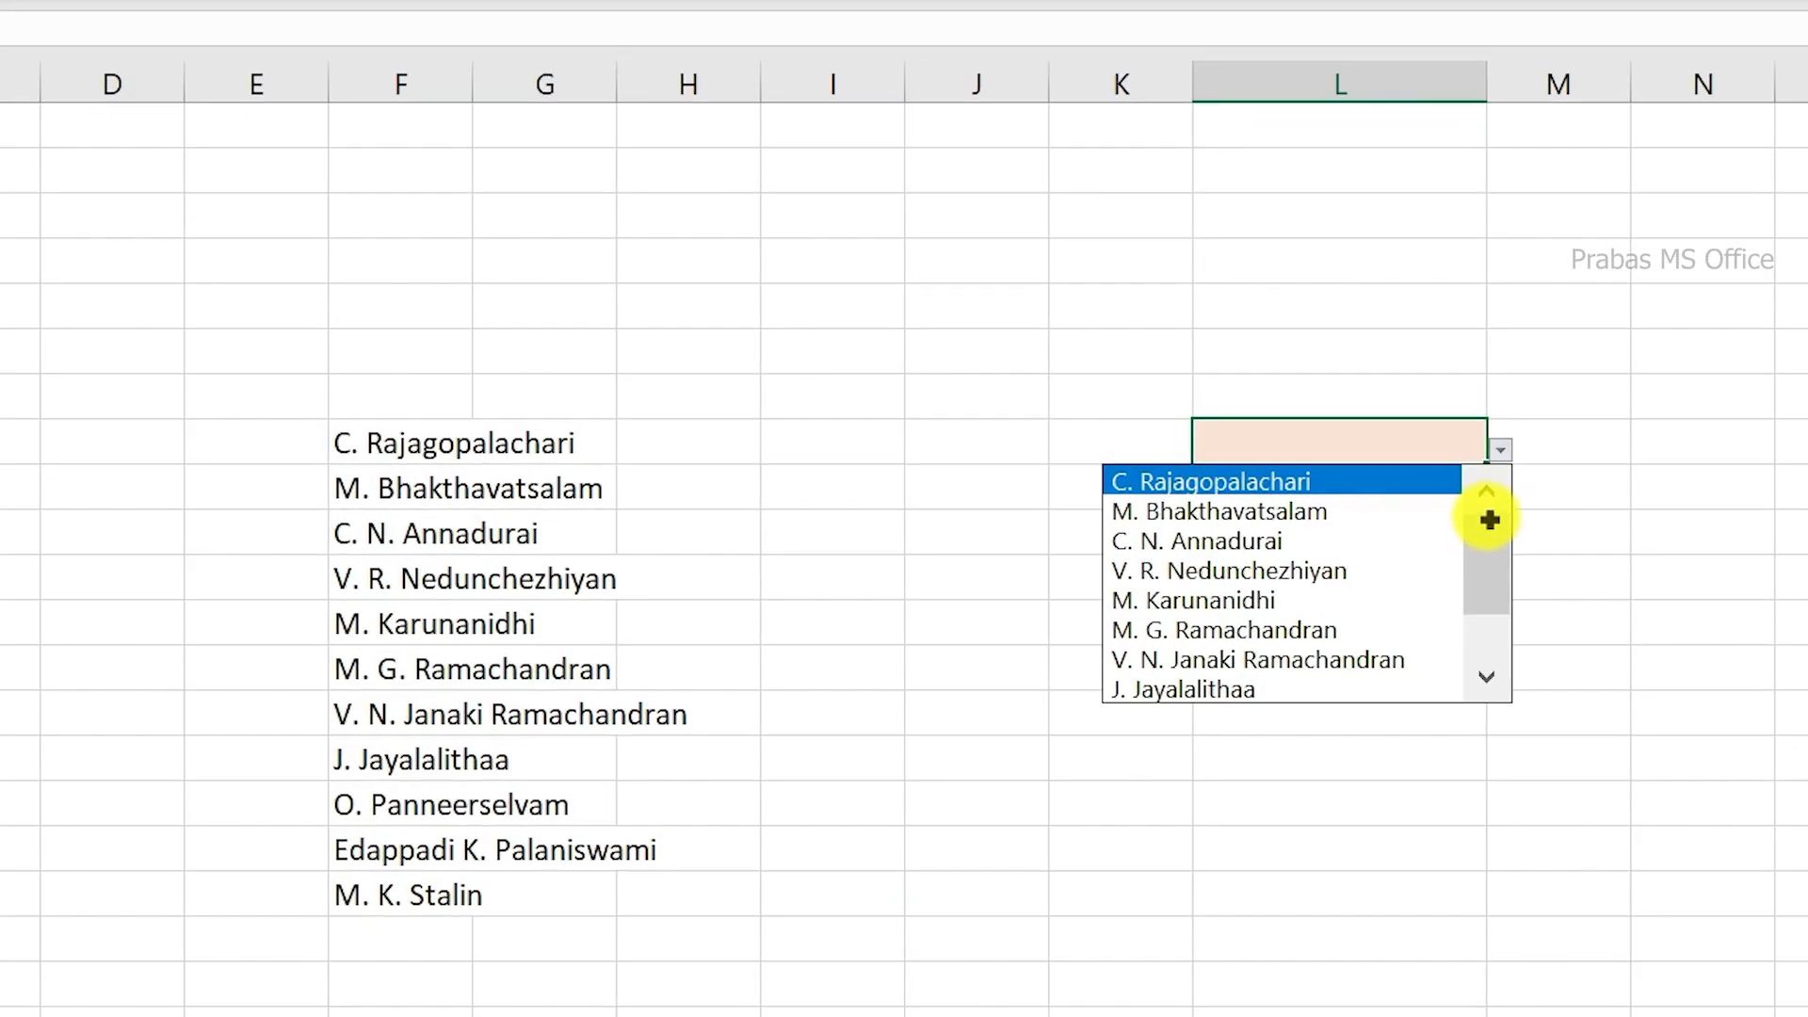
pyautogui.moveTo(1349, 520); pyautogui.dragTo(1356, 746)
pyautogui.click(1426, 435)
pyautogui.hotkey('ctrl', 'd')
pyautogui.click(1438, 603)
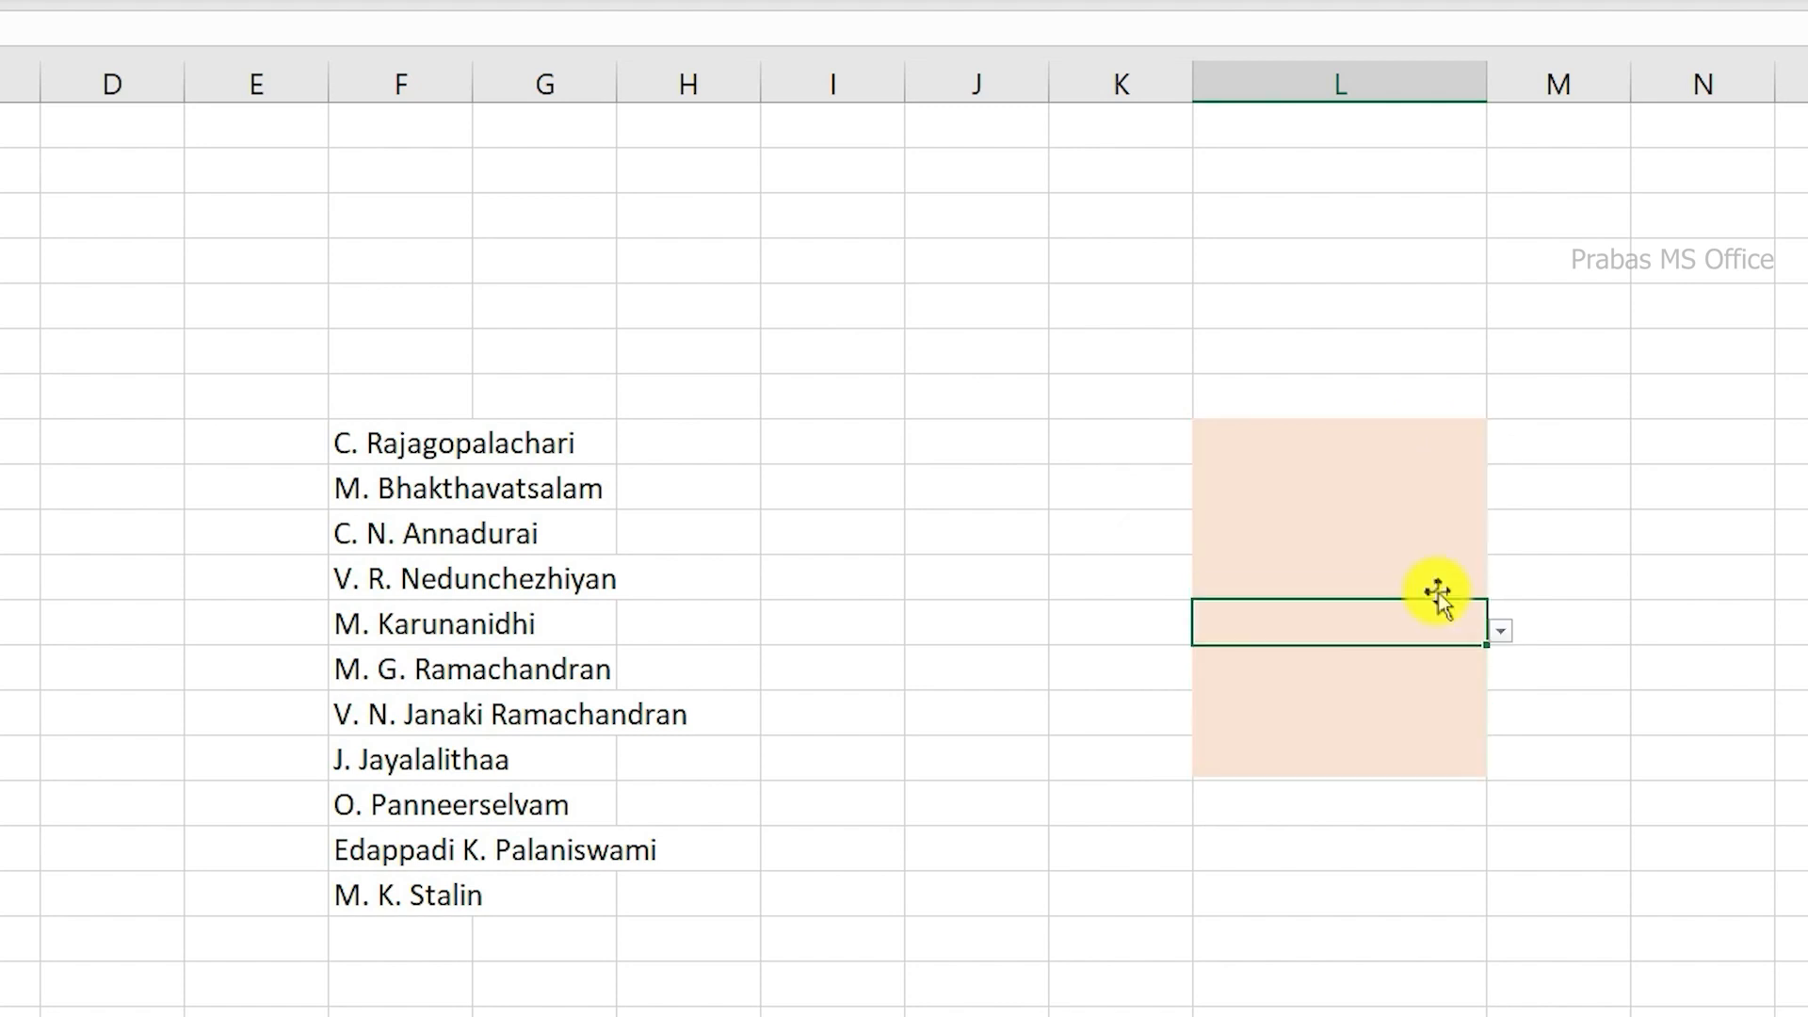
# Step: Choose C. N. Annadurai from the drop-down lists of the first and third shaded cells in column L
pyautogui.click(1481, 438)
pyautogui.click(1500, 451)
pyautogui.click(1429, 541)
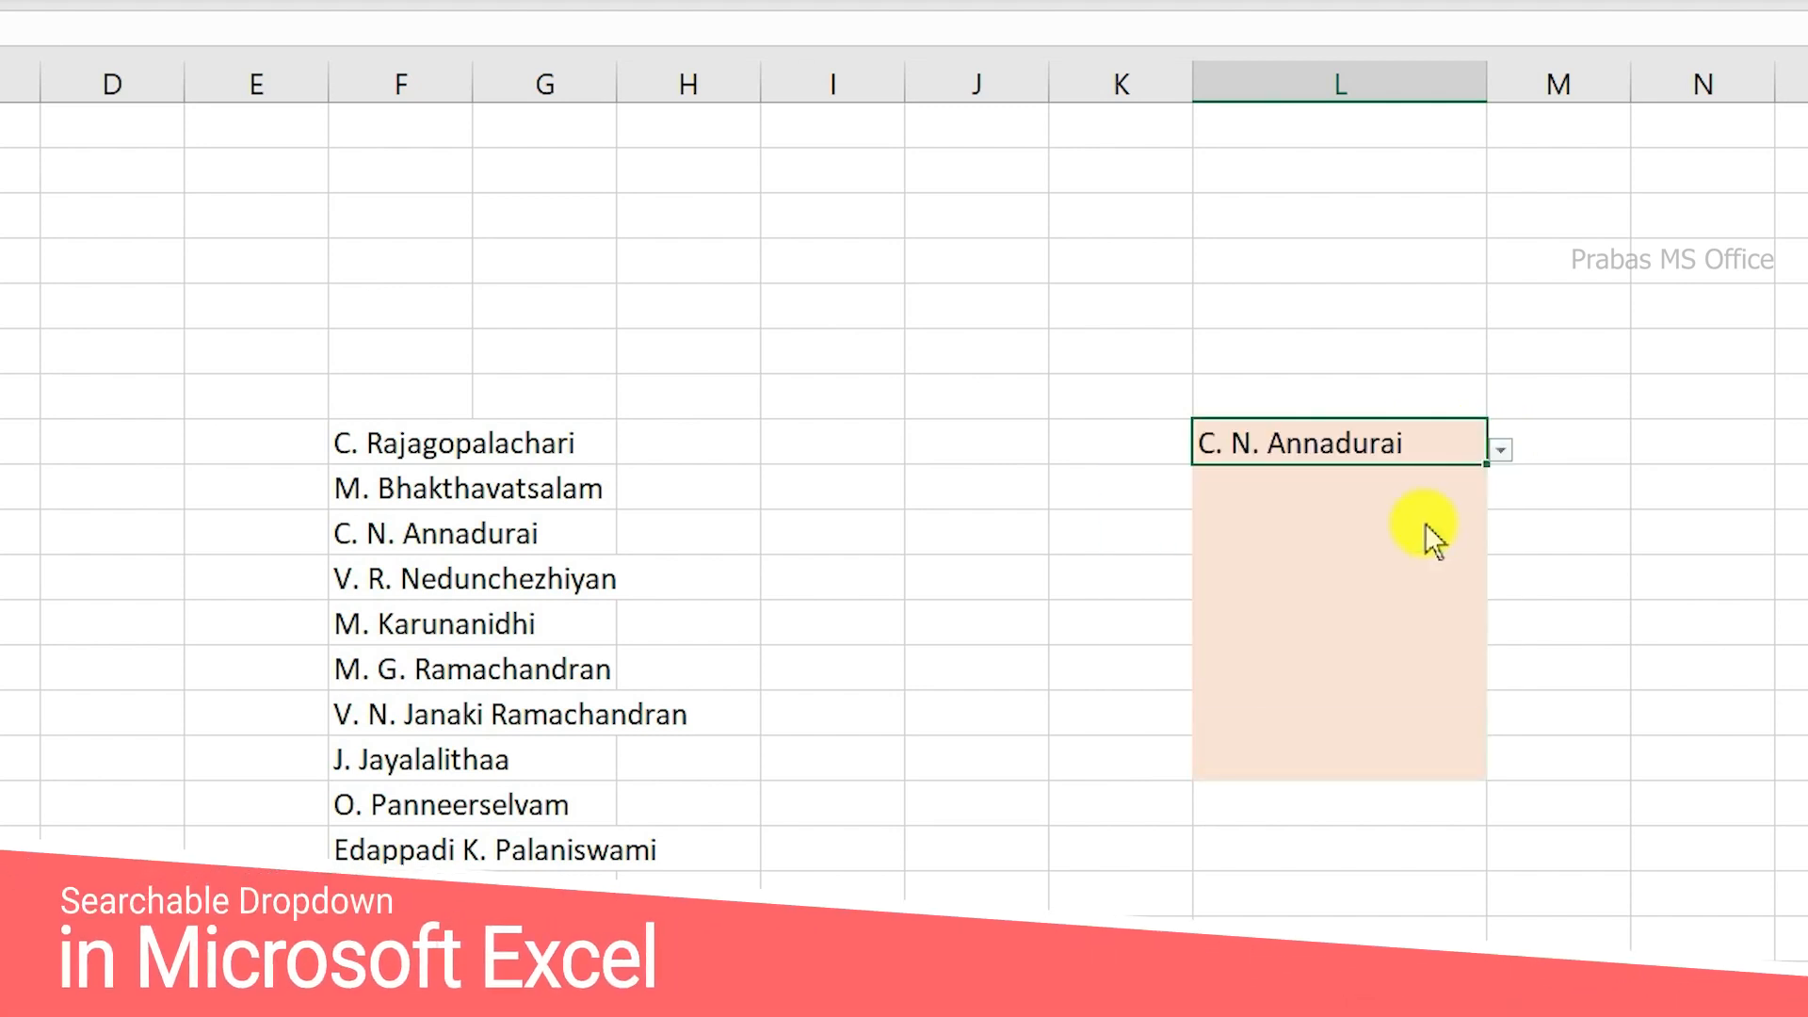
pyautogui.click(1429, 535)
pyautogui.click(1501, 540)
pyautogui.click(1392, 633)
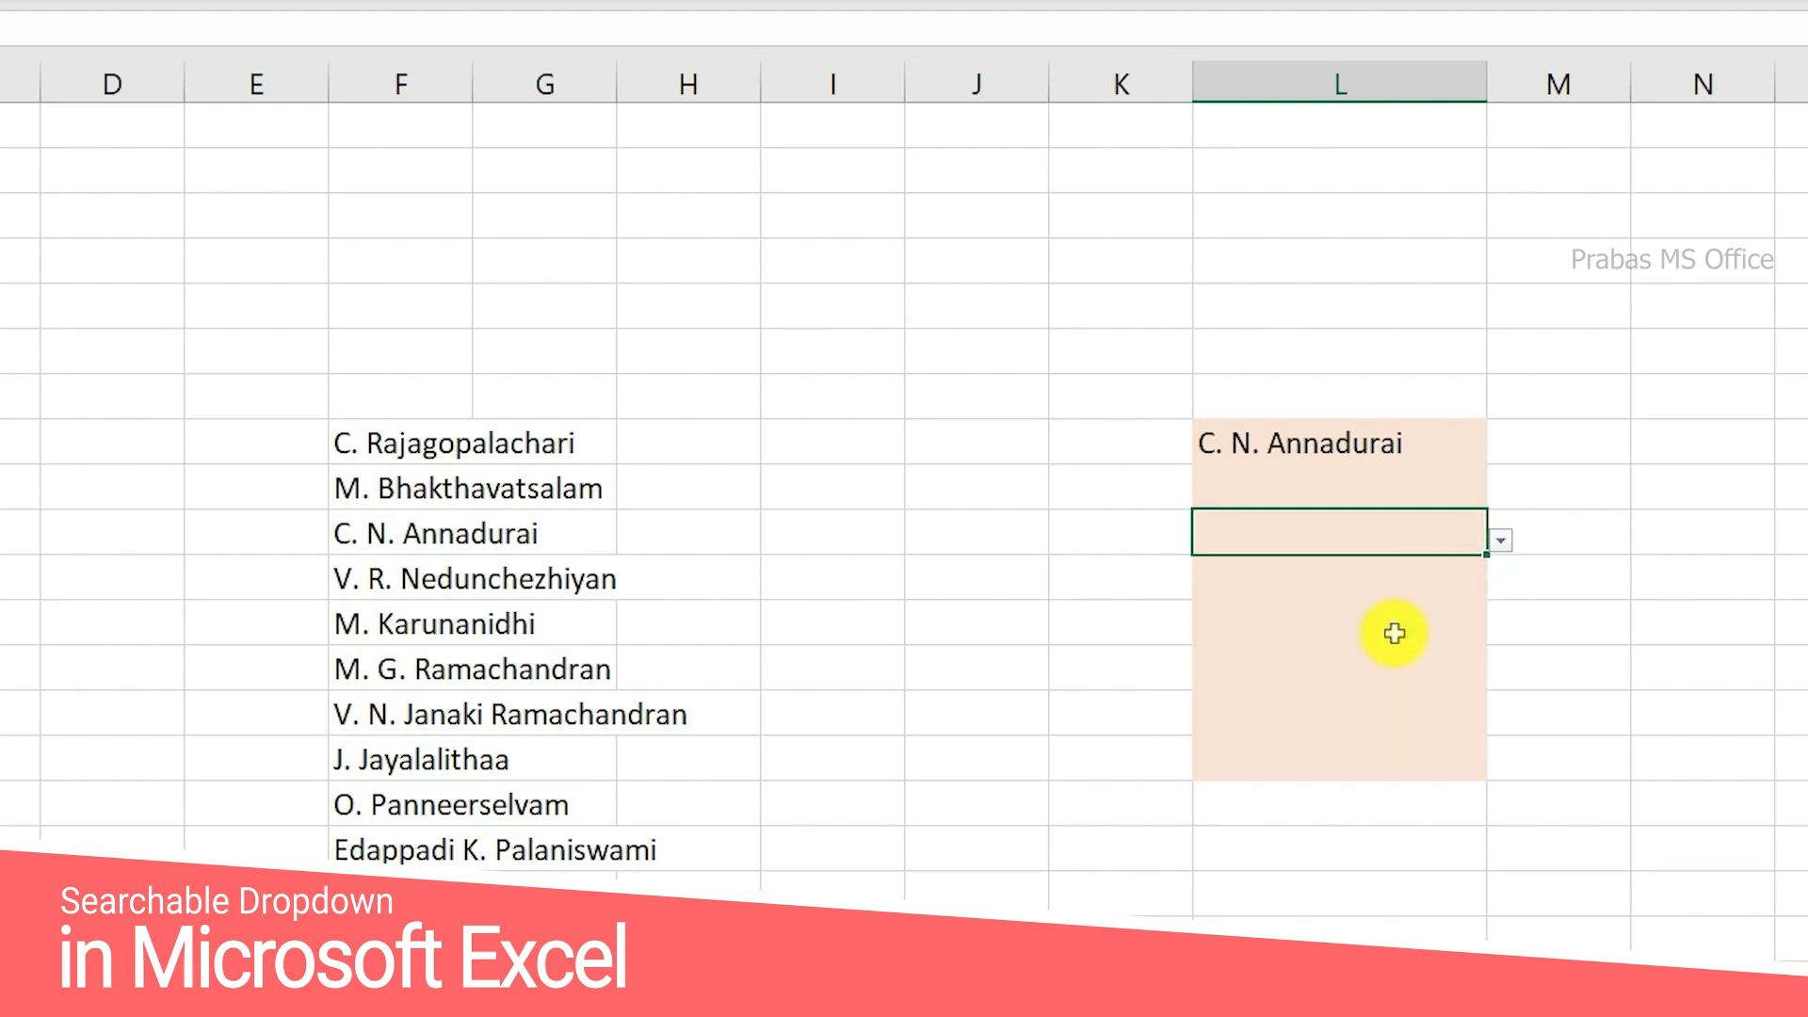
pyautogui.moveTo(419, 443); pyautogui.dragTo(424, 888)
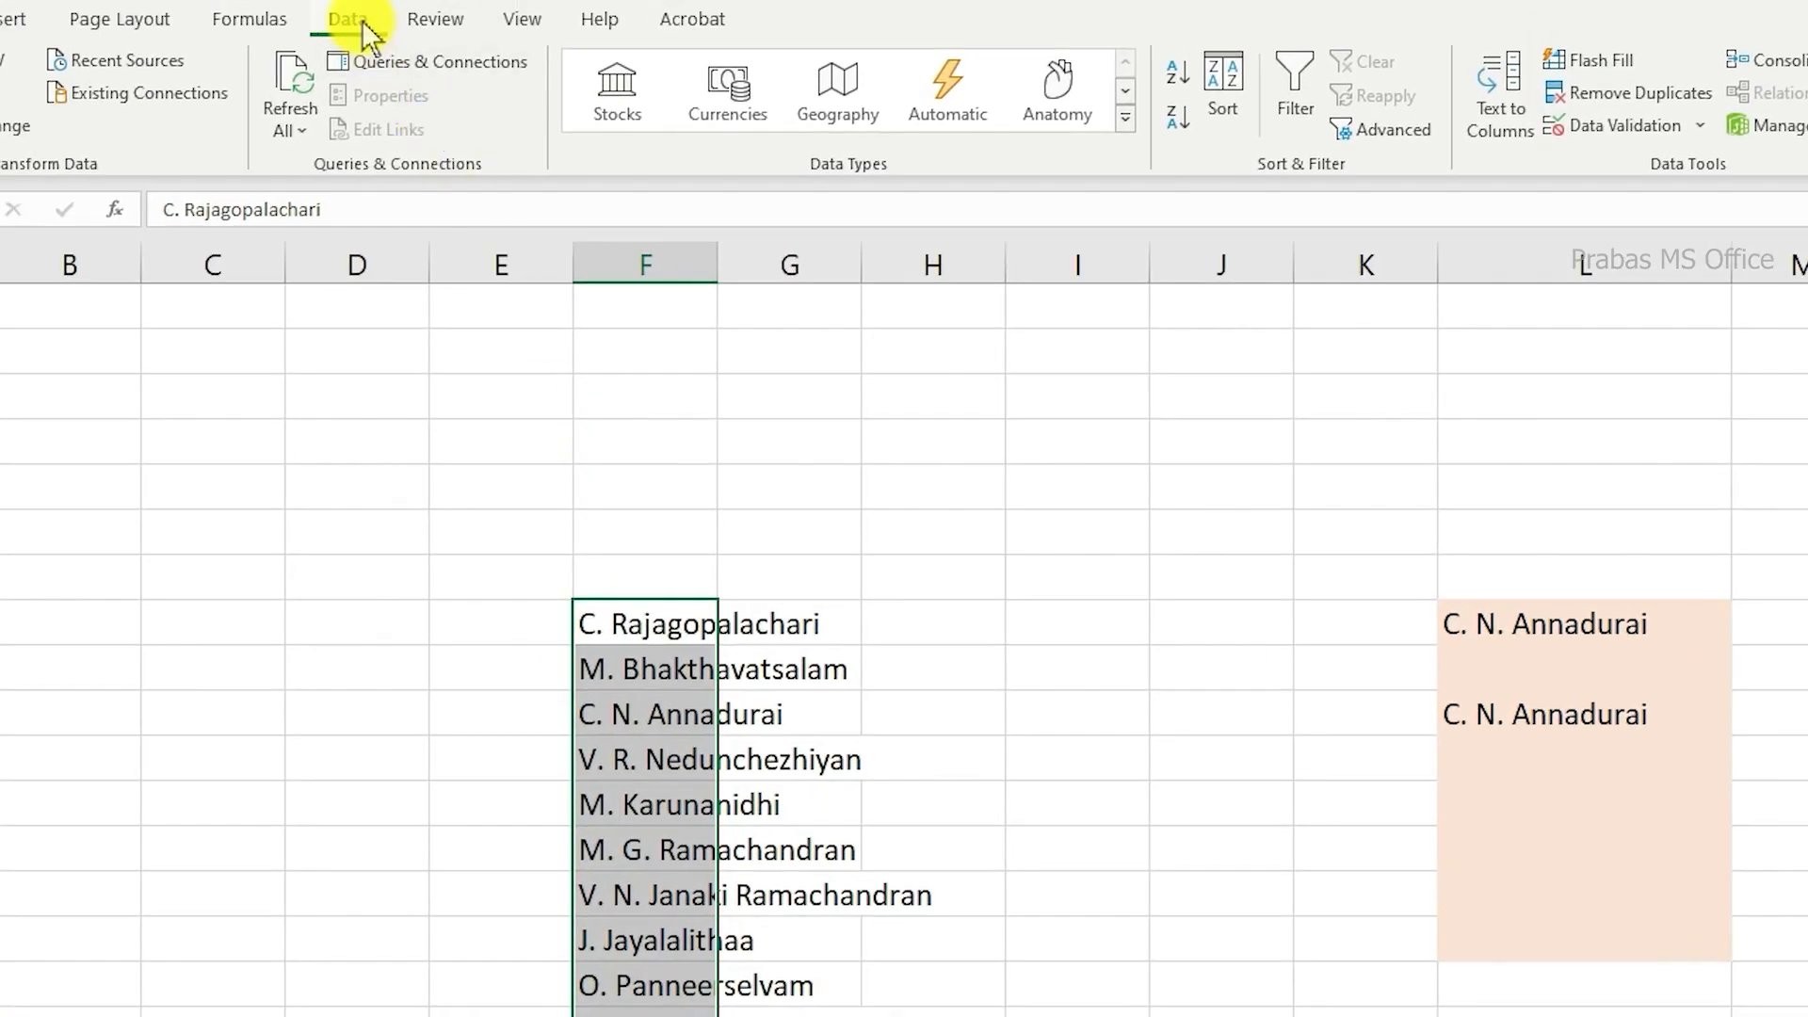
pyautogui.click(1628, 125)
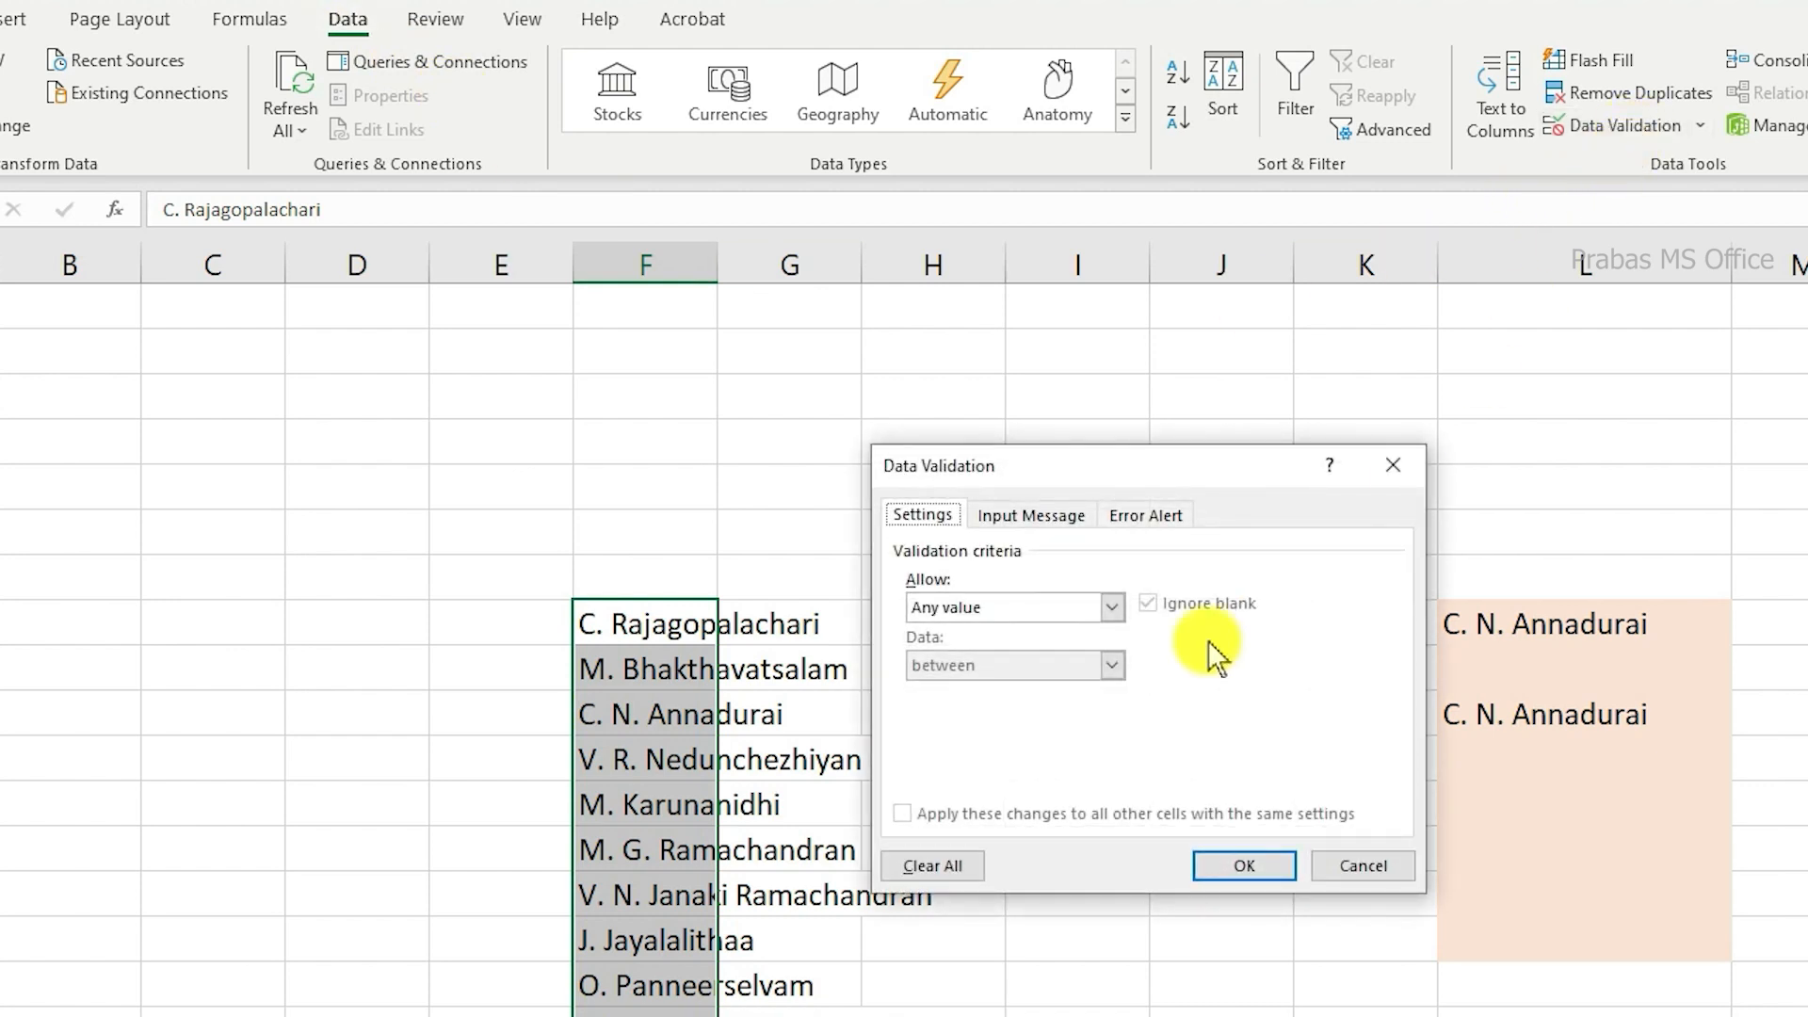
pyautogui.click(1075, 607)
pyautogui.click(952, 680)
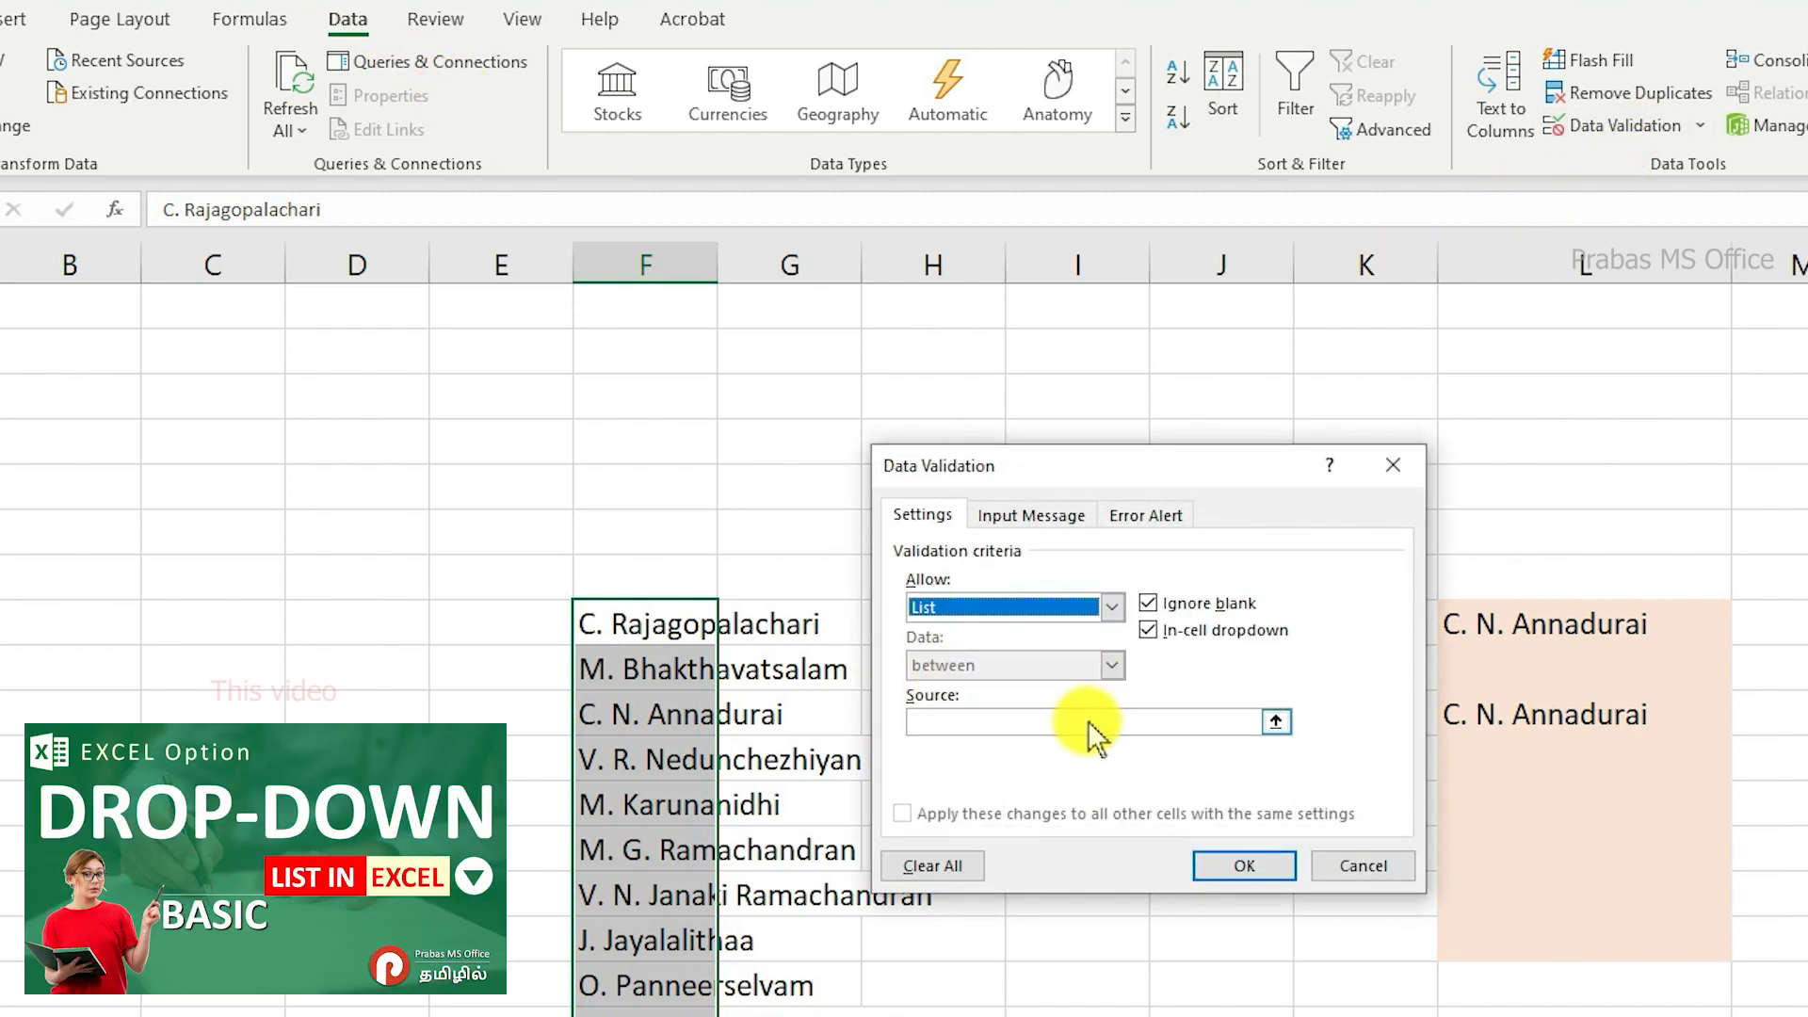
pyautogui.click(1393, 466)
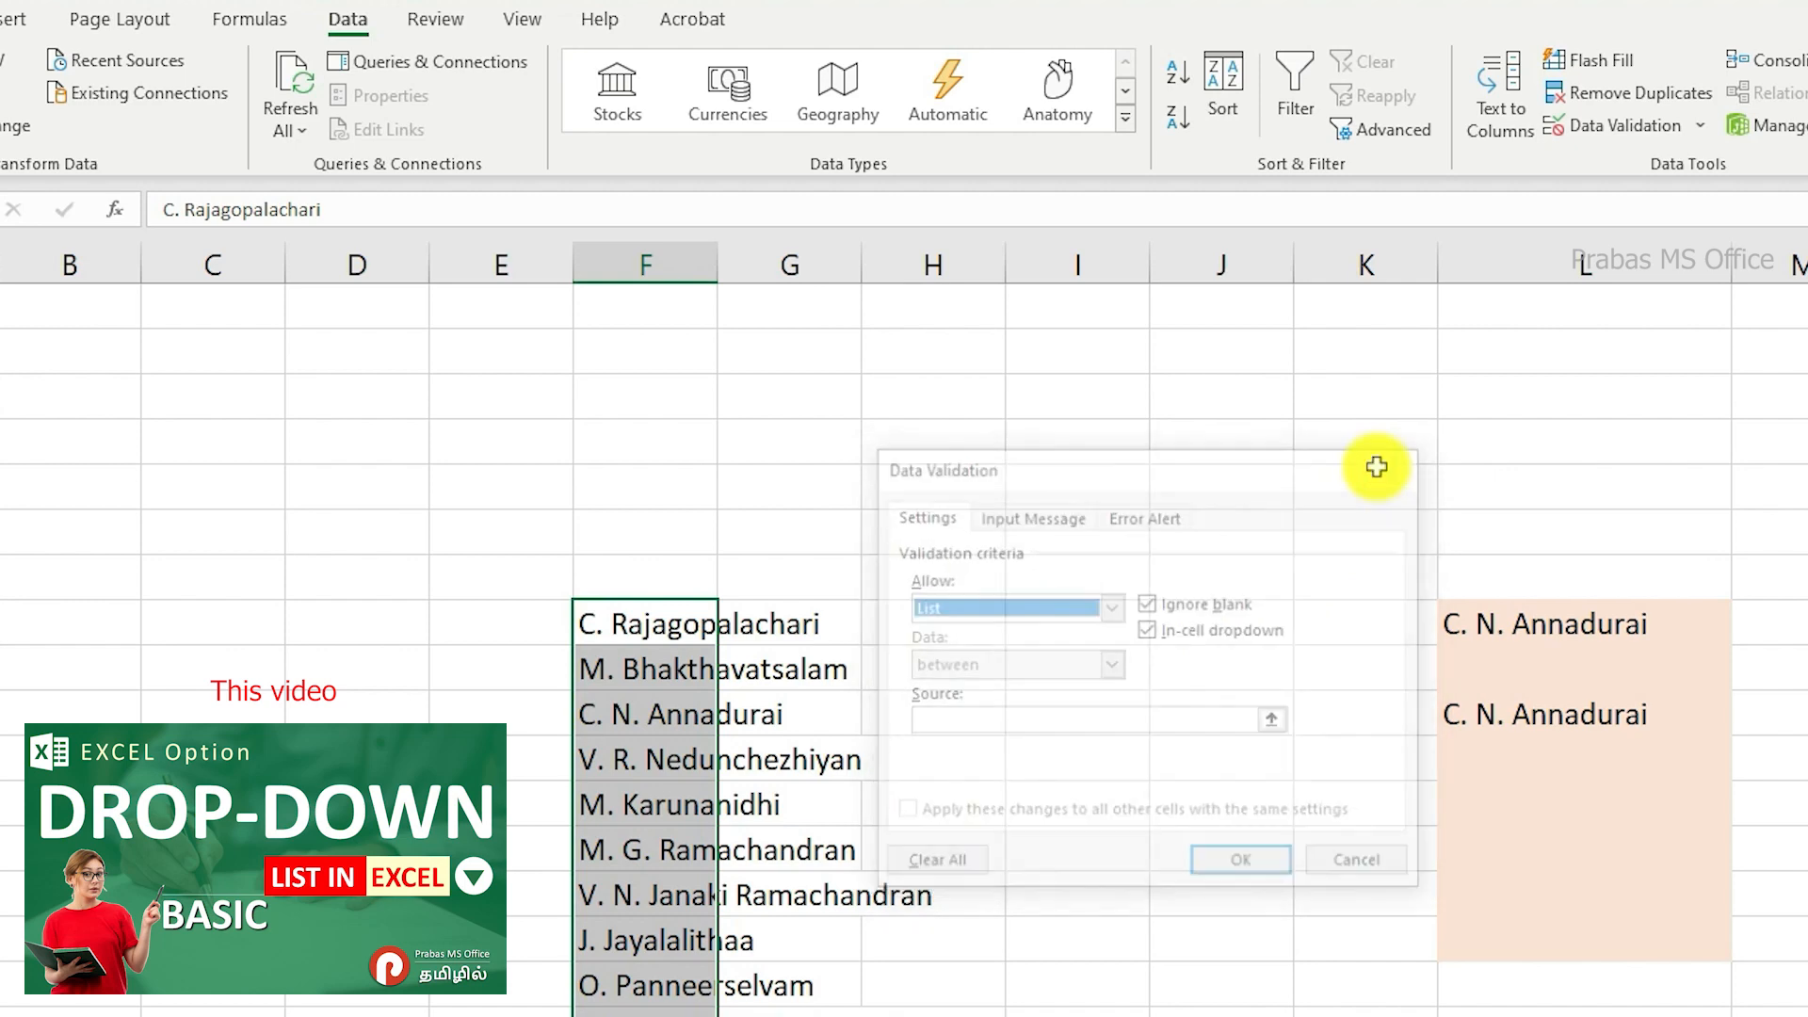
# Step: Look through the names offered by the drop-down list of the first shaded cell in column L
pyautogui.click(1501, 623)
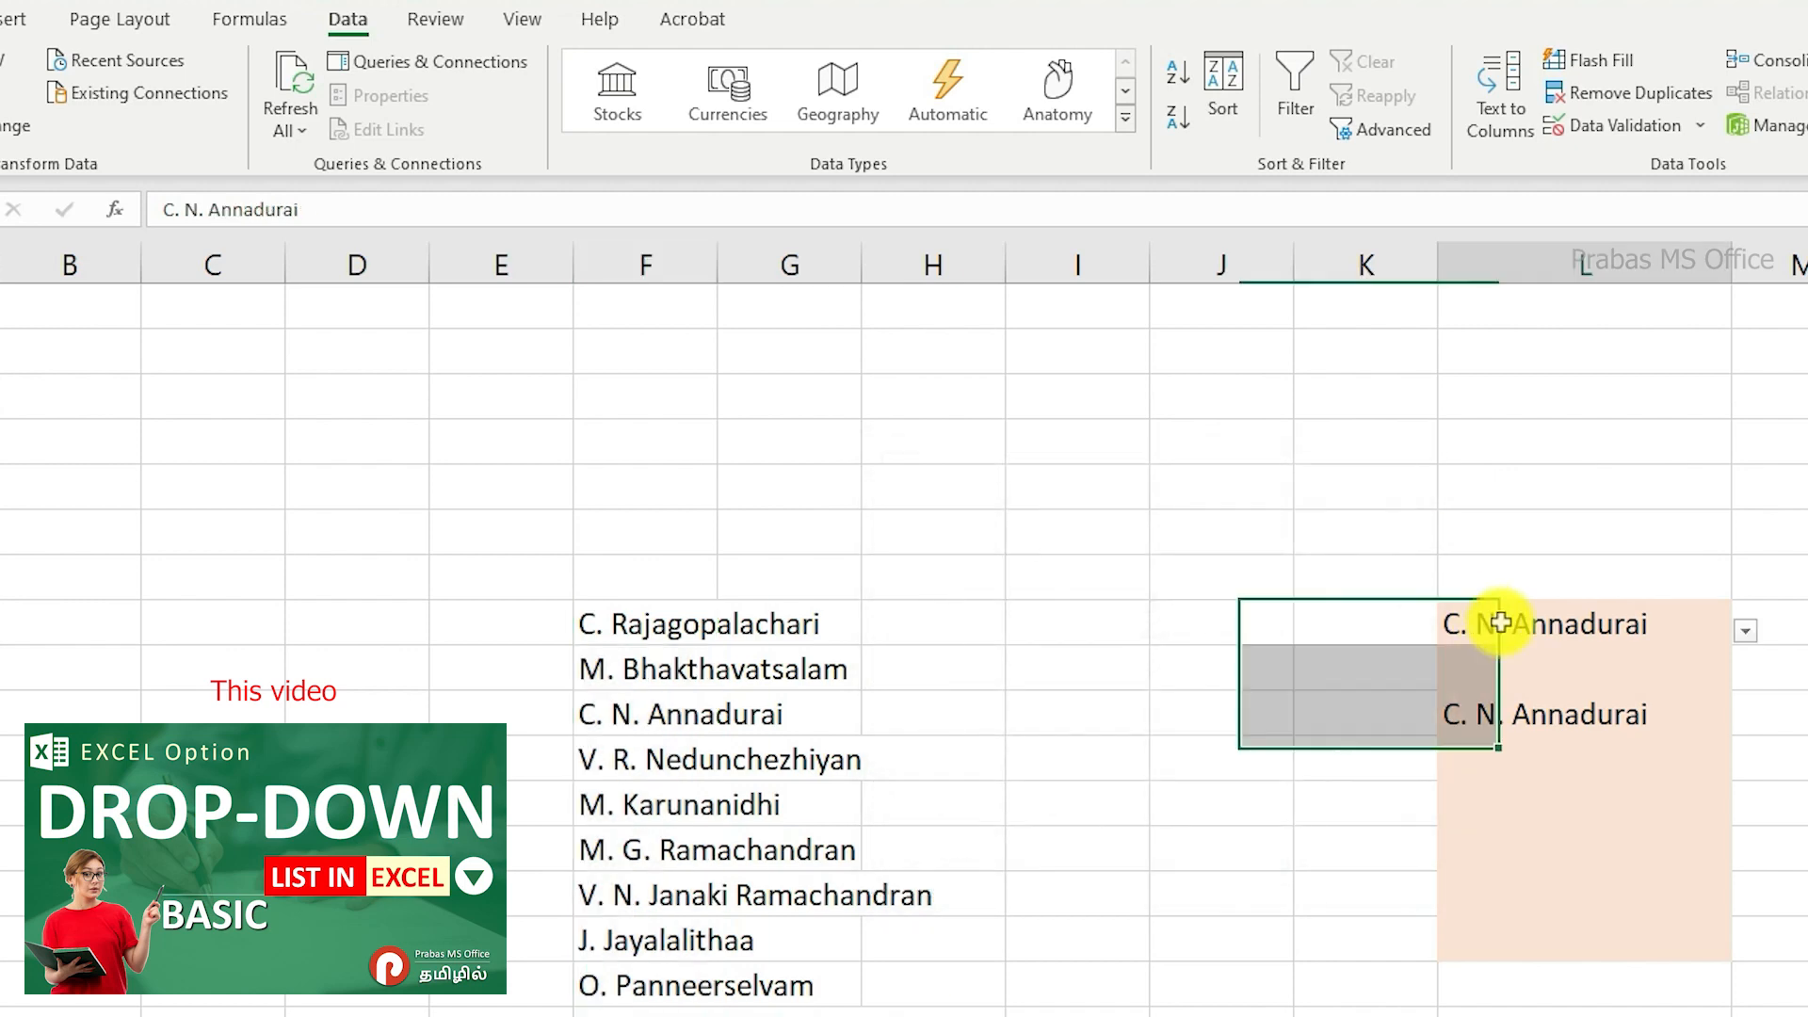
pyautogui.click(1740, 631)
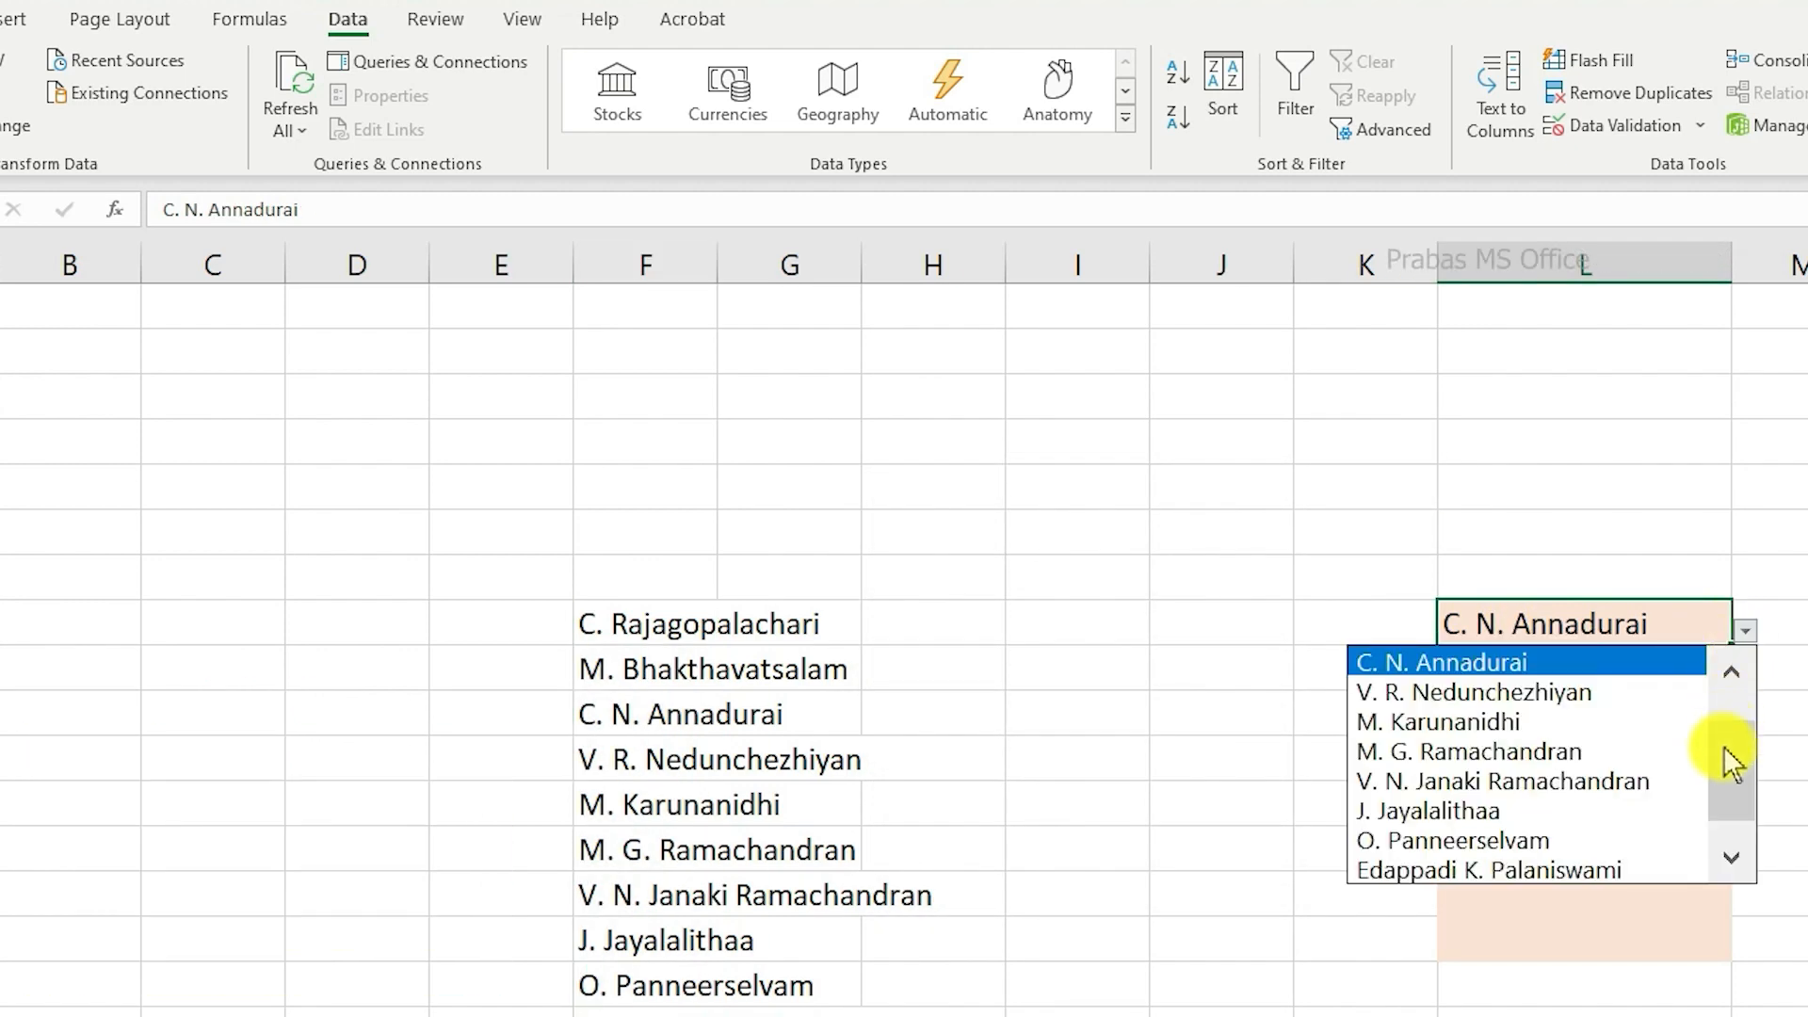
pyautogui.moveTo(1726, 749); pyautogui.dragTo(1727, 699)
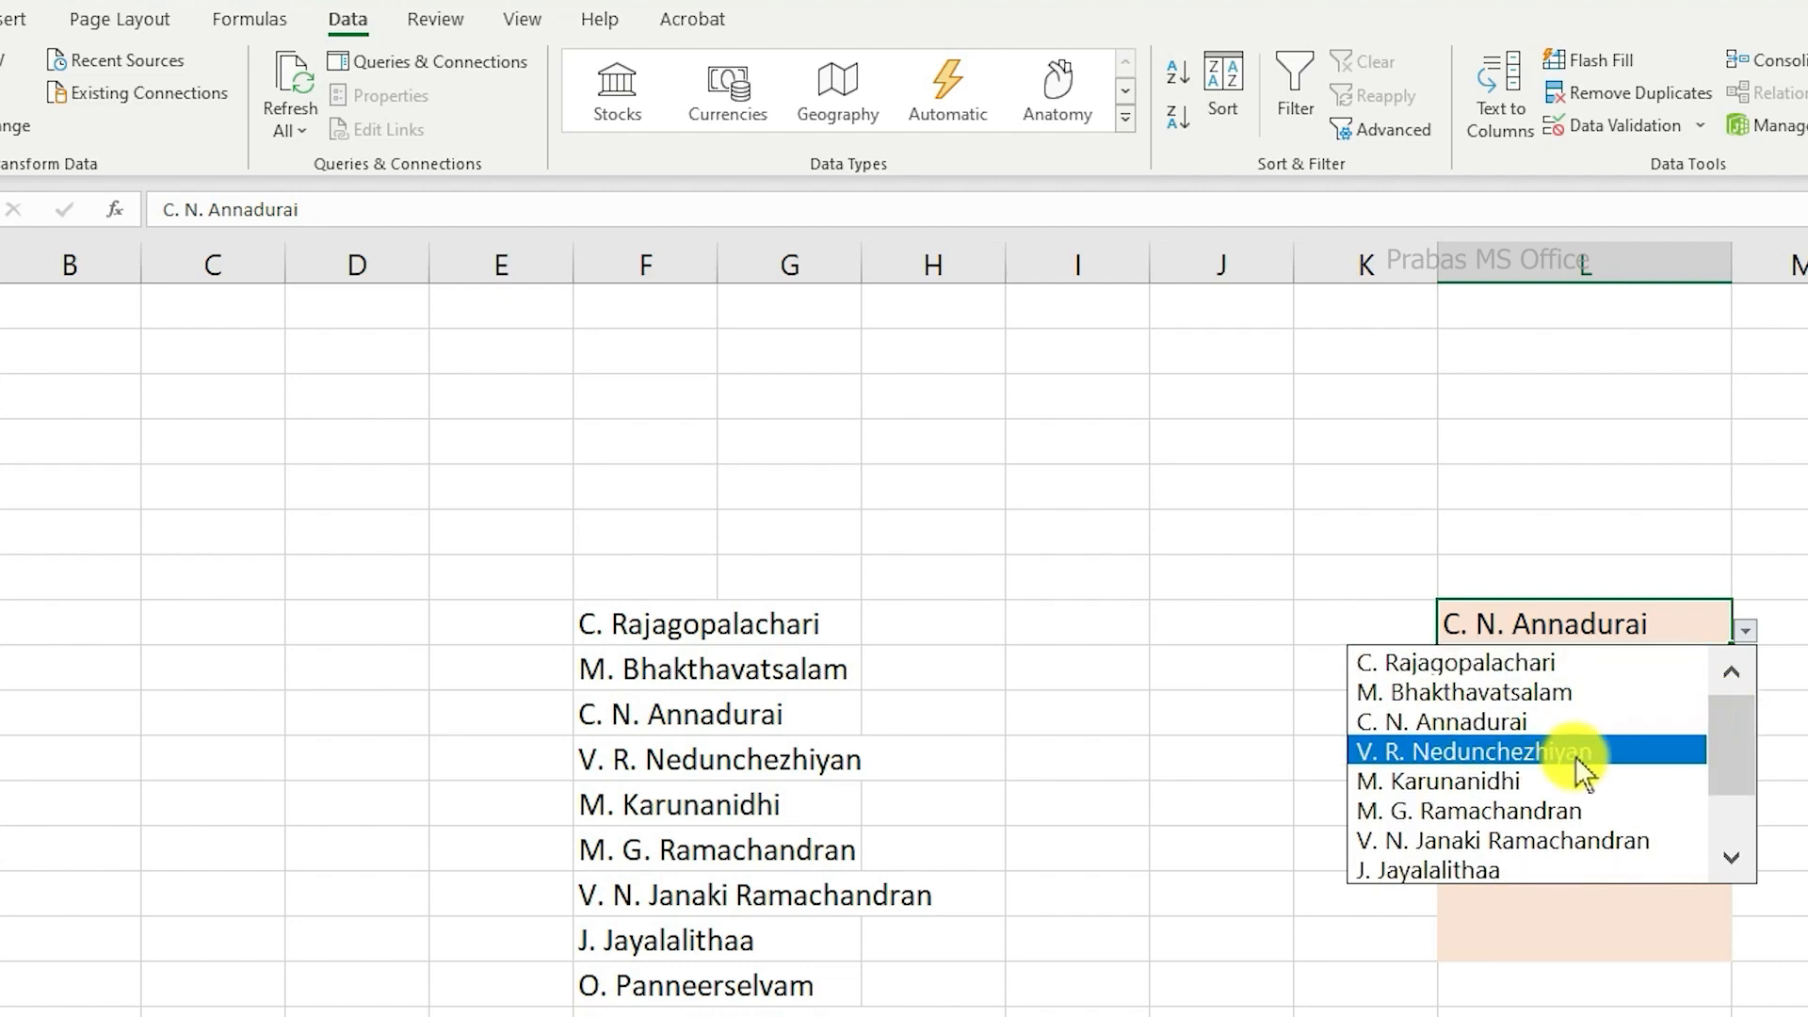
pyautogui.click(1558, 896)
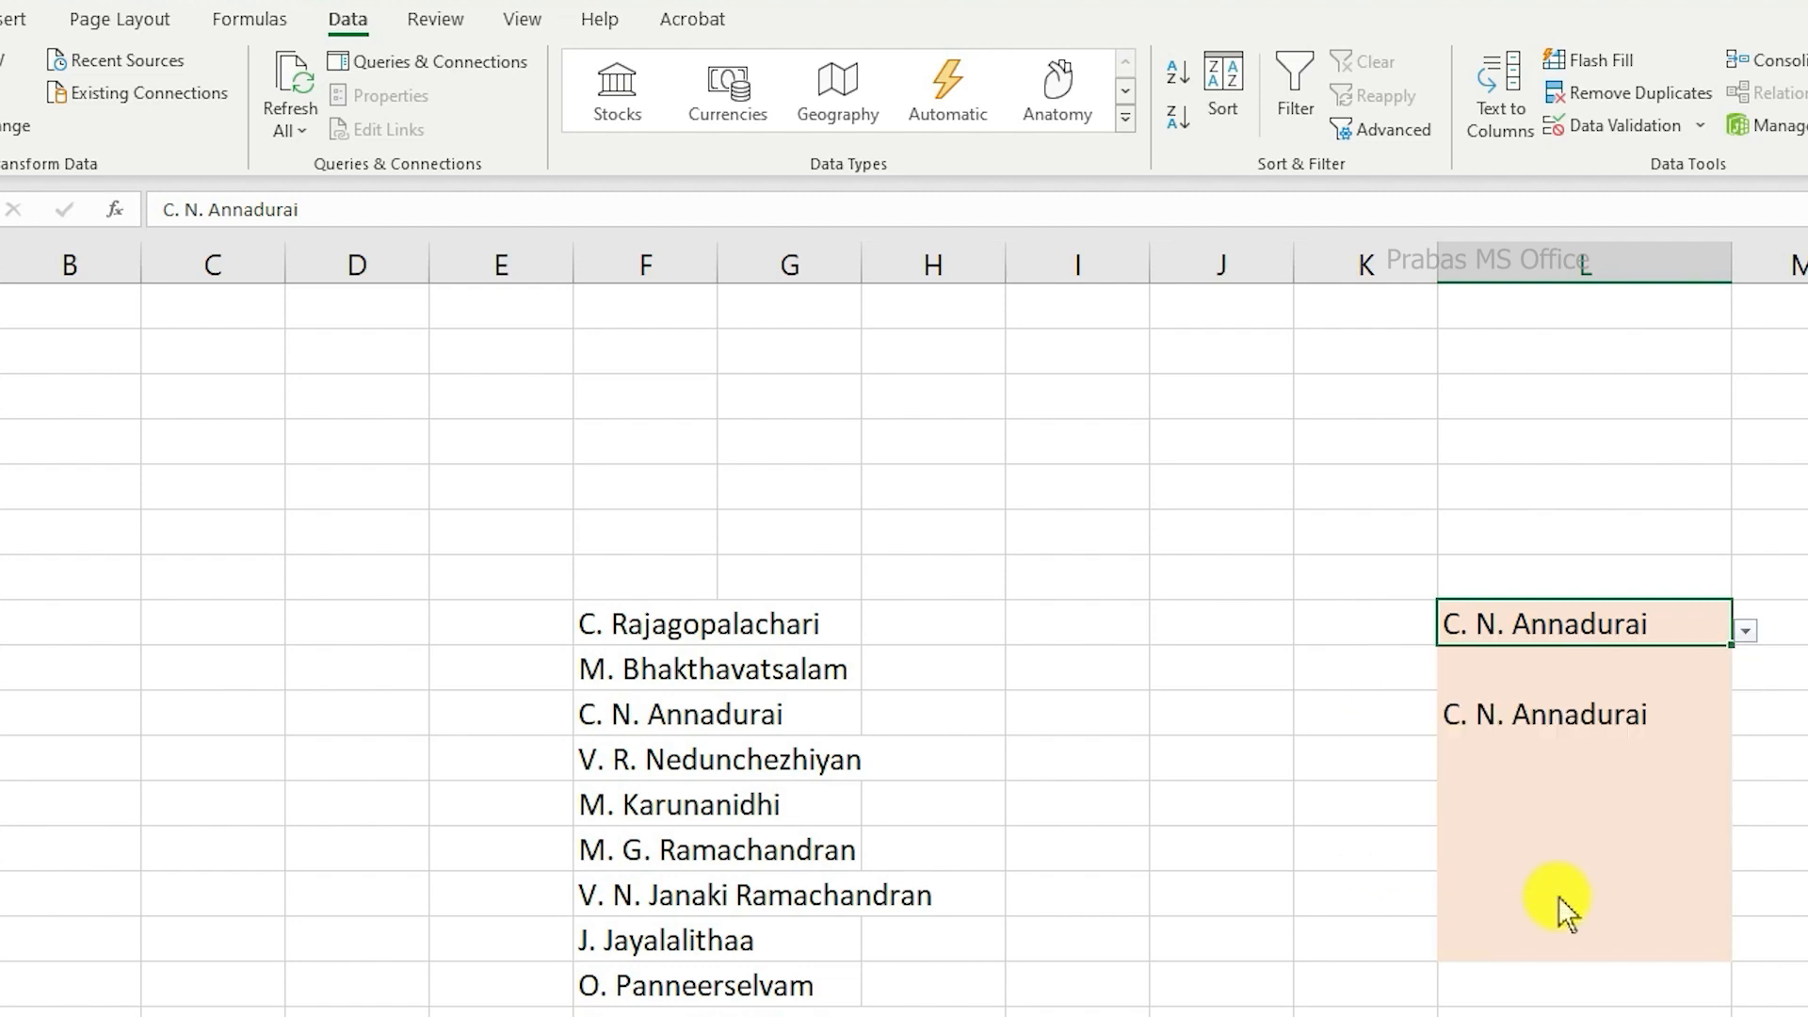
# Step: Try to enter the unlisted text adfad in the seventh shaded drop-down cell of column L
pyautogui.click(1558, 896)
pyautogui.write('adfad')
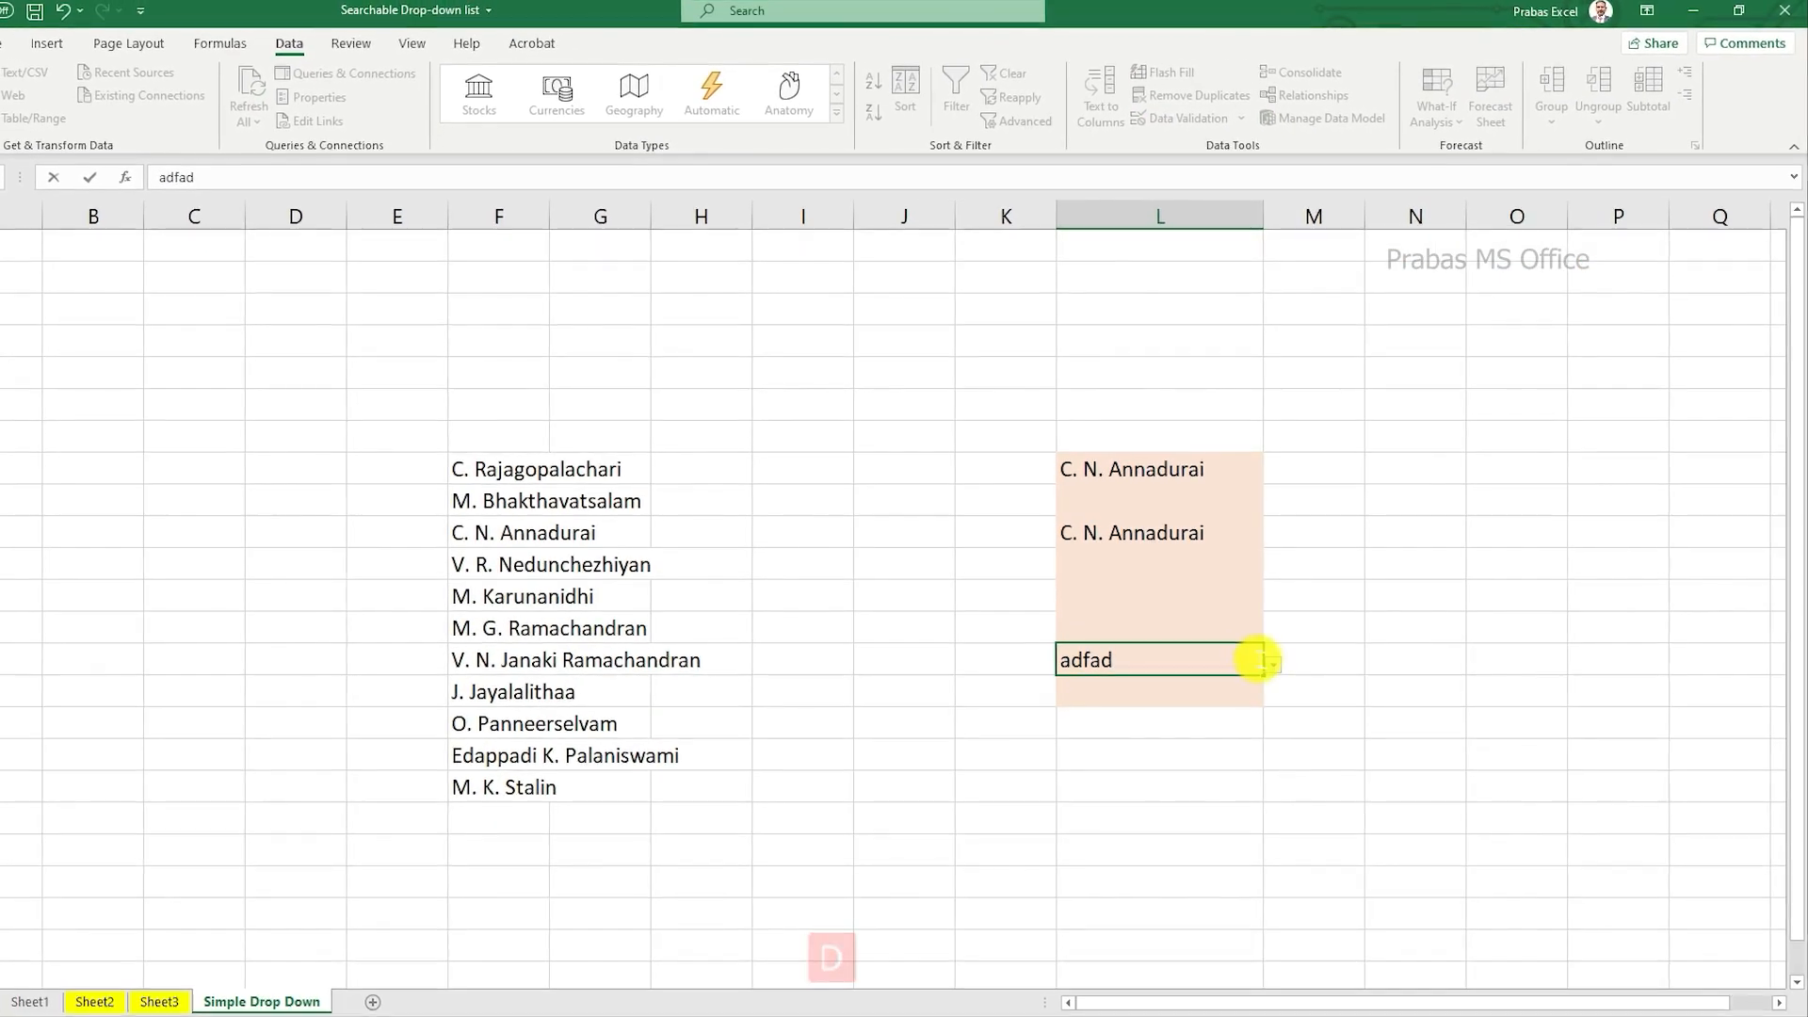
pyautogui.press('Return')
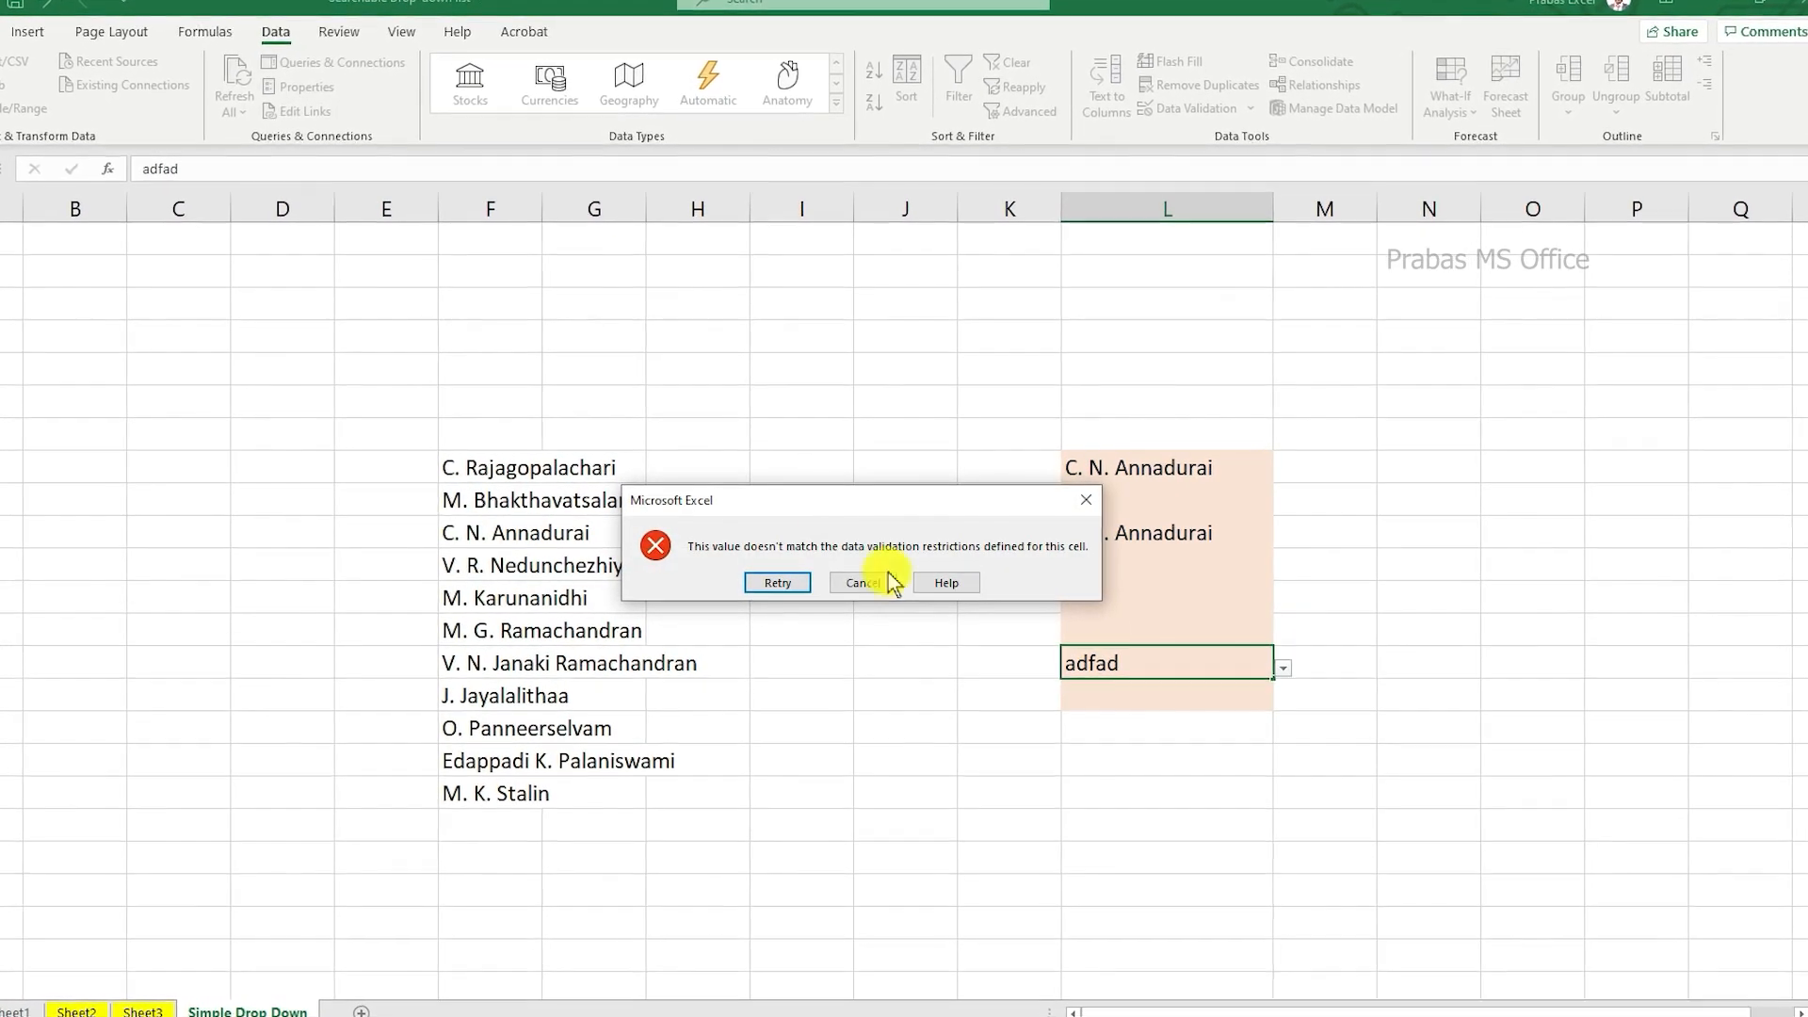
pyautogui.press('Escape')
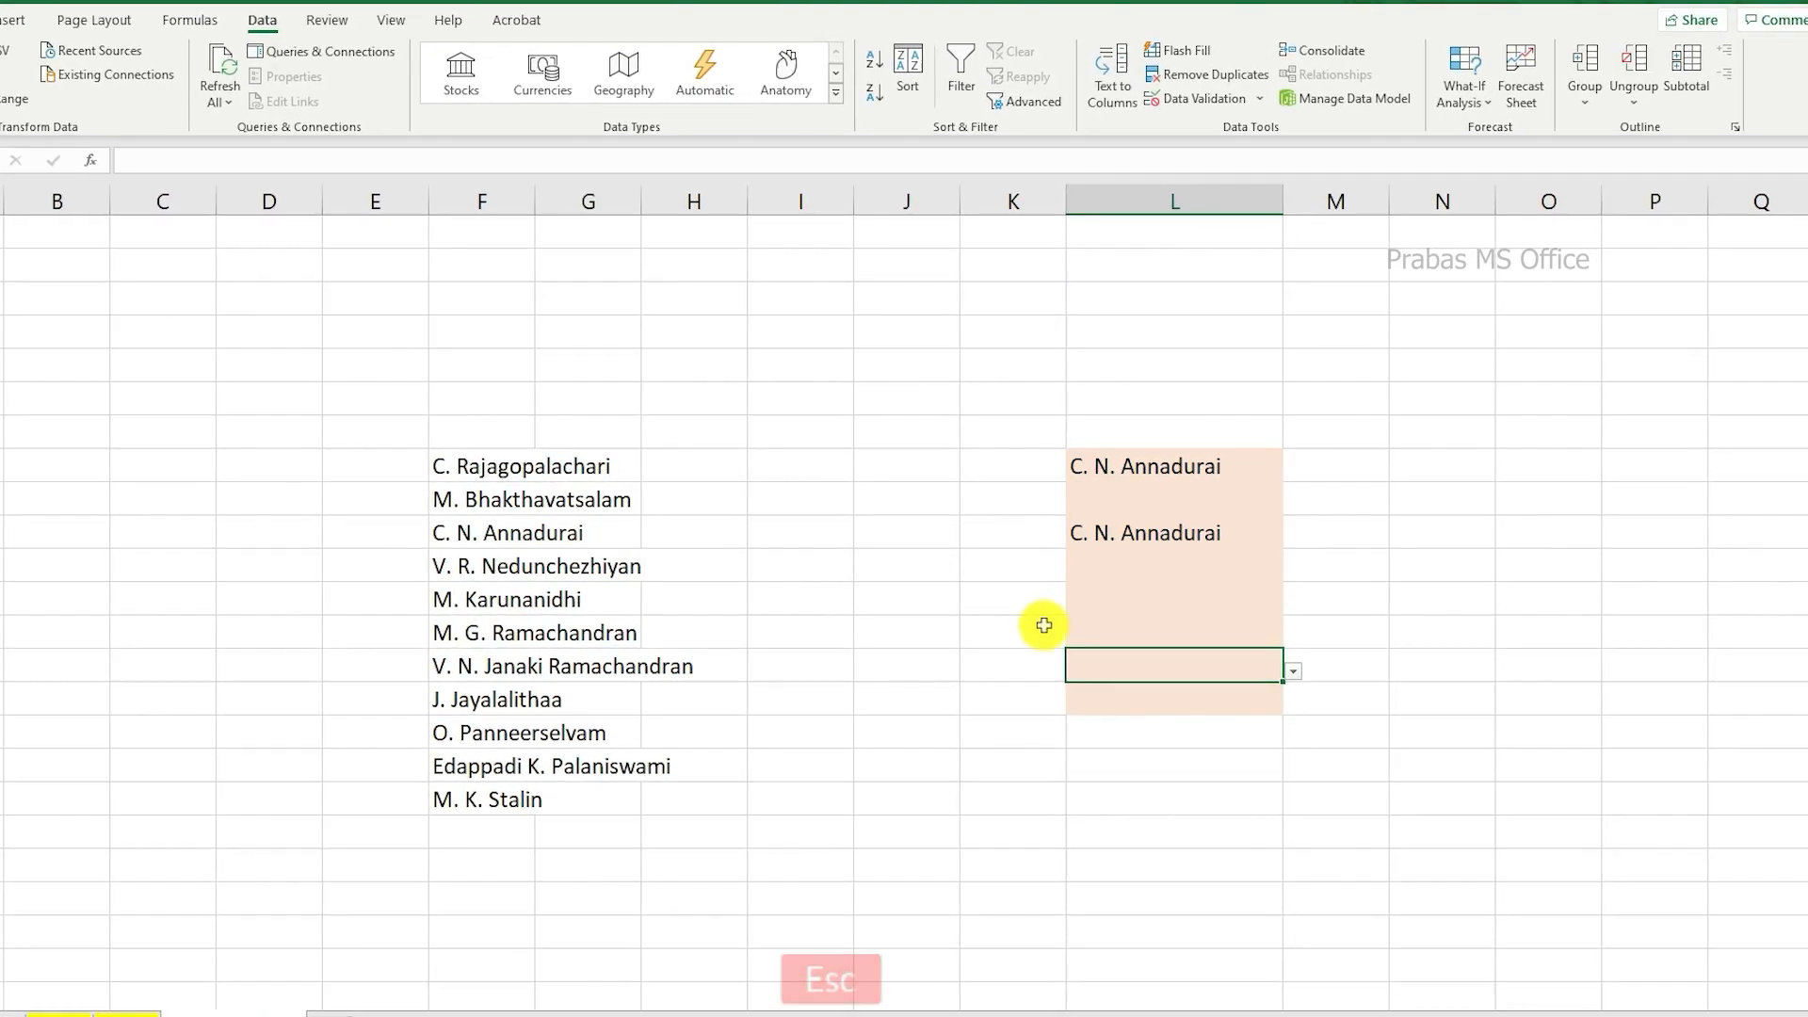
# Step: Clear the contents of all eight shaded drop-down cells in column L
pyautogui.moveTo(1209, 466); pyautogui.dragTo(1179, 703)
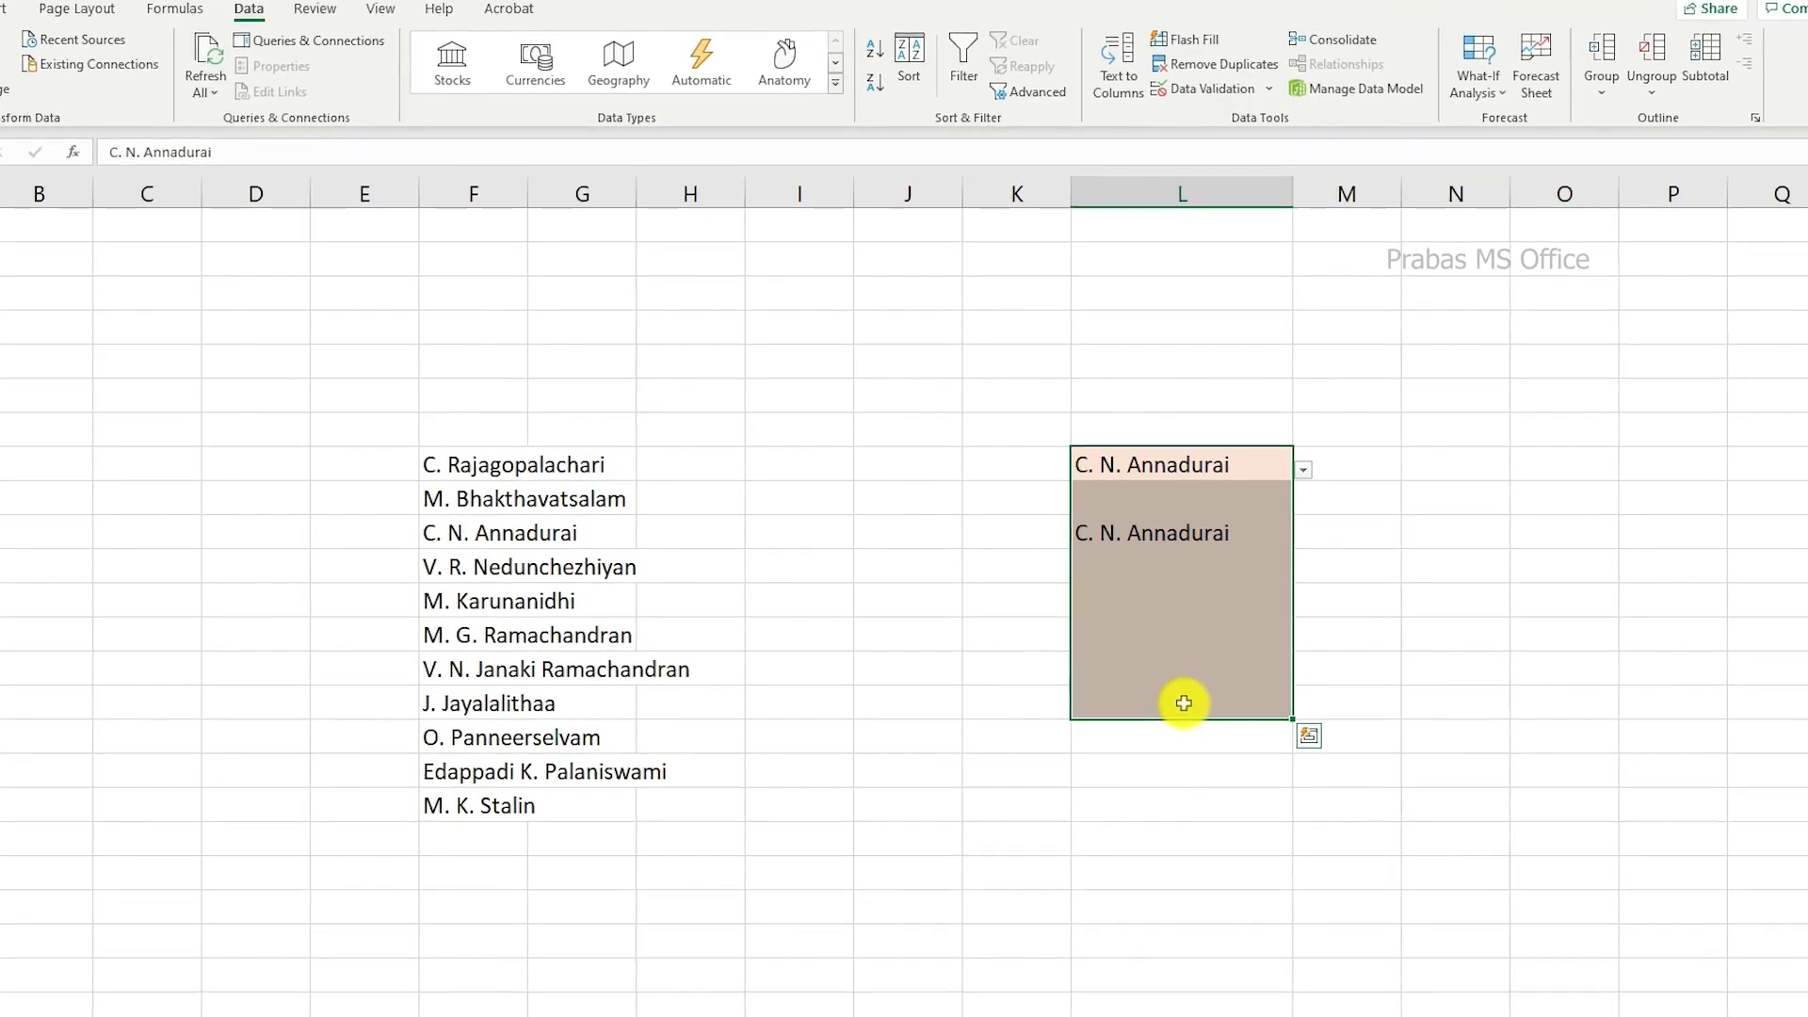
pyautogui.press('Delete')
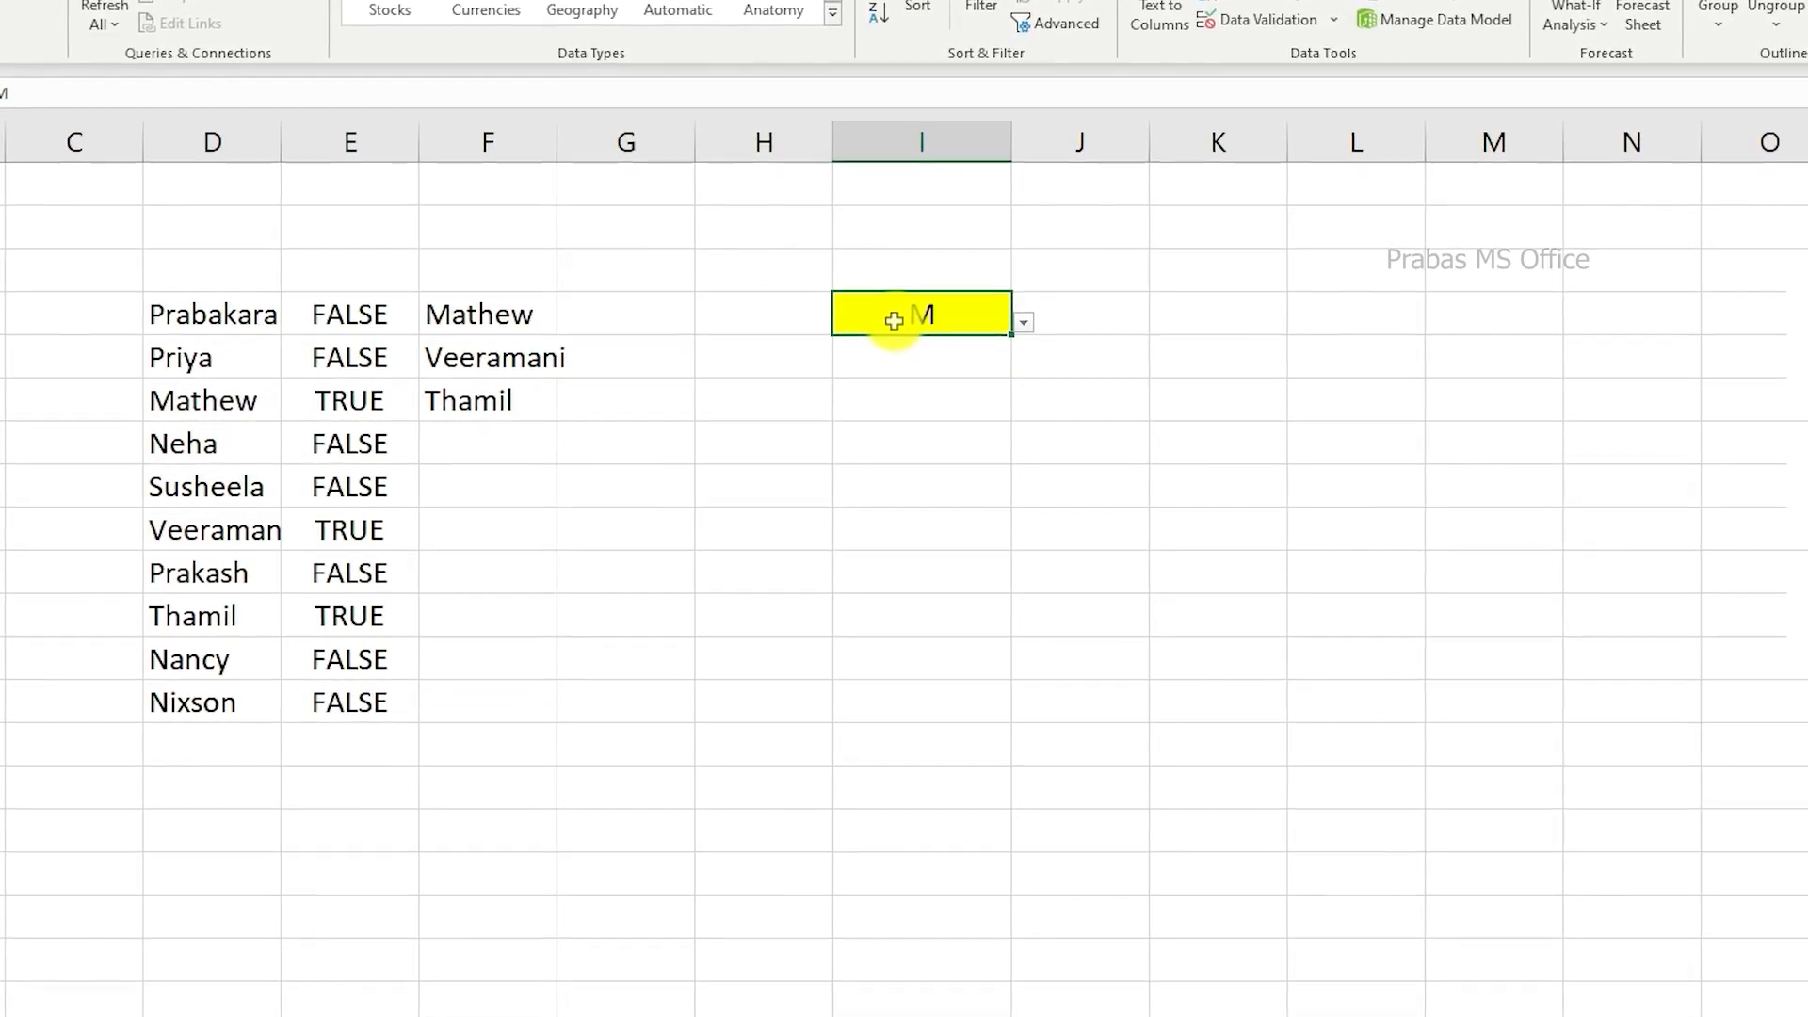
# Step: Replace the entry in yellow cell I4 with the search text praba and pick the matching name from its drop-down list
pyautogui.press('Delete')
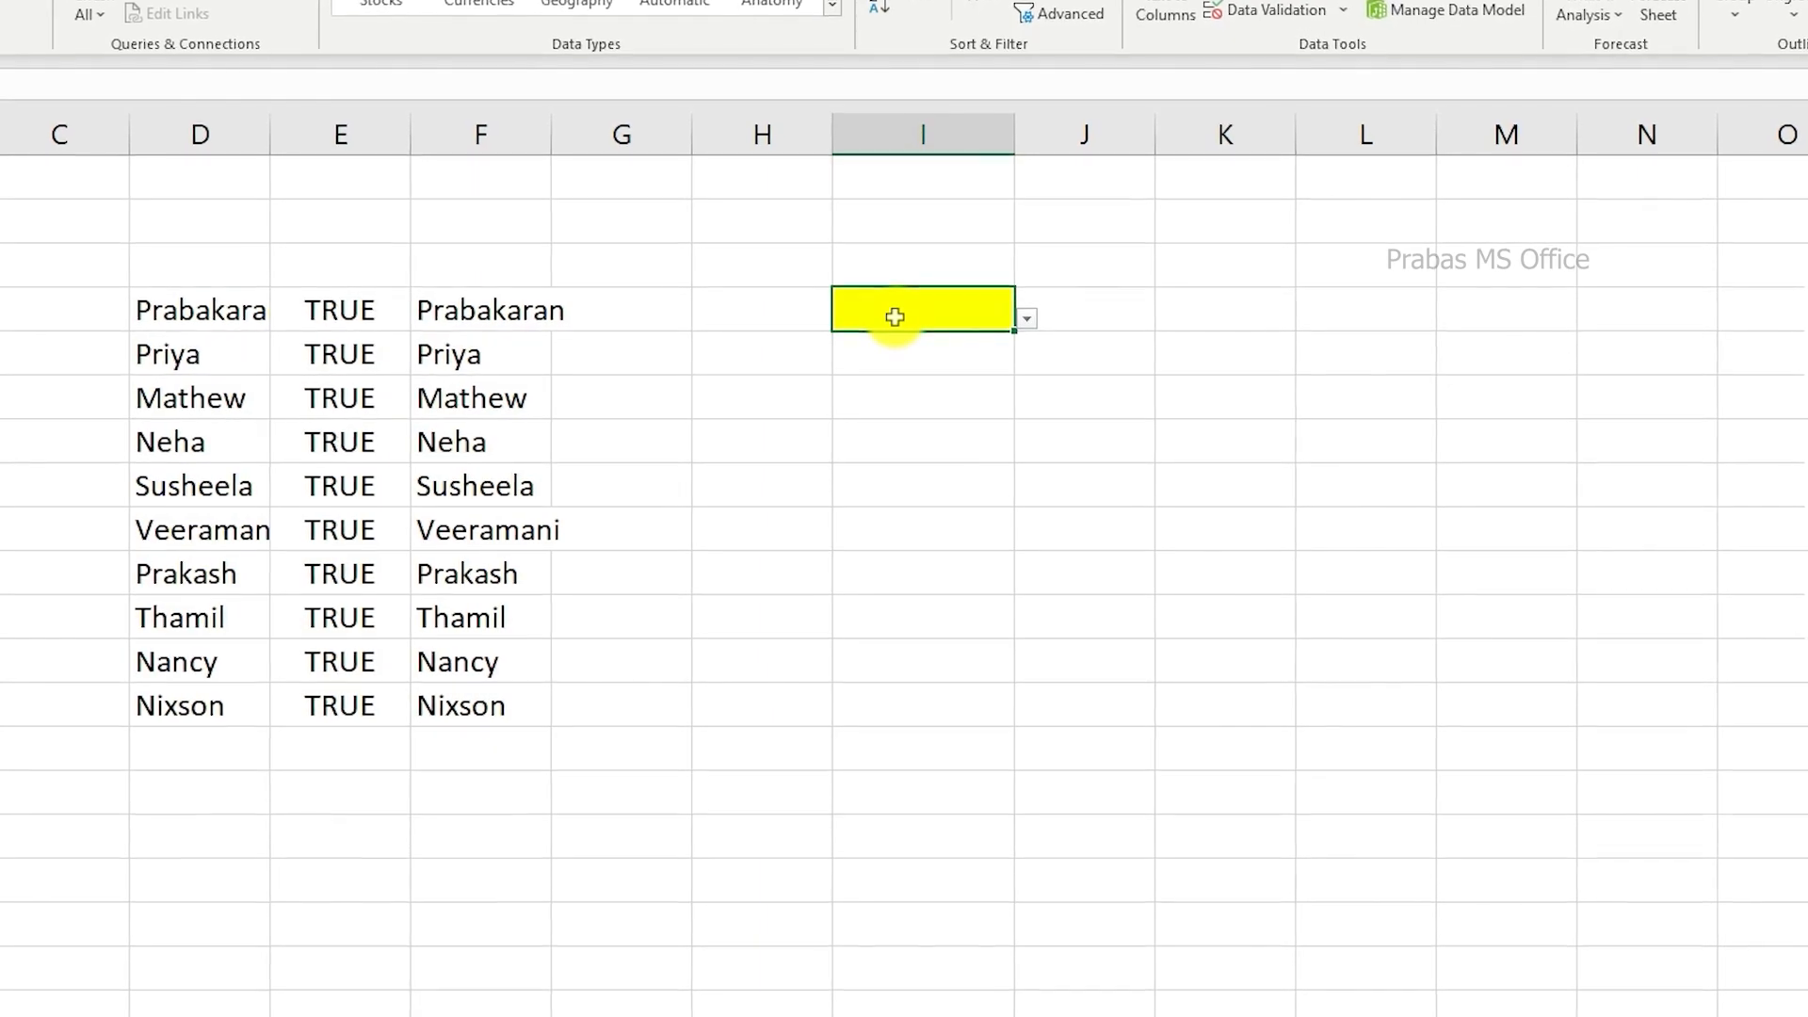
pyautogui.write('praba')
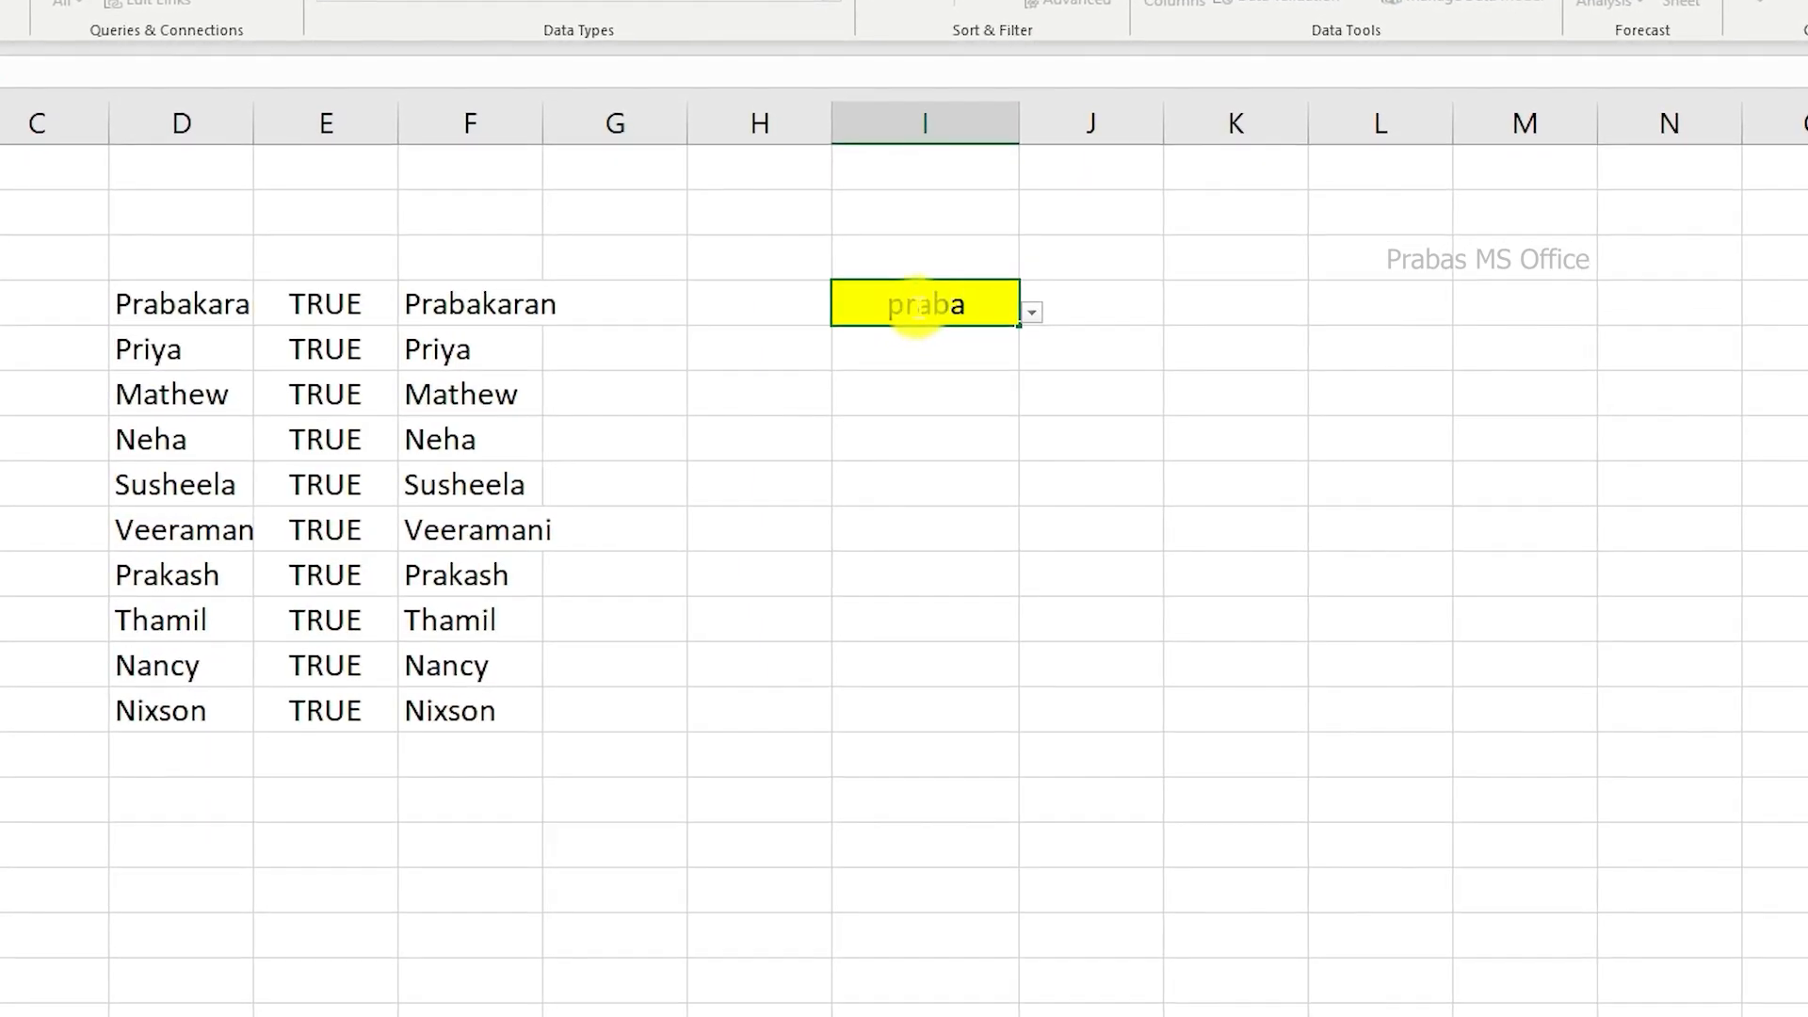
pyautogui.click(1032, 314)
pyautogui.click(876, 341)
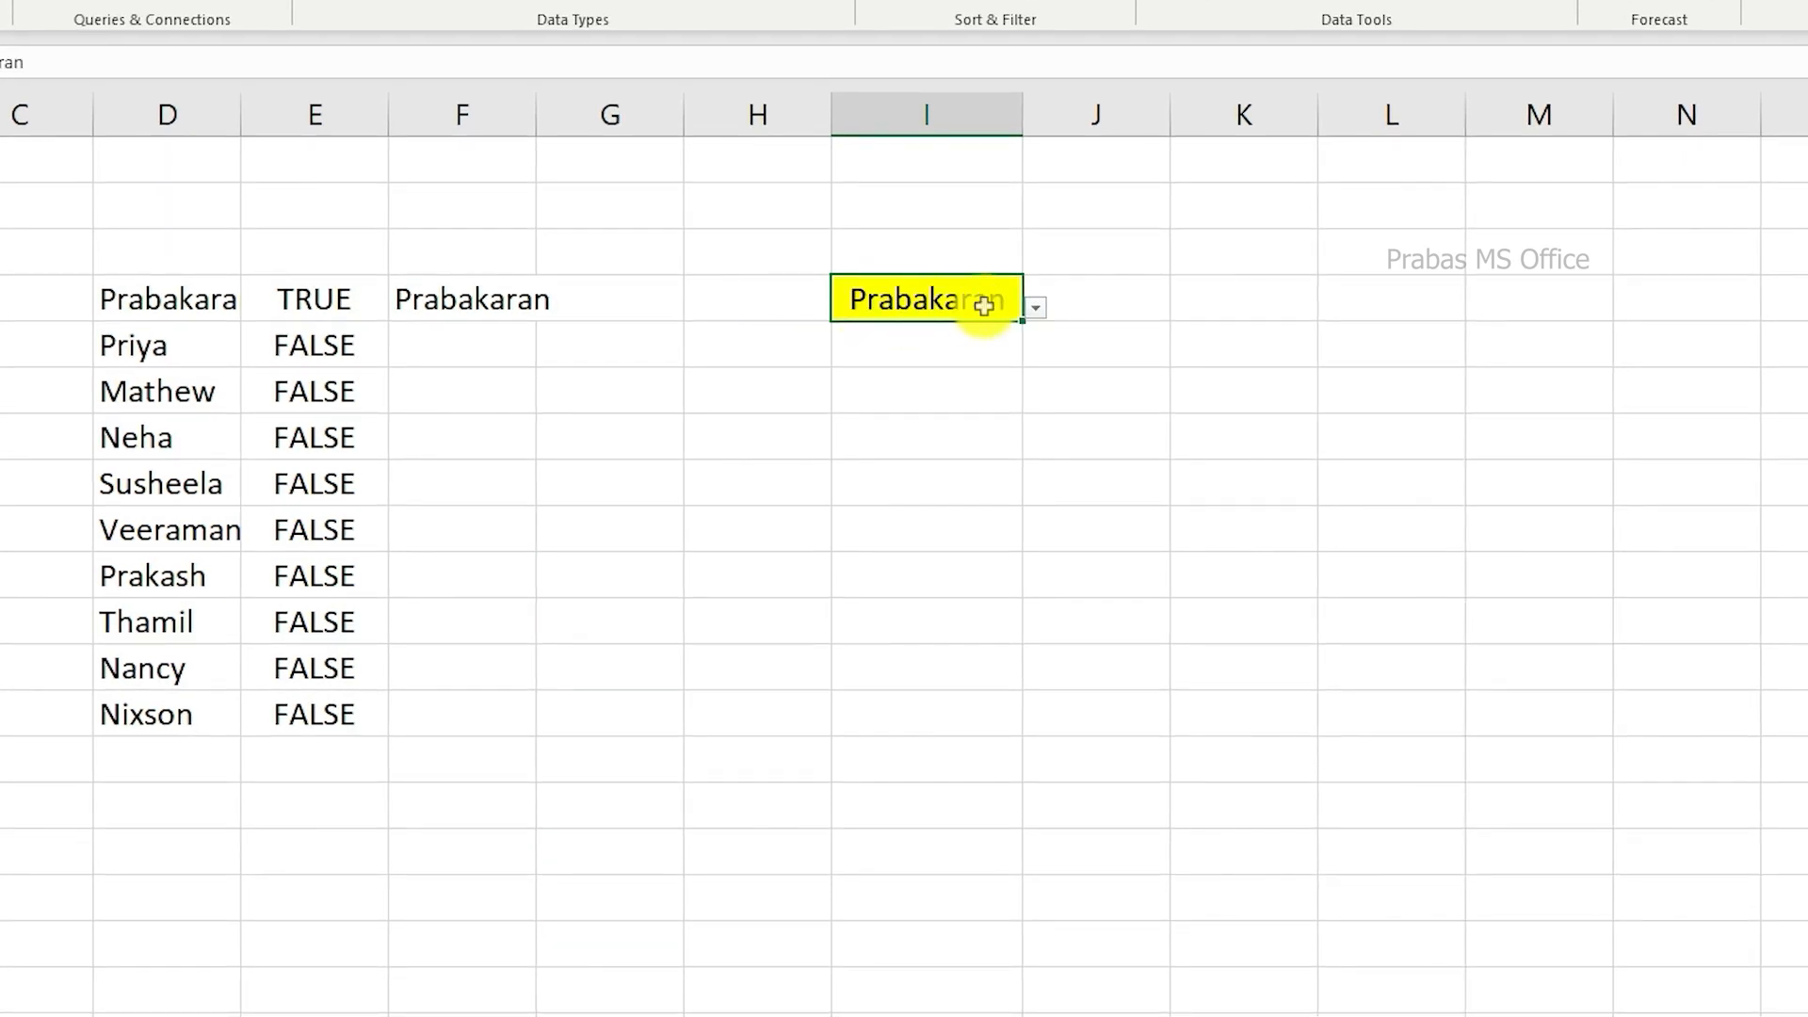
# Step: Replace the entry in cell I4 with the search text pr and view the matching names in its drop-down list
pyautogui.press('Delete')
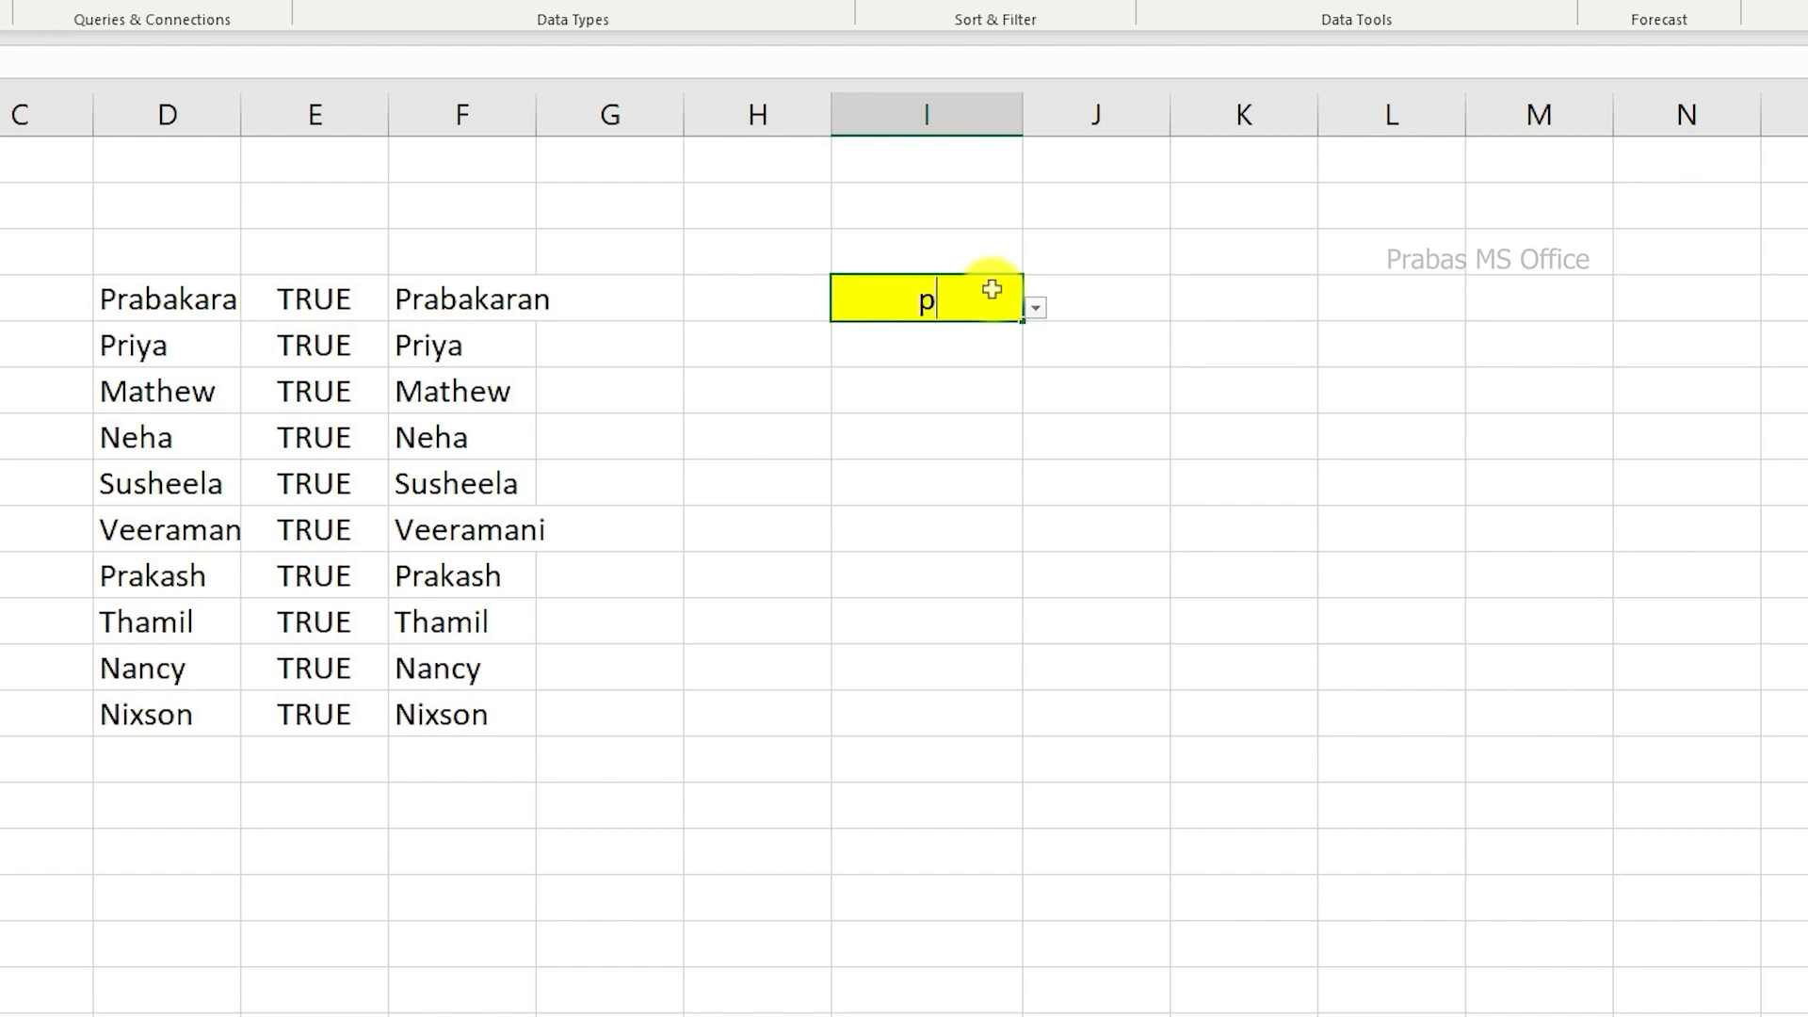
pyautogui.click(1040, 307)
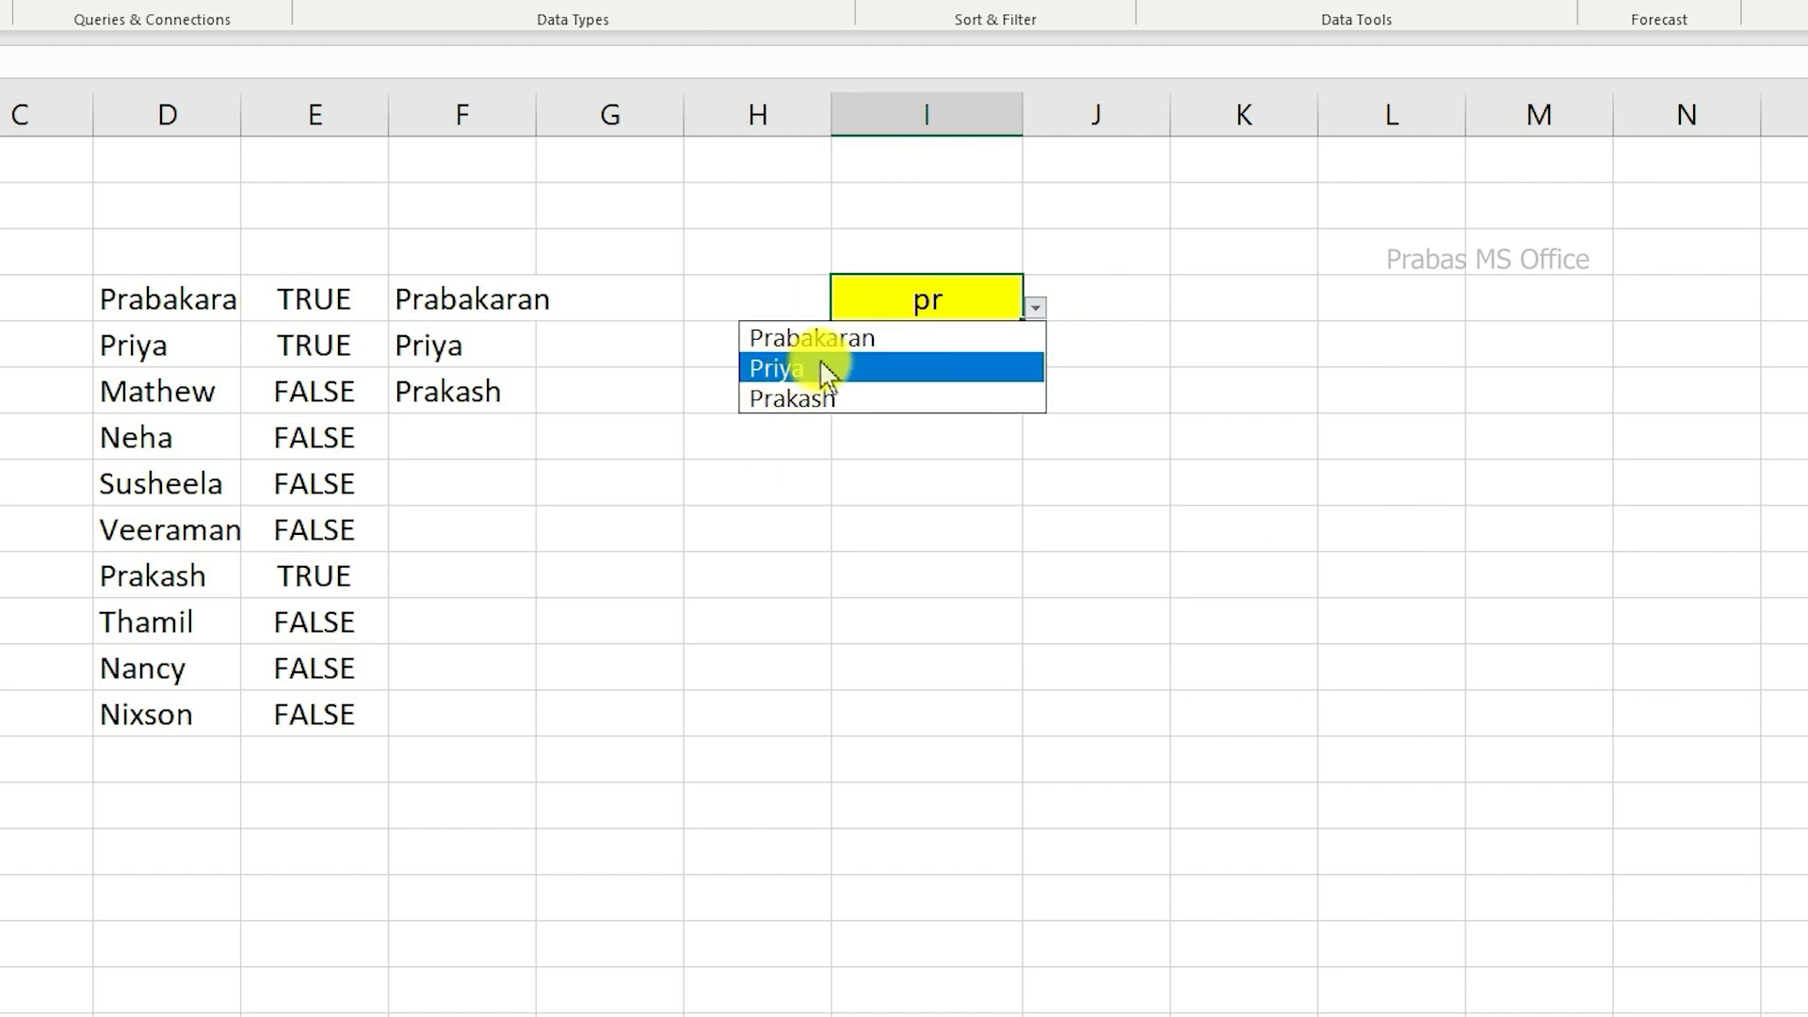
pyautogui.press('Escape')
# Step: Examine the source names, the ISNUMBER and SEARCH helper column and the filtered names behind the searchable drop-down in cell I4
pyautogui.moveTo(961, 247); pyautogui.dragTo(213, 672)
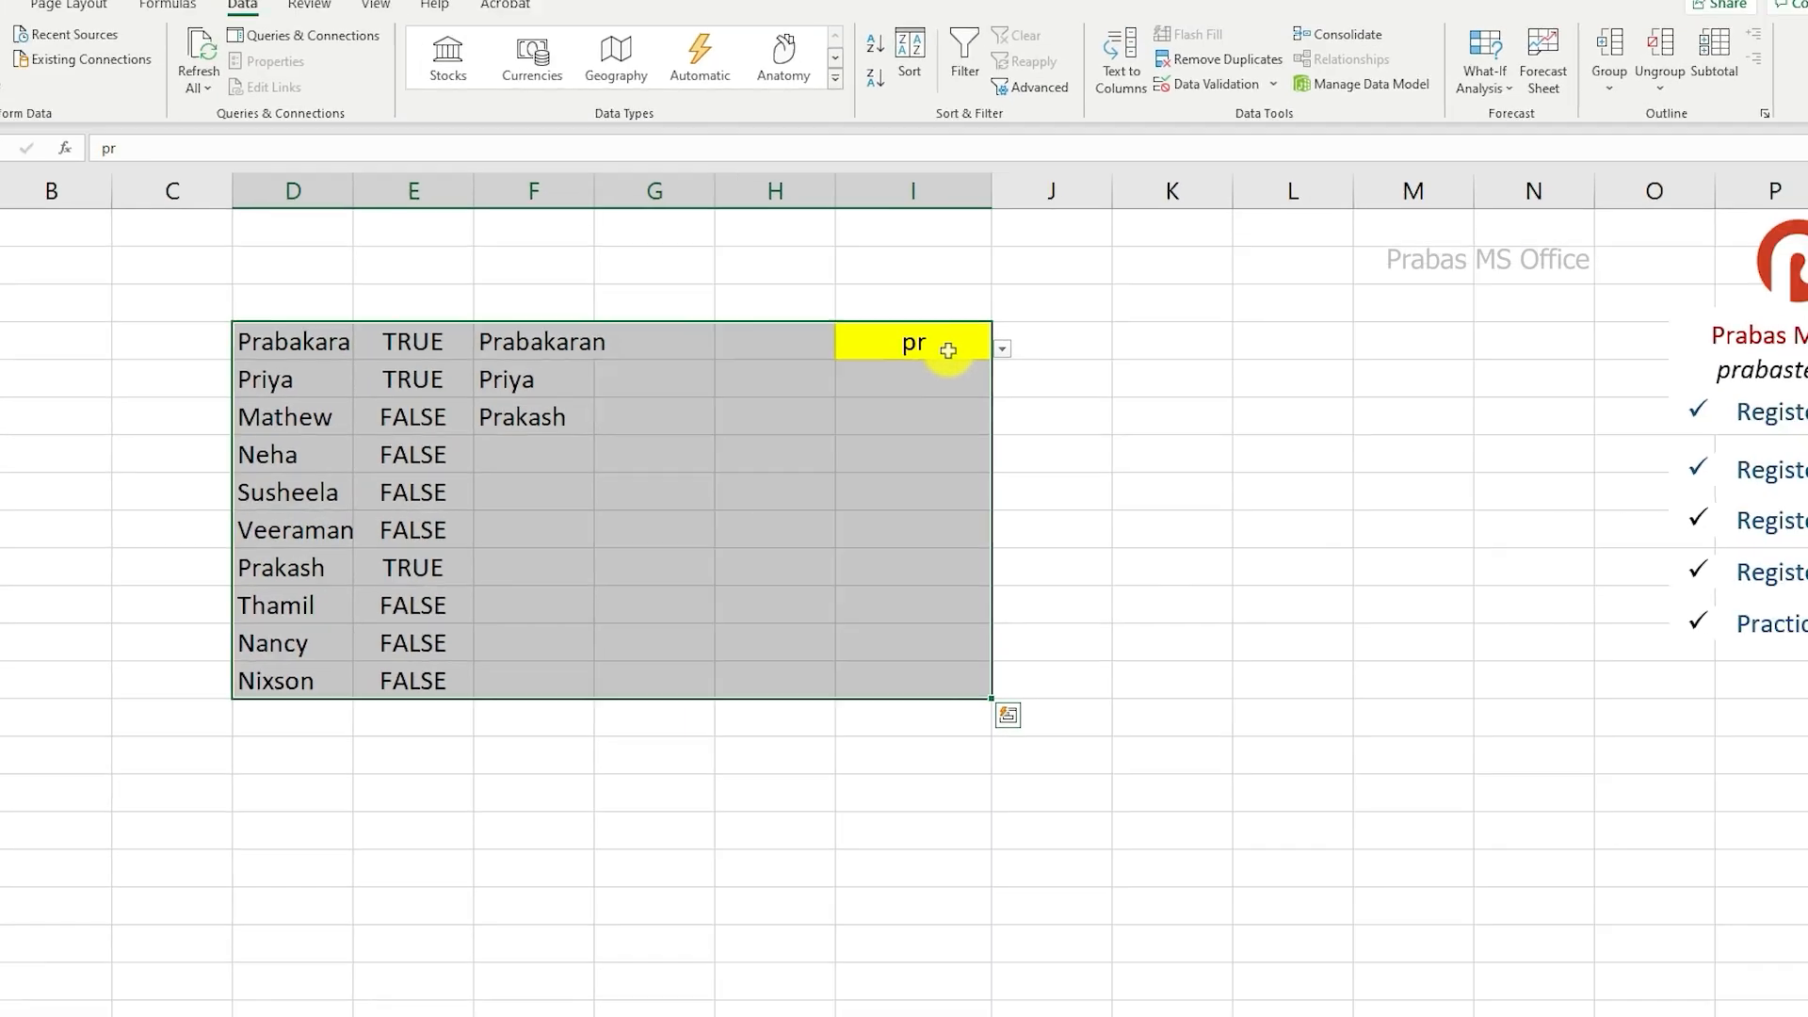
pyautogui.click(998, 302)
pyautogui.click(988, 365)
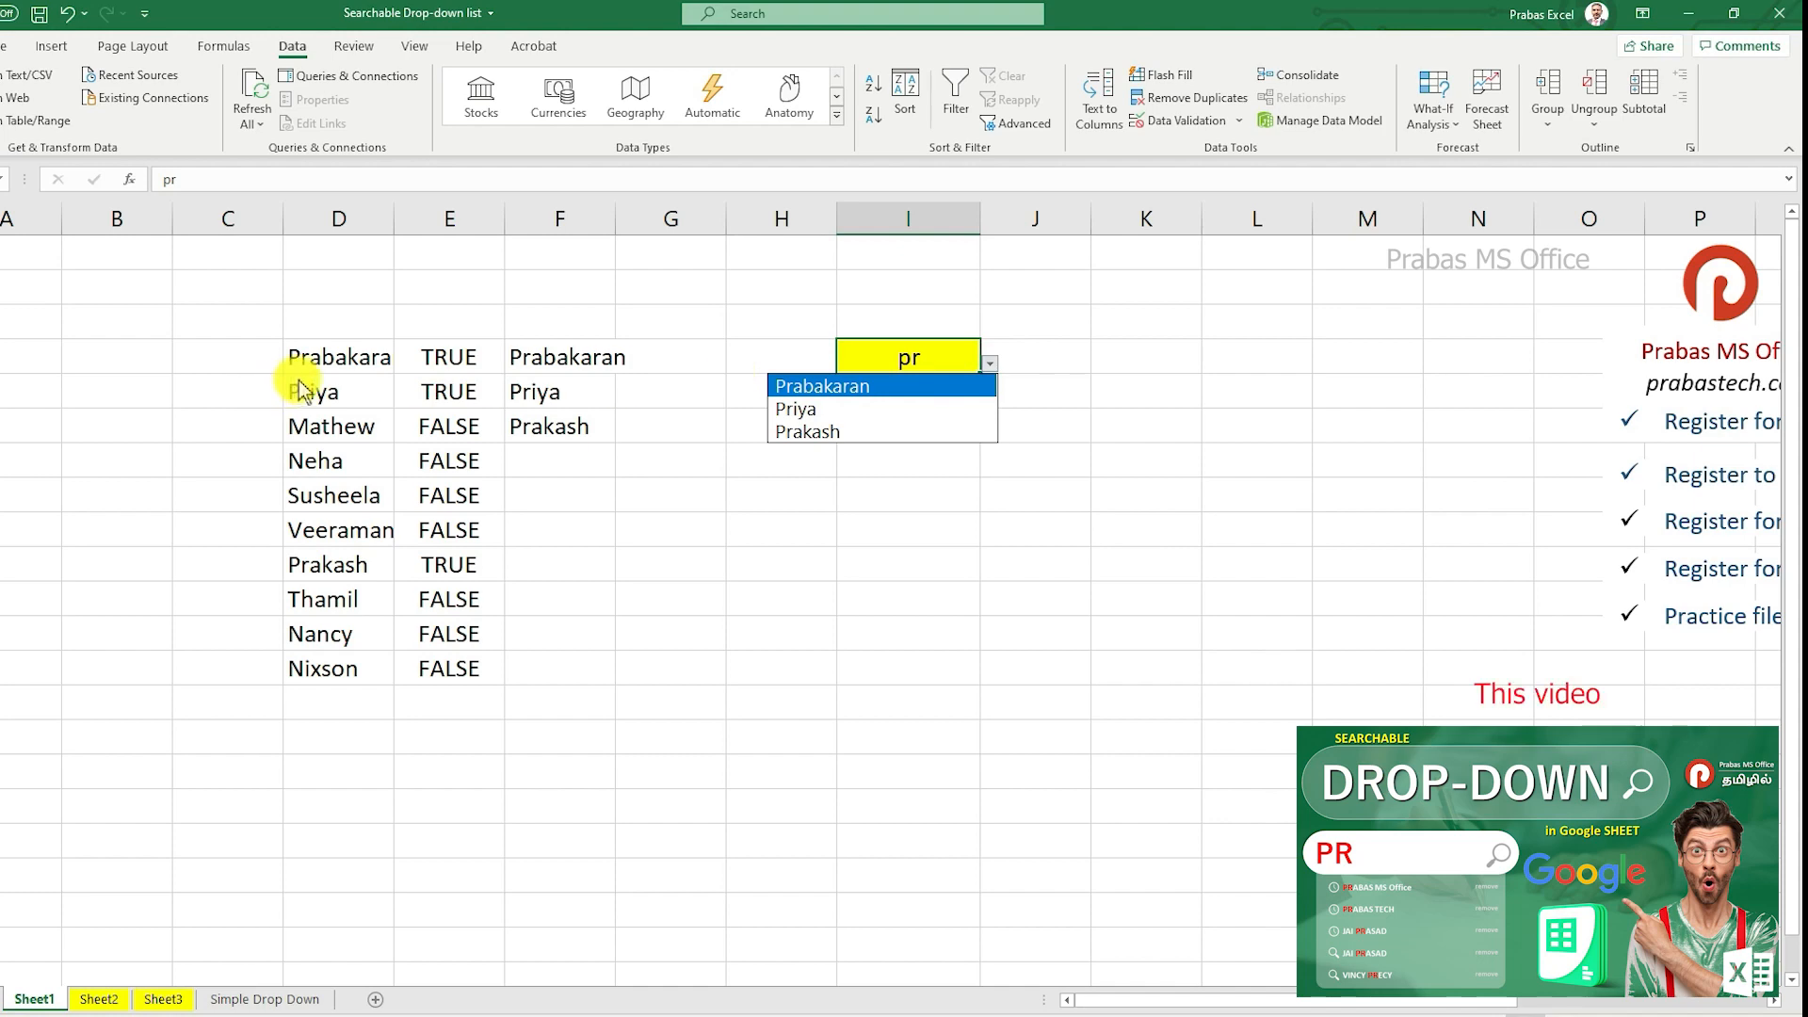
pyautogui.click(322, 366)
pyautogui.click(362, 462)
pyautogui.click(422, 434)
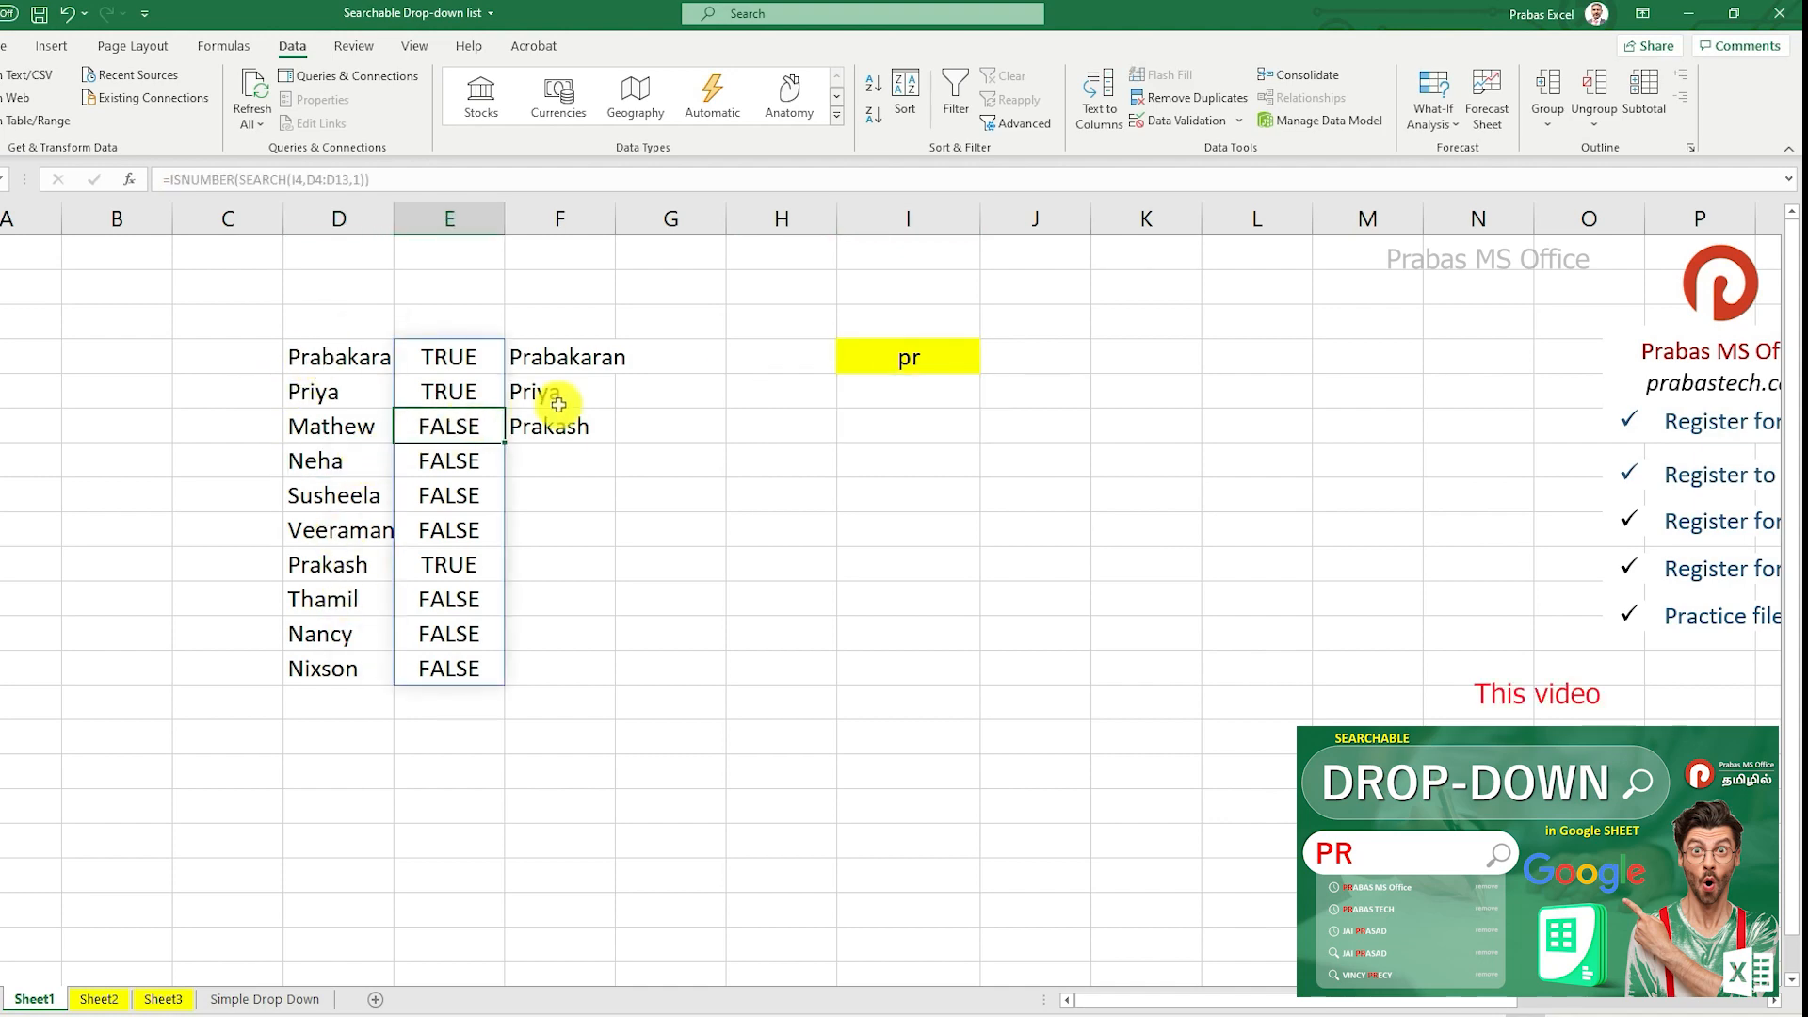
pyautogui.click(557, 403)
pyautogui.click(956, 361)
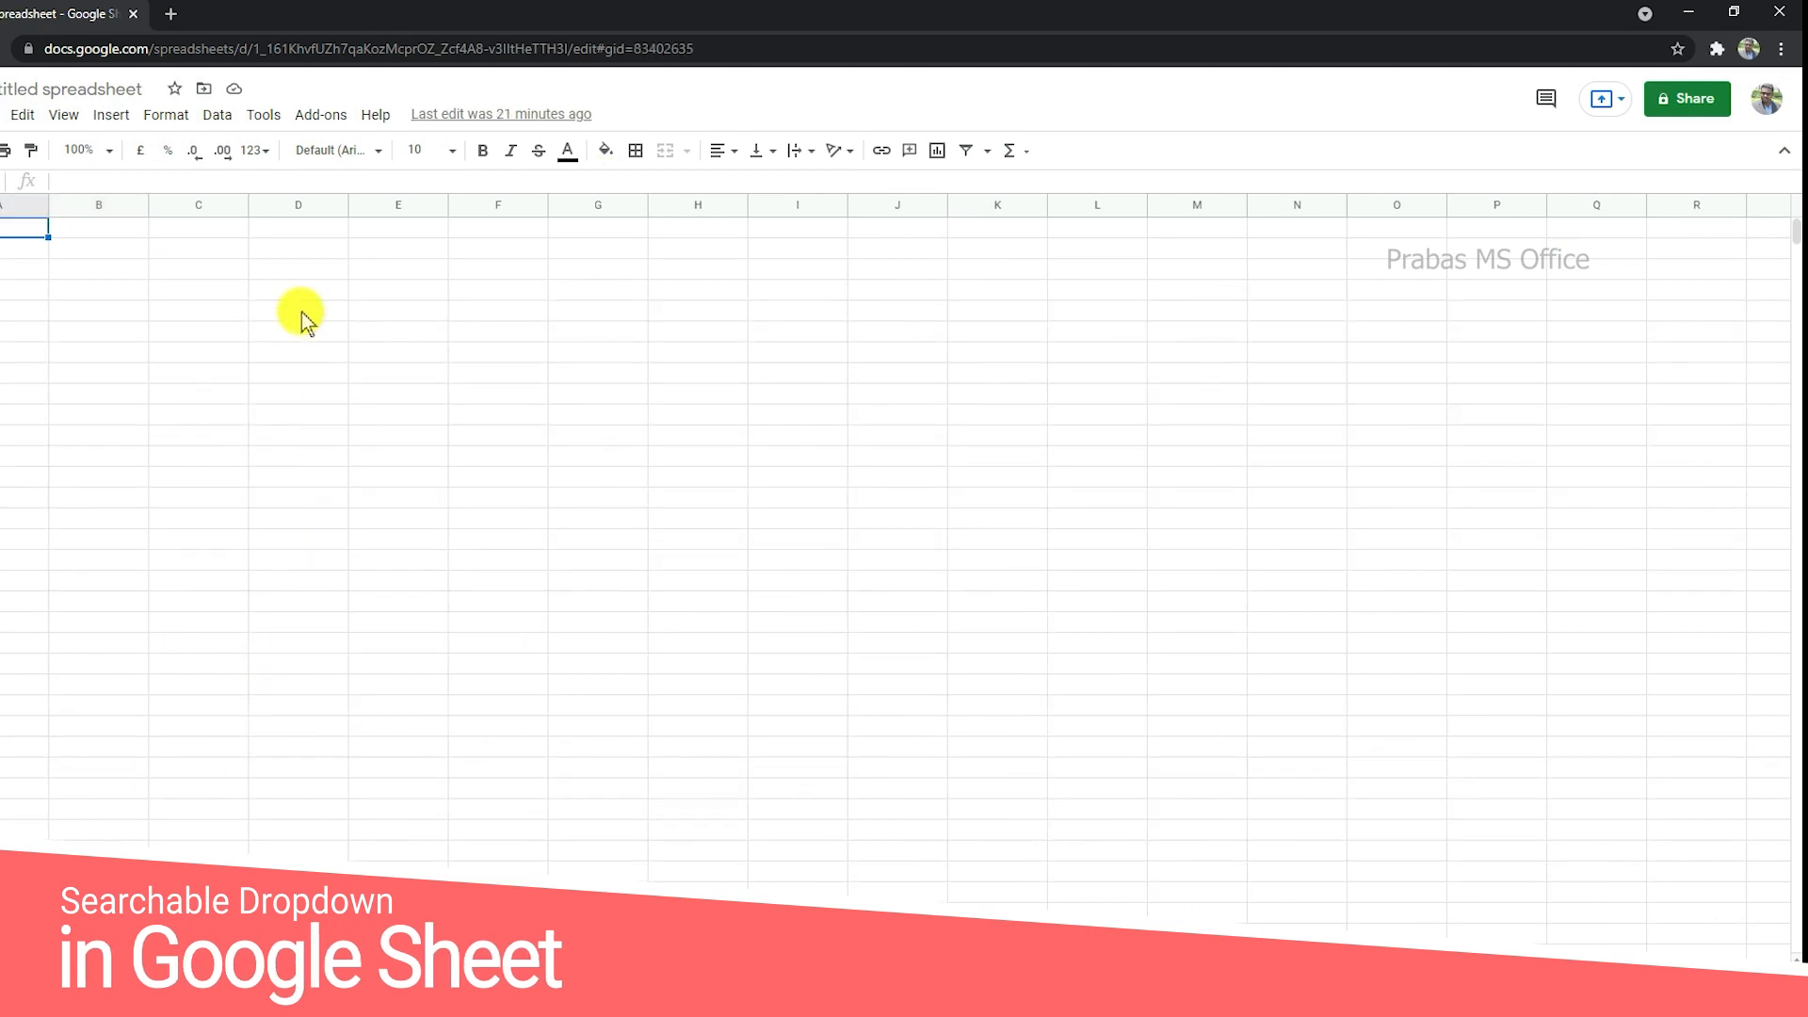
pyautogui.moveTo(301, 313); pyautogui.dragTo(307, 596)
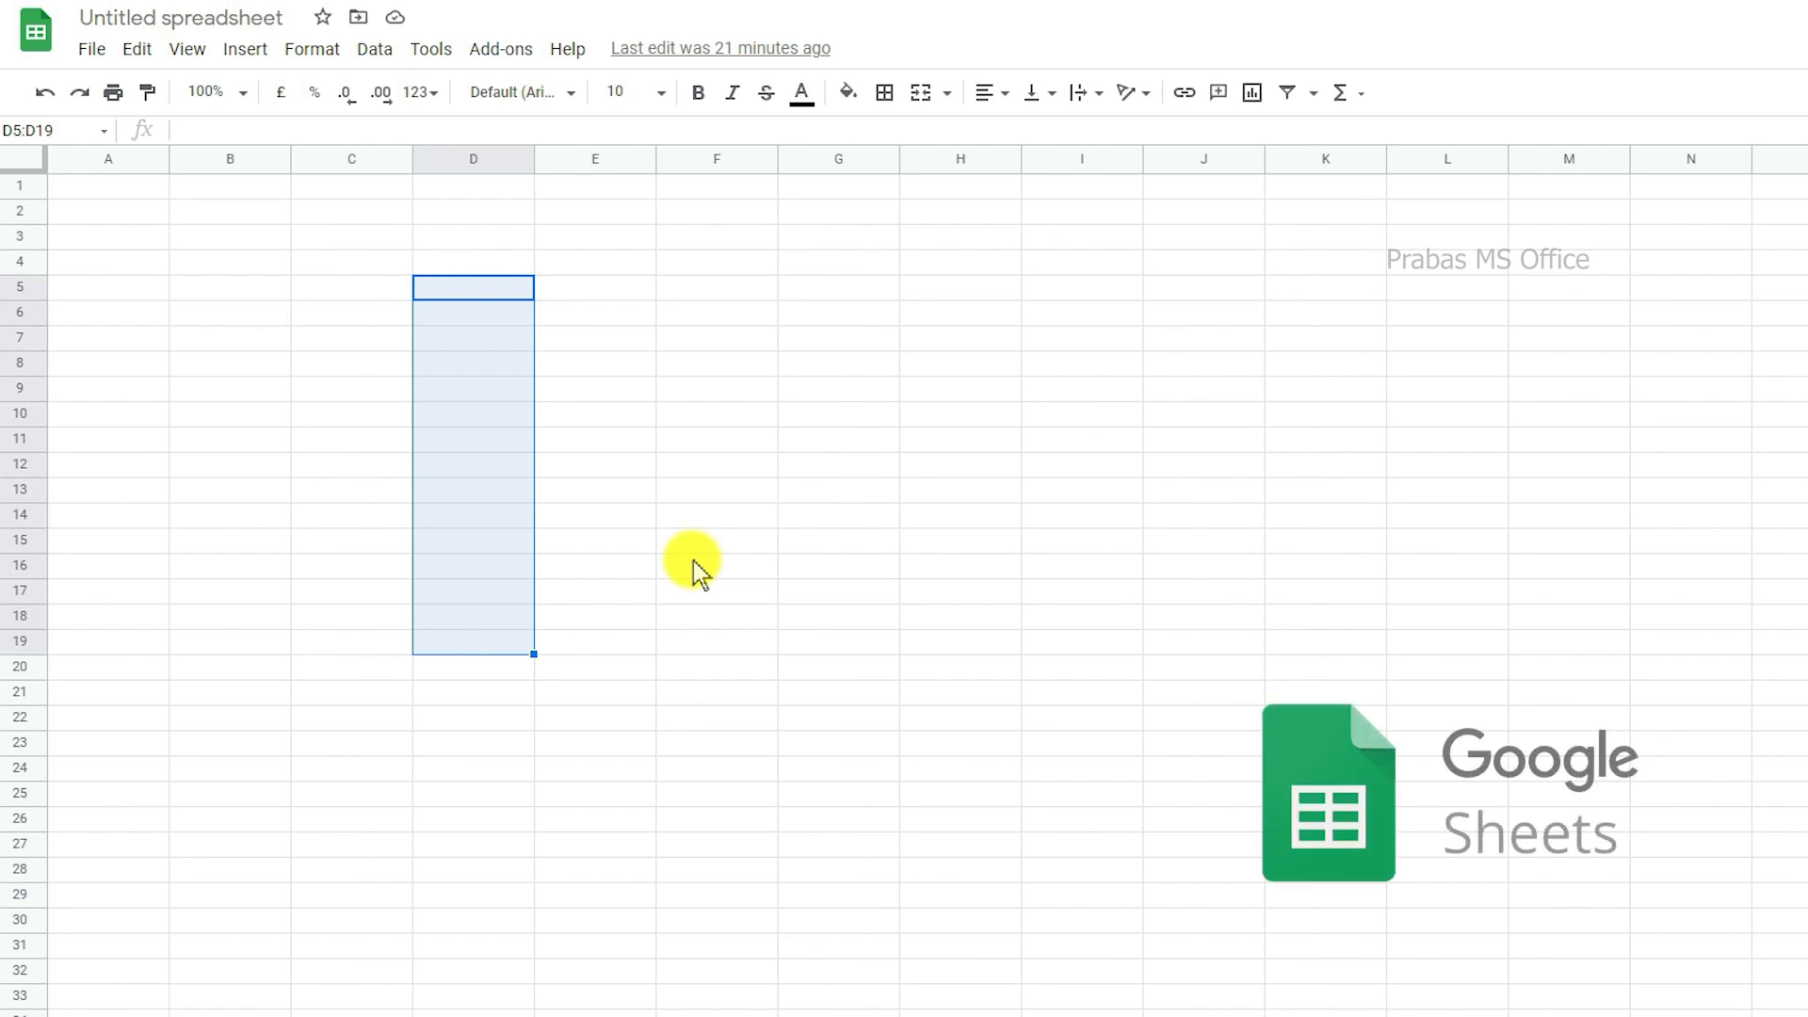
pyautogui.click(339, 273)
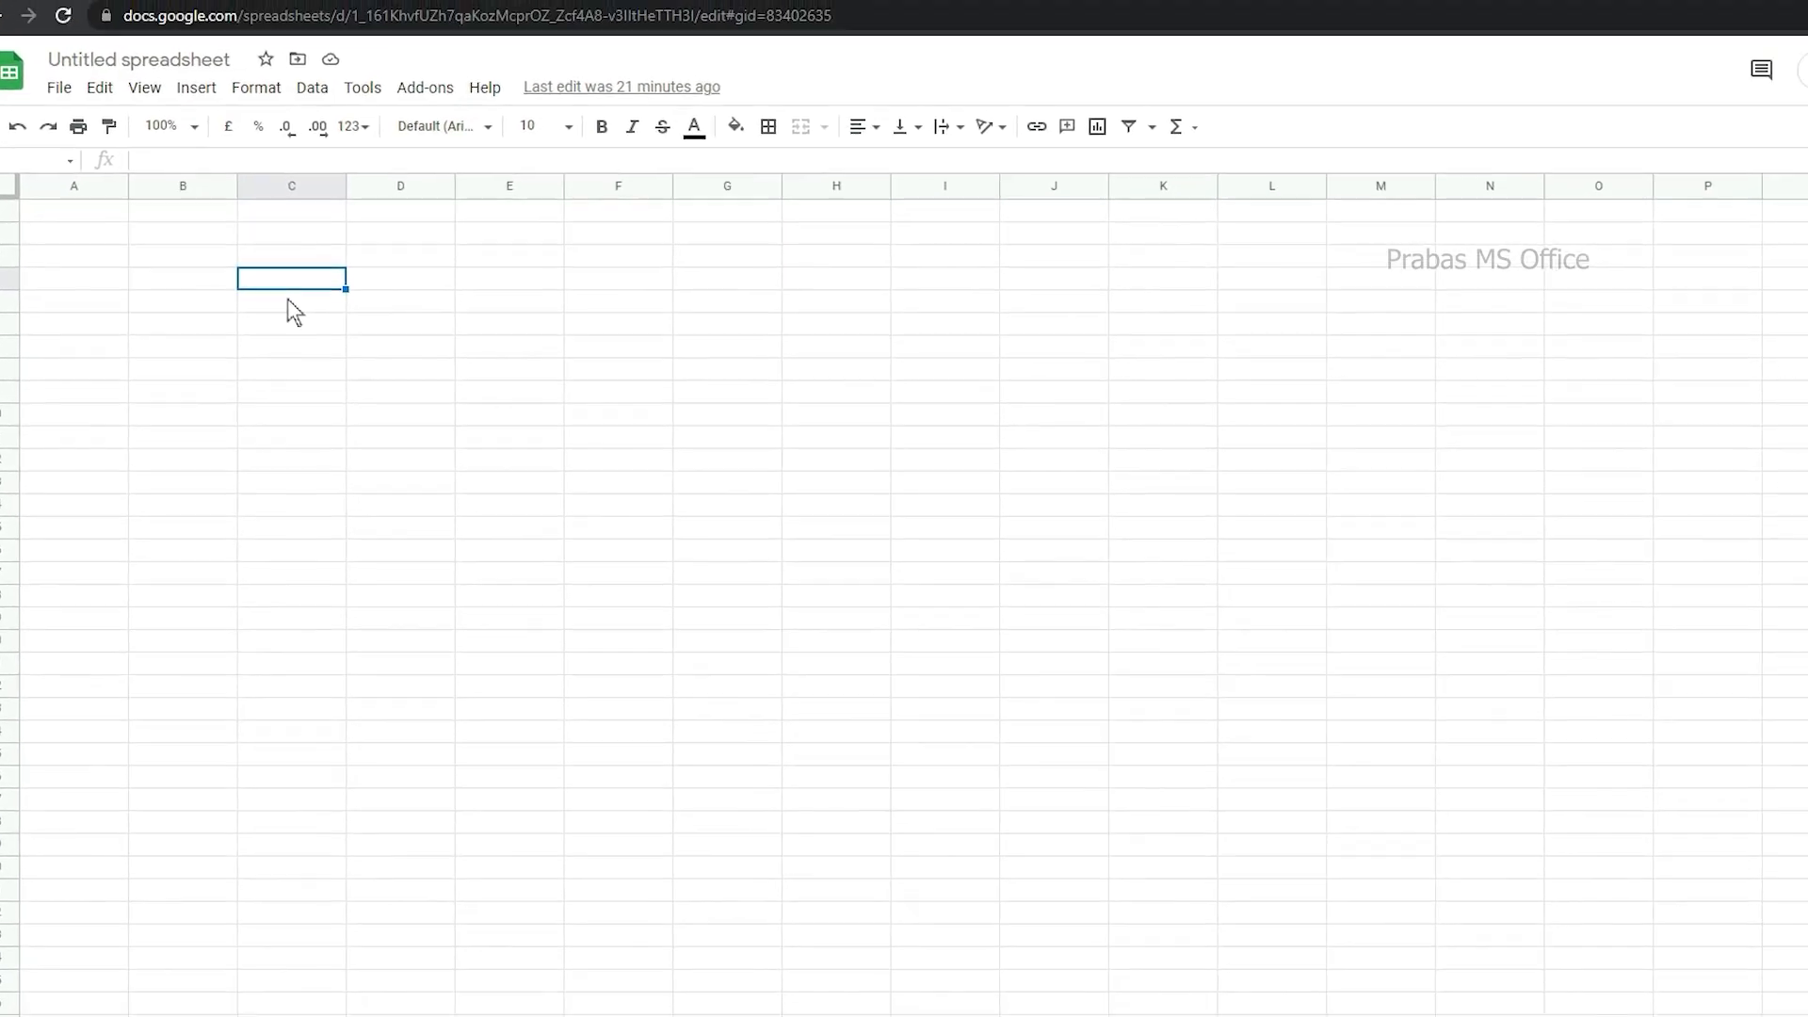
# Step: Switch to Excel and copy the full list of names in column F of the Simple Drop Down sheet
pyautogui.hotkey('alt', 'Tab')
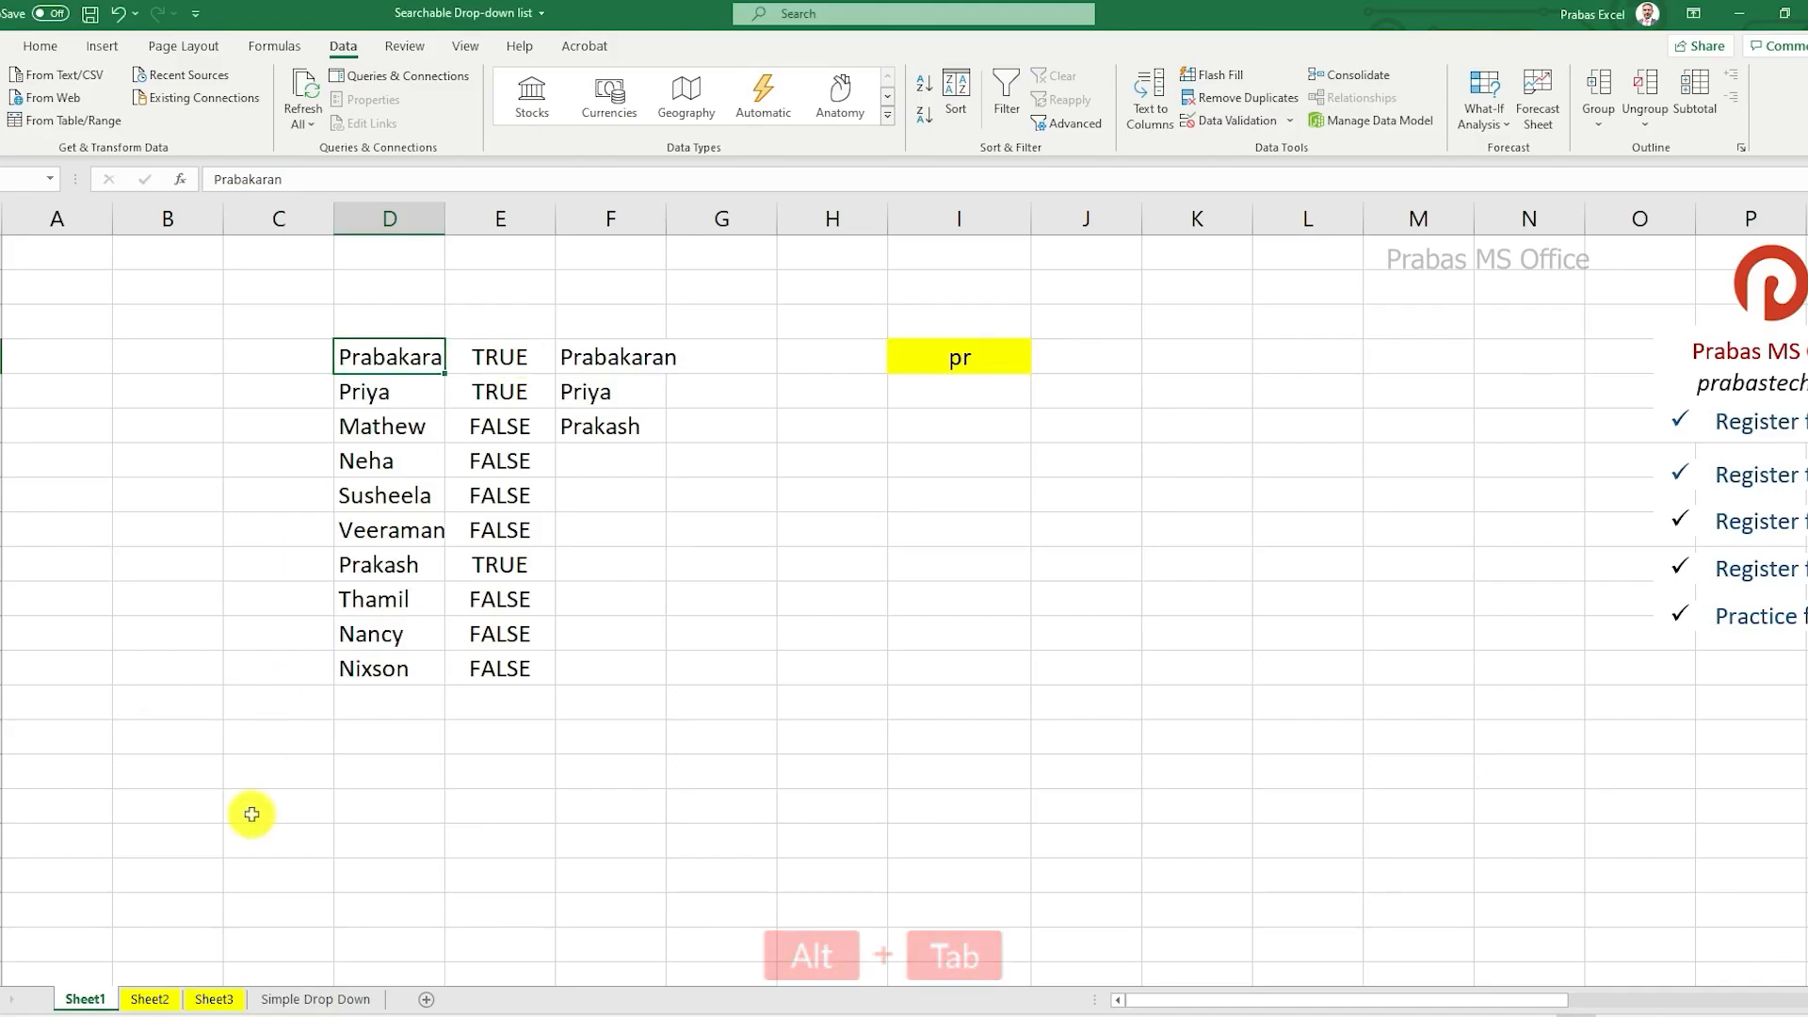
pyautogui.click(301, 1000)
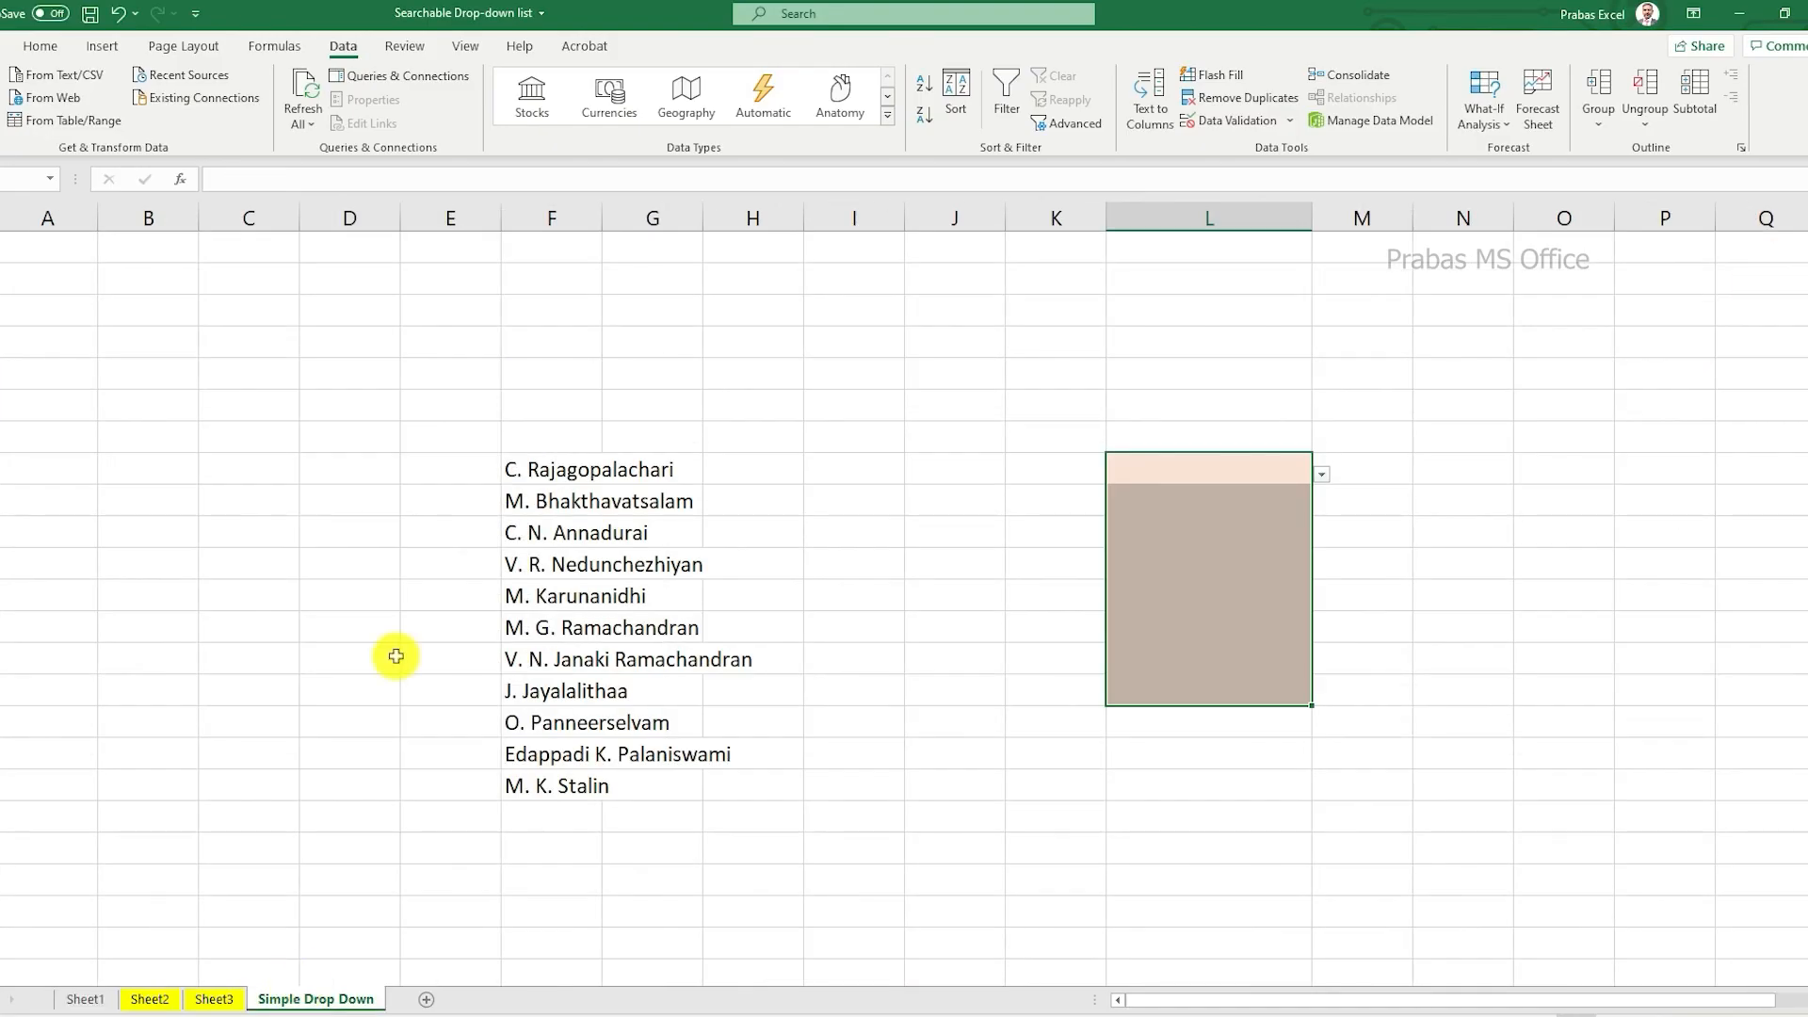
pyautogui.moveTo(513, 468); pyautogui.dragTo(525, 784)
pyautogui.hotkey('ctrl', 'c')
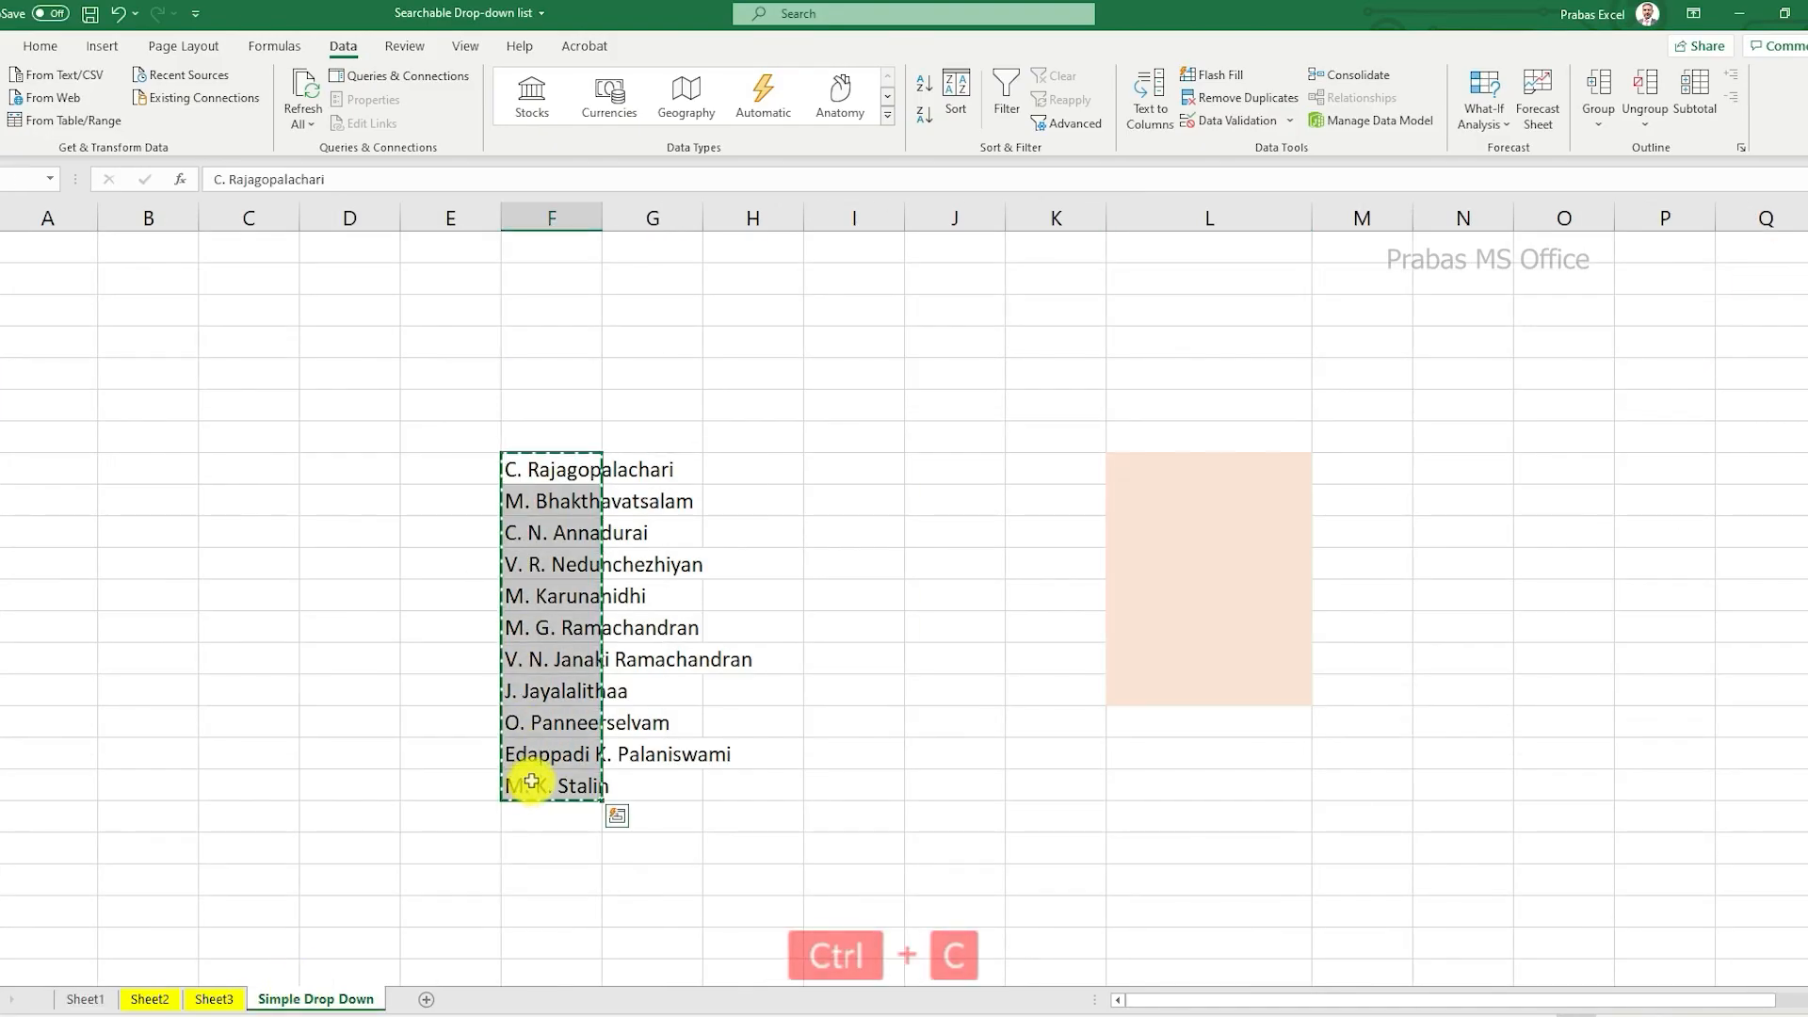
# Step: Switch to Google Sheets and paste the copied names into Sheet2 starting at cell K14
pyautogui.hotkey('alt', 'Tab')
pyautogui.click(267, 356)
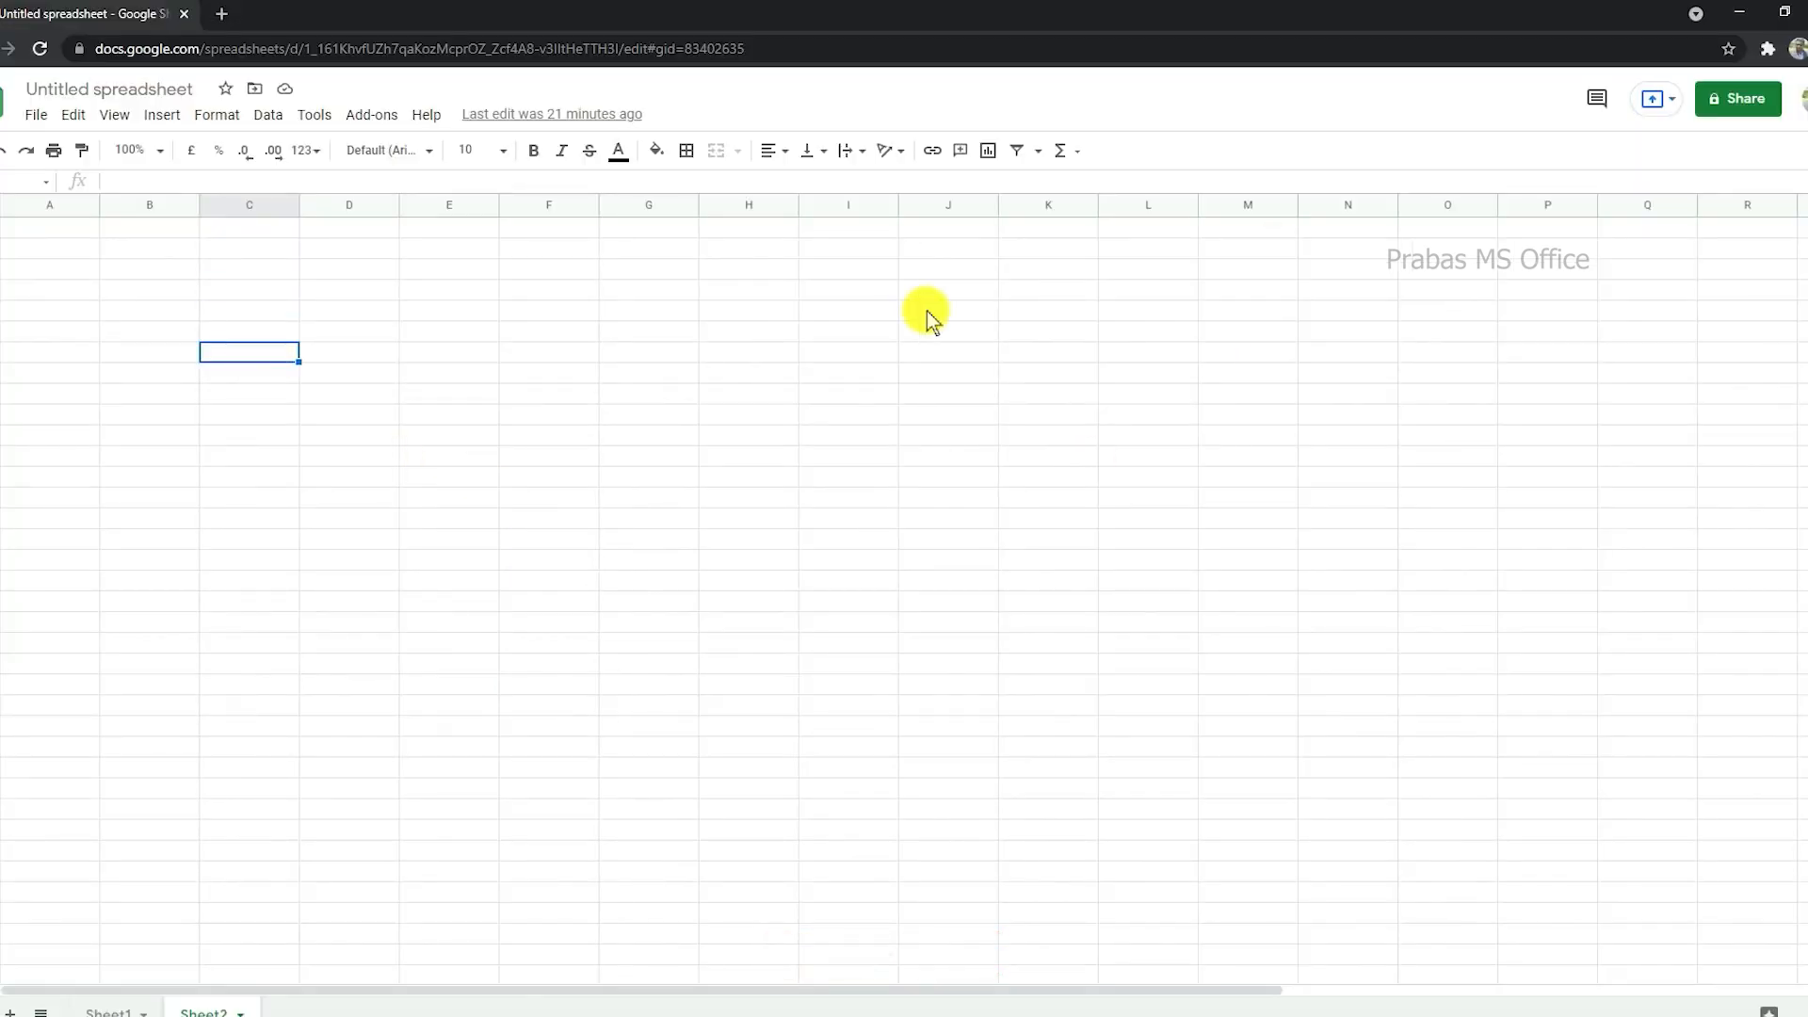
pyautogui.click(1121, 500)
pyautogui.click(1062, 501)
pyautogui.hotkey('ctrl', 'v')
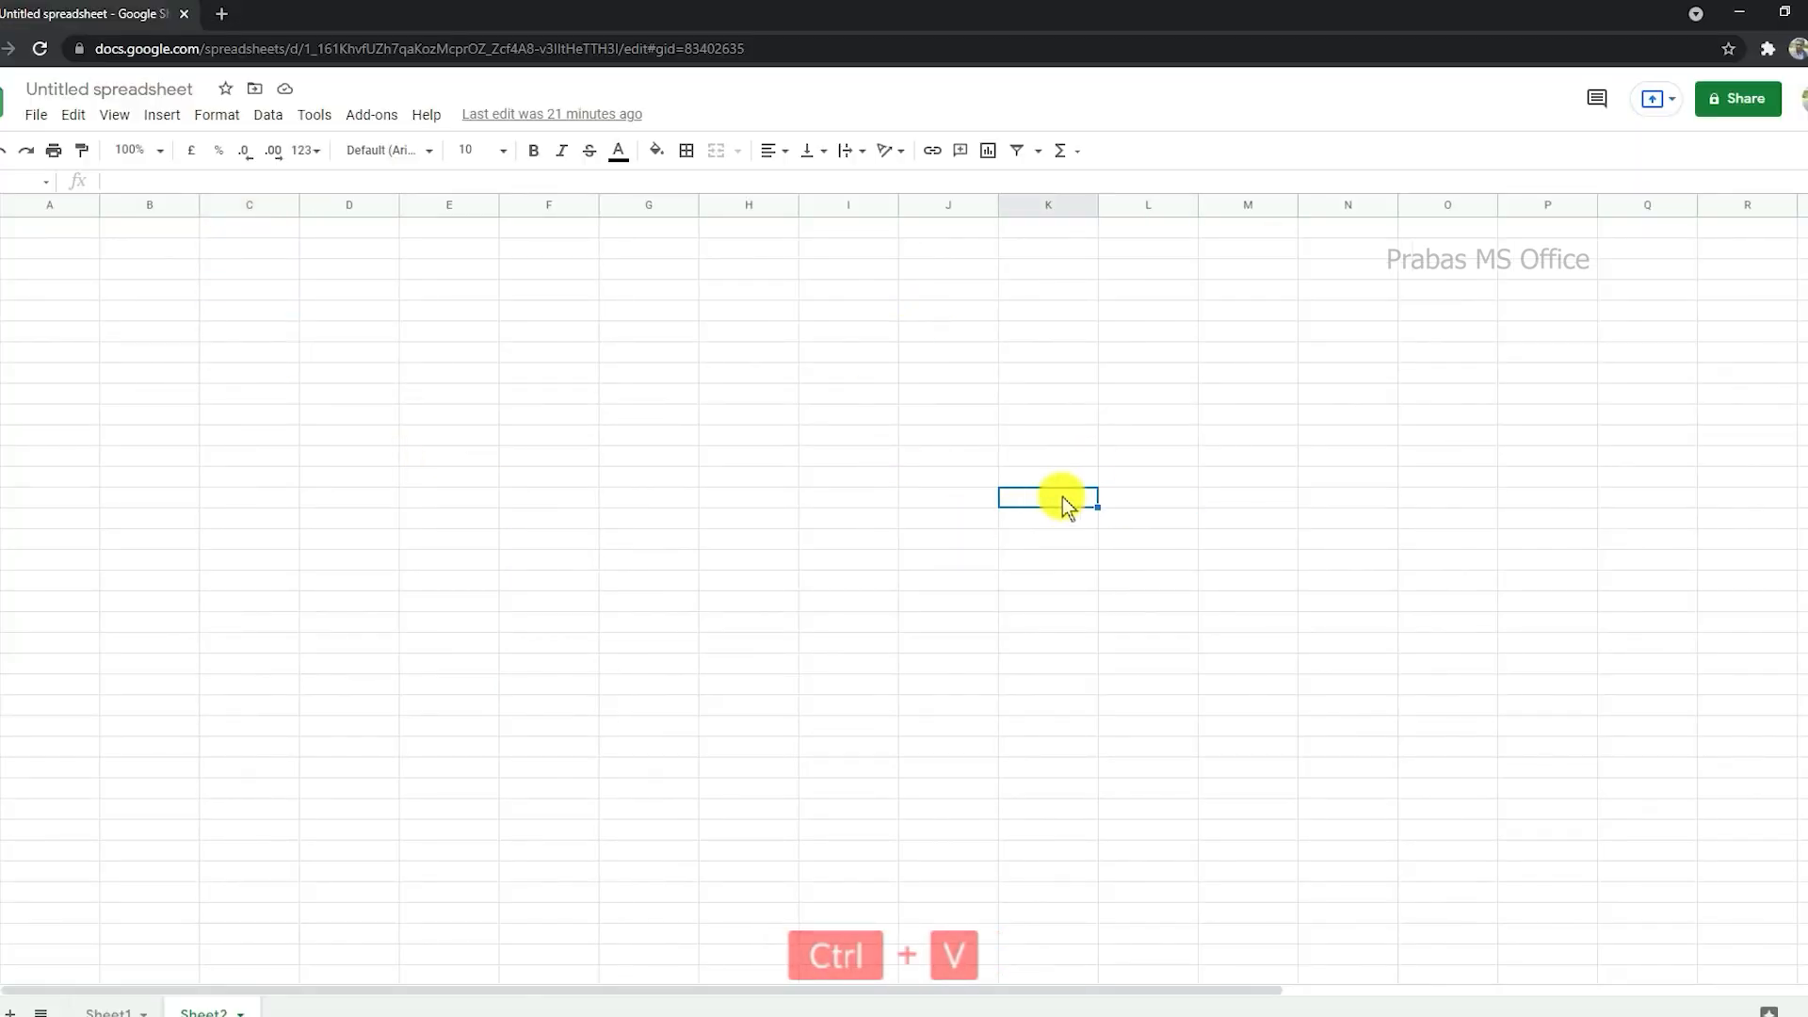
pyautogui.press('Escape')
pyautogui.moveTo(1060, 497); pyautogui.dragTo(1050, 729)
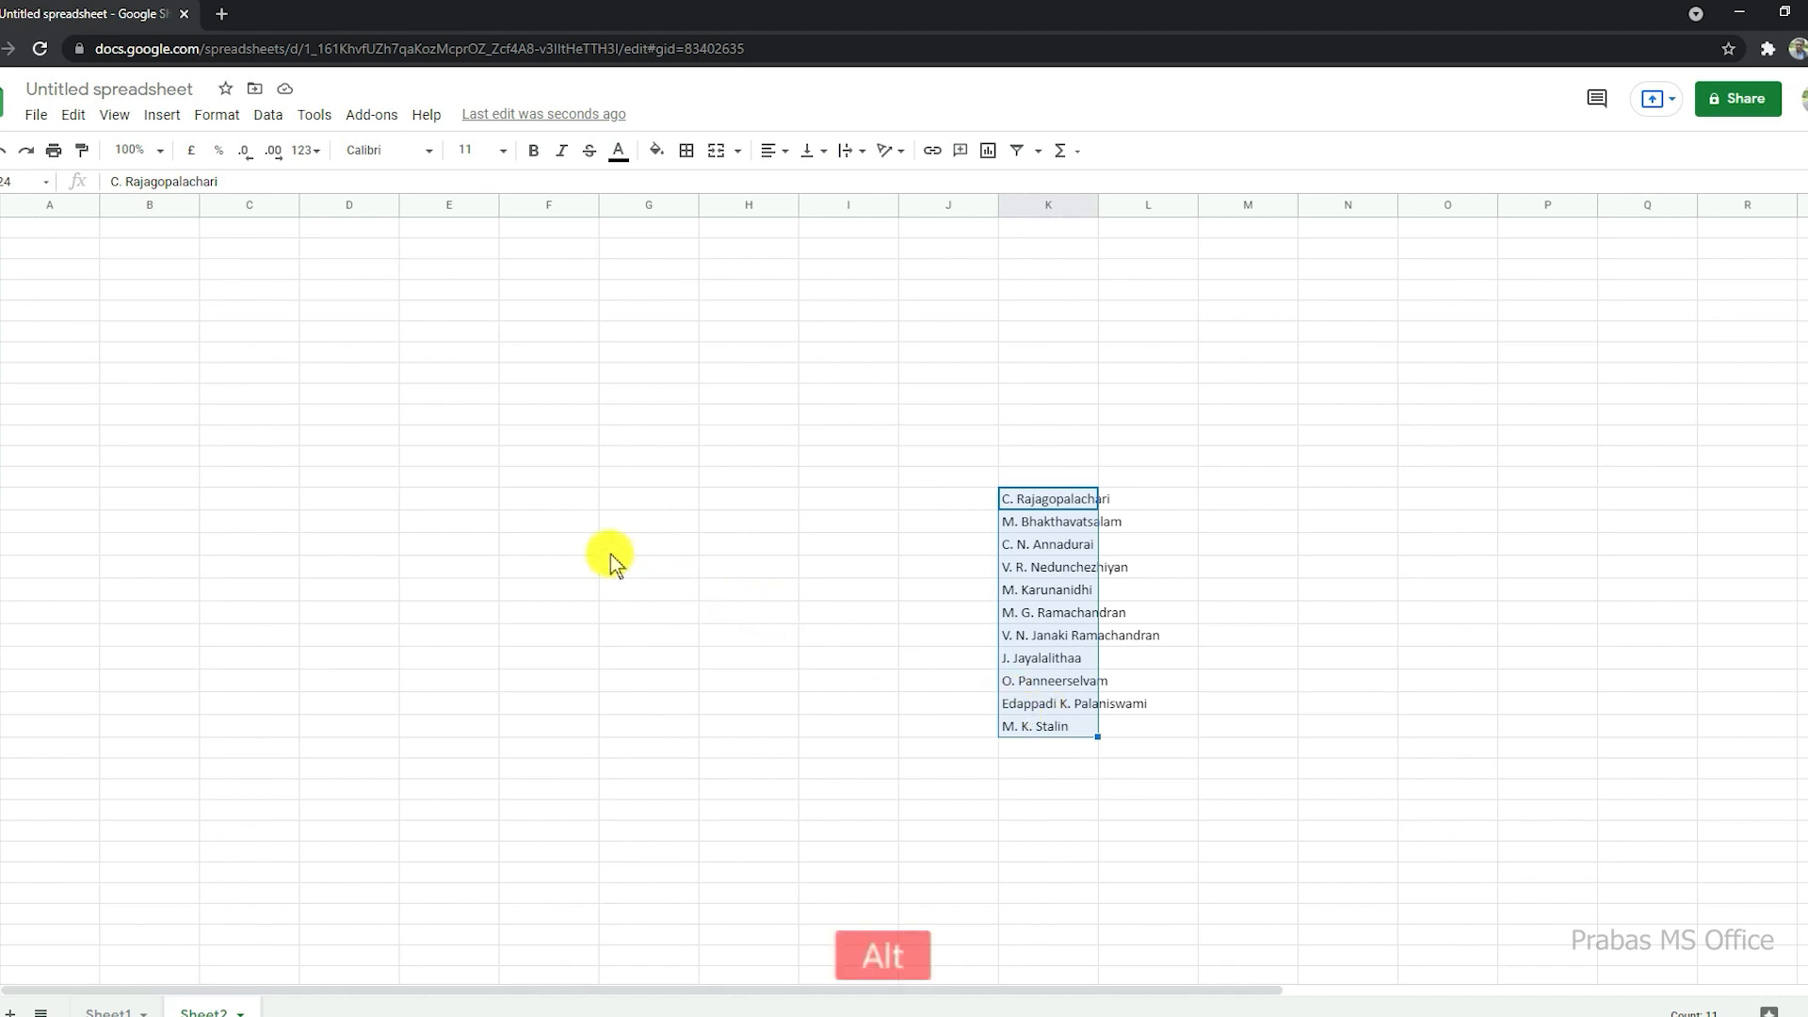
# Step: Switch to Excel and view the names in the drop-down list of cell L8 on the Simple Drop Down sheet
pyautogui.hotkey('alt', 'Tab')
pyautogui.click(1167, 470)
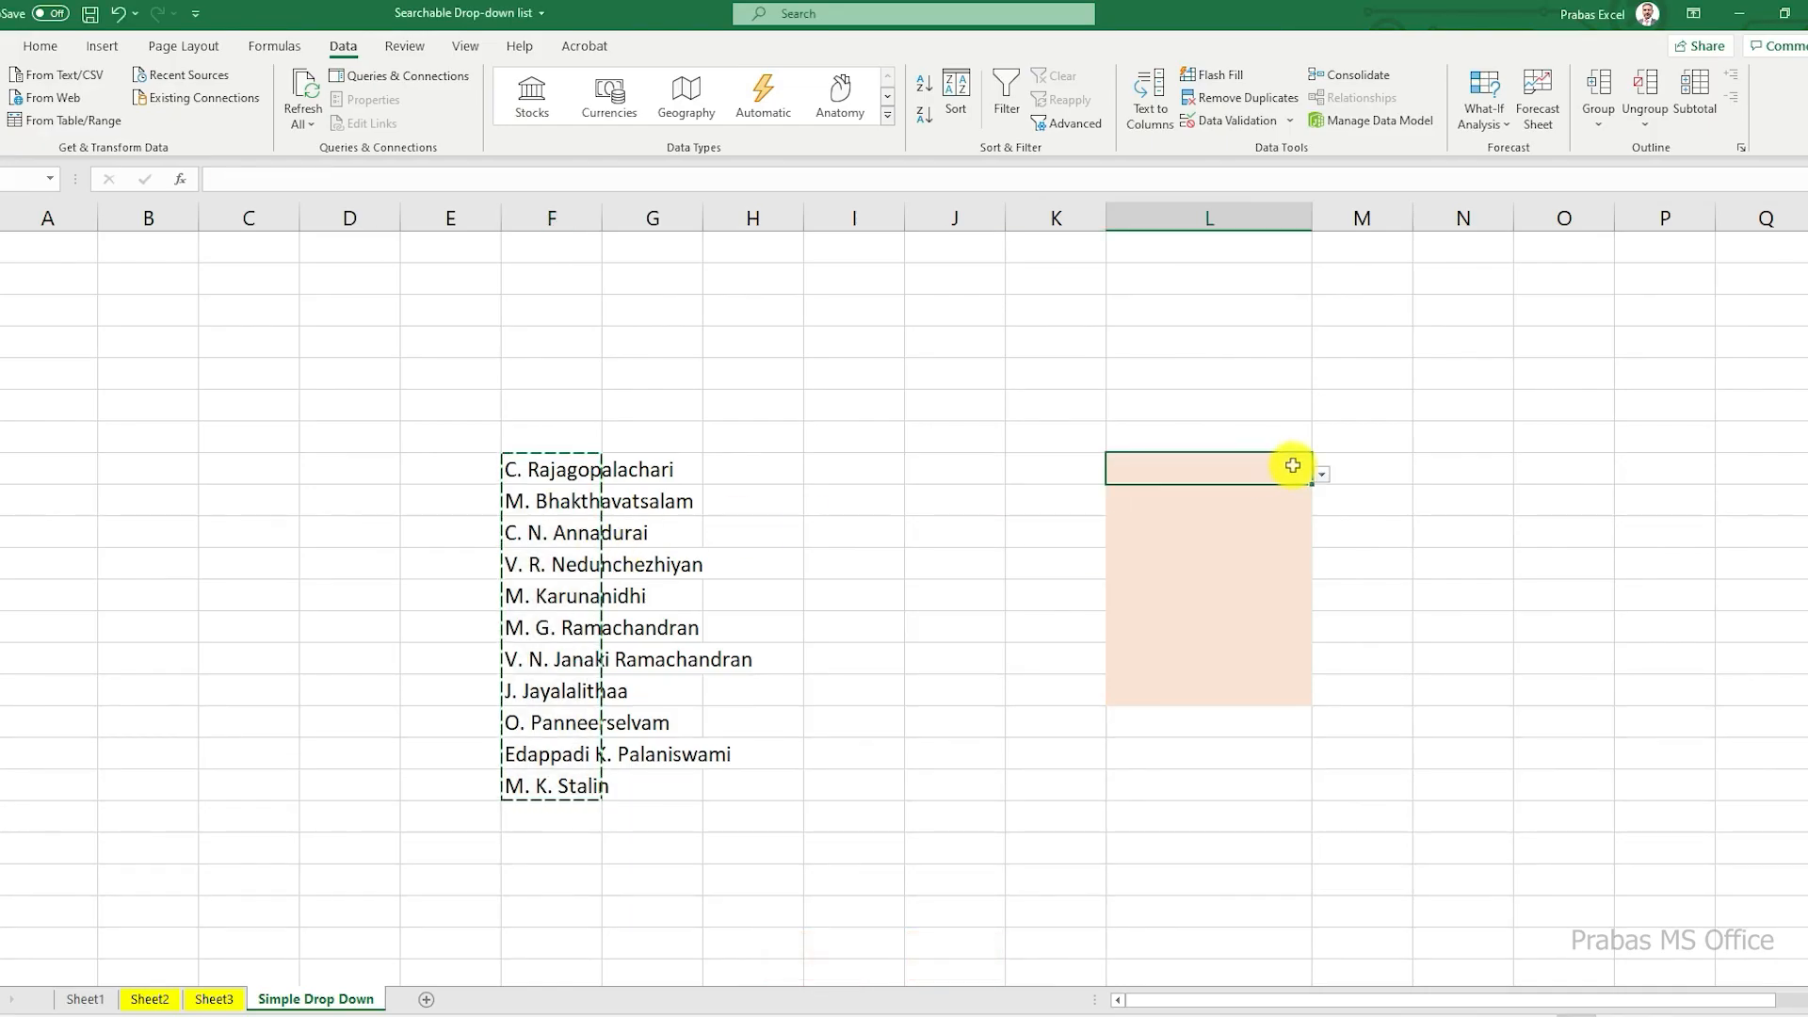
pyautogui.click(1322, 474)
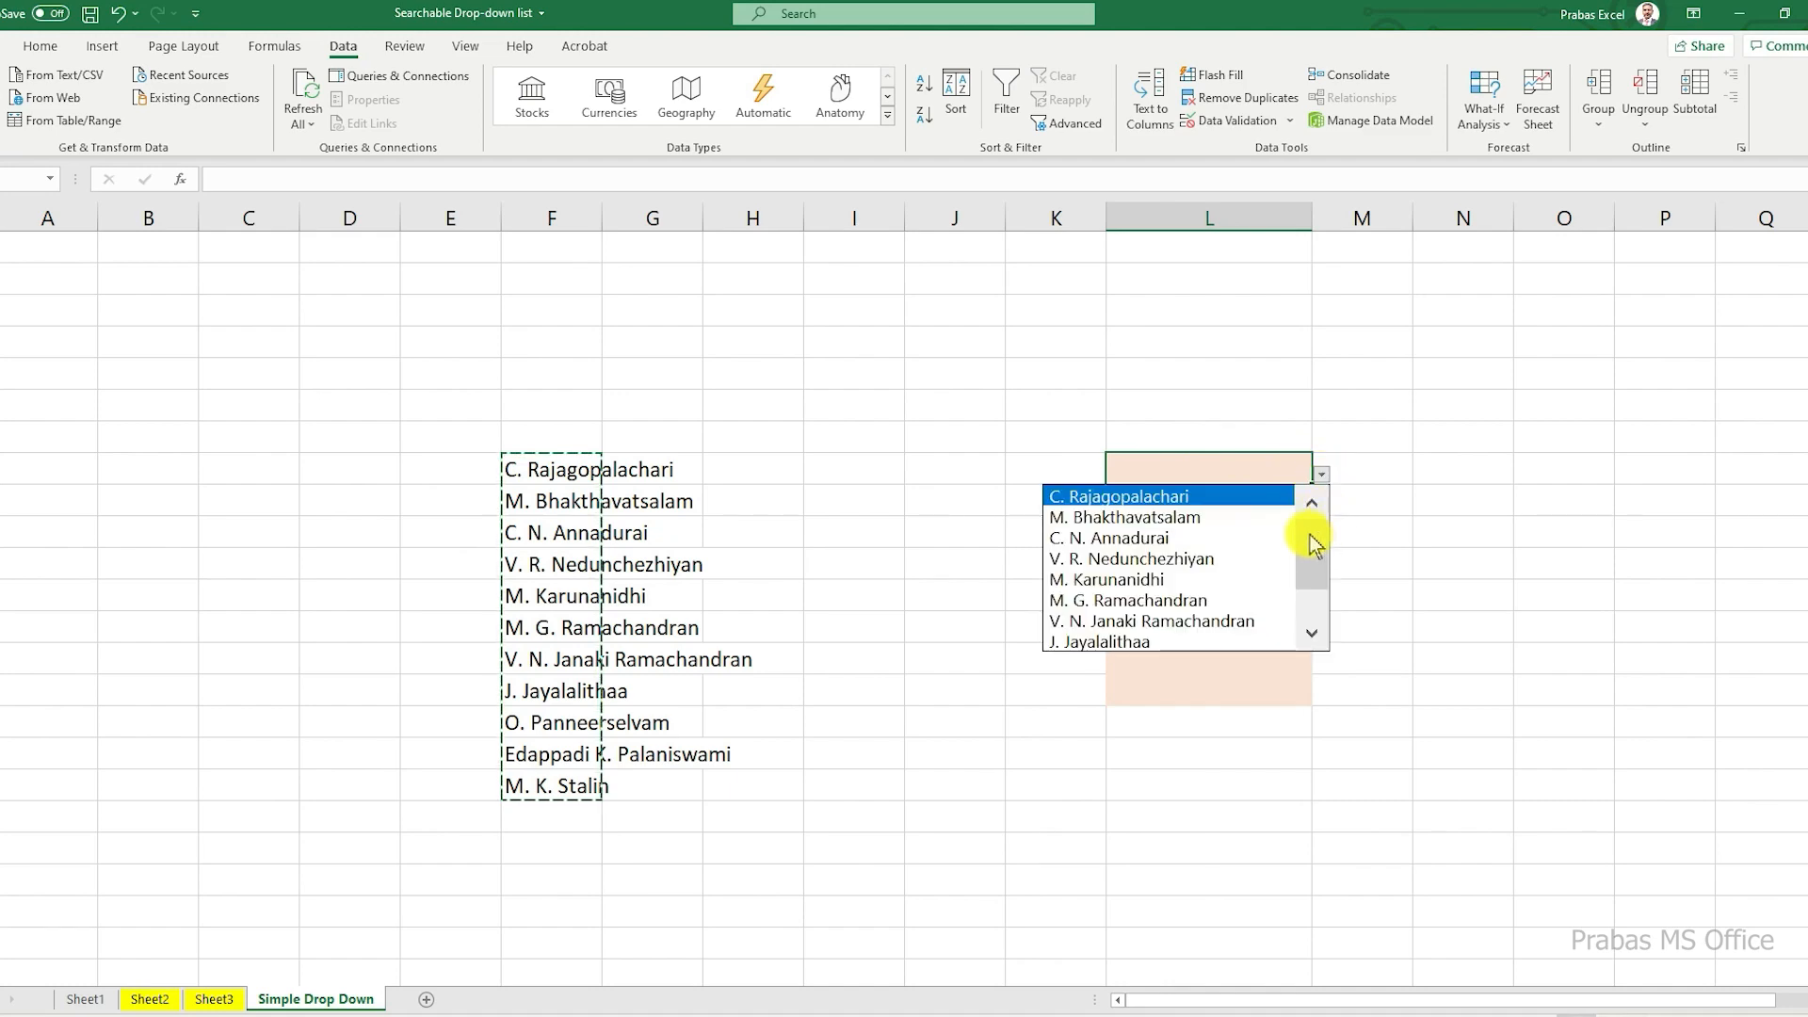
# Step: Switch to Google Sheets and fill cell D7 of Sheet2 with a light red colour
pyautogui.hotkey('alt', 'Tab')
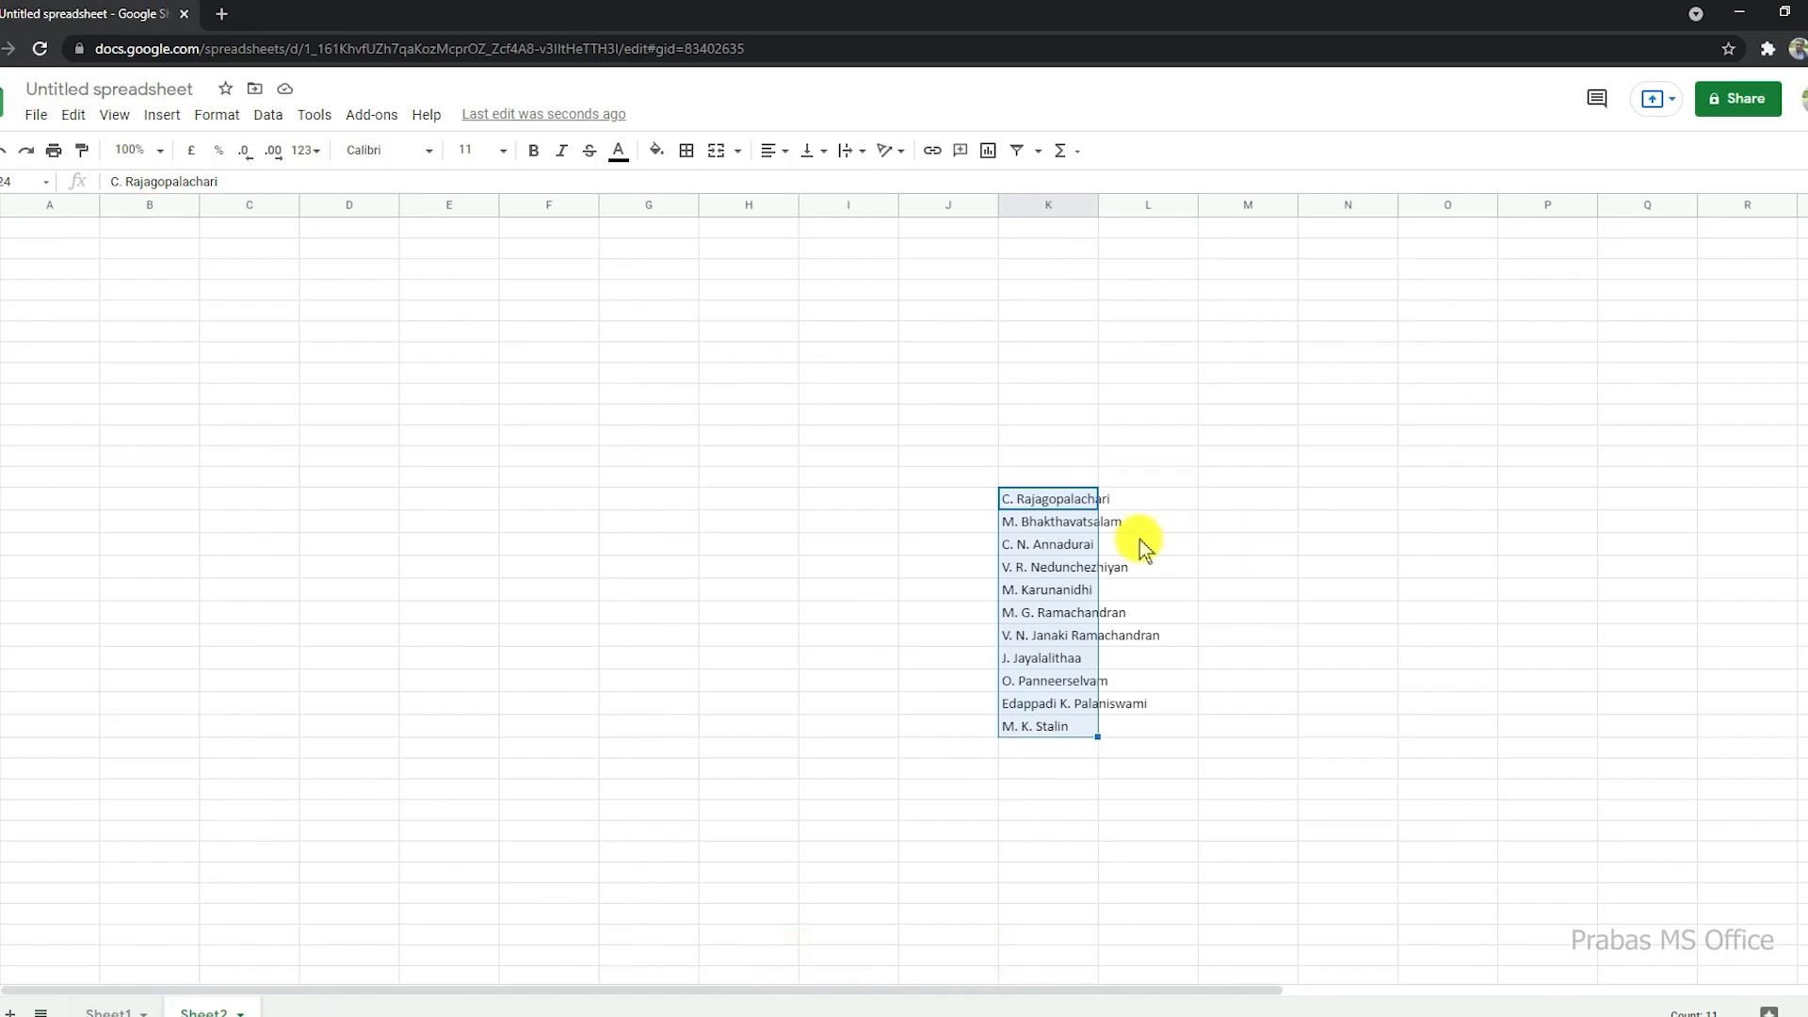
pyautogui.click(273, 390)
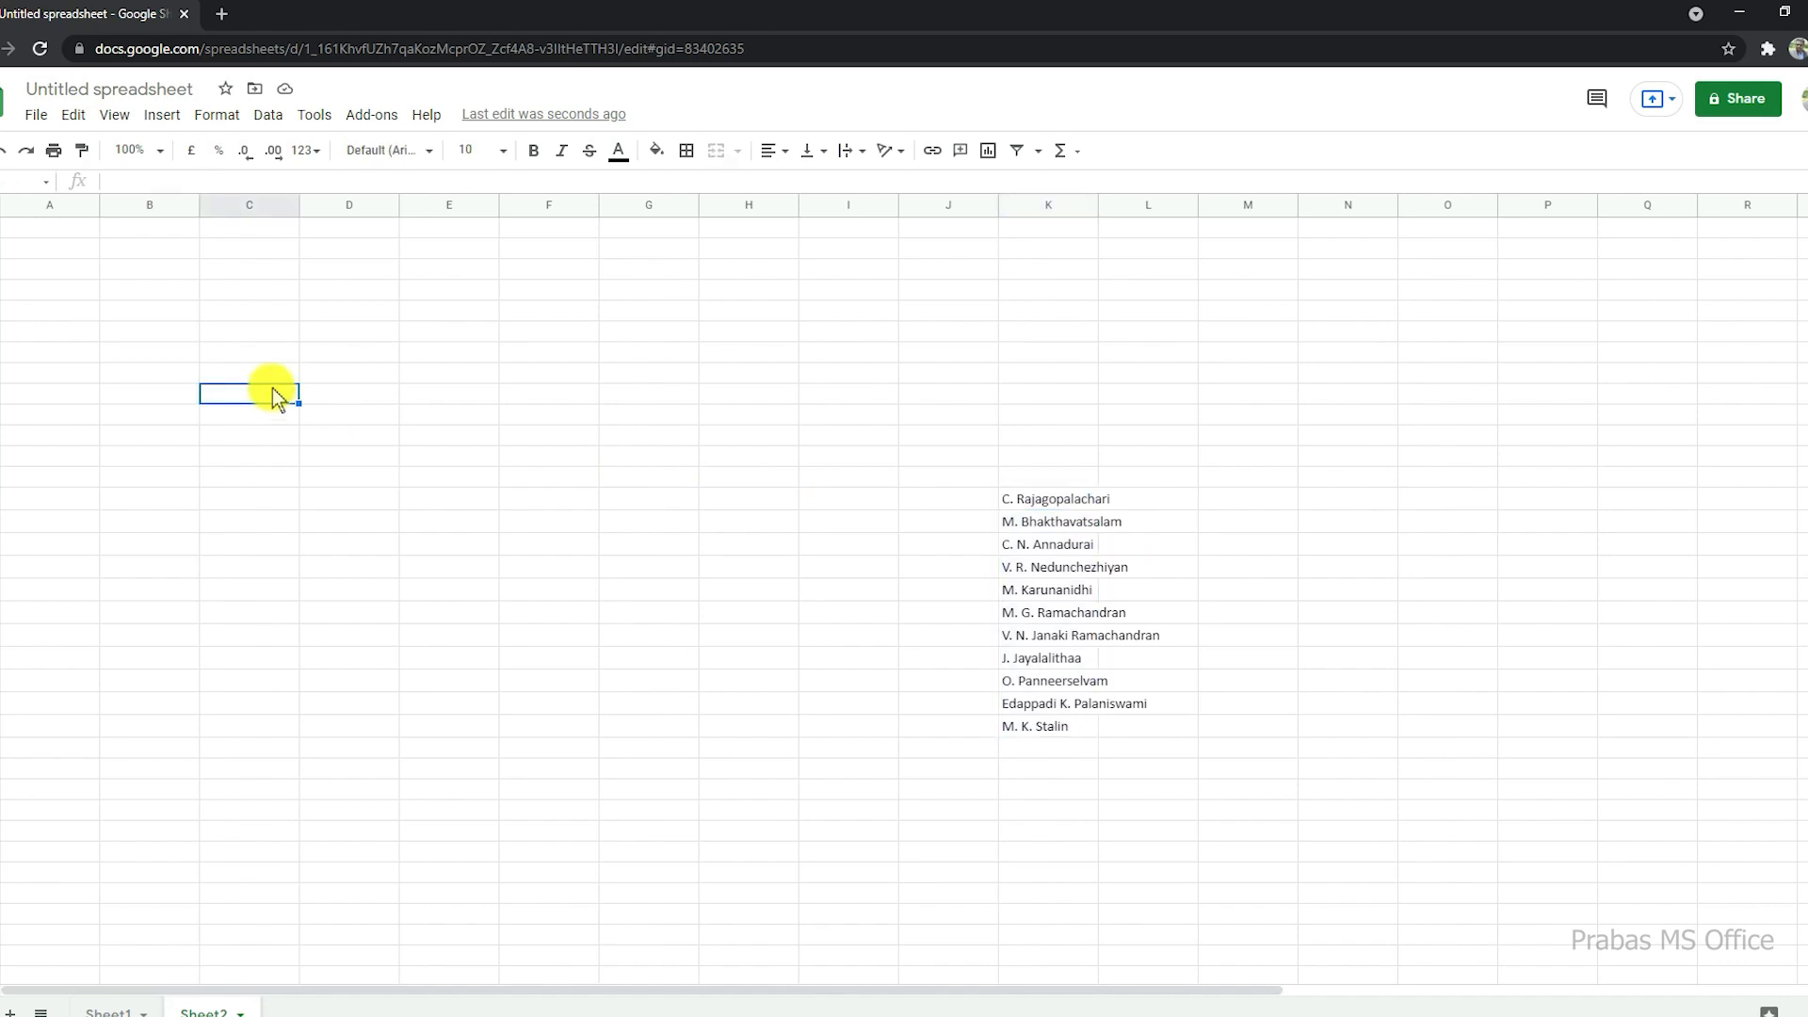
pyautogui.click(381, 356)
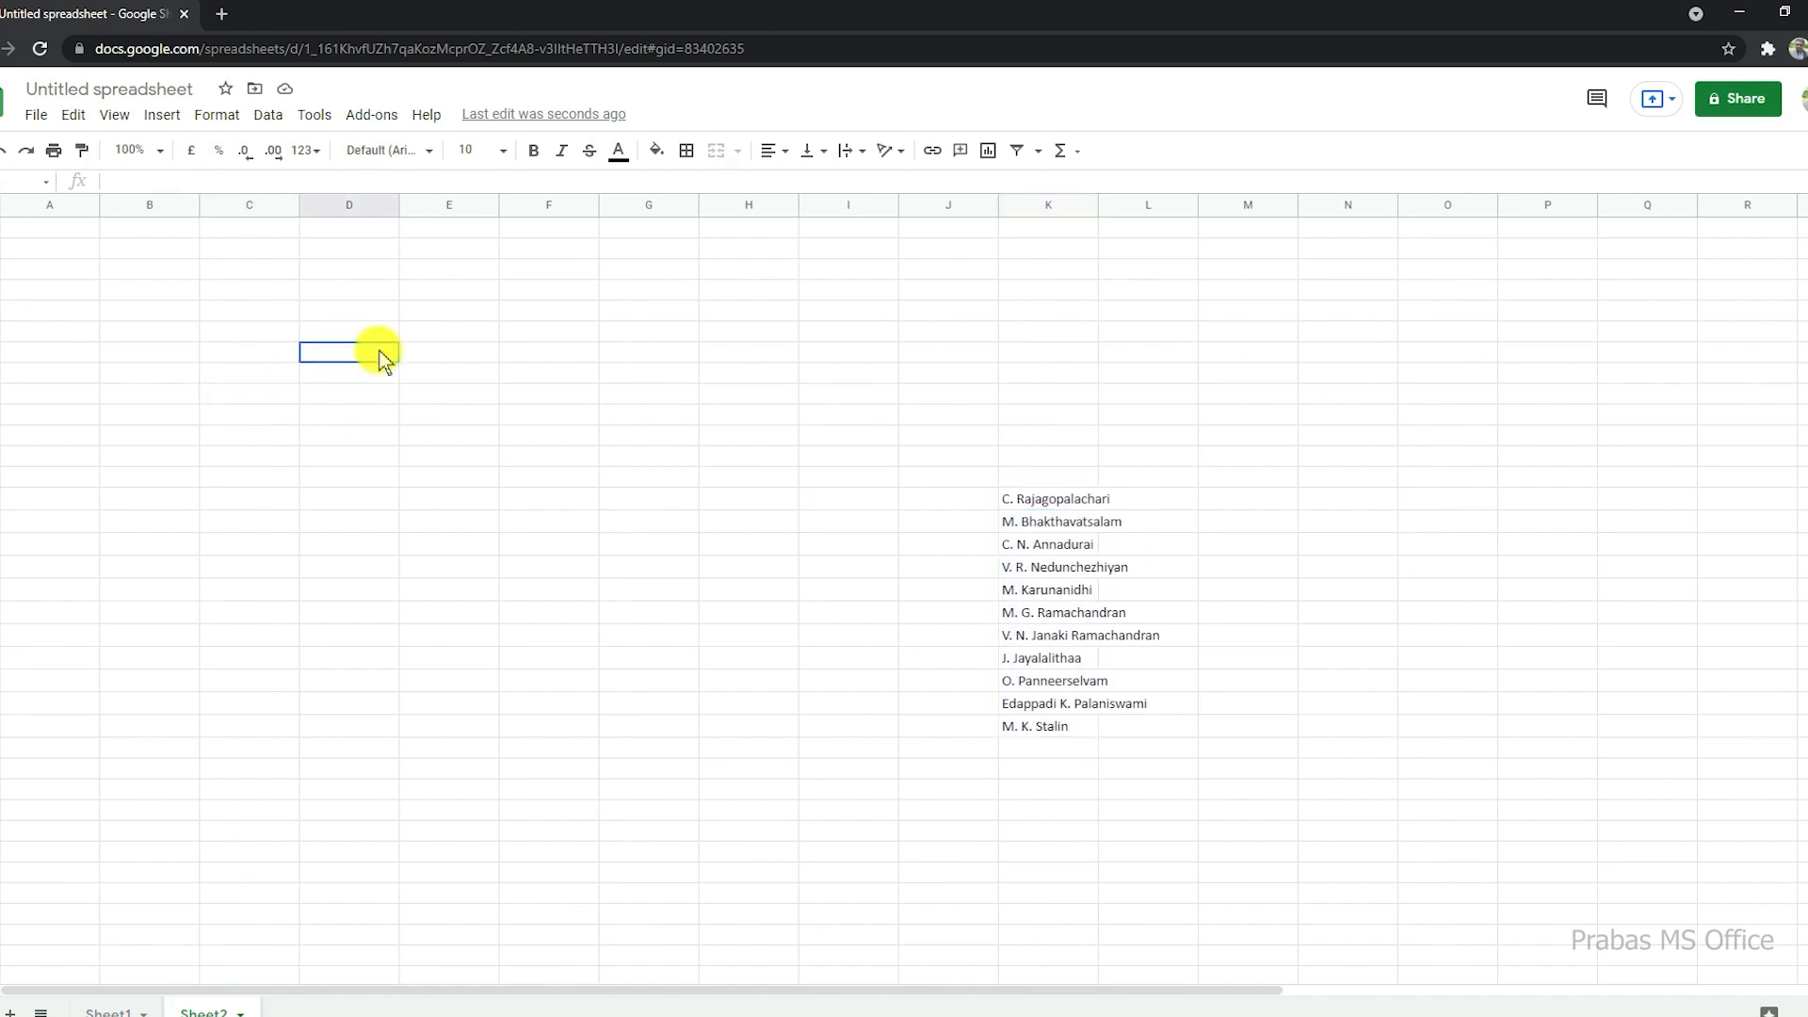
pyautogui.click(654, 152)
pyautogui.click(688, 267)
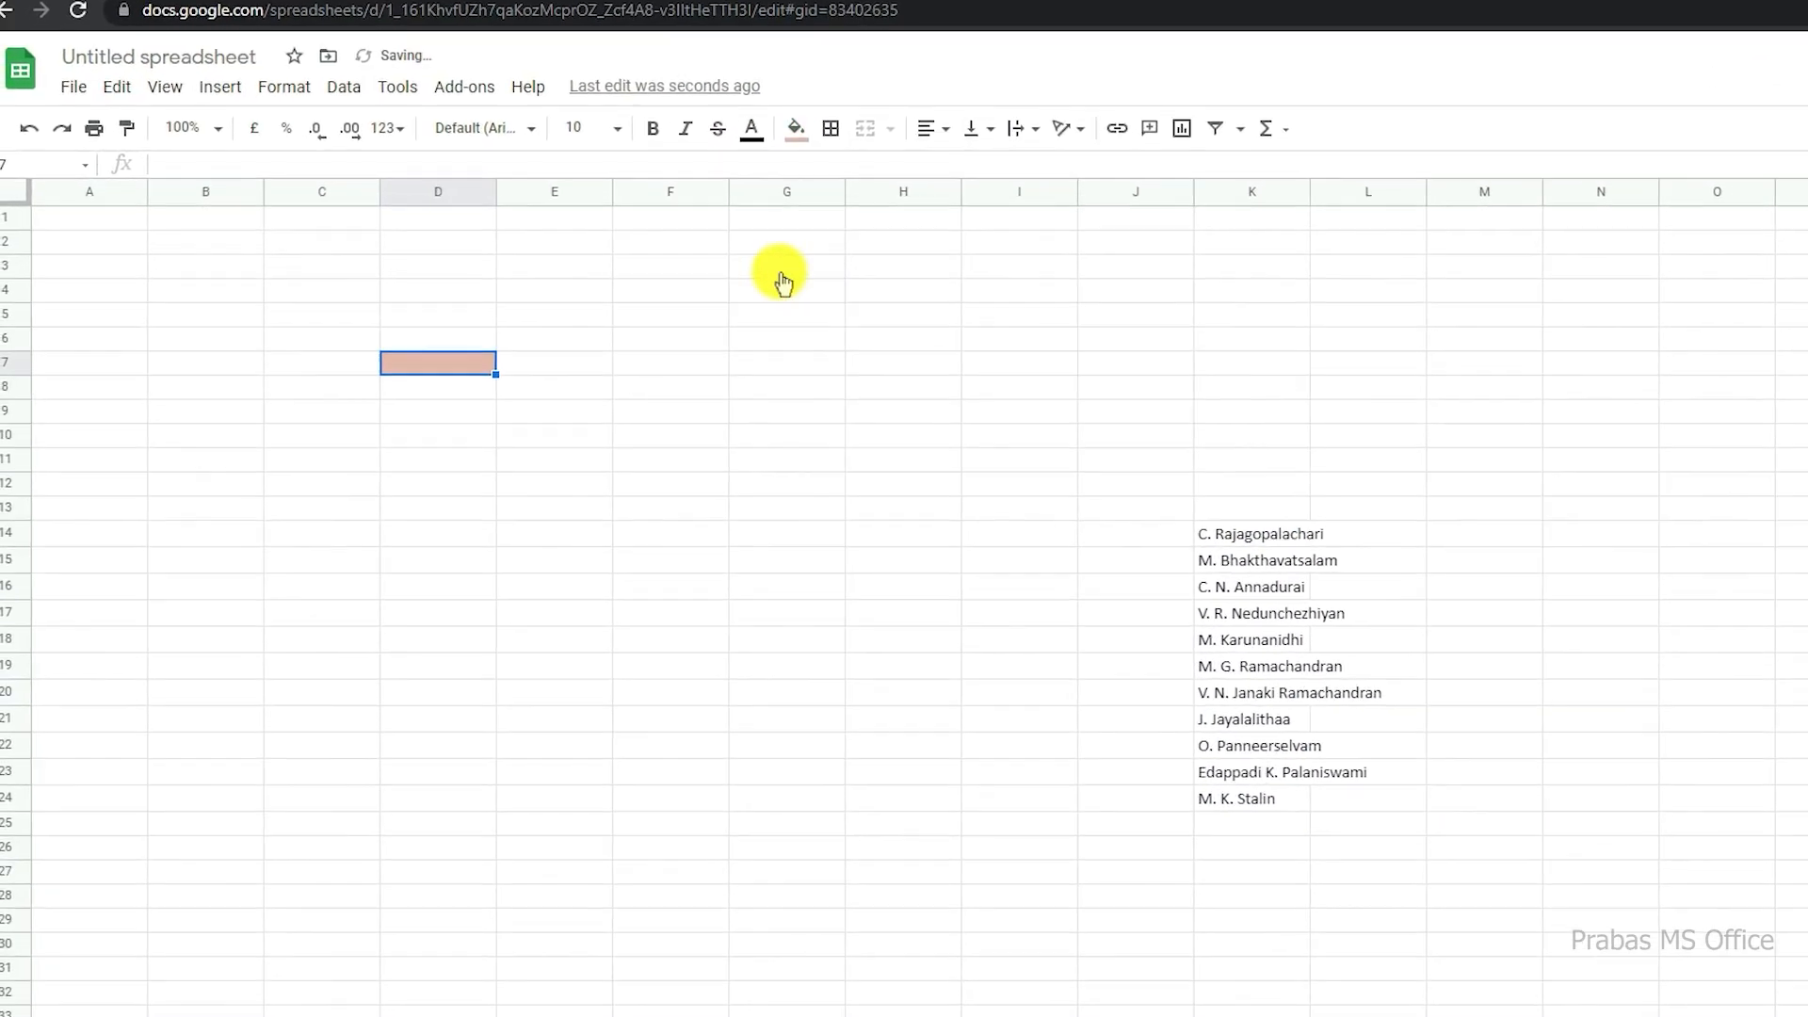
# Step: Widen column D to nearly twice its width
pyautogui.click(505, 191)
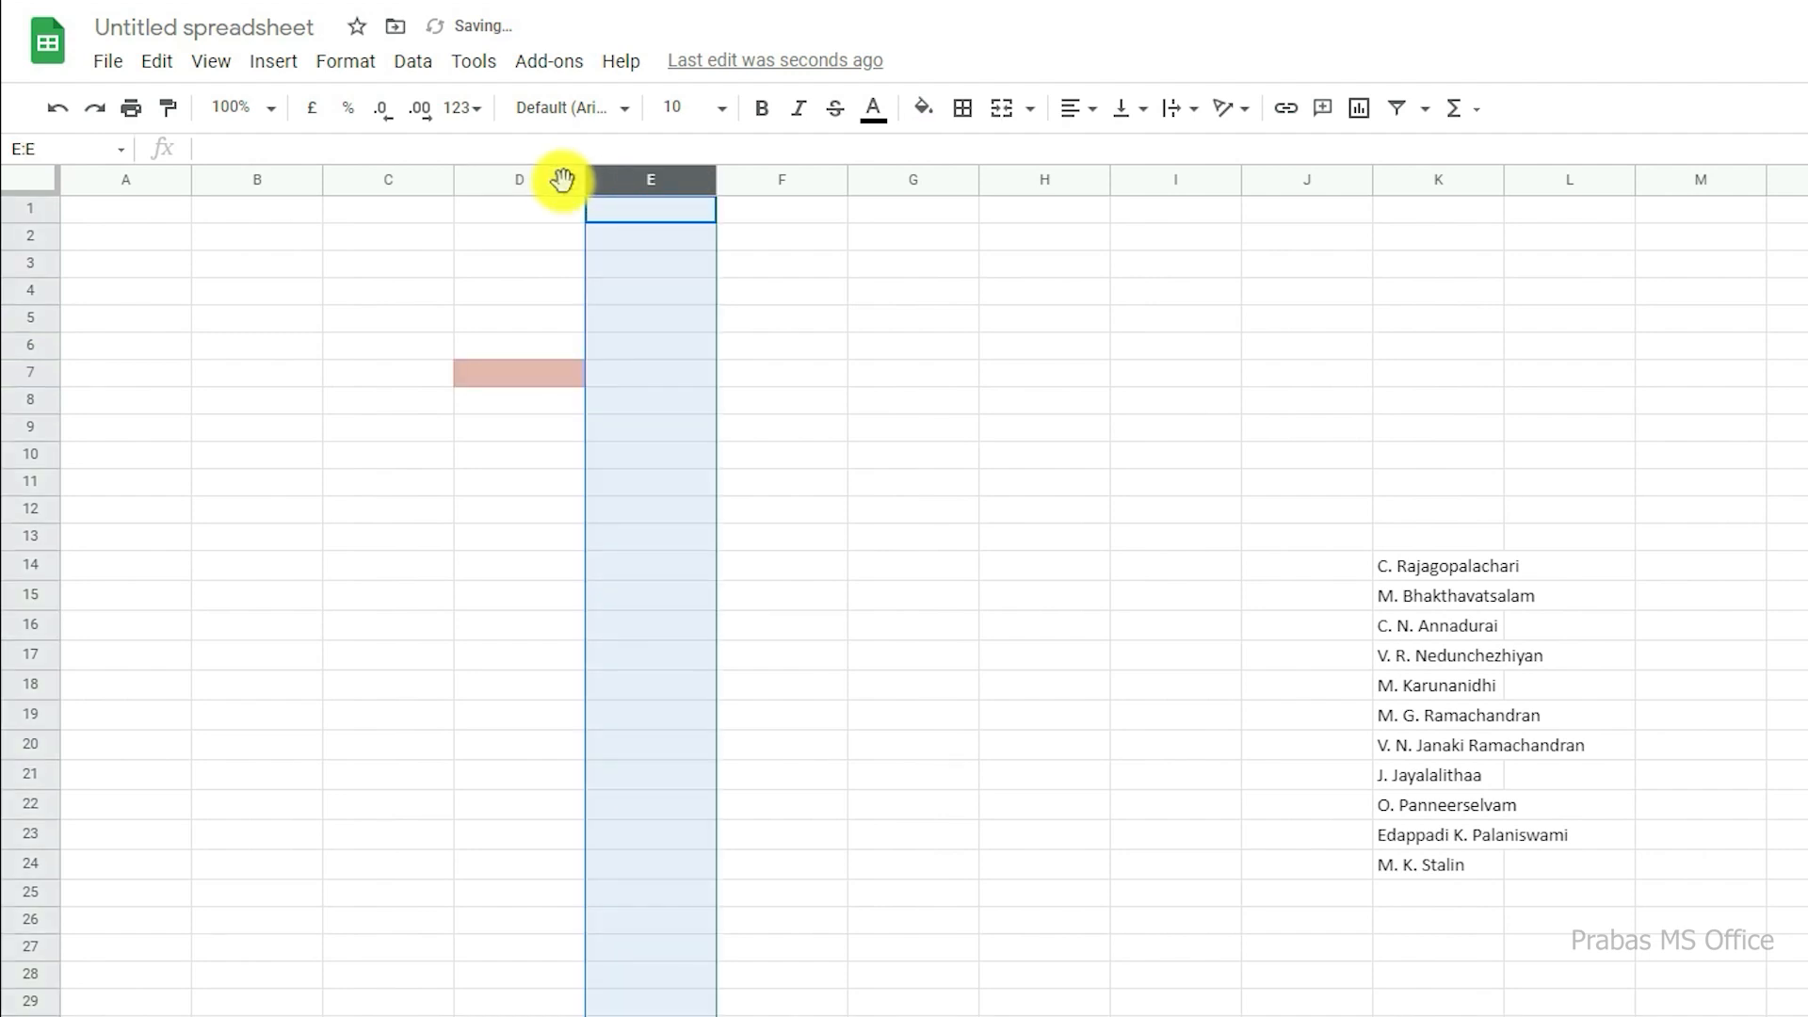
pyautogui.rightClick(564, 180)
pyautogui.moveTo(584, 179); pyautogui.dragTo(682, 179)
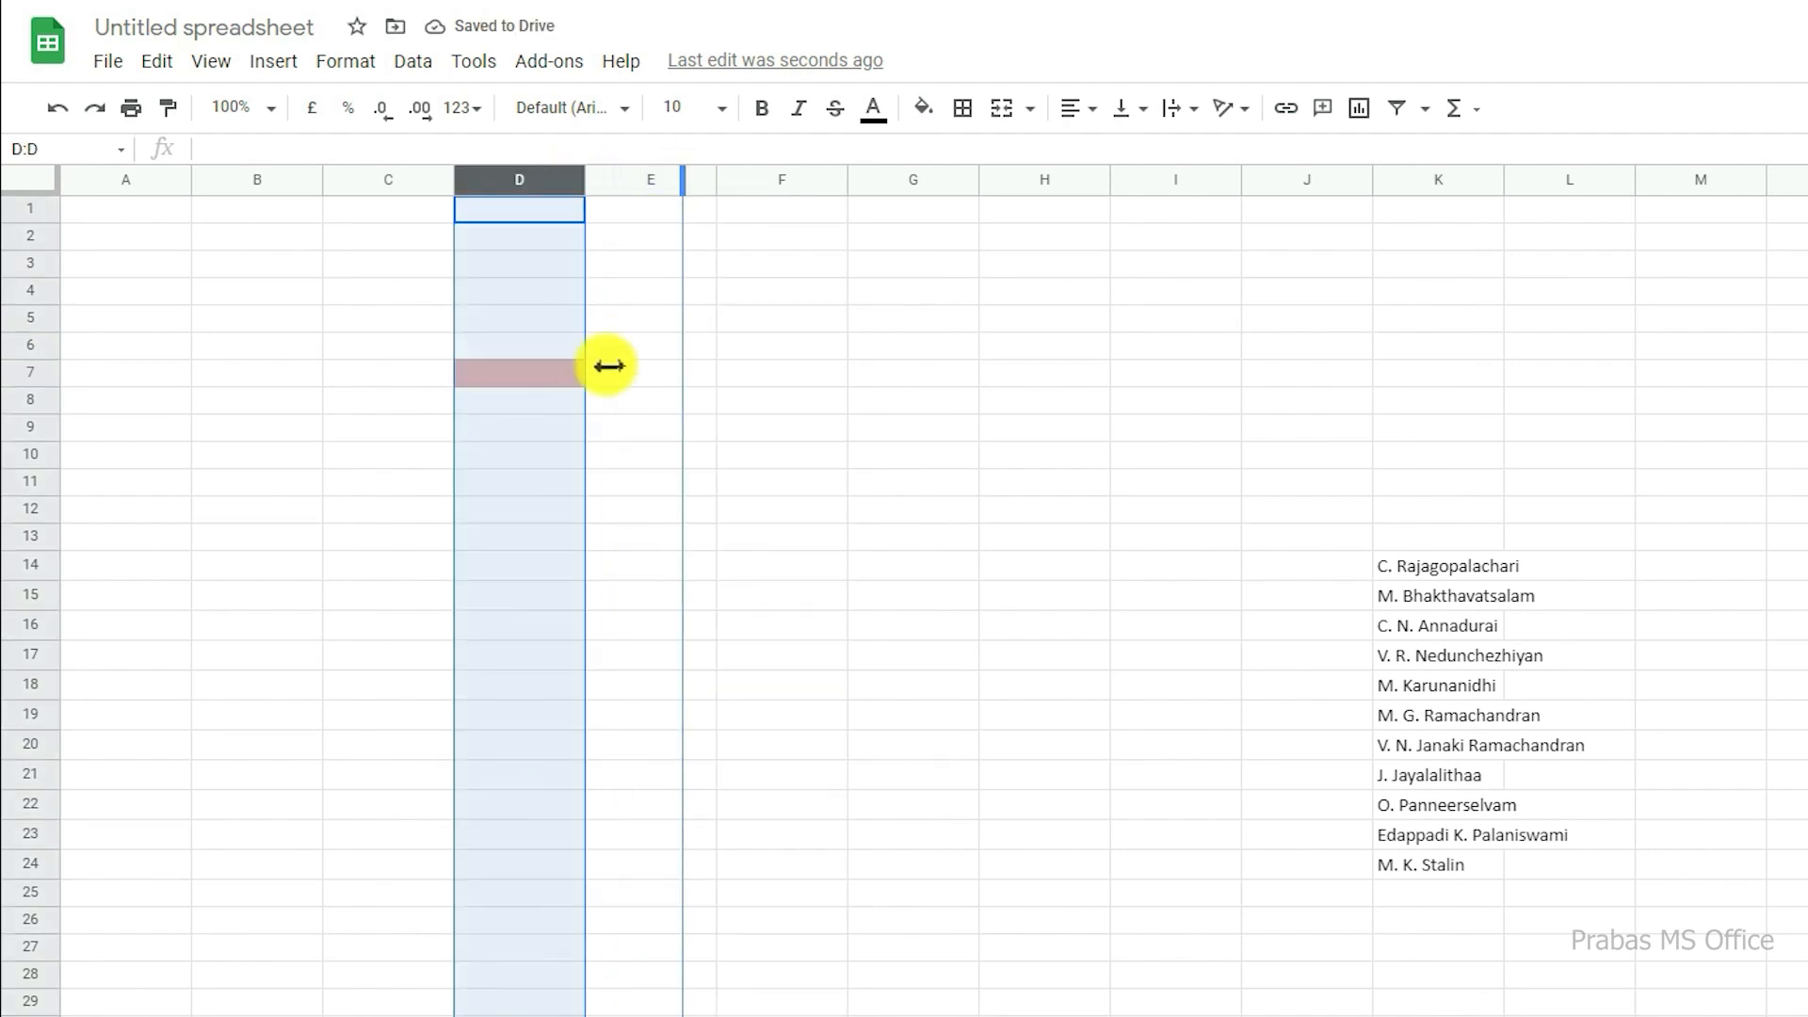
# Step: Open the data validation settings for cell D7 and move the dialog clear of that cell and the name list
pyautogui.click(599, 375)
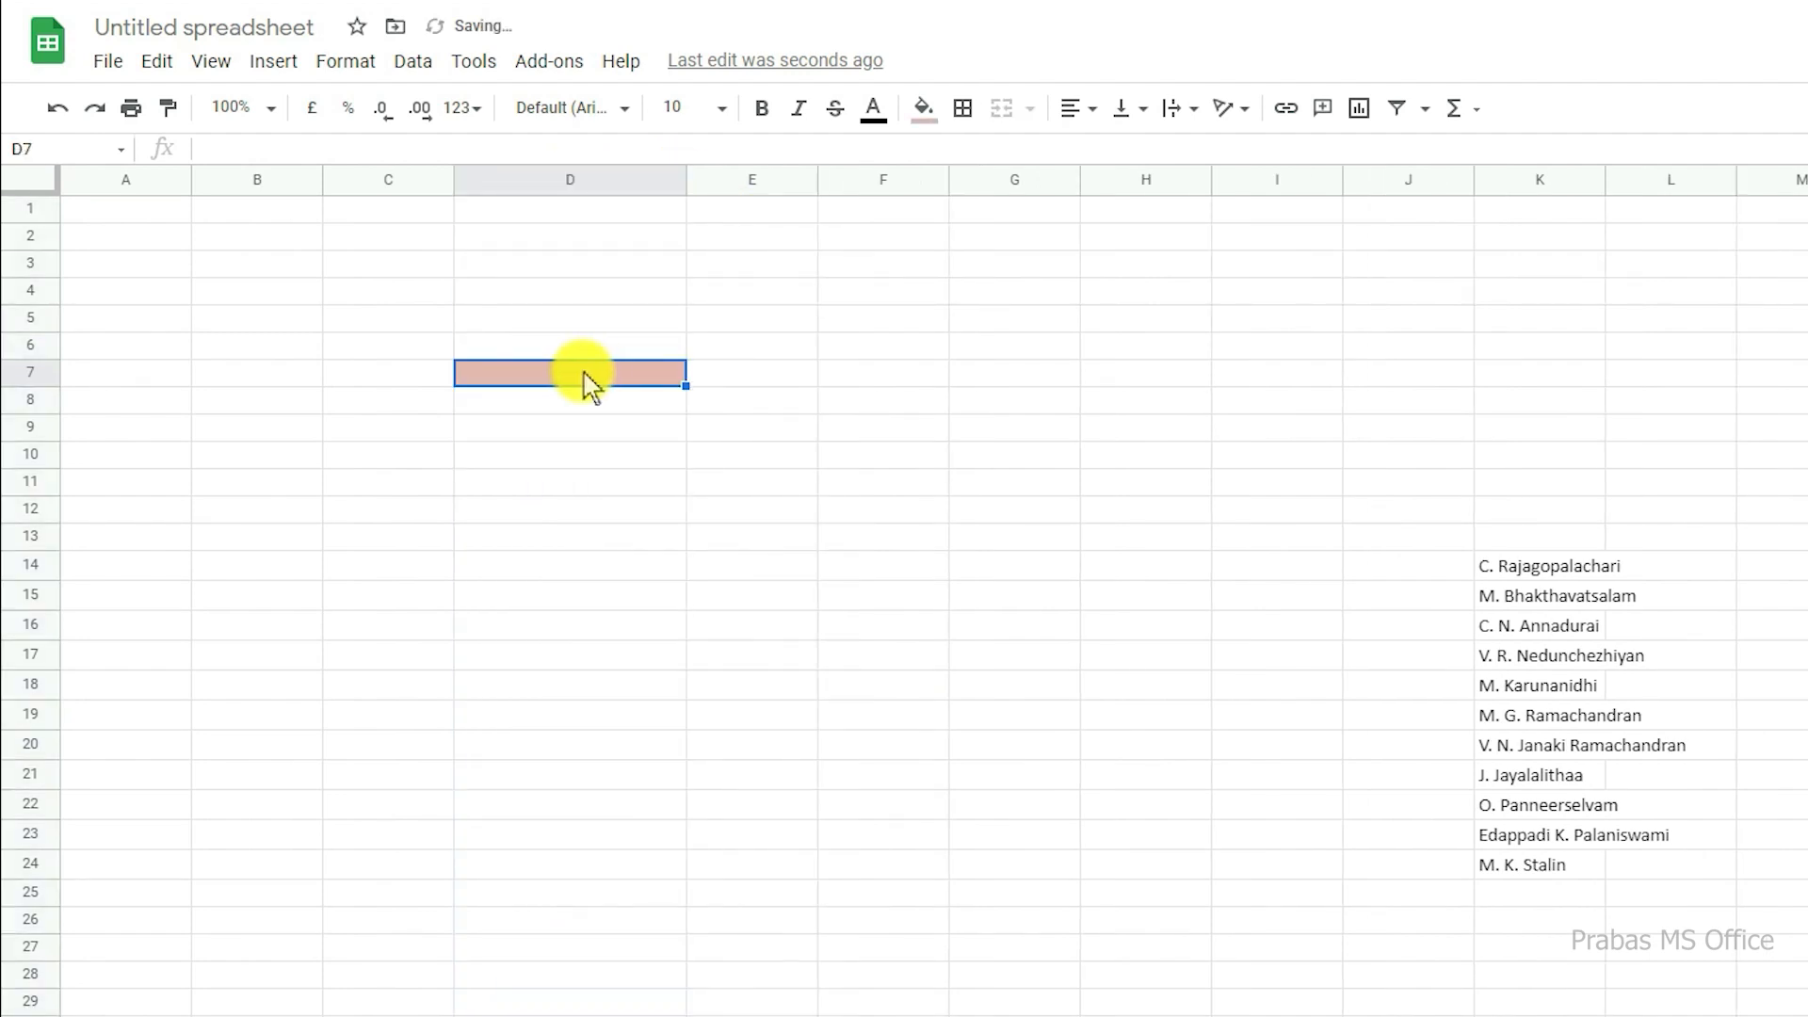
pyautogui.click(423, 64)
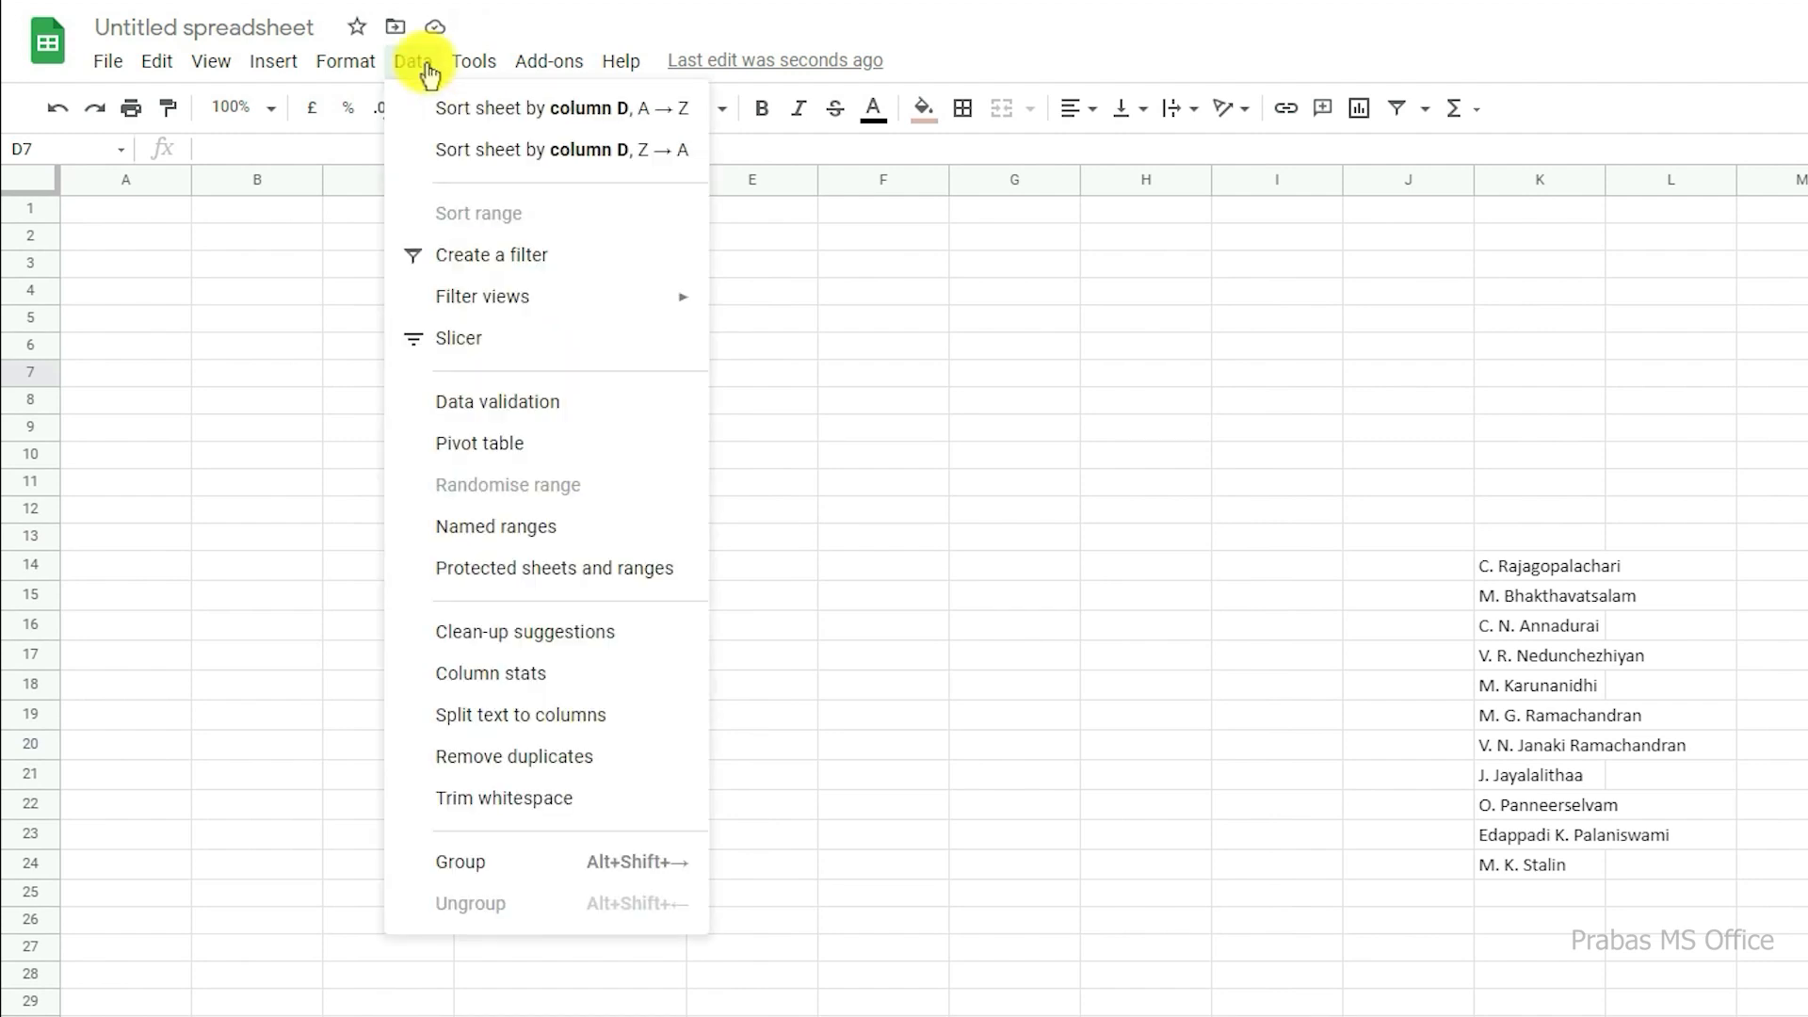
pyautogui.click(470, 403)
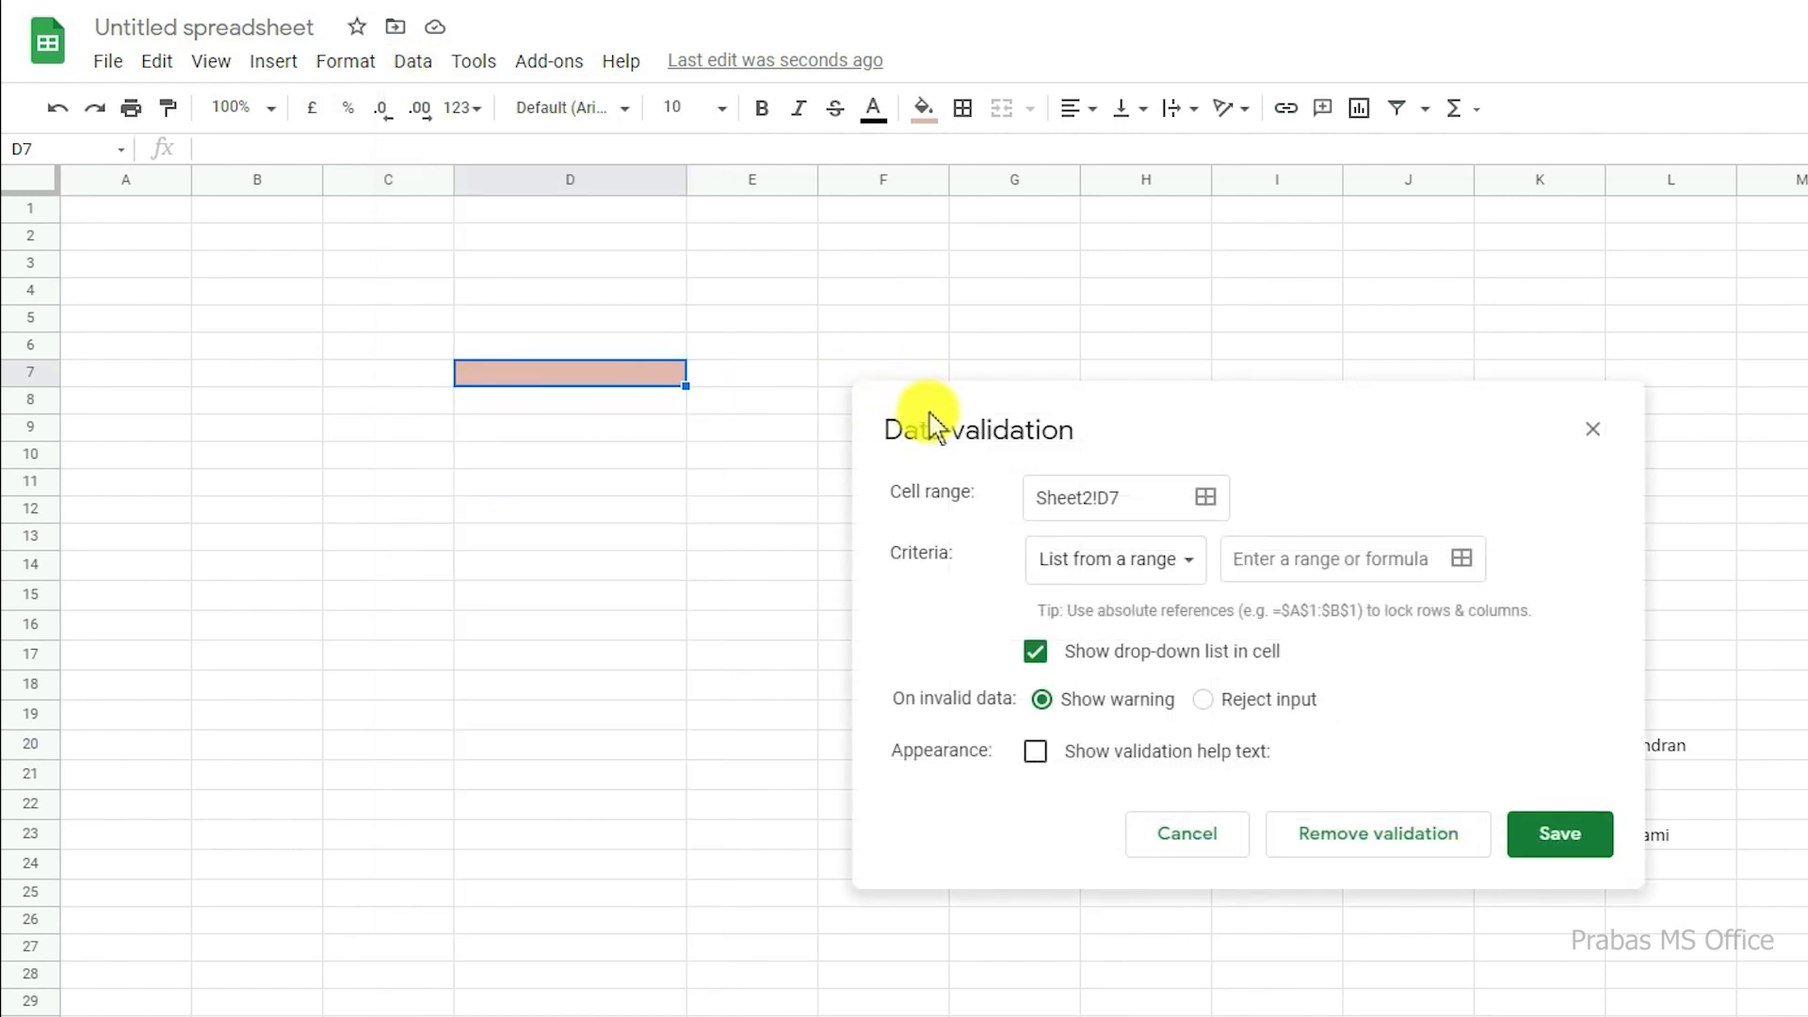
pyautogui.moveTo(928, 424); pyautogui.dragTo(493, 483)
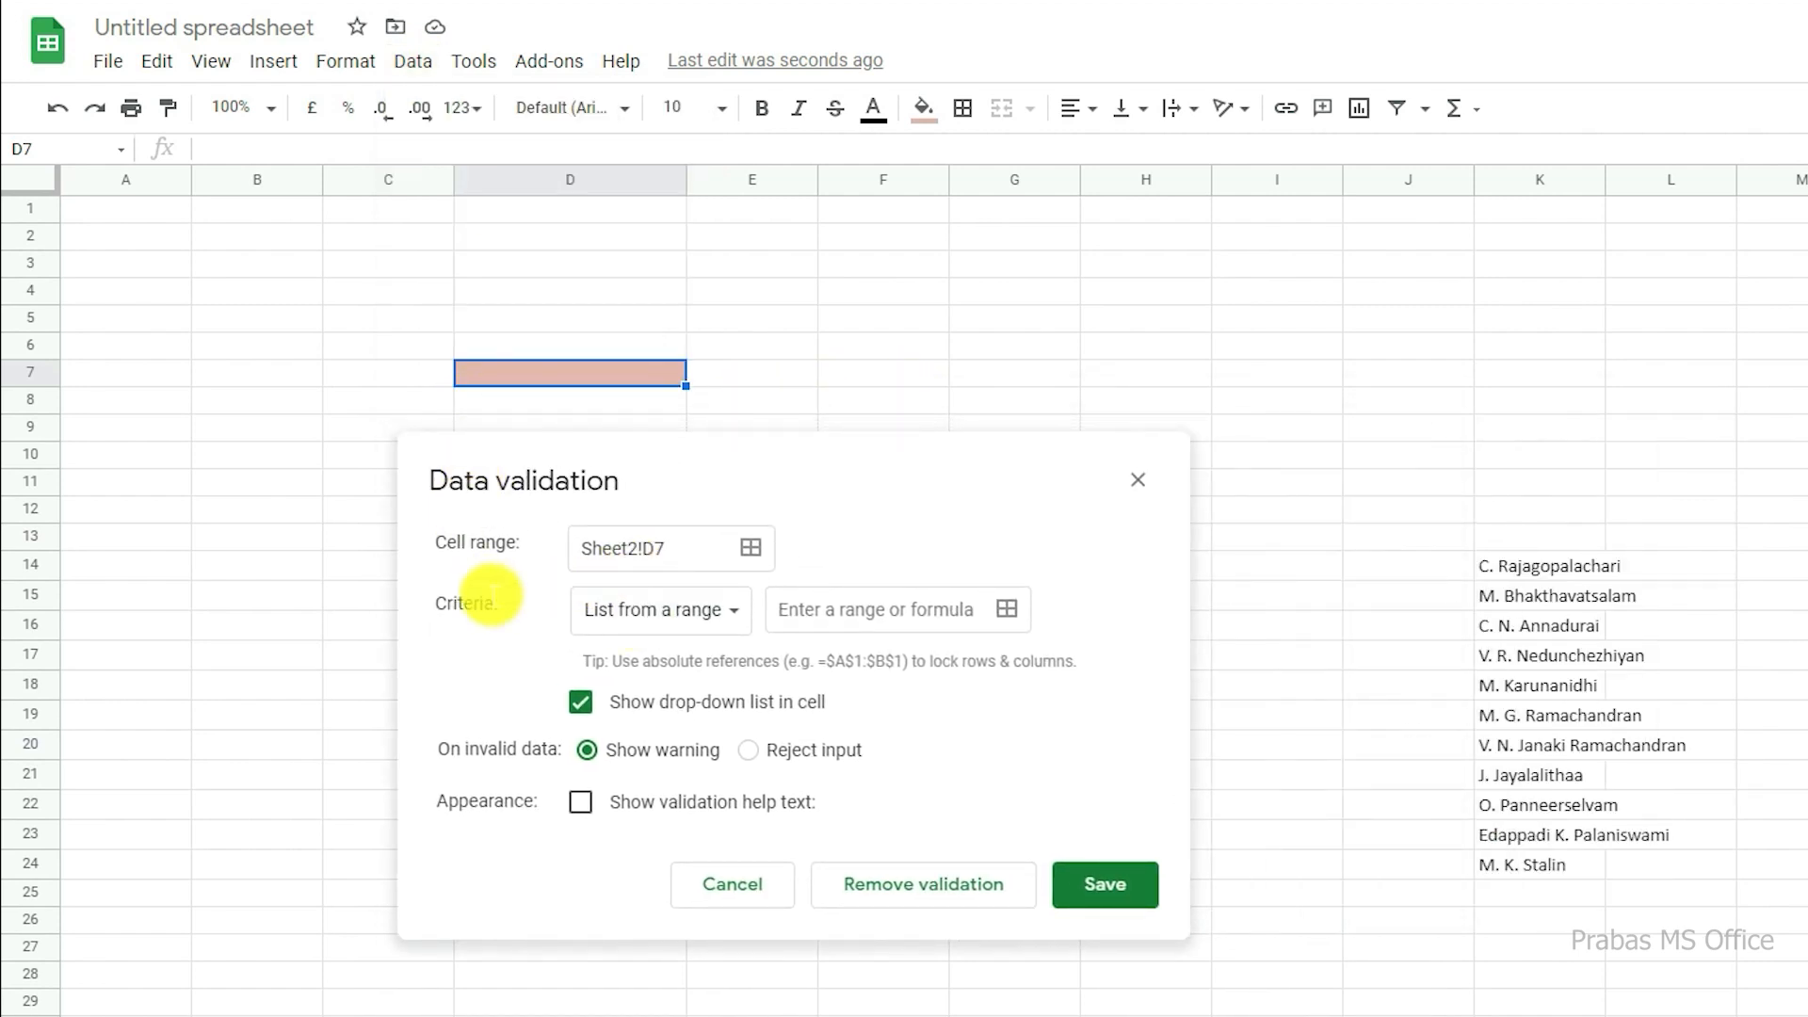
pyautogui.click(650, 617)
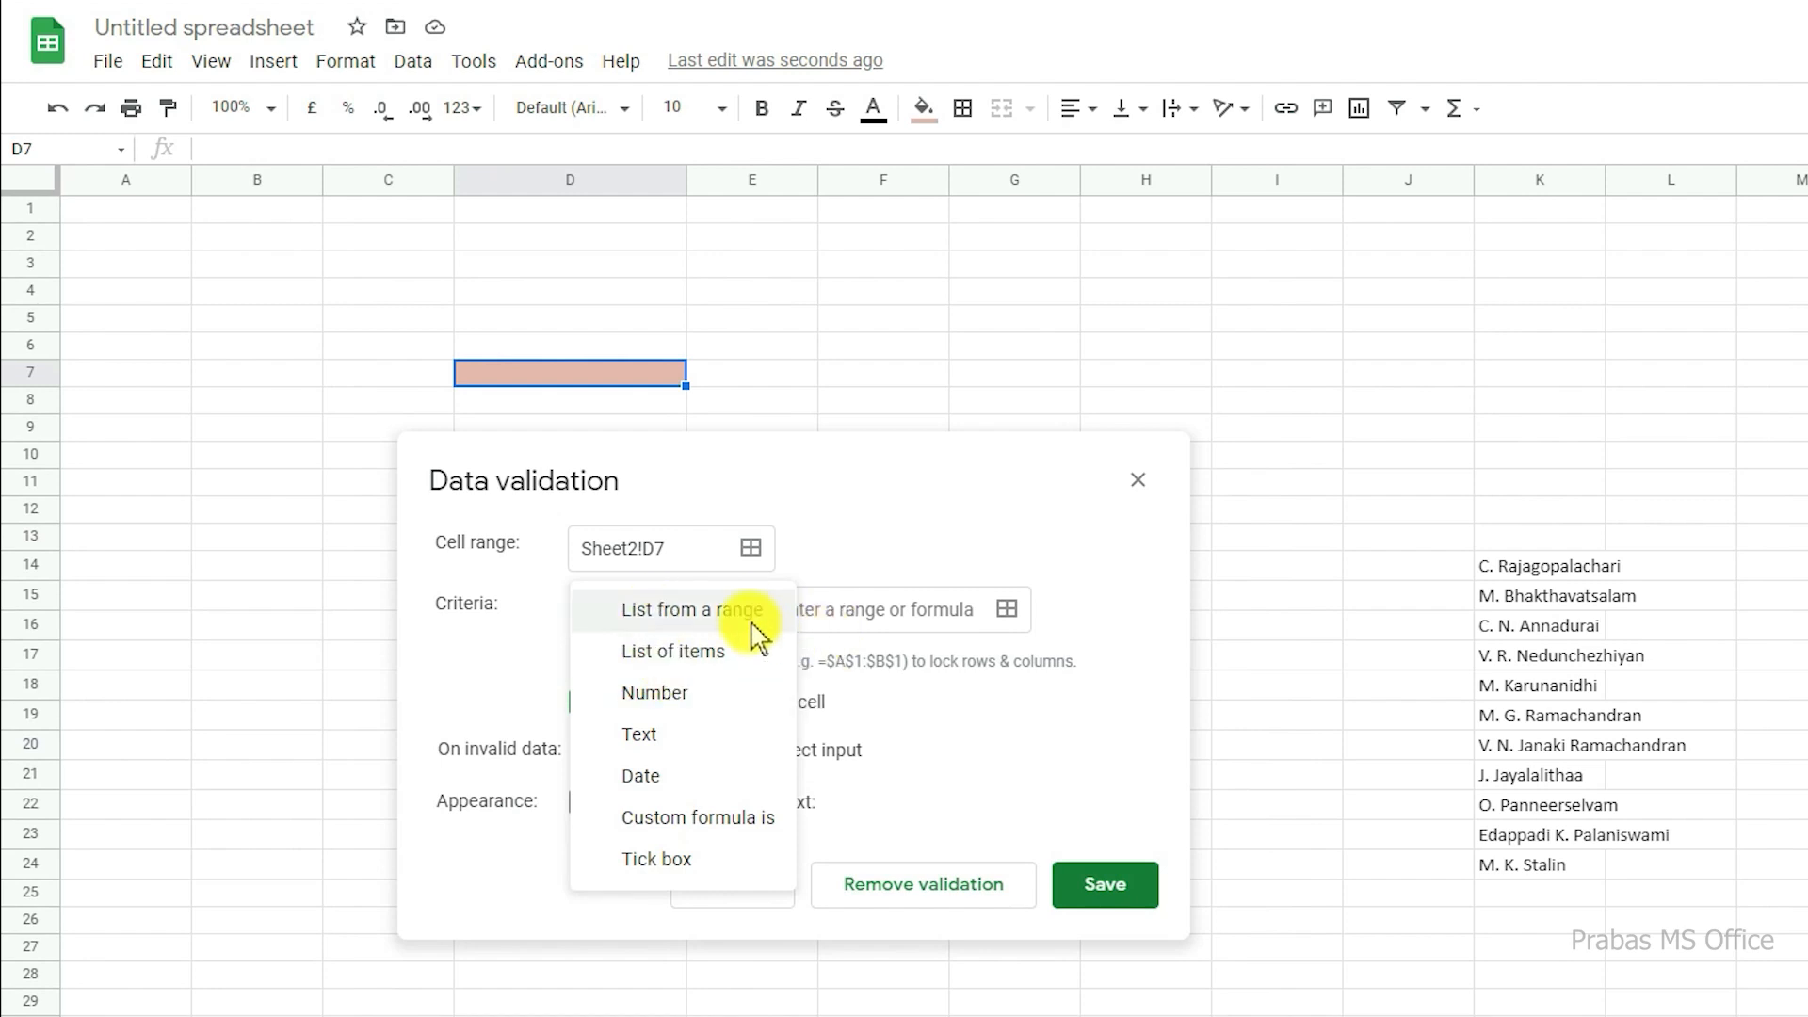
pyautogui.click(676, 652)
pyautogui.click(804, 610)
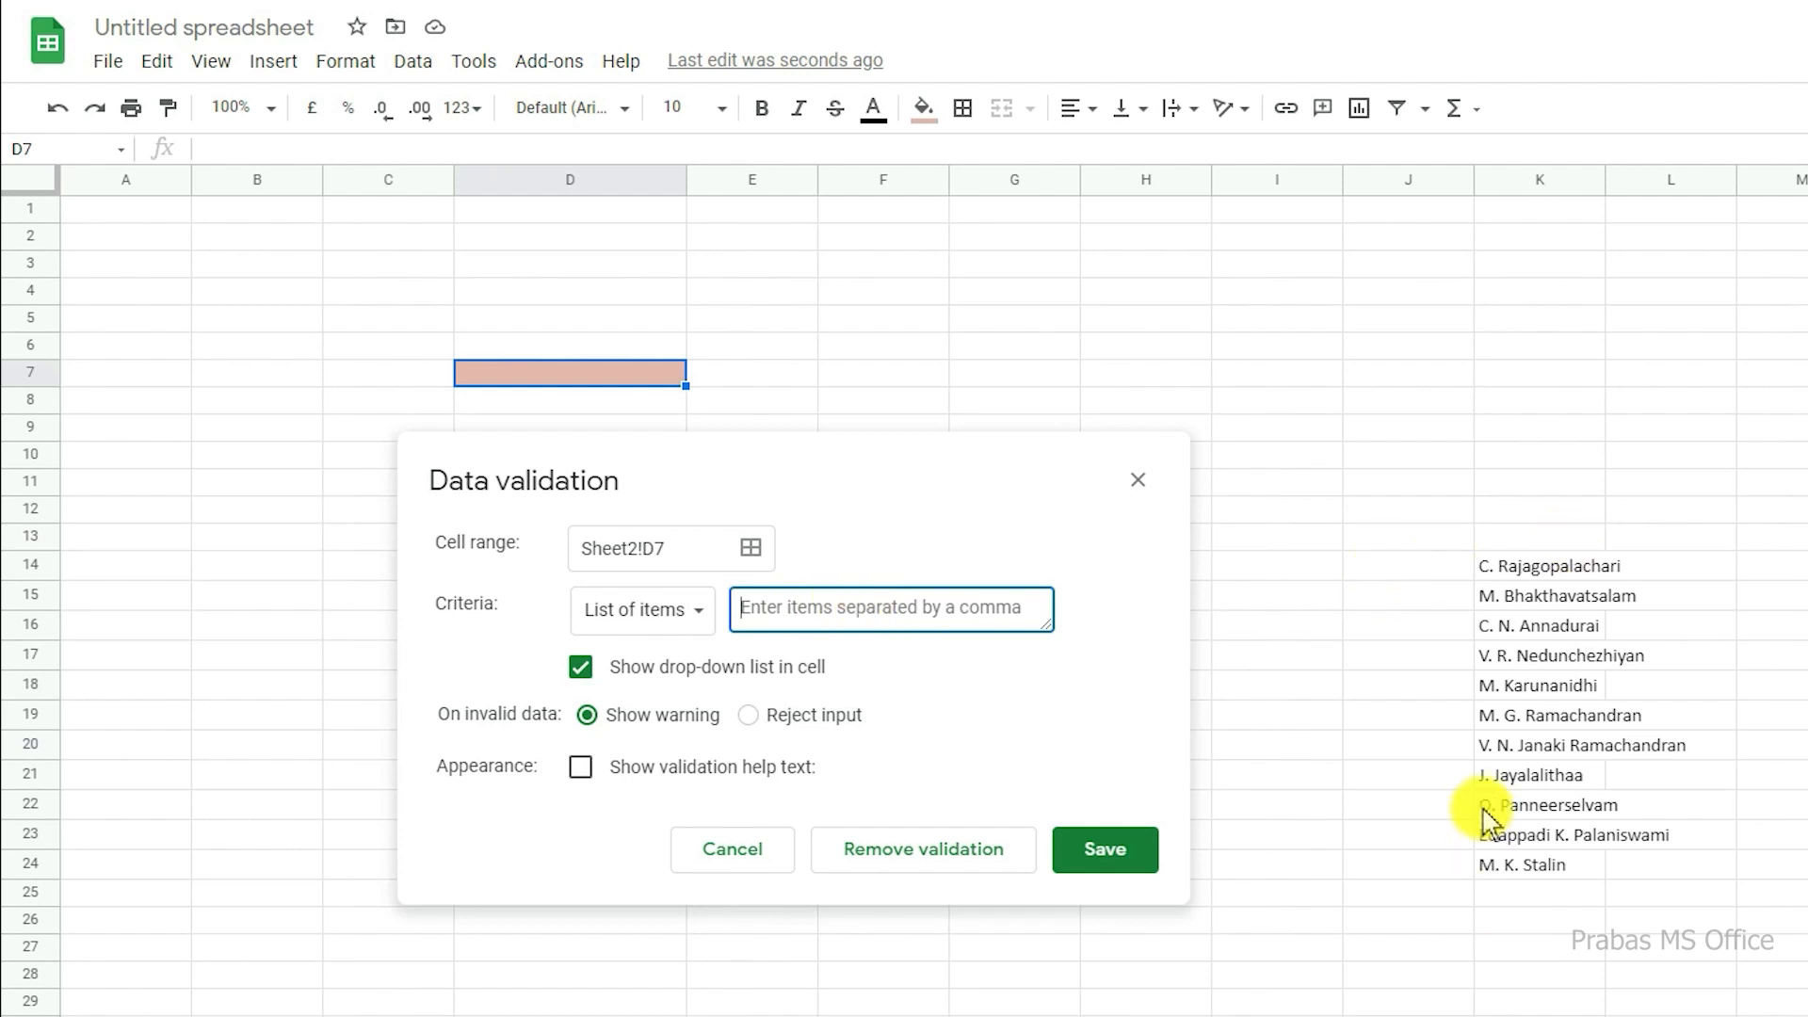
pyautogui.click(650, 610)
pyautogui.click(685, 493)
pyautogui.click(641, 610)
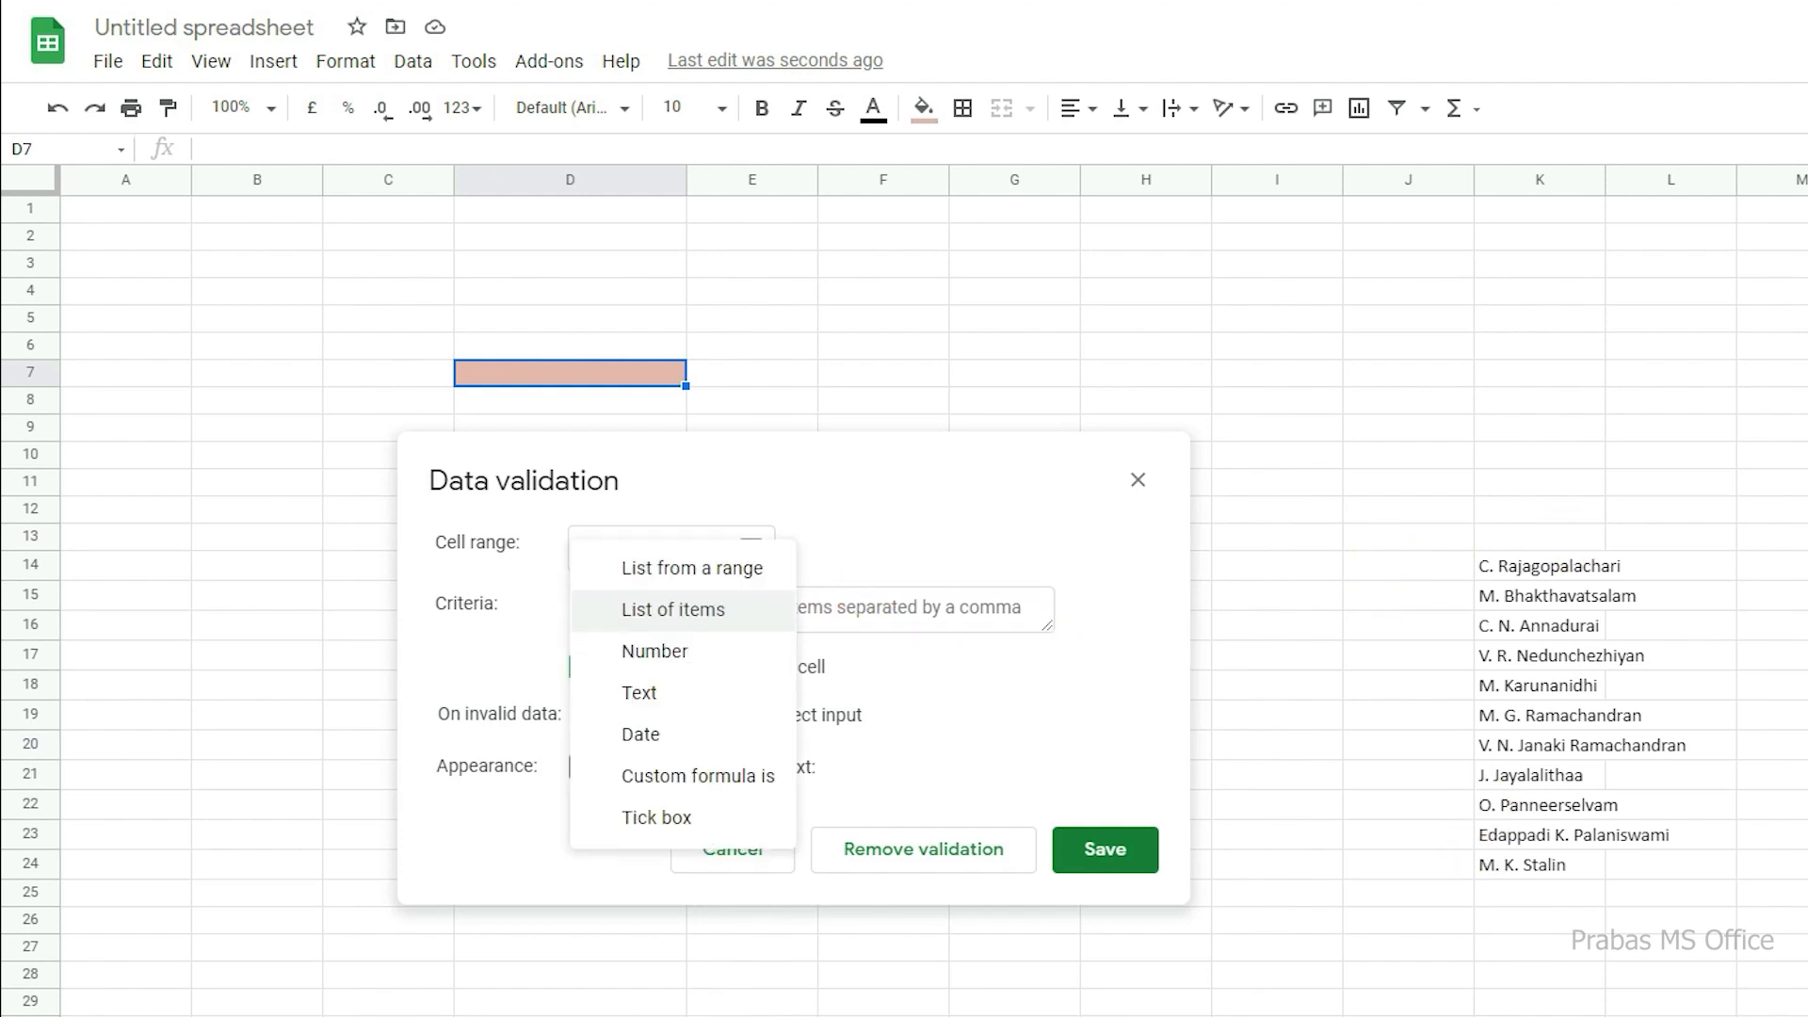
pyautogui.click(708, 571)
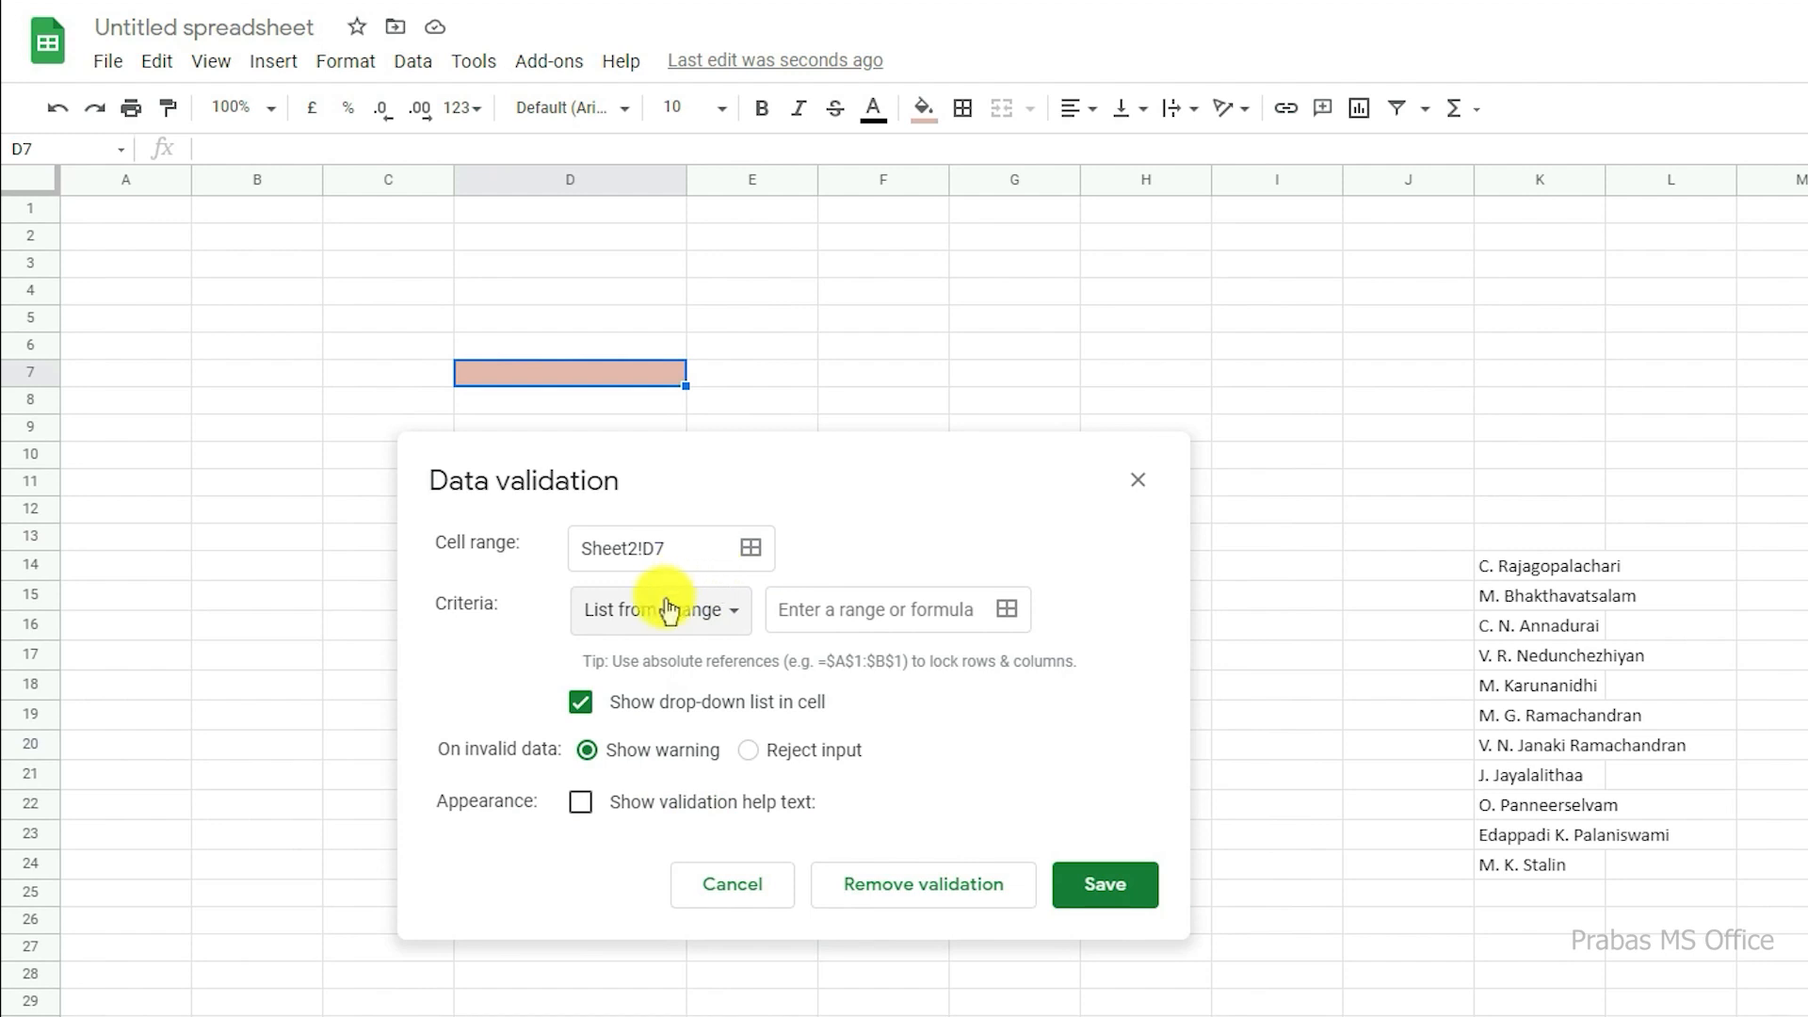
# Step: Set the source range of D7's List from a range validation to K14:K24 and save the rule
pyautogui.click(845, 610)
pyautogui.click(1007, 611)
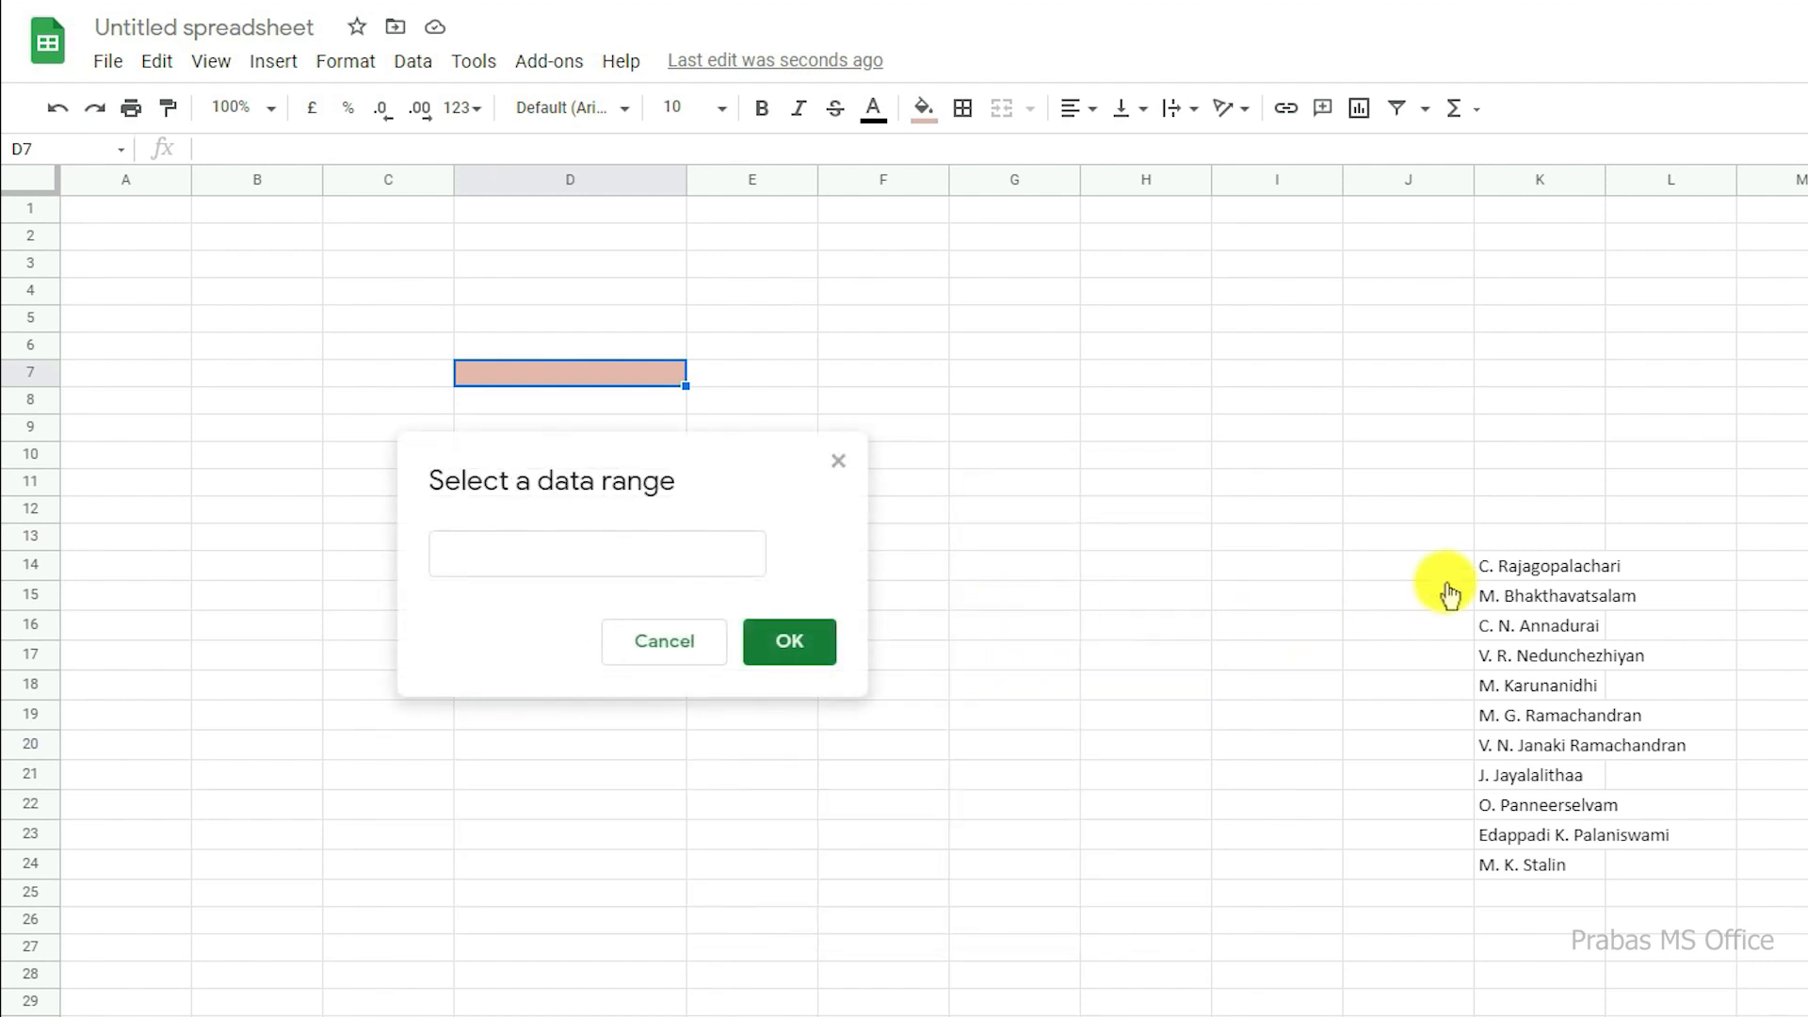
pyautogui.moveTo(1517, 565); pyautogui.dragTo(1531, 864)
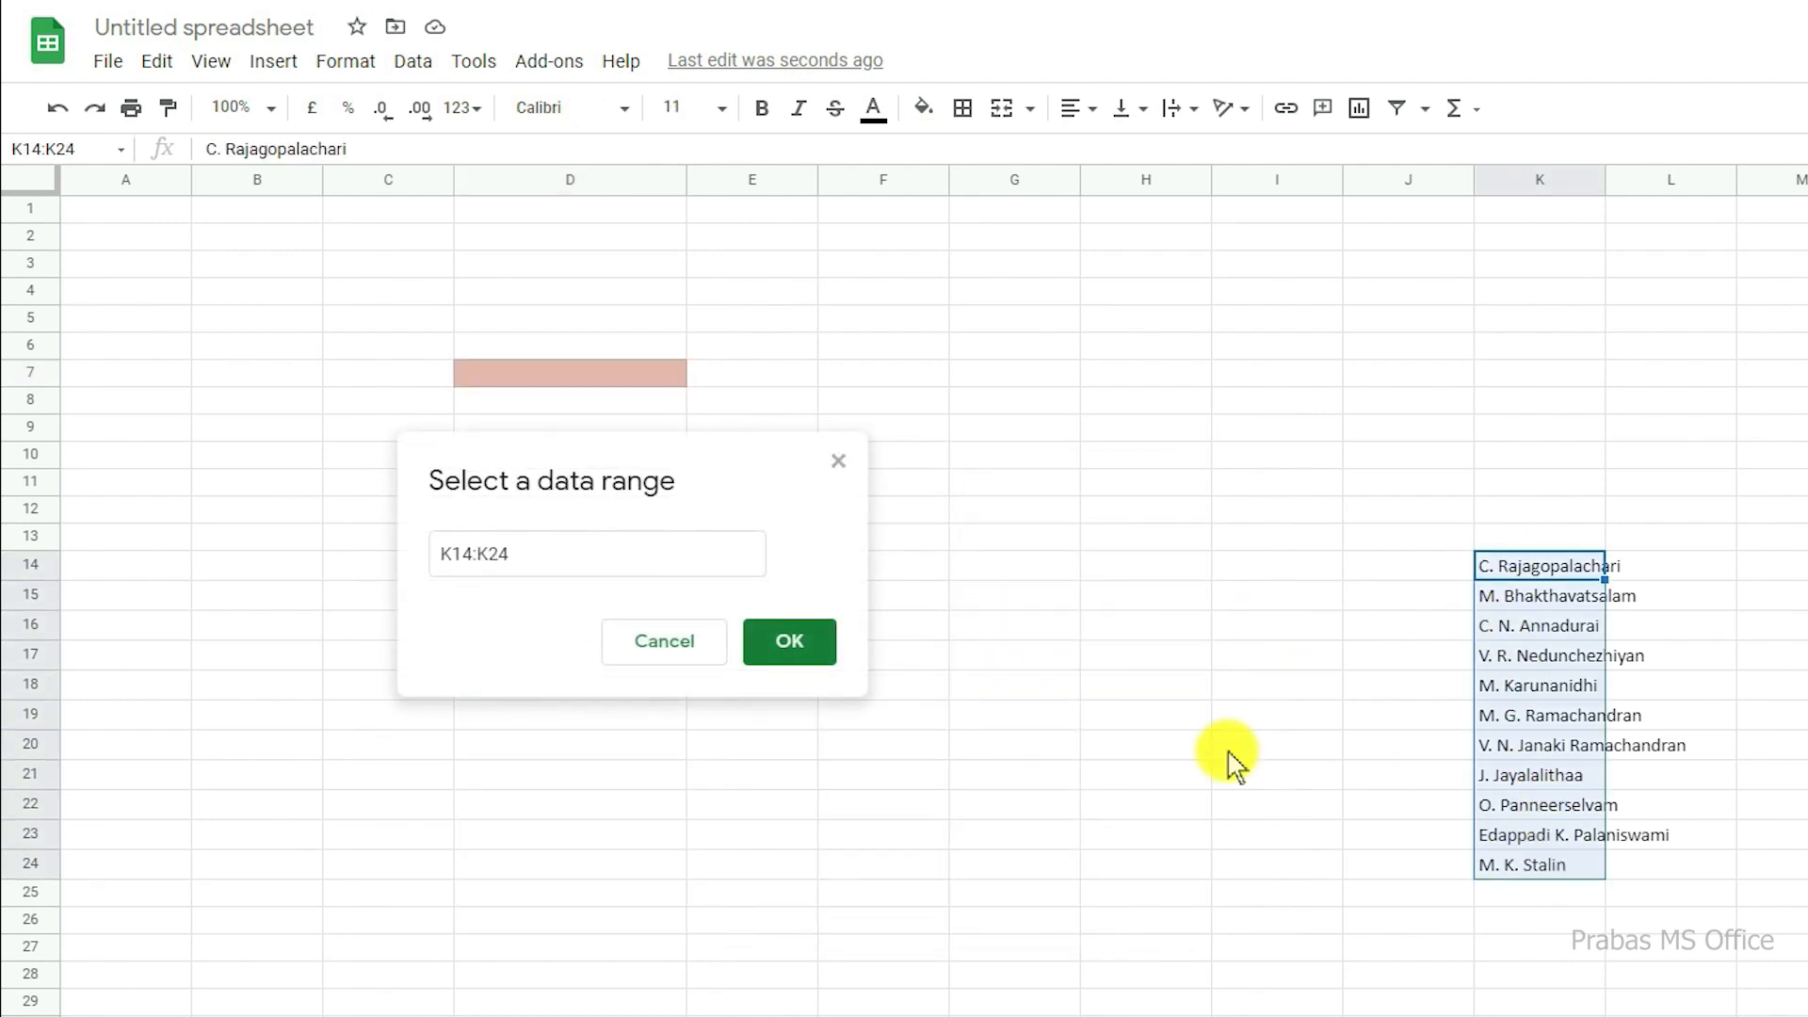
pyautogui.click(772, 638)
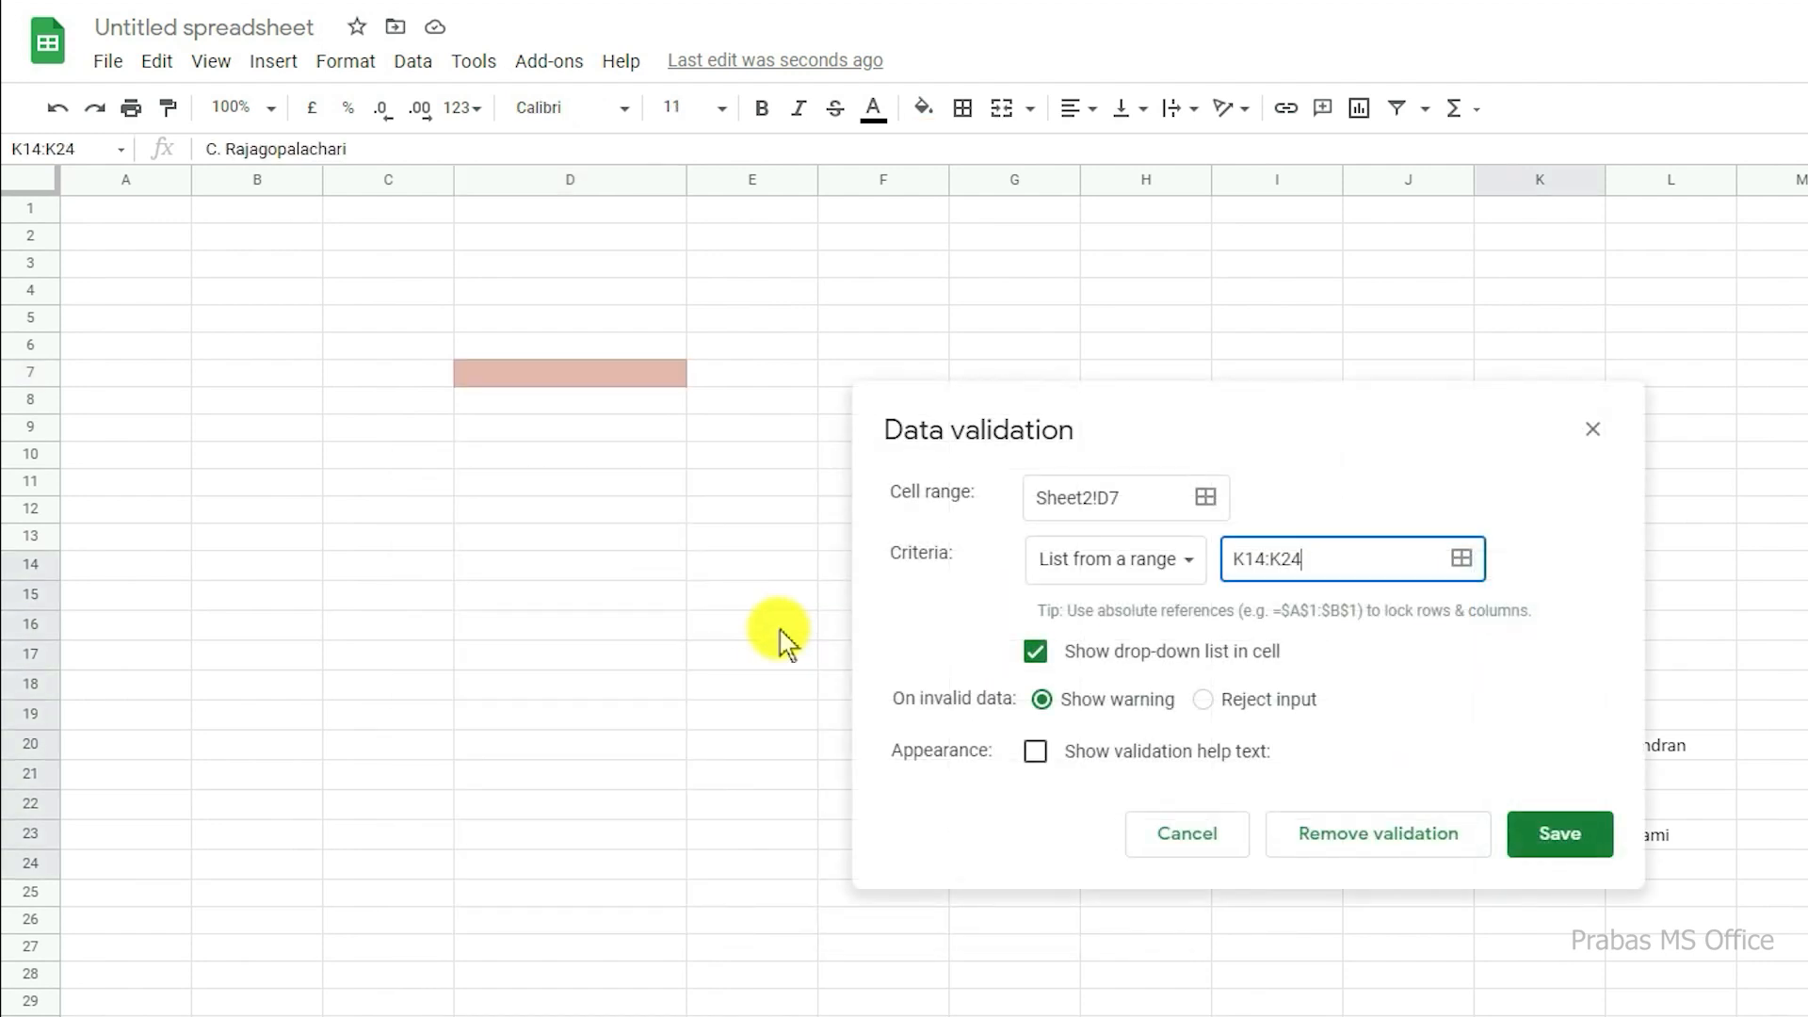
pyautogui.click(1563, 847)
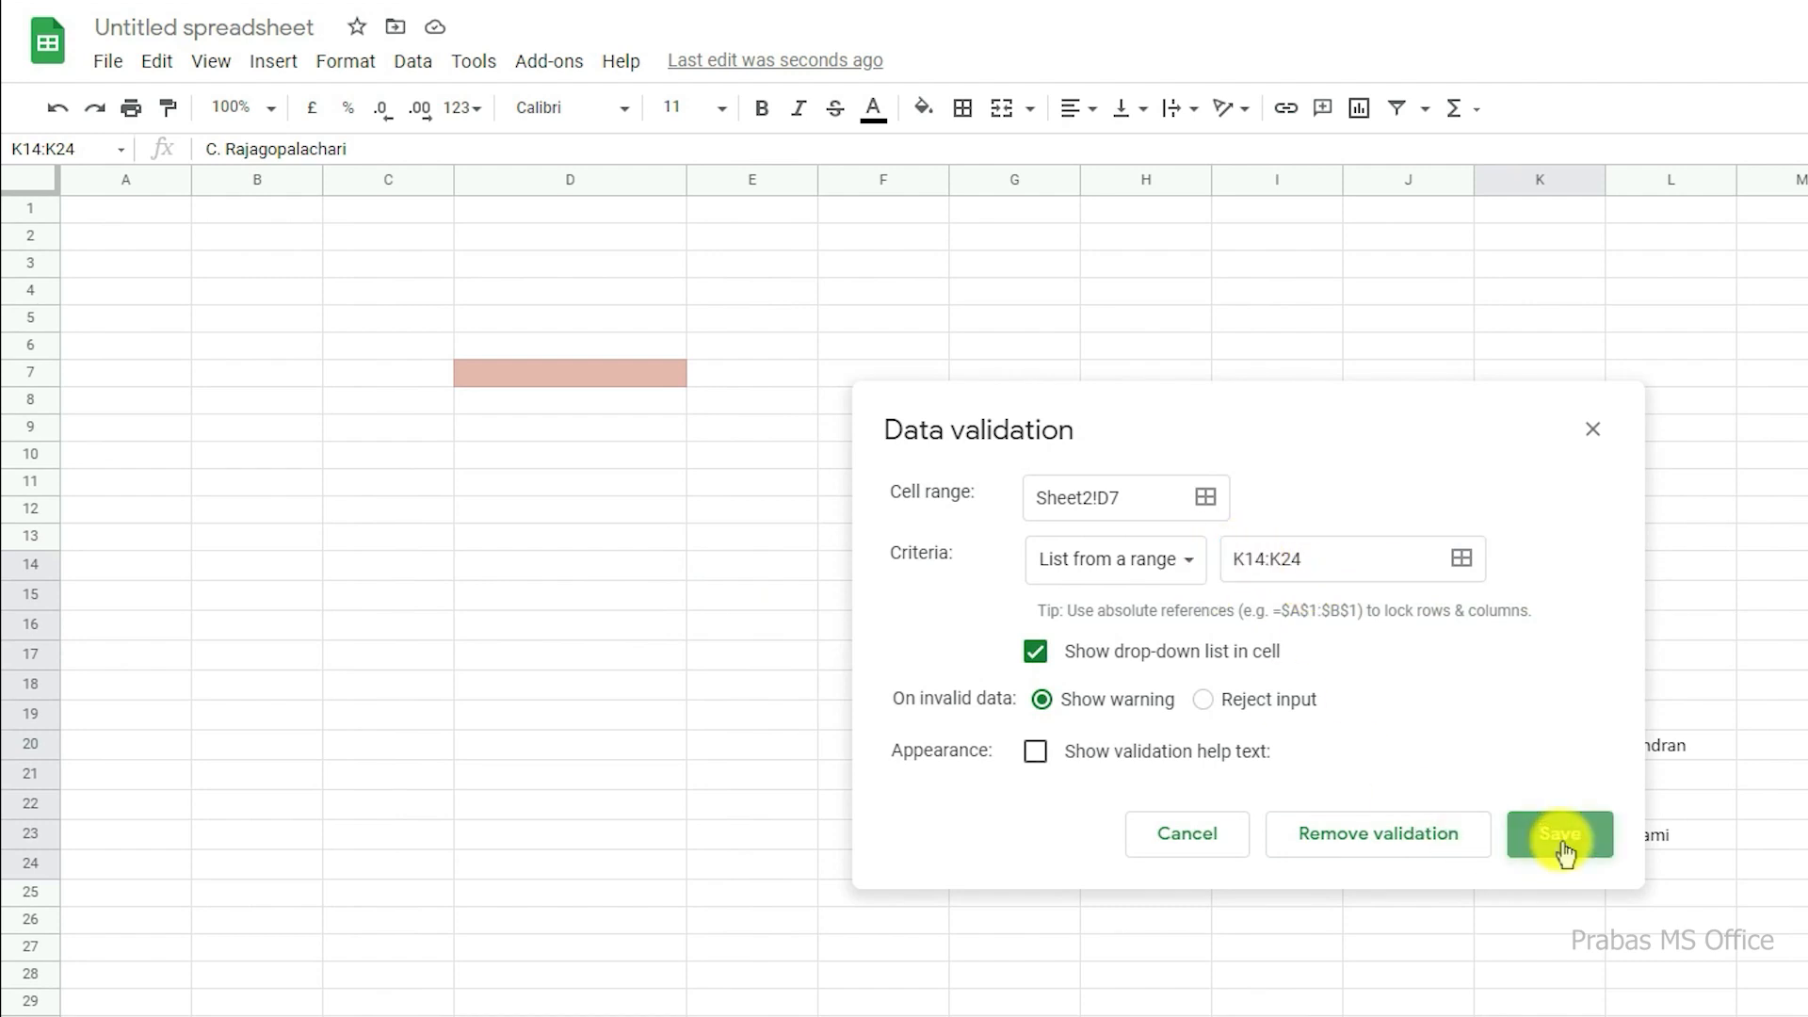
# Step: View the full list of names in cell D7's drop-down and close it without choosing one
pyautogui.click(641, 381)
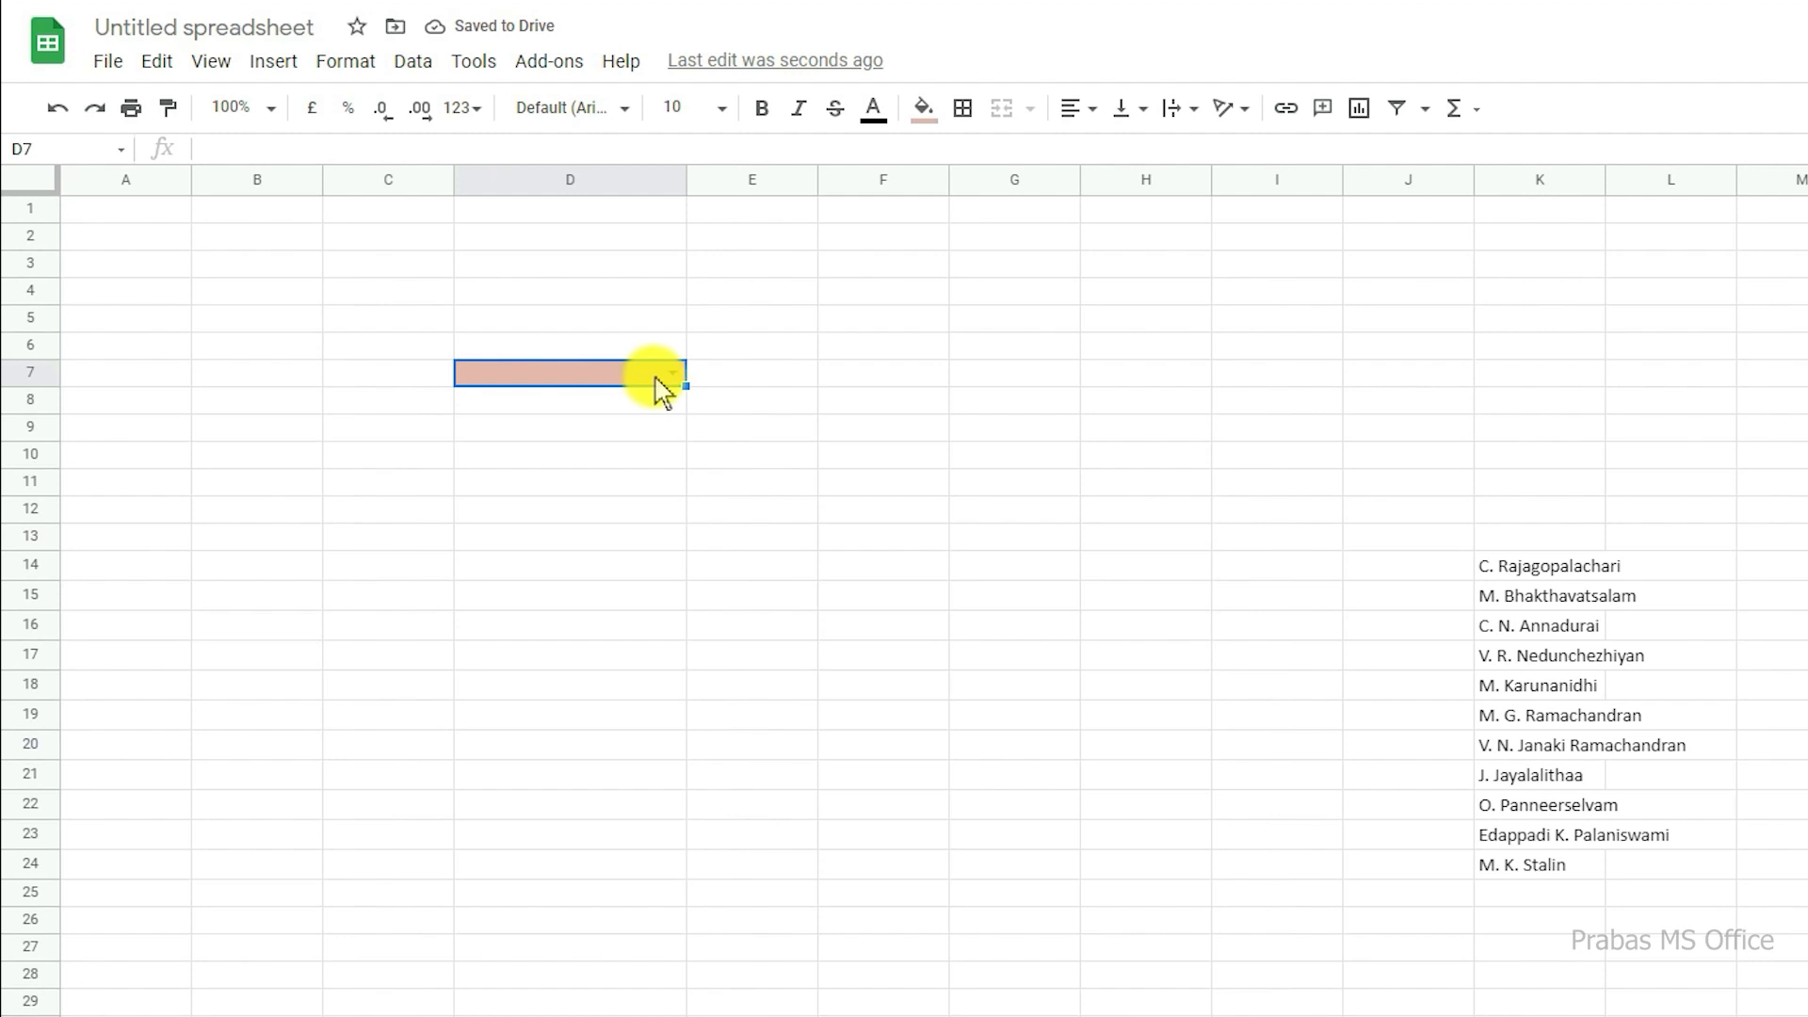
pyautogui.click(672, 377)
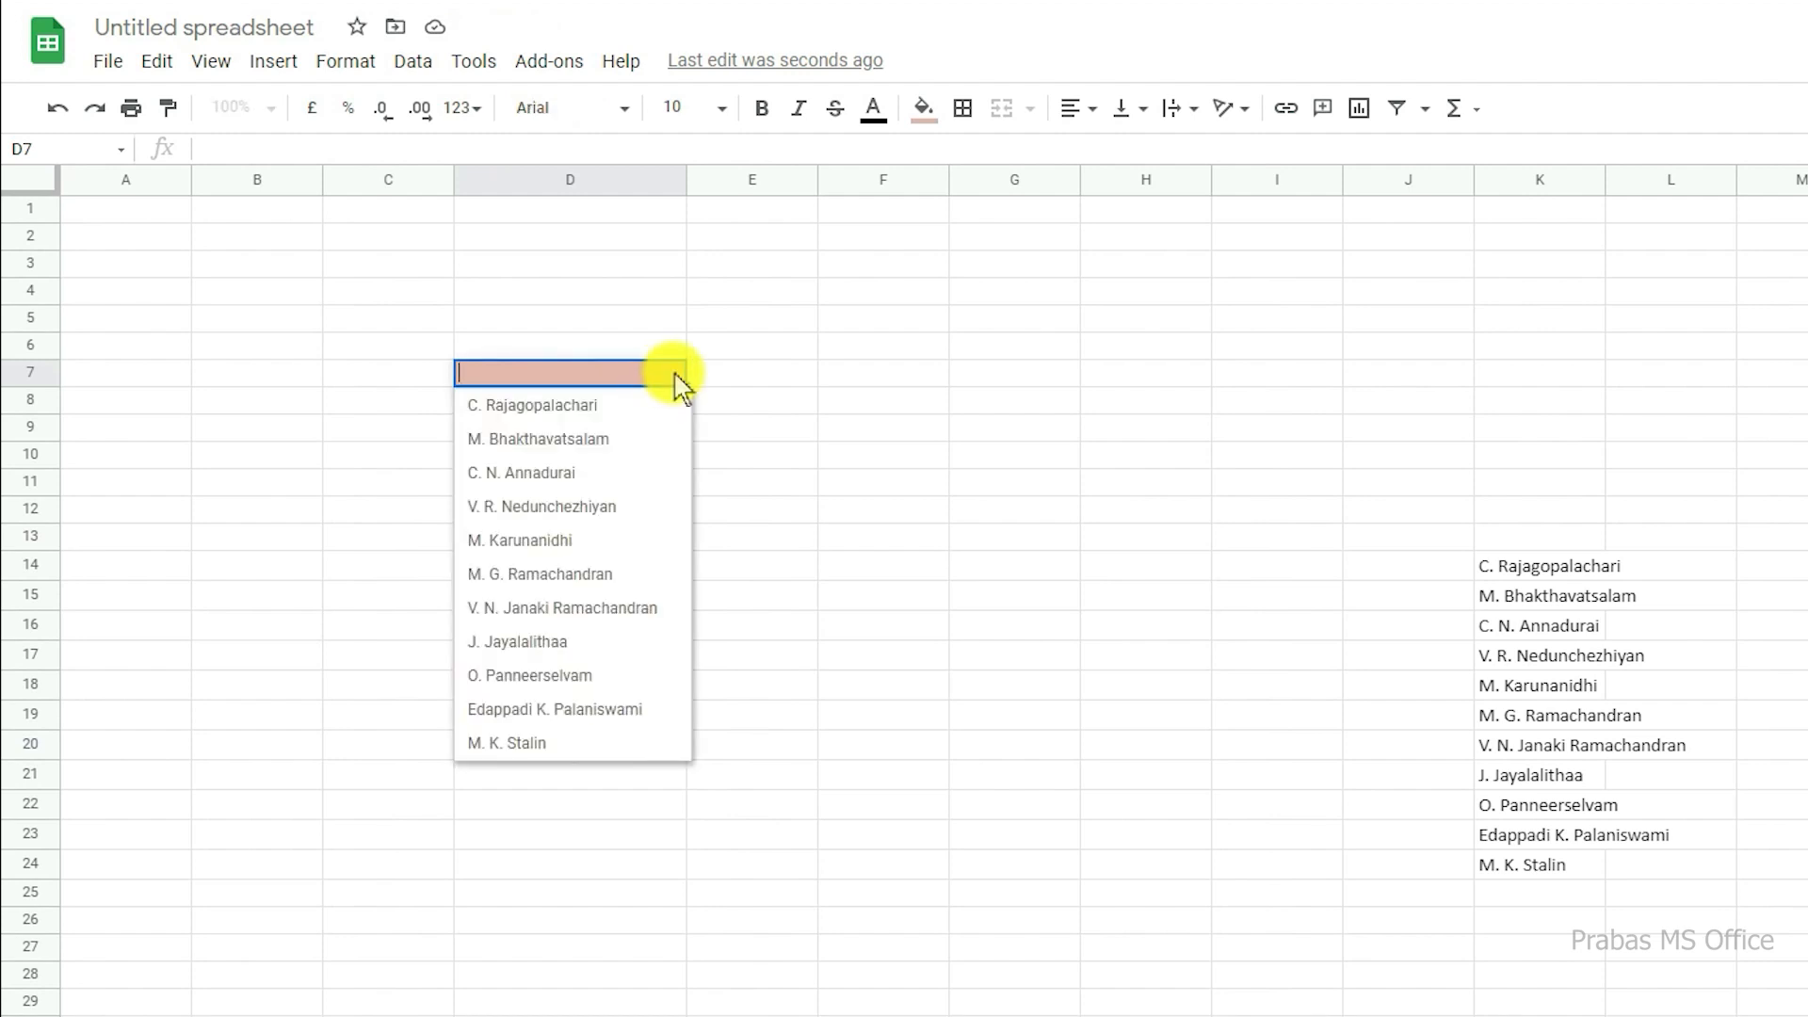
pyautogui.click(725, 376)
# Step: Search cell D7's drop-down for ed, st and jaya in turn, and discard the entry
pyautogui.click(619, 382)
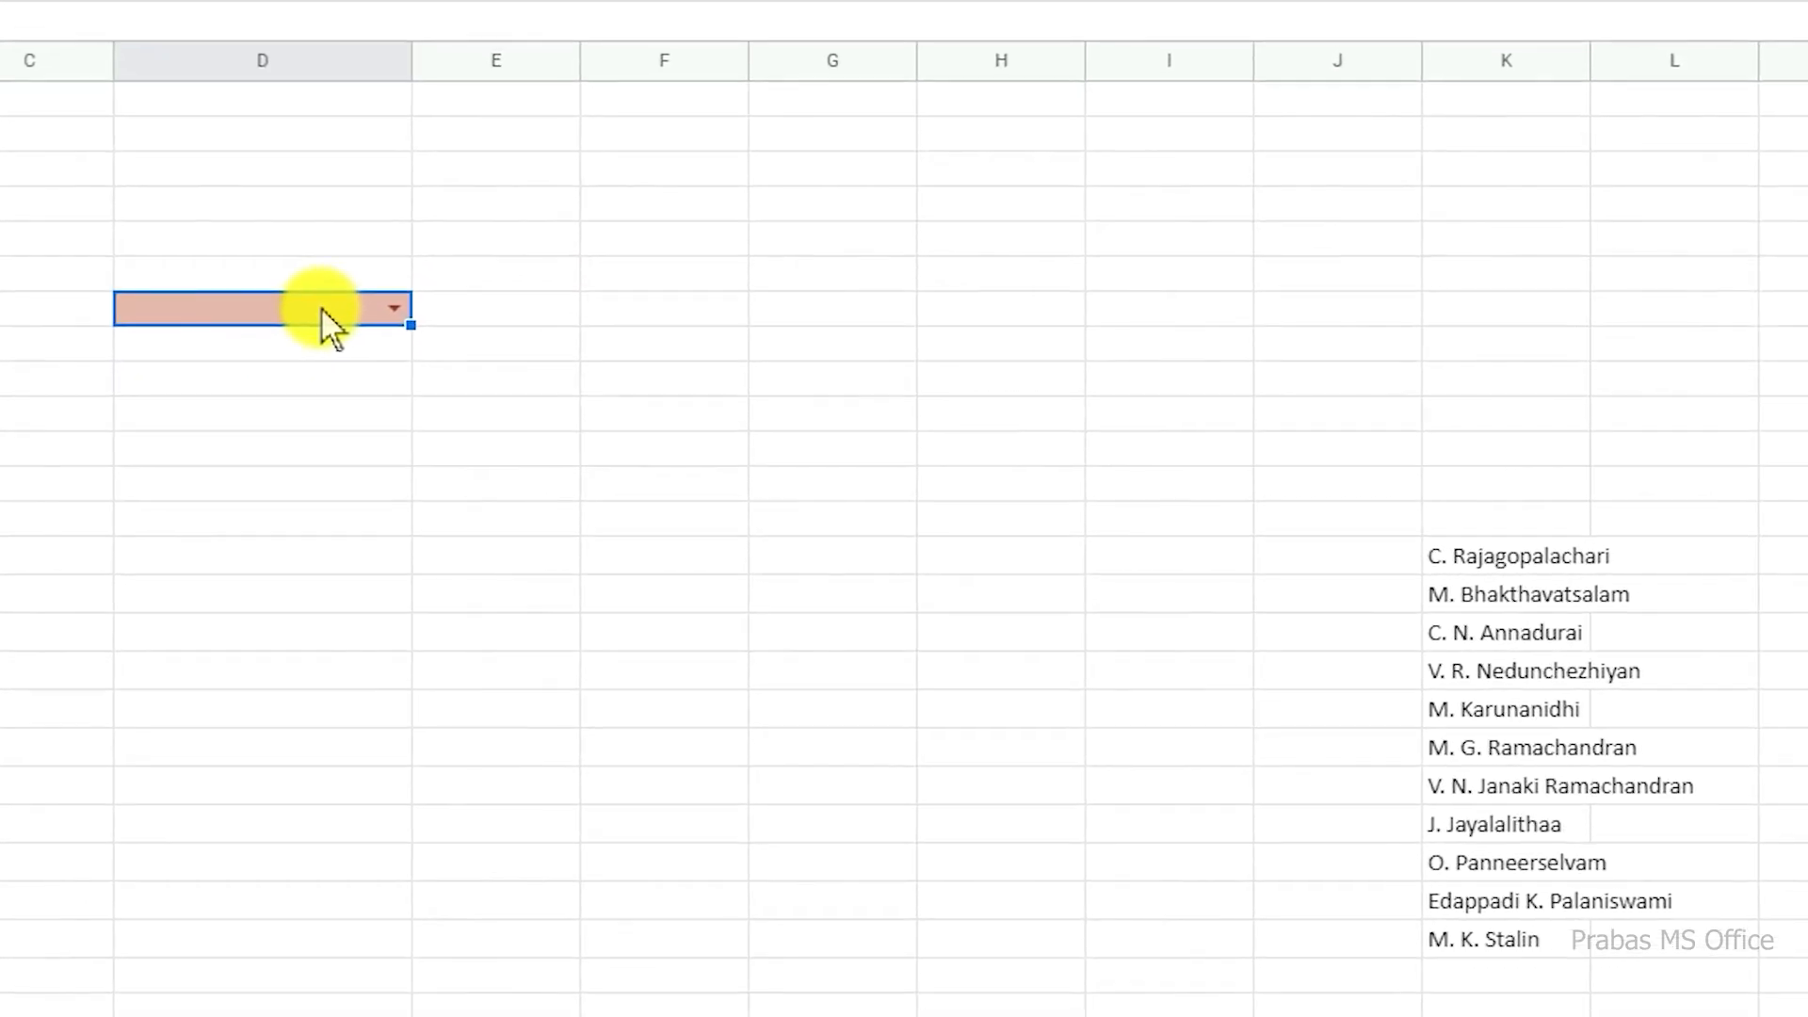
pyautogui.write('ed')
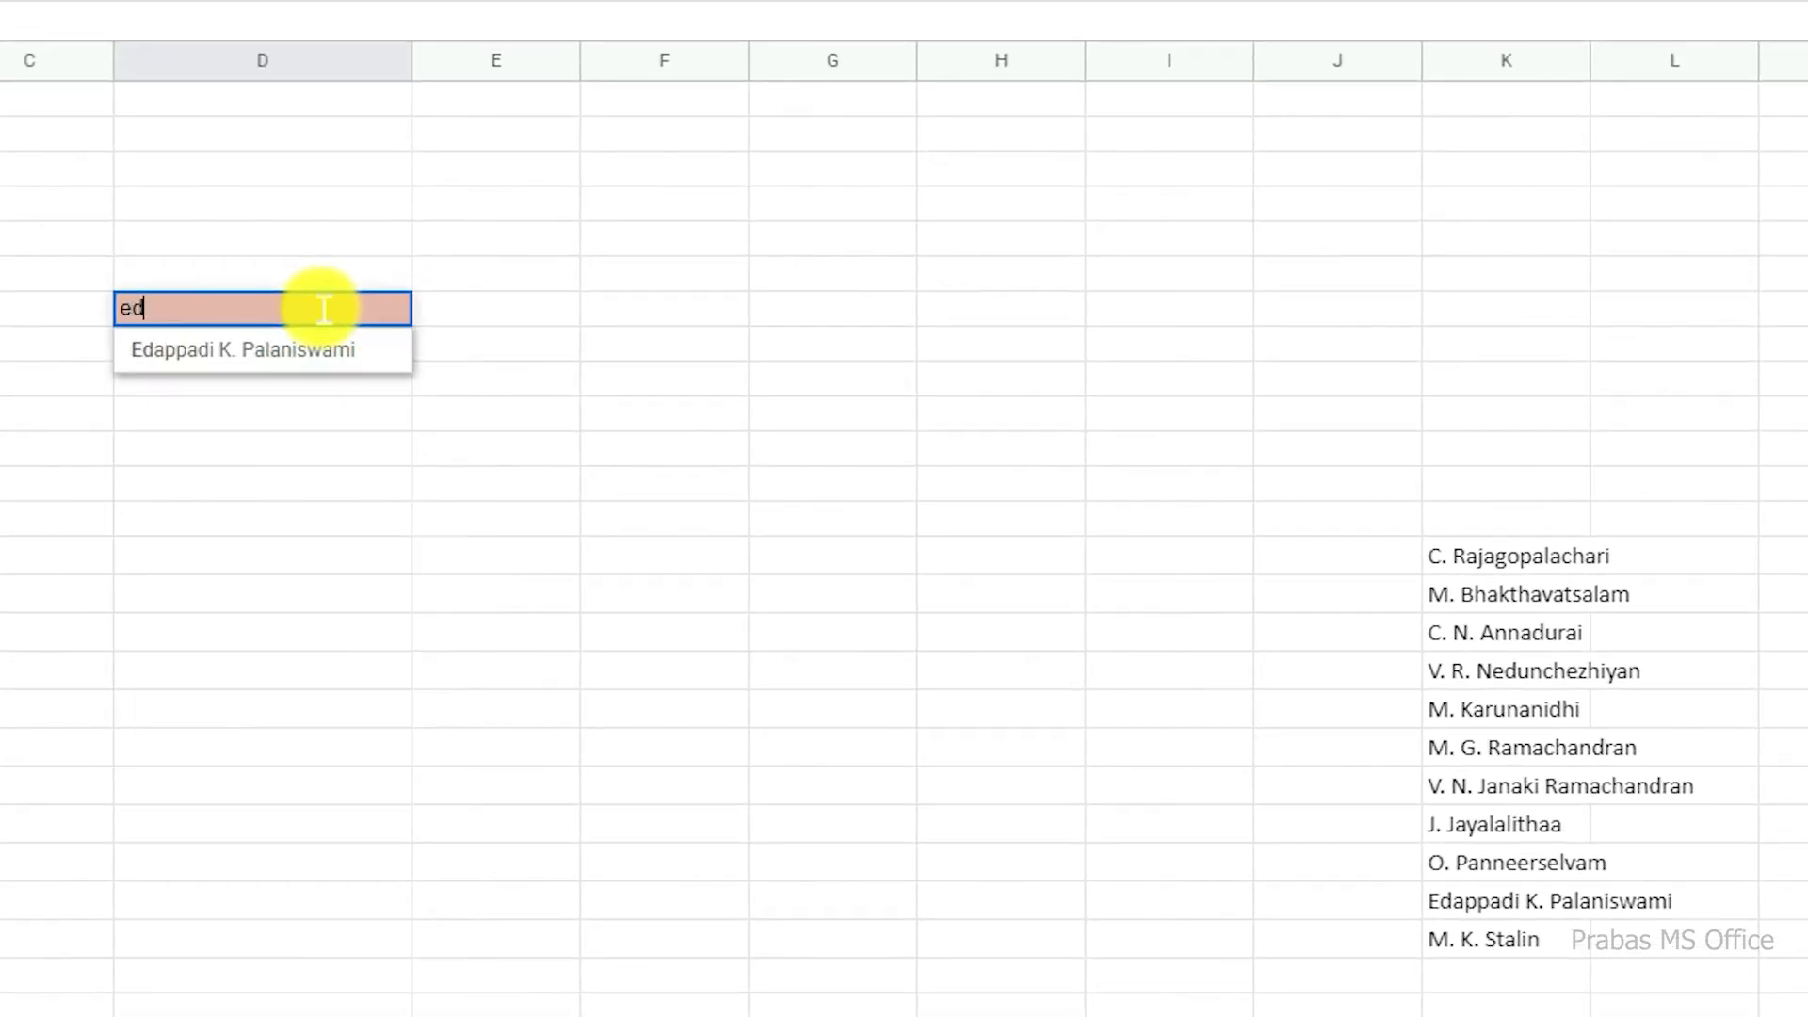
pyautogui.write('a')
pyautogui.press('BackSpace')
pyautogui.press('BackSpace')
pyautogui.press('BackSpace')
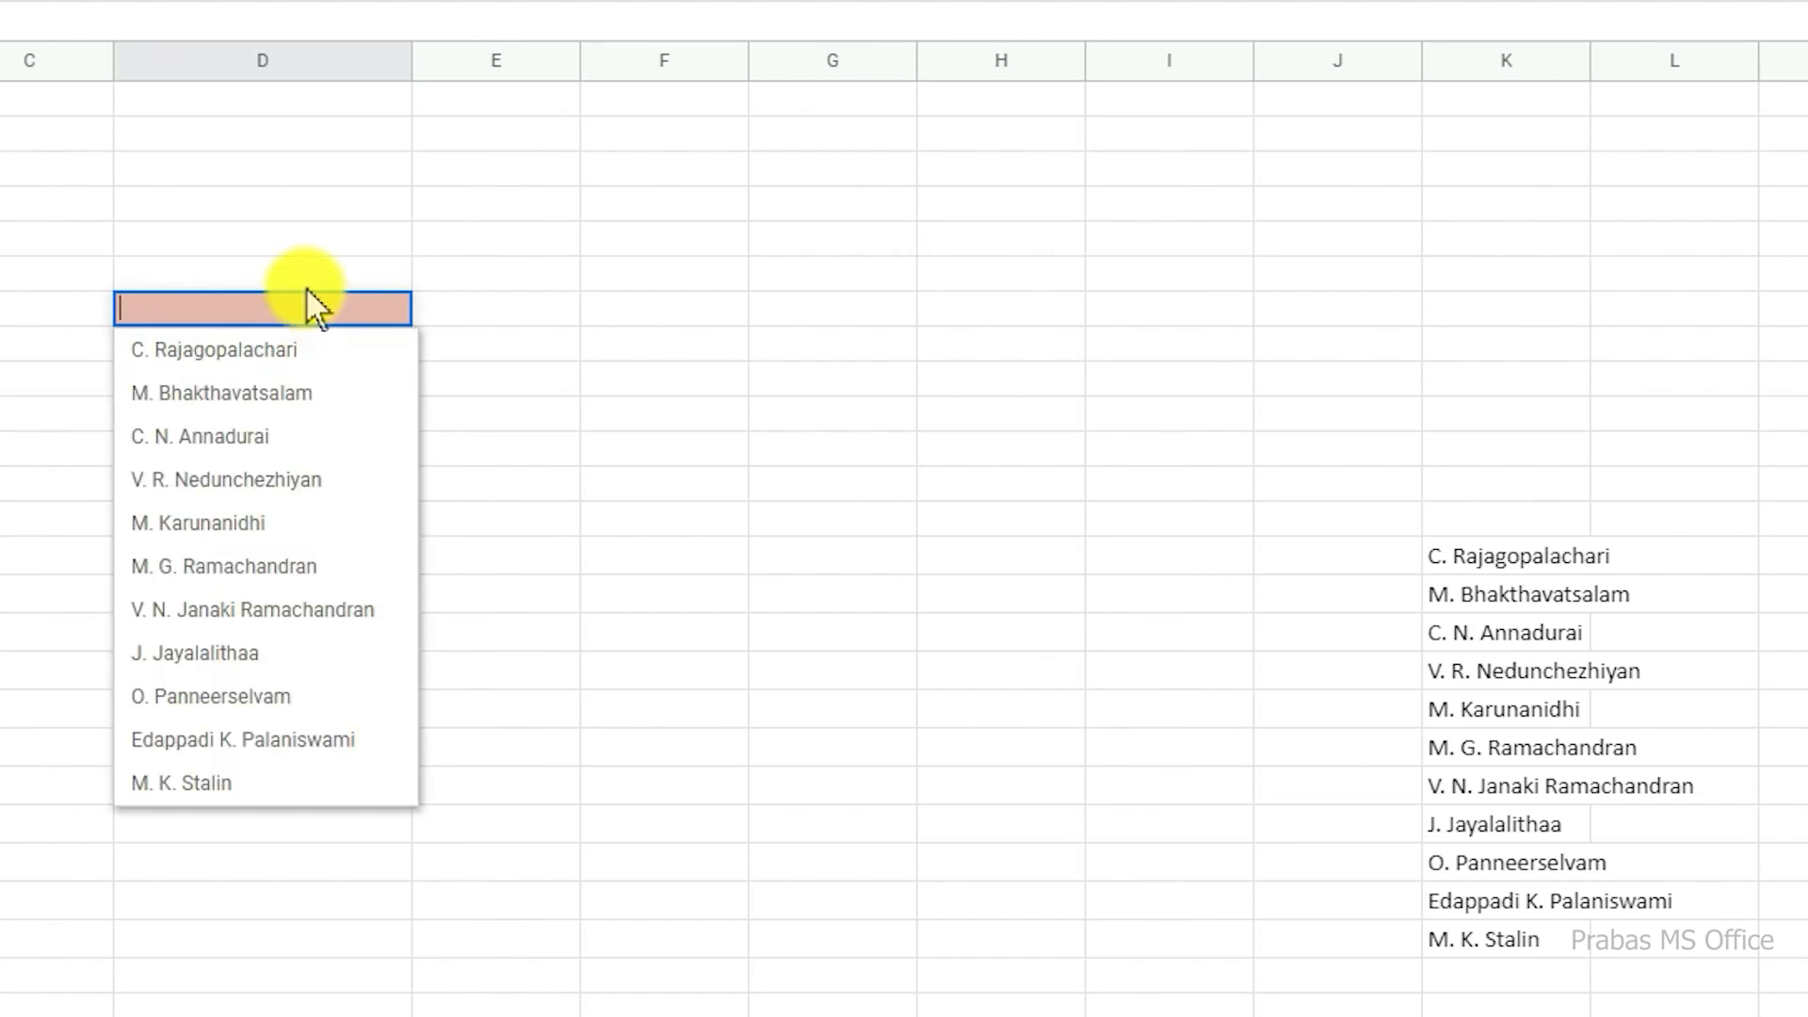
pyautogui.write('st')
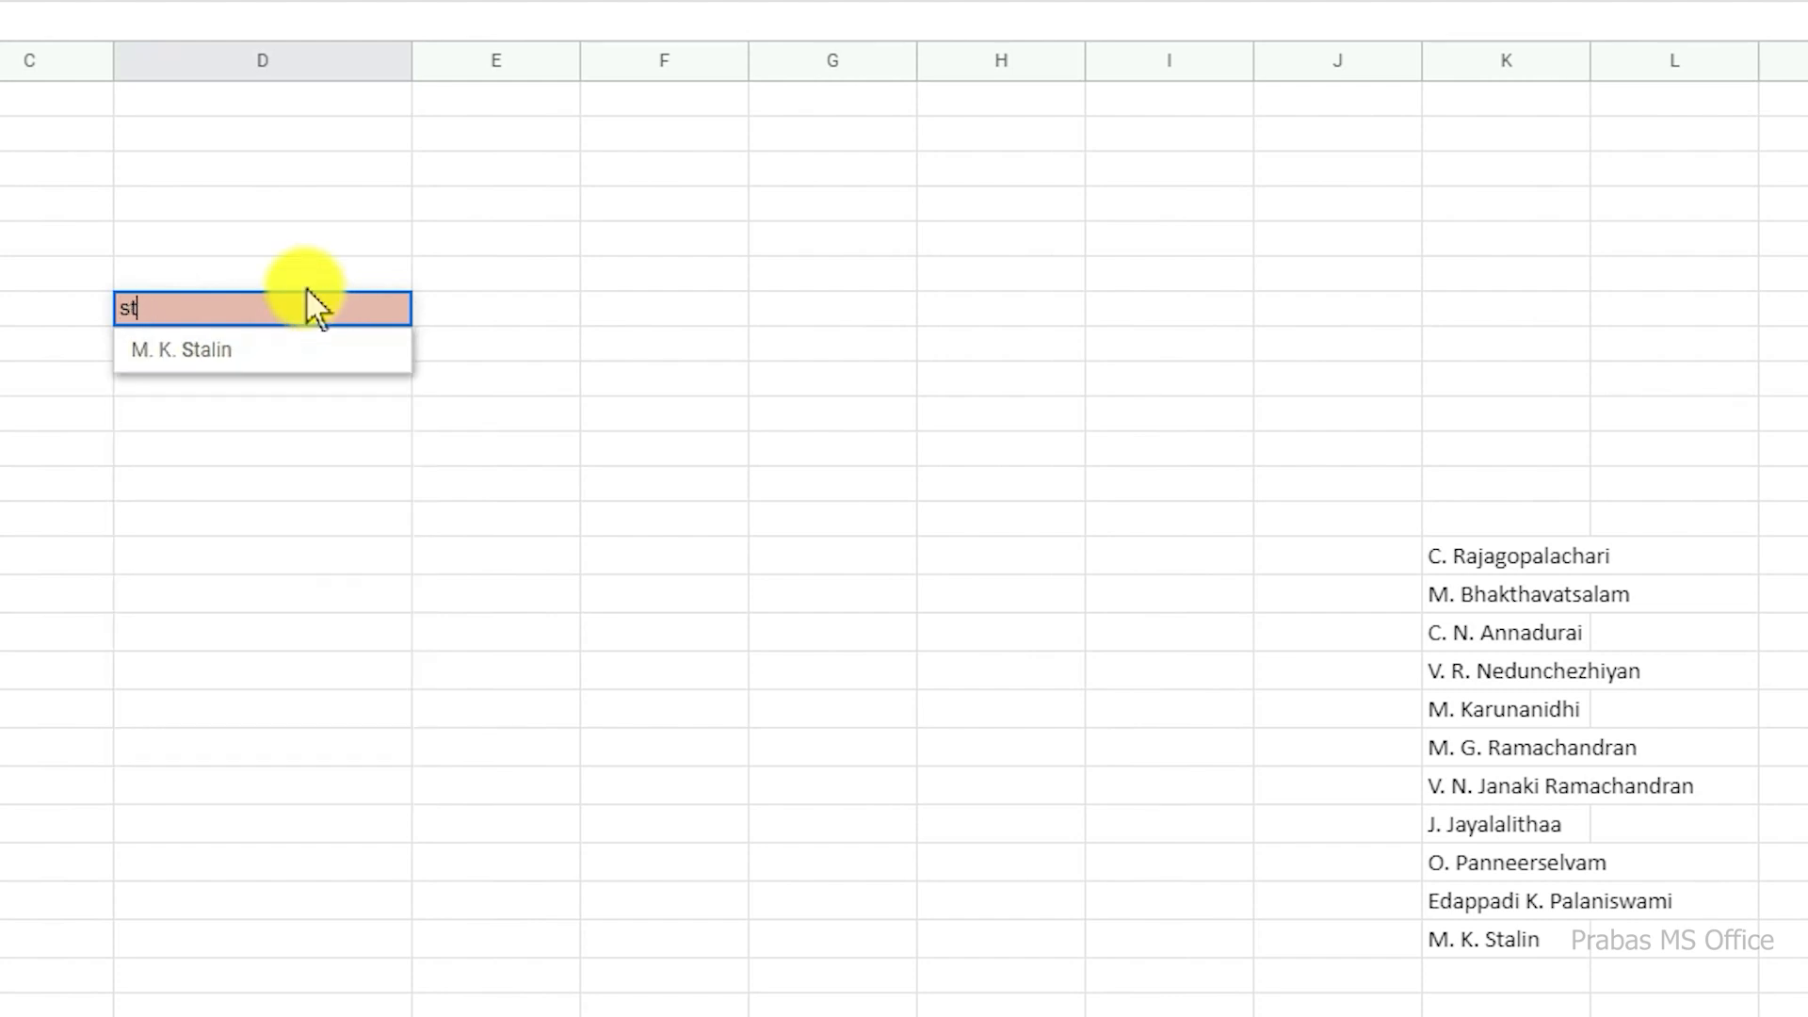
pyautogui.press('BackSpace')
pyautogui.press('BackSpace')
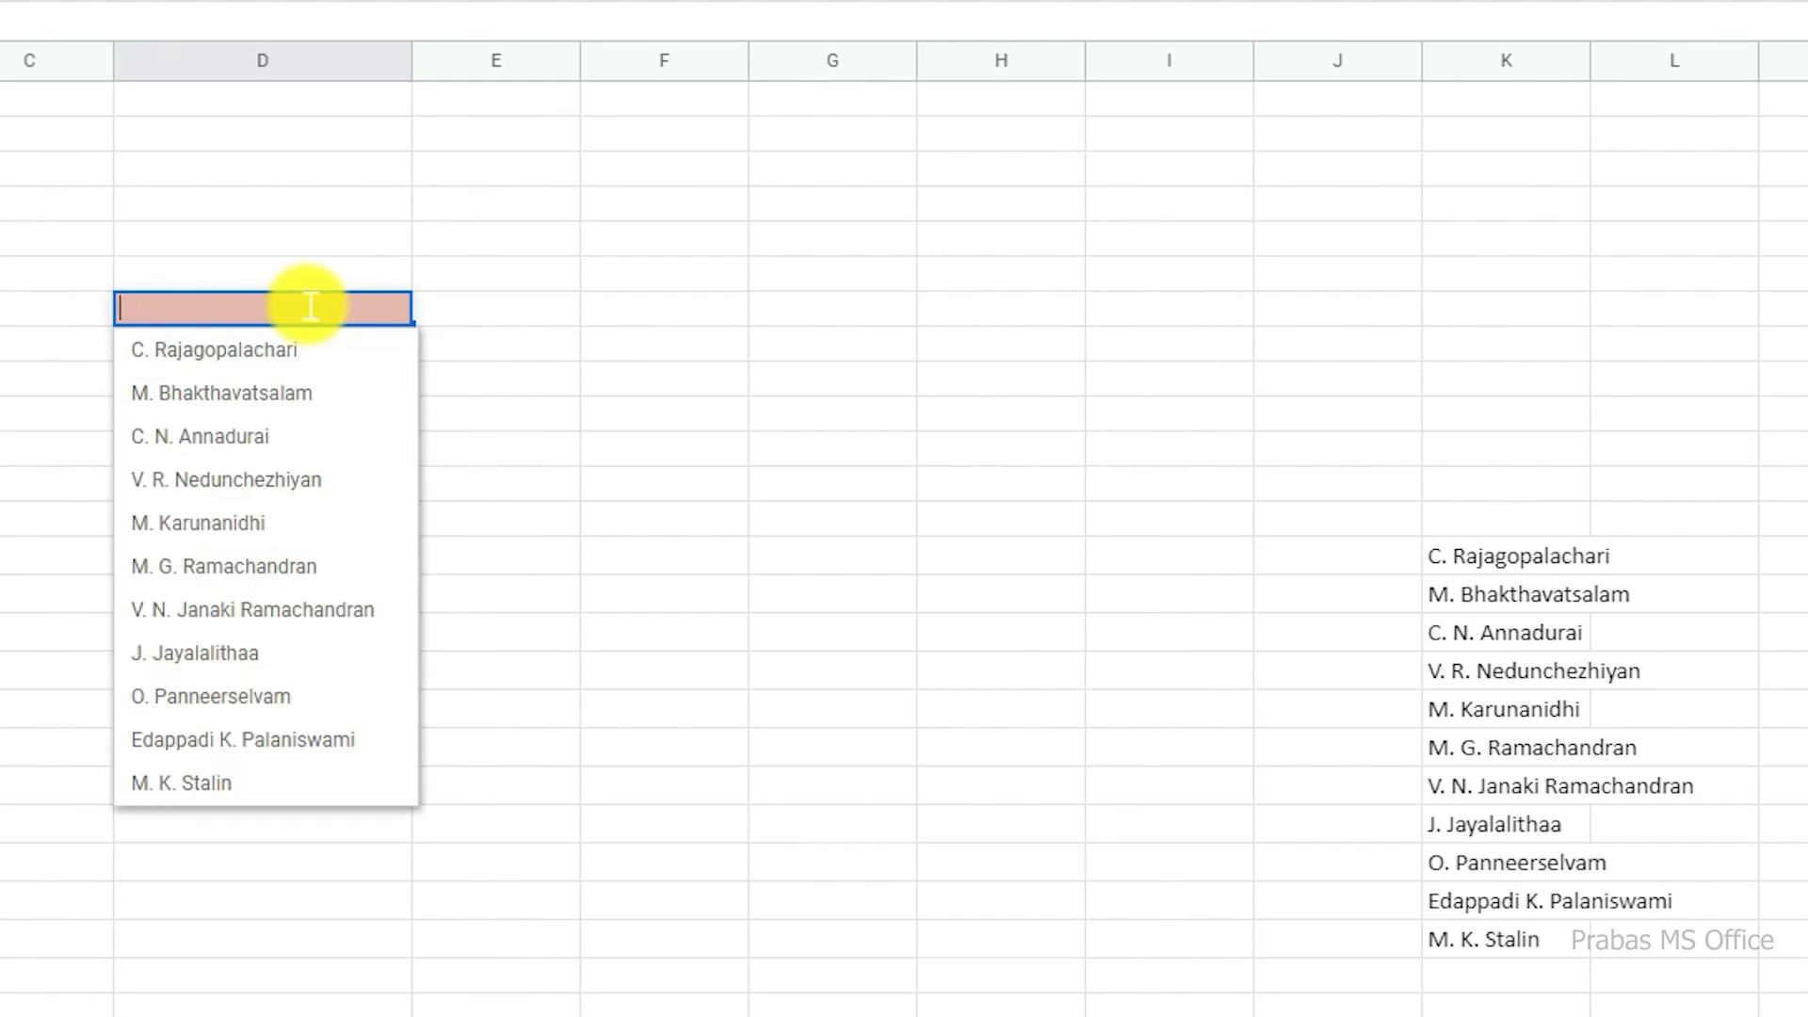
pyautogui.write('jaya')
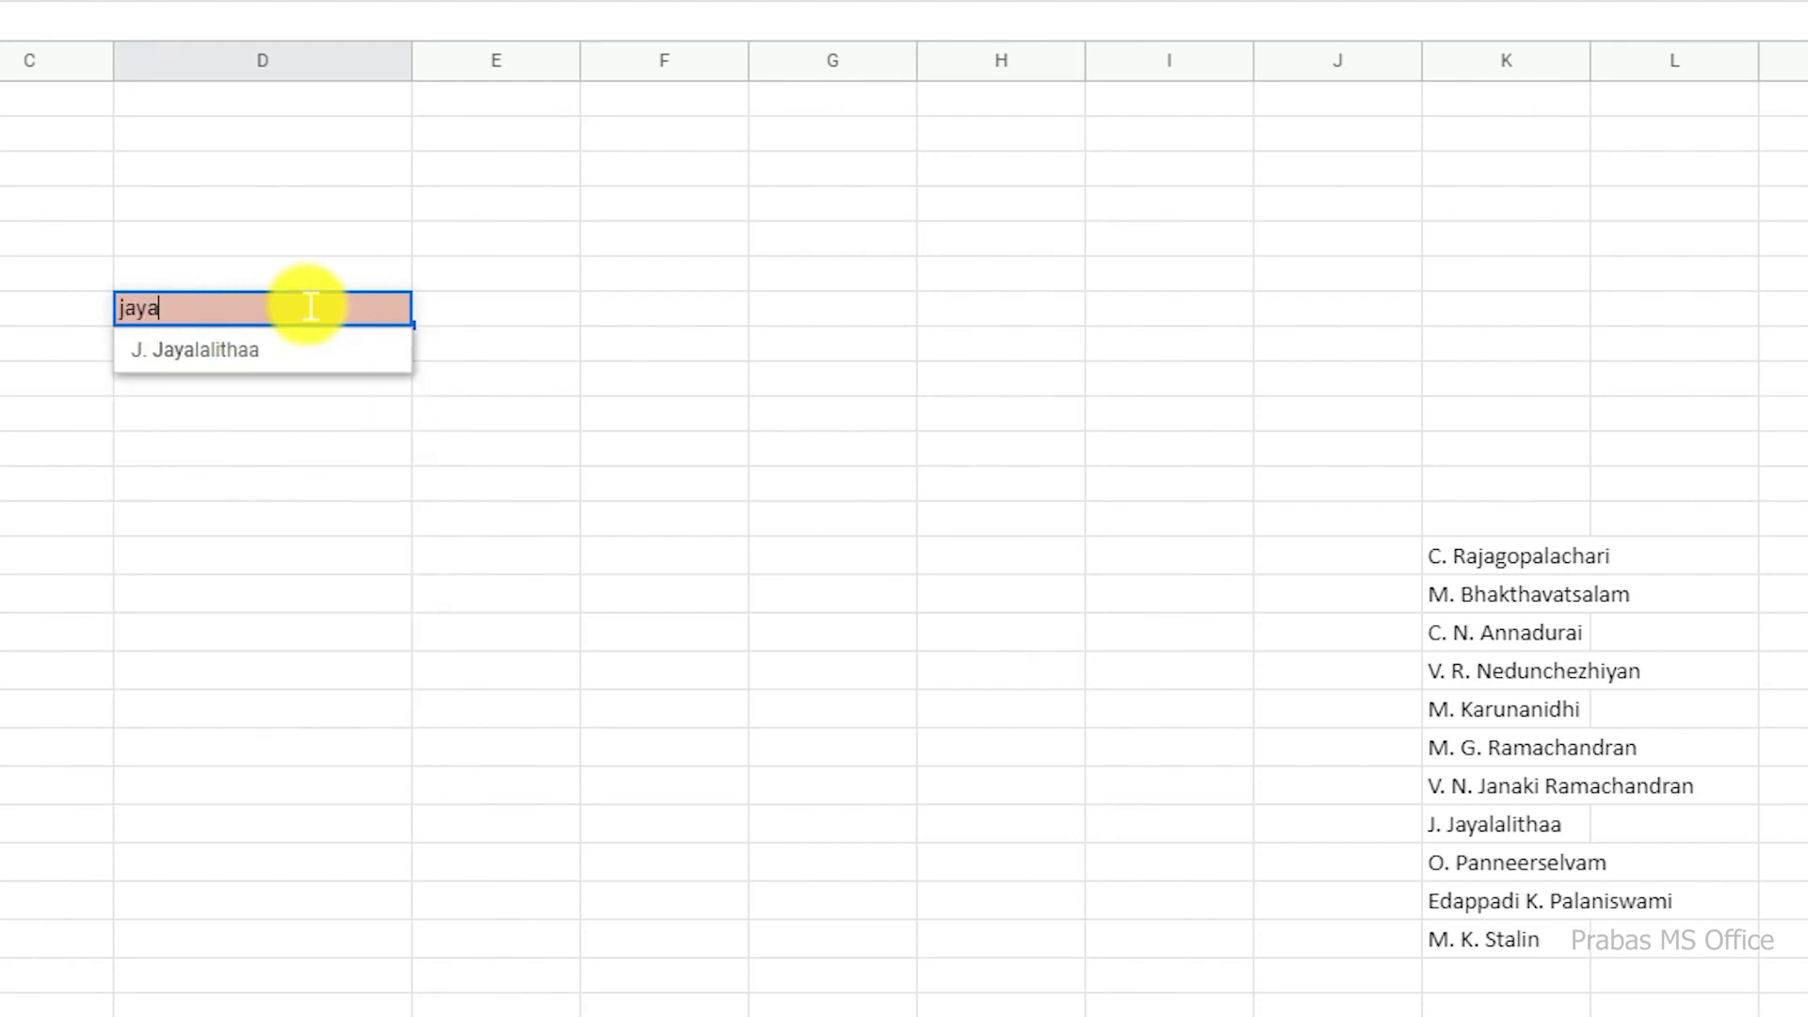
pyautogui.press('Escape')
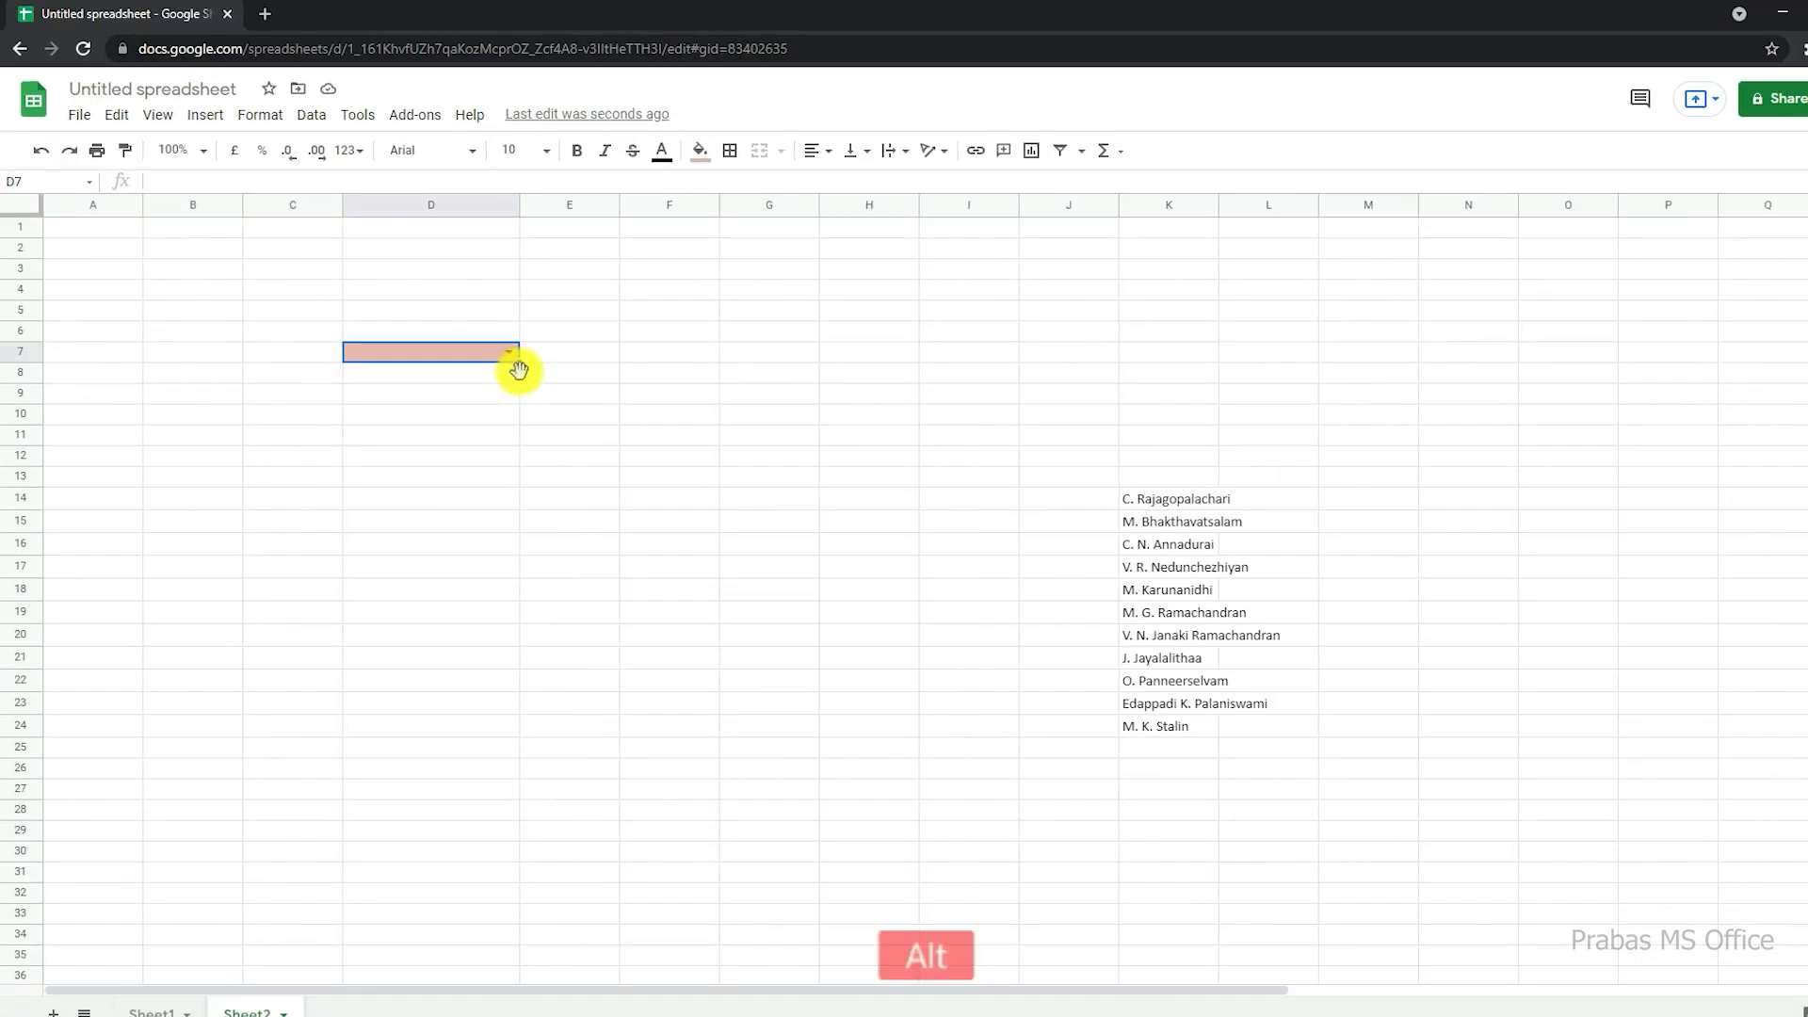
# Step: Switch to Excel's Sheet1 and examine search cell I4, the source names, the ISNUMBER and SEARCH column and the FILTER formula in F4
pyautogui.hotkey('alt', 'Tab')
pyautogui.press('Escape')
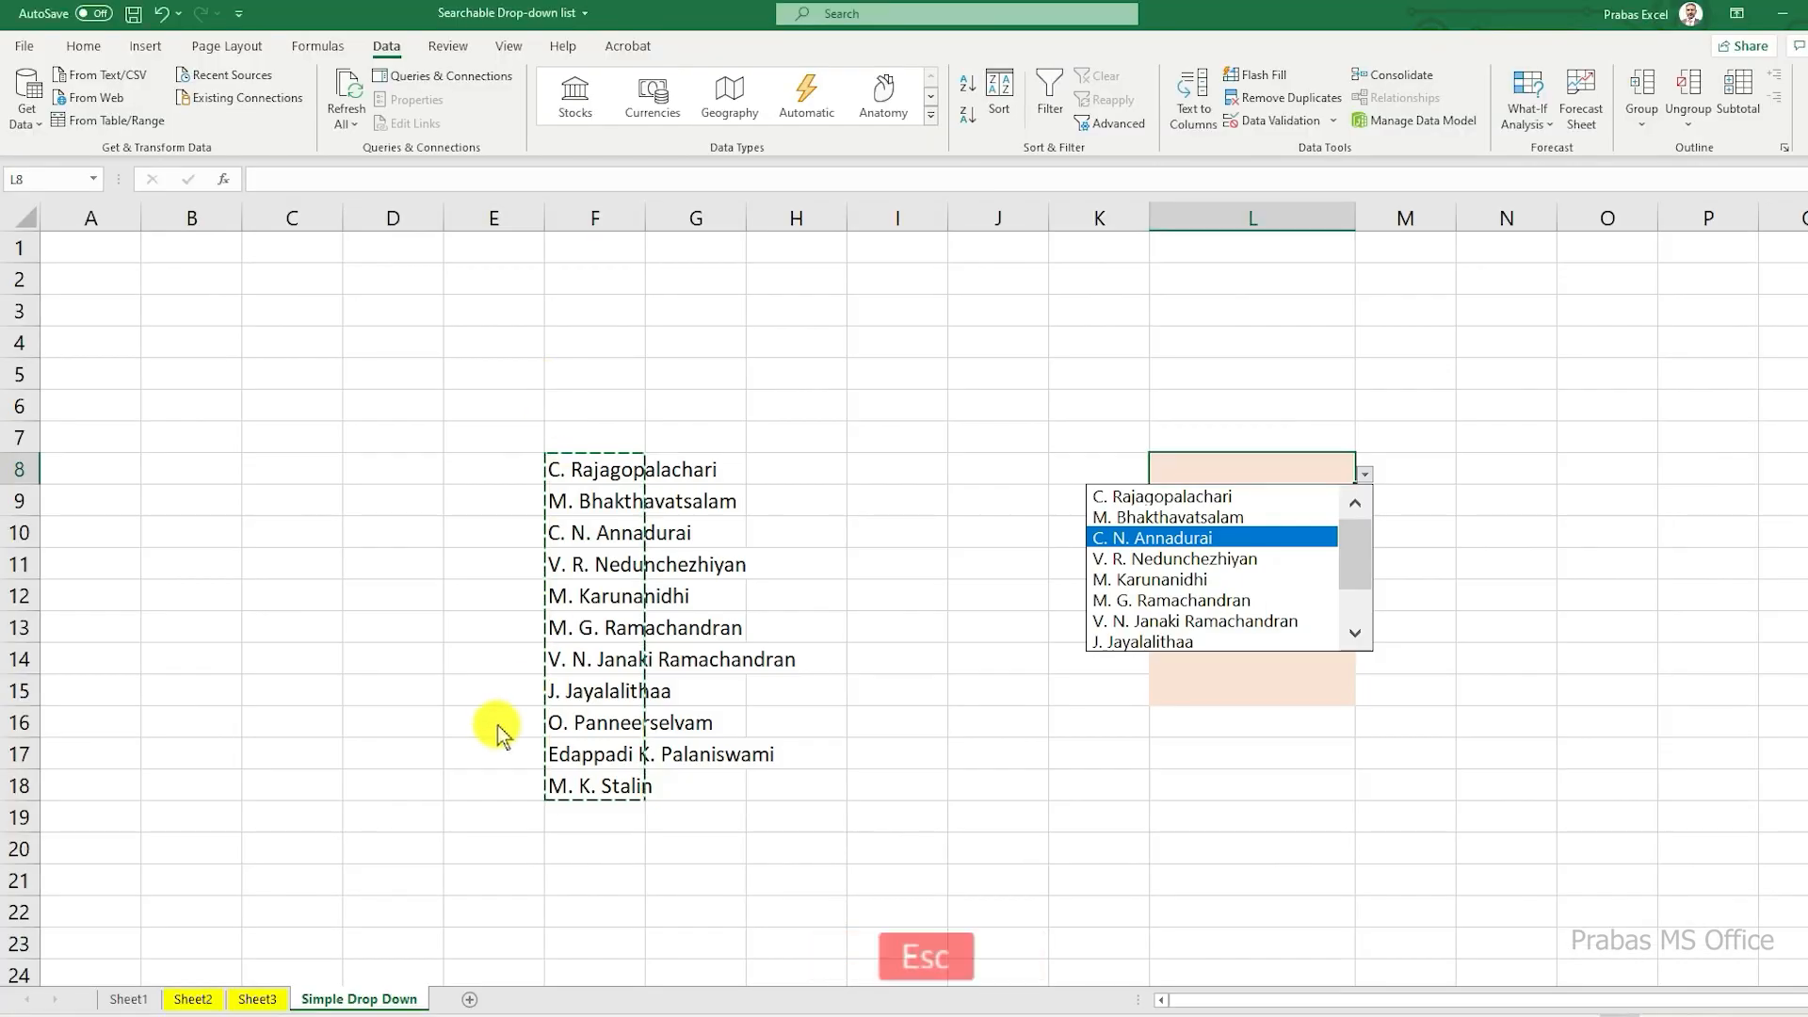
pyautogui.click(132, 999)
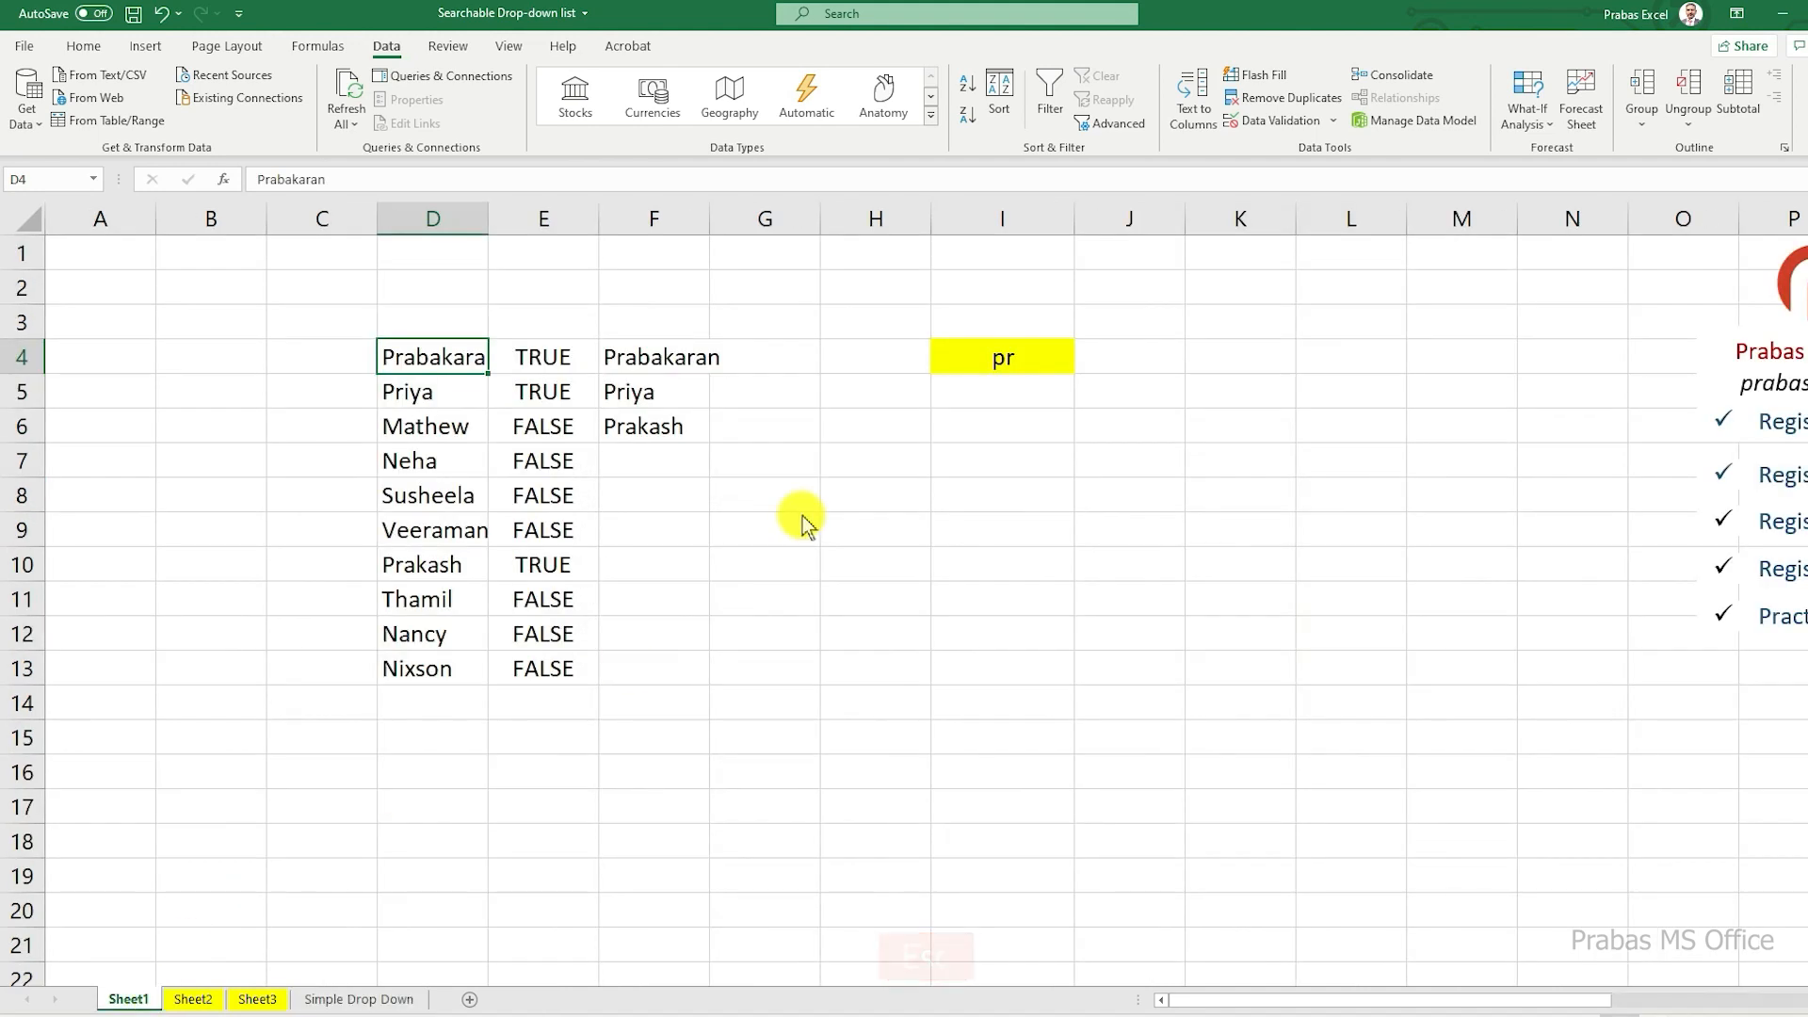
pyautogui.click(1021, 362)
pyautogui.moveTo(435, 359); pyautogui.dragTo(433, 674)
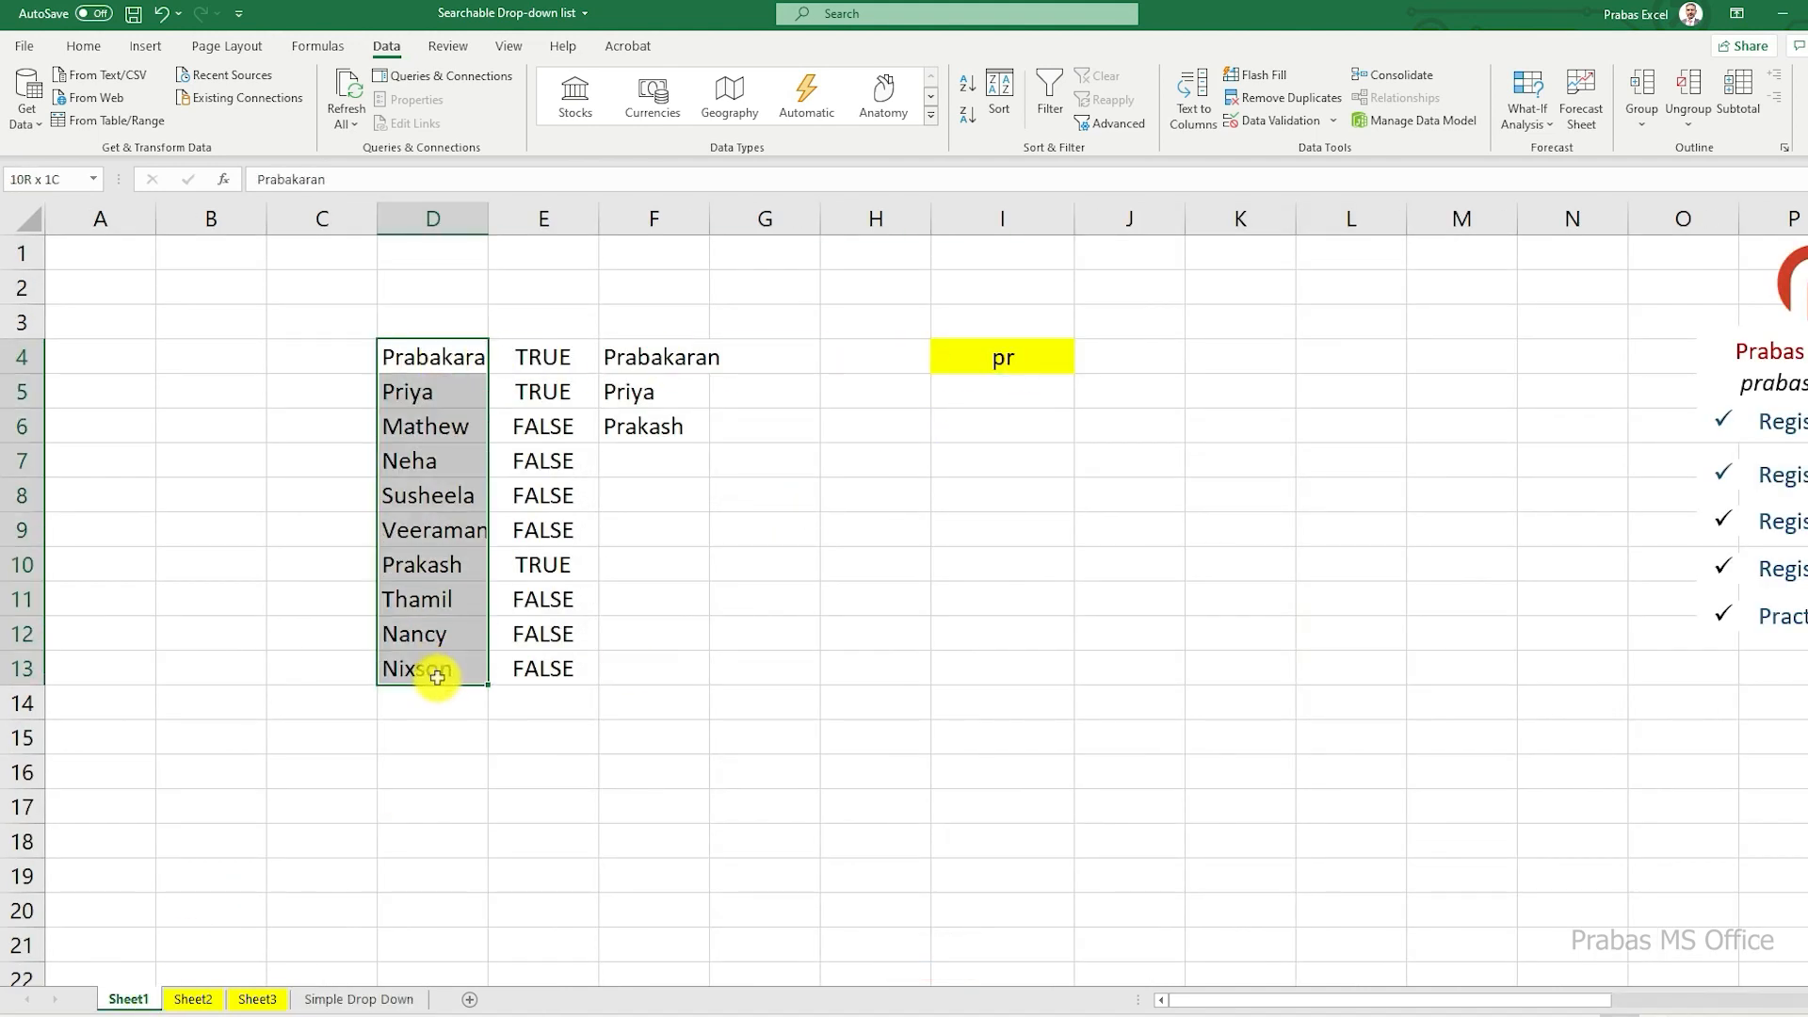
pyautogui.click(555, 356)
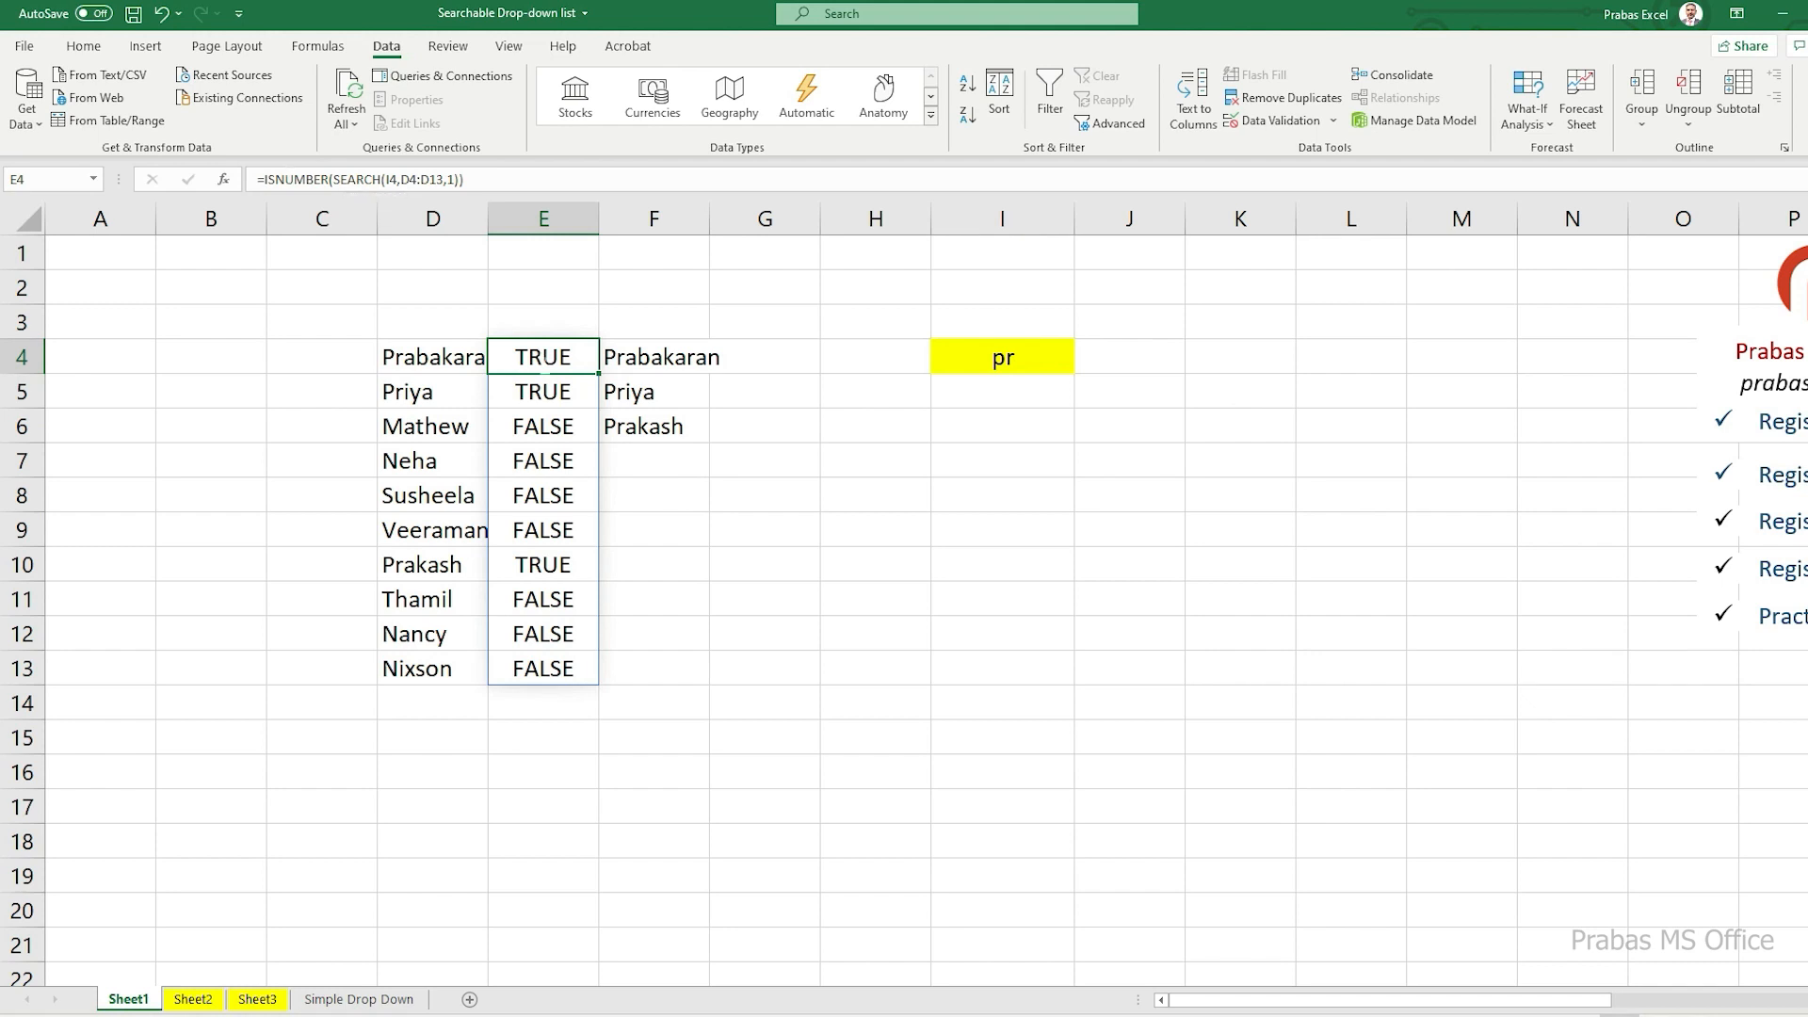
pyautogui.moveTo(544, 358); pyautogui.dragTo(550, 662)
pyautogui.click(625, 348)
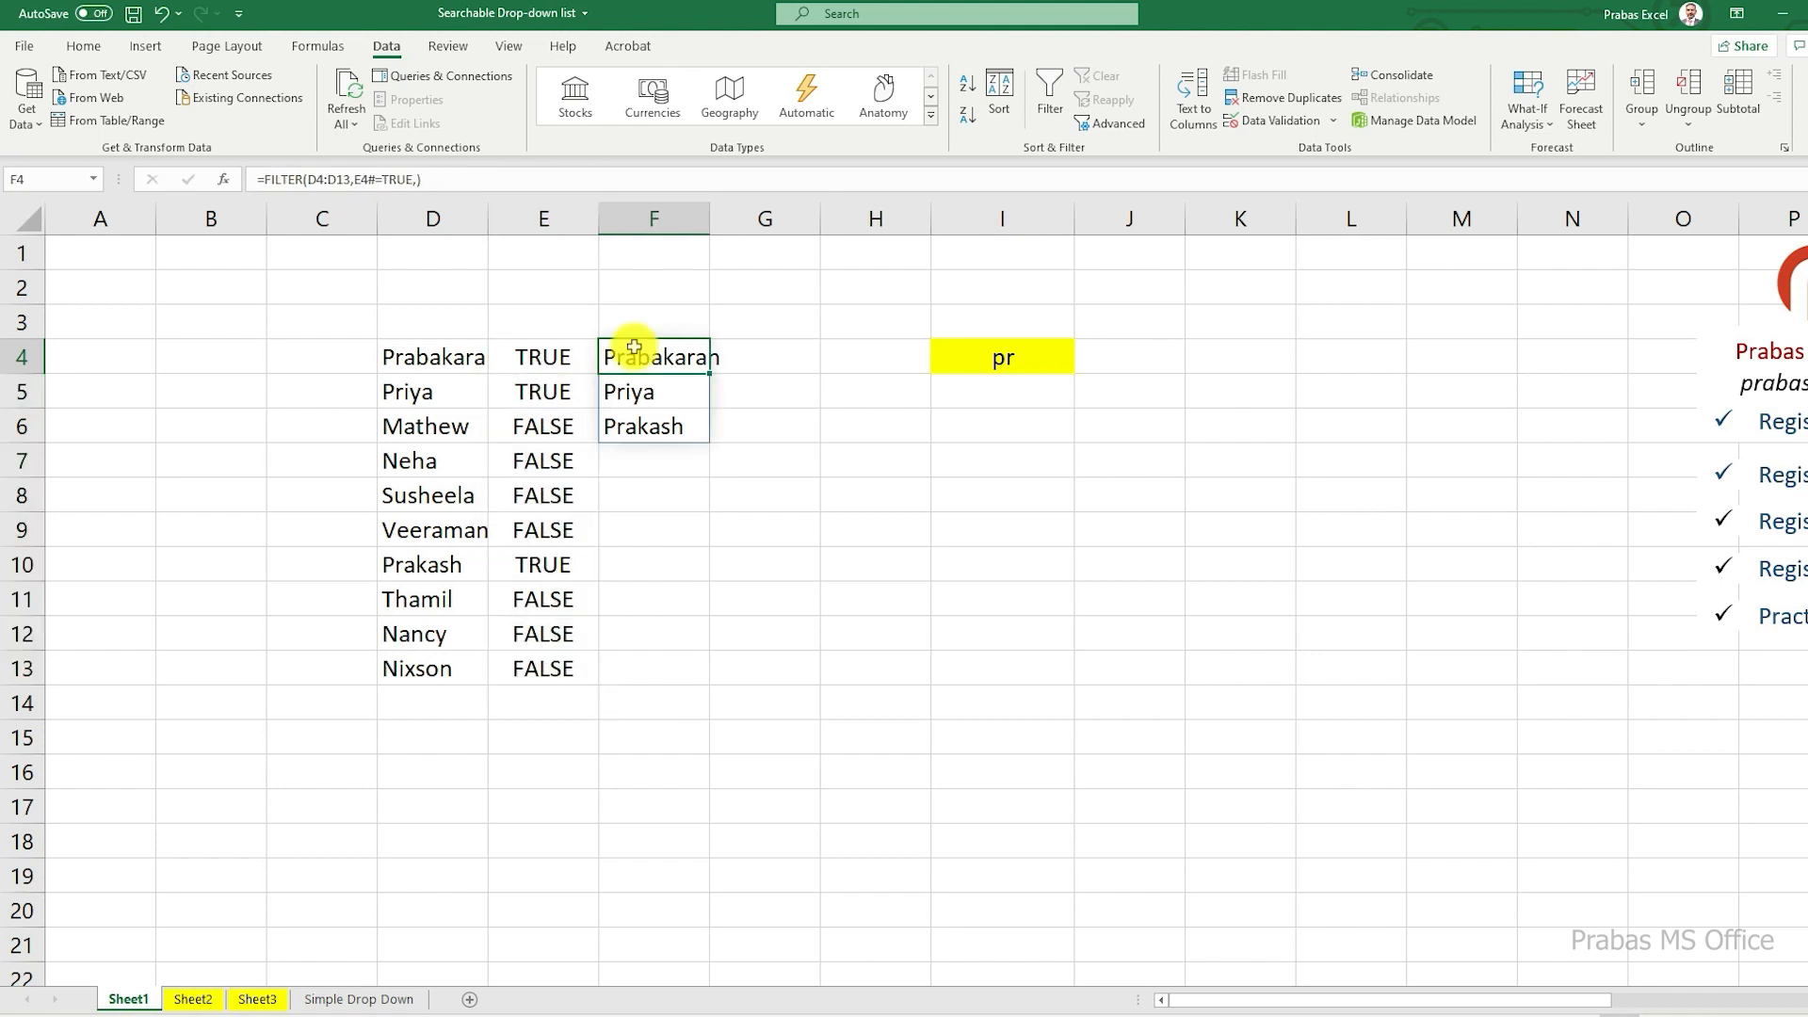
pyautogui.click(291, 178)
pyautogui.press('Escape')
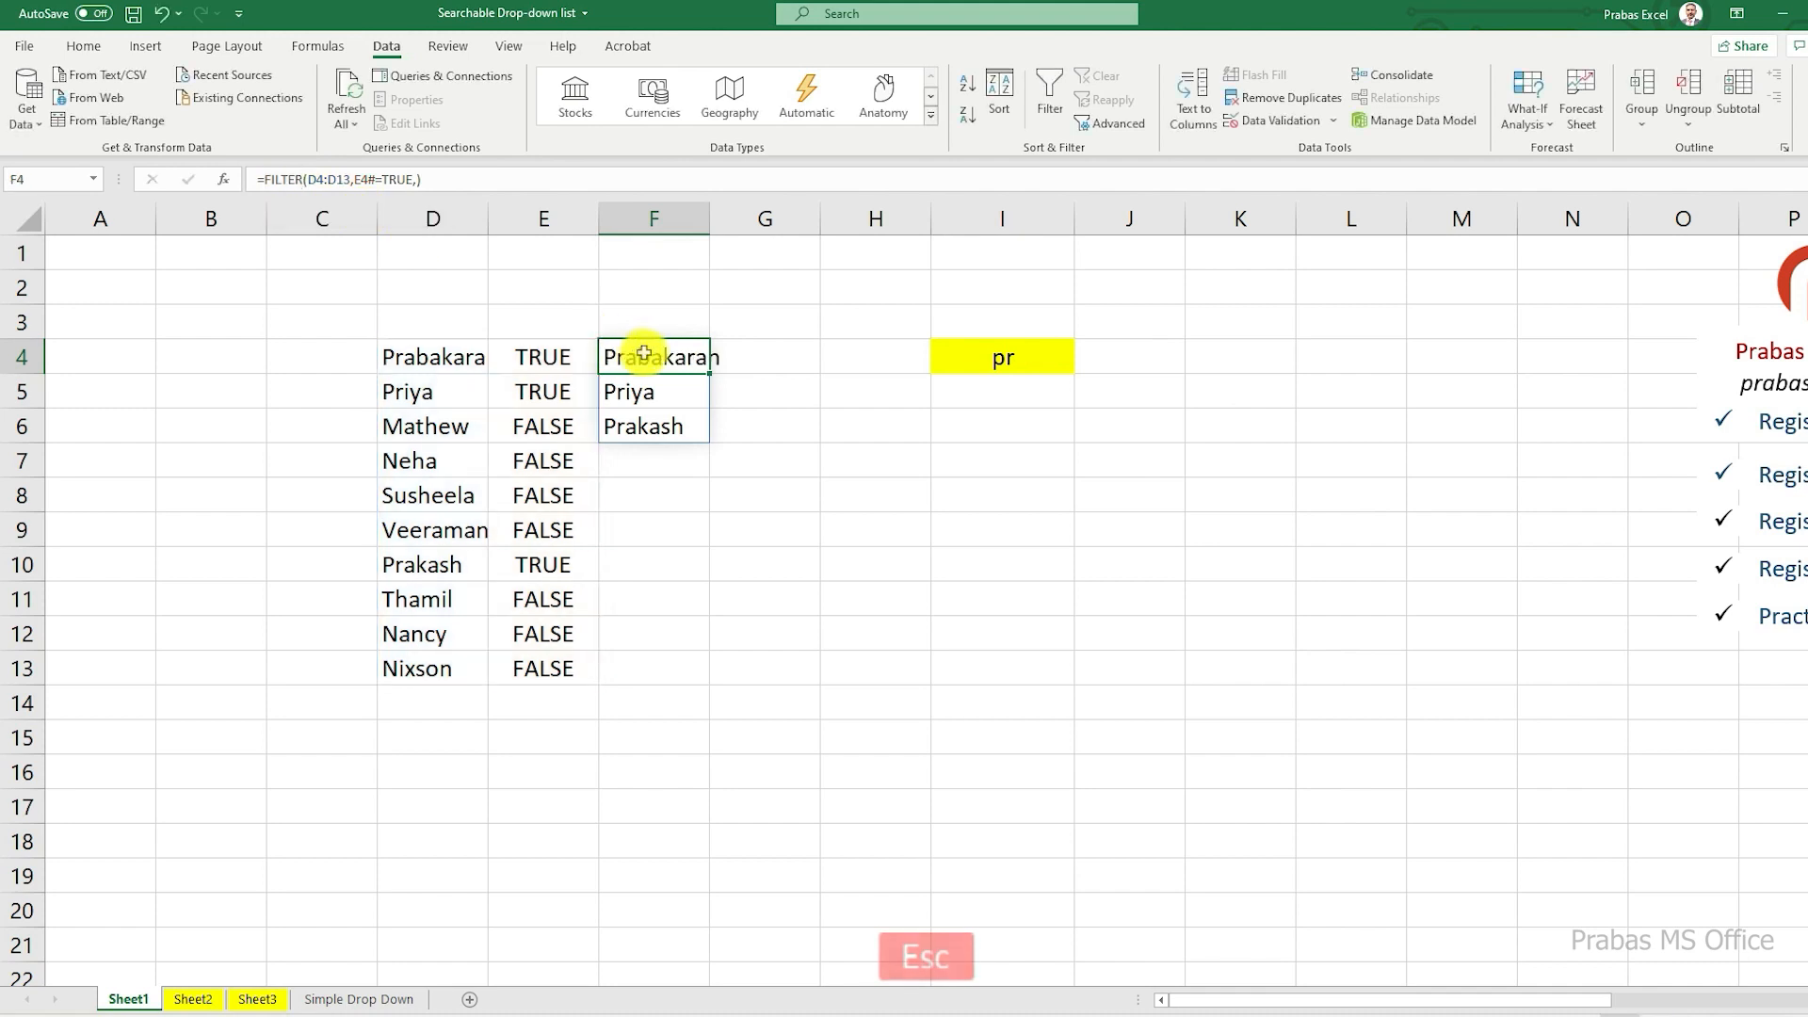
# Step: Examine the filtered names in F4:F6 and open search cell I4's drop-down, closing it without choosing a name
pyautogui.moveTo(634, 354); pyautogui.dragTo(634, 424)
pyautogui.click(980, 361)
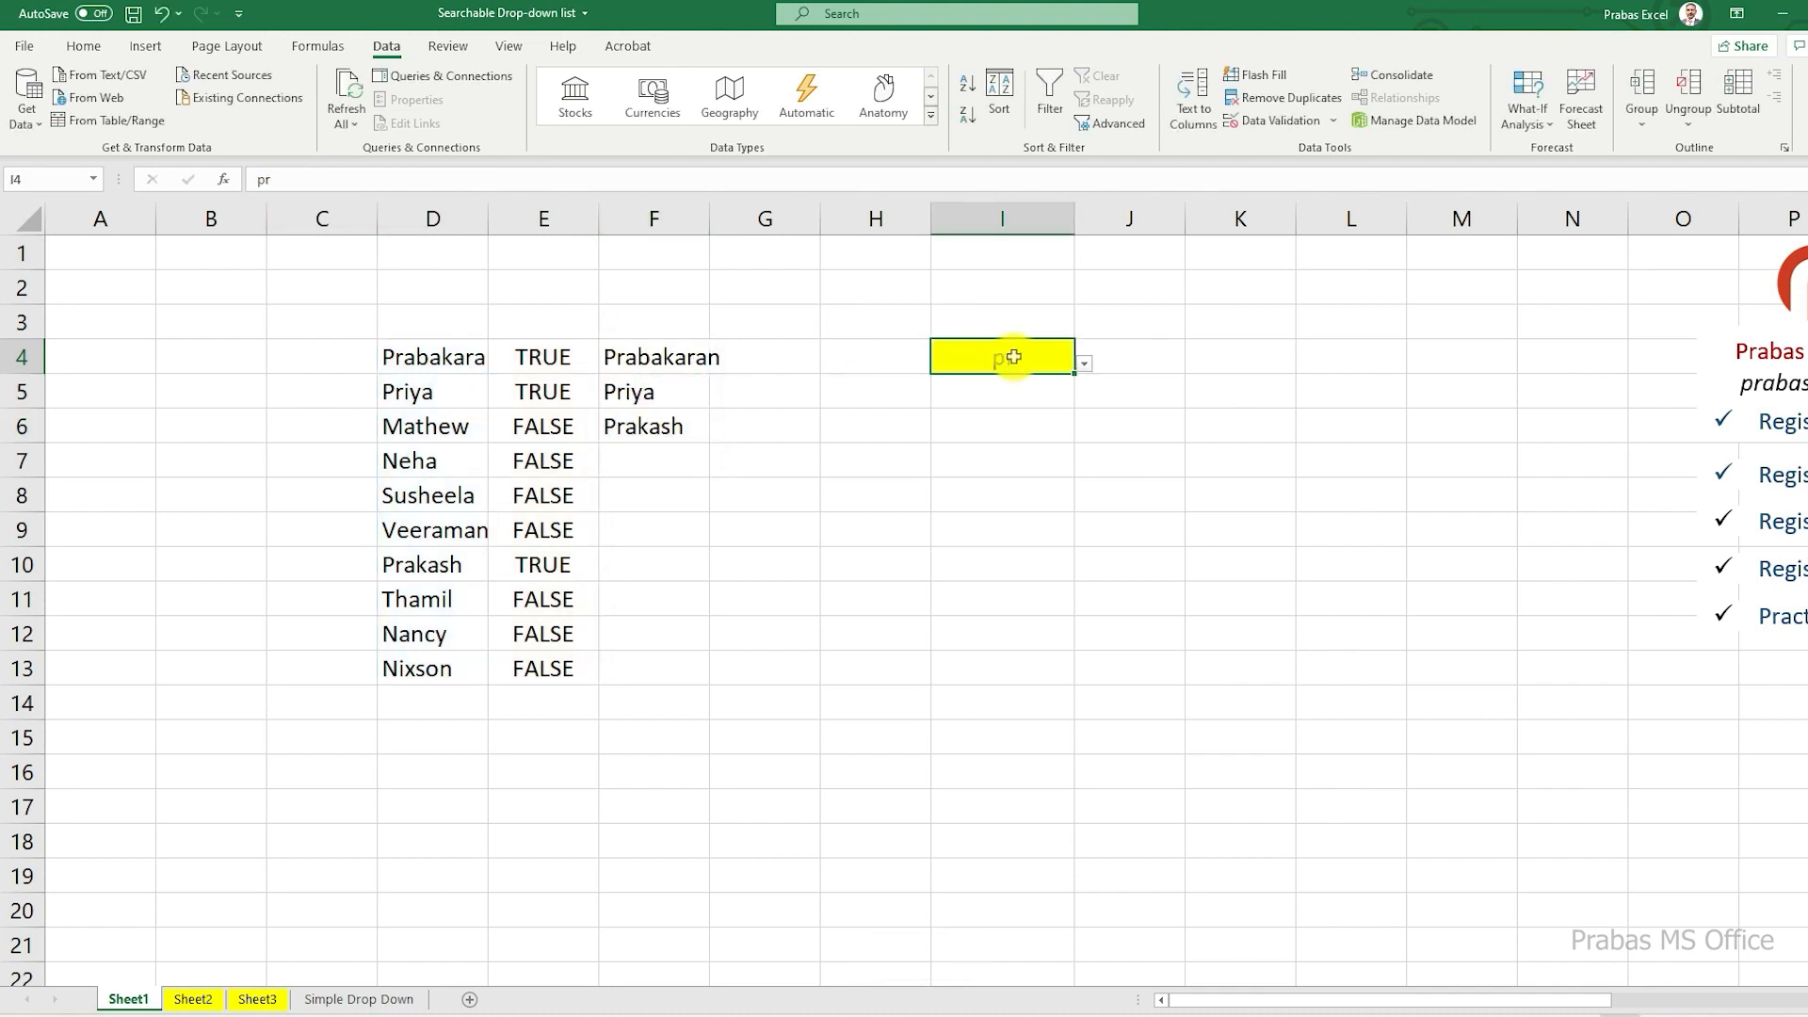
pyautogui.click(1084, 364)
pyautogui.press('Escape')
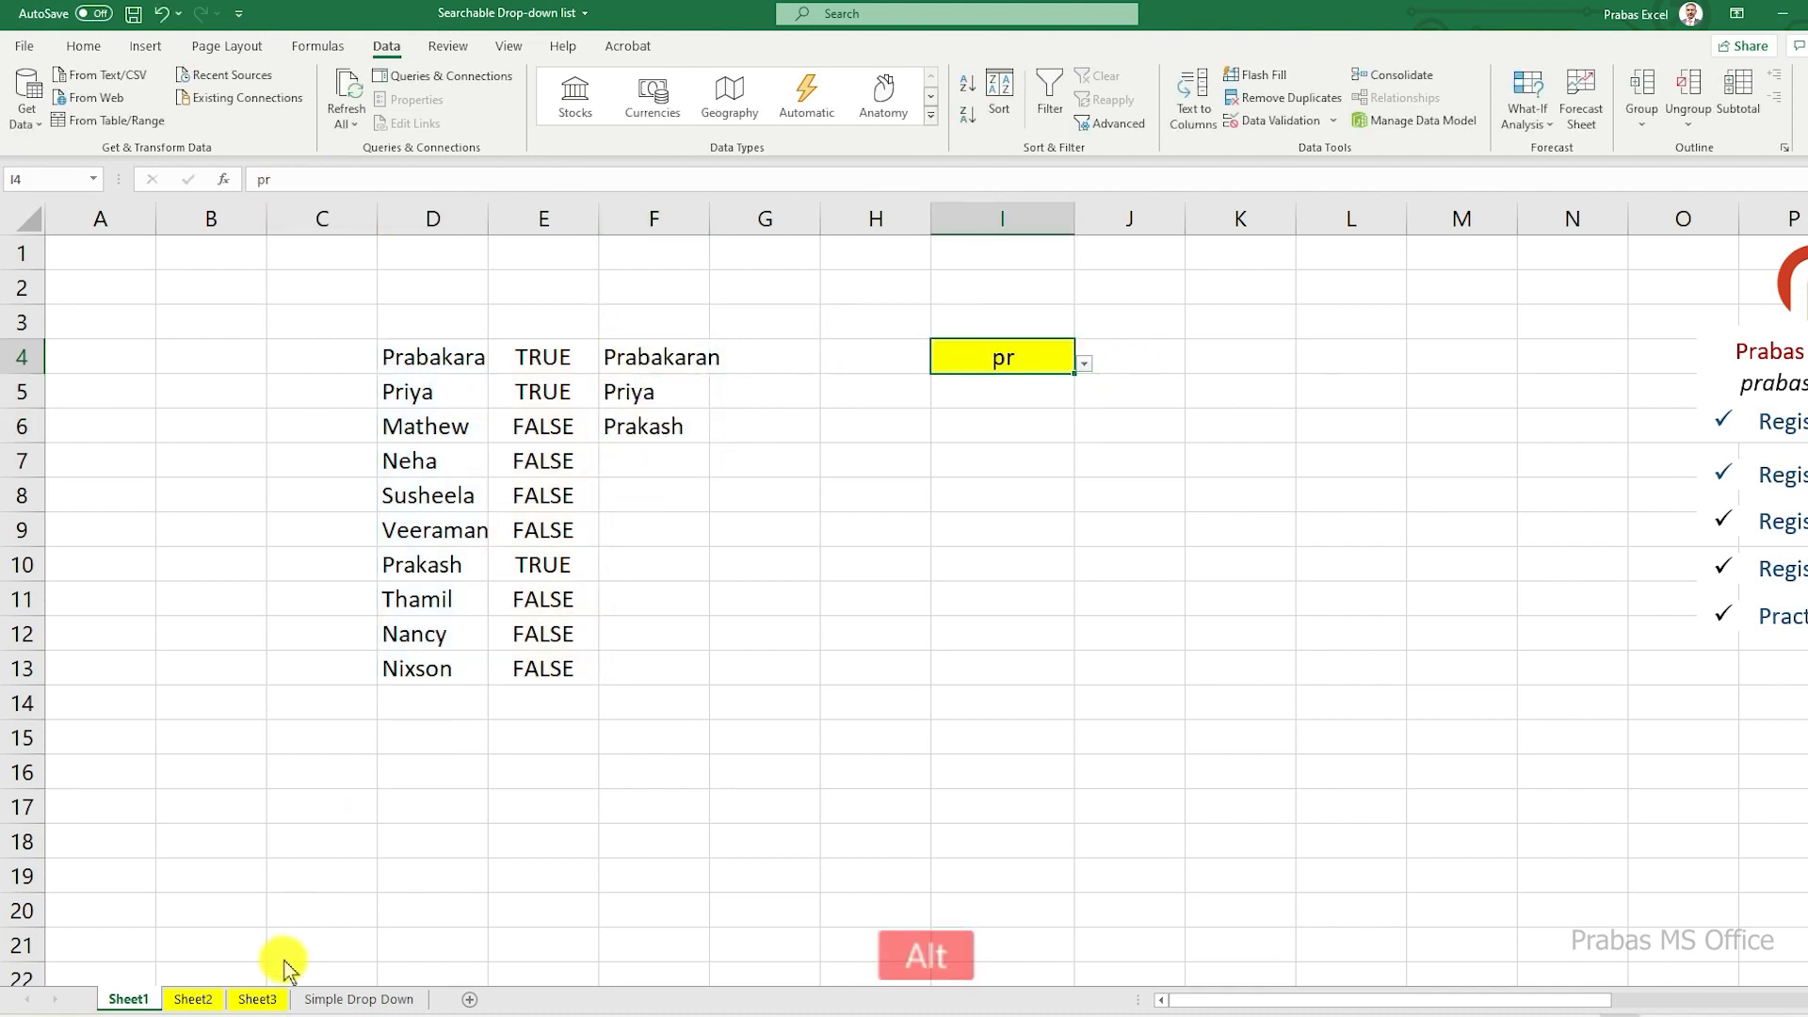
# Step: Switch to Google Sheets, view the list in cell D7's drop-down, and close it without choosing a name
pyautogui.hotkey('alt', 'Tab')
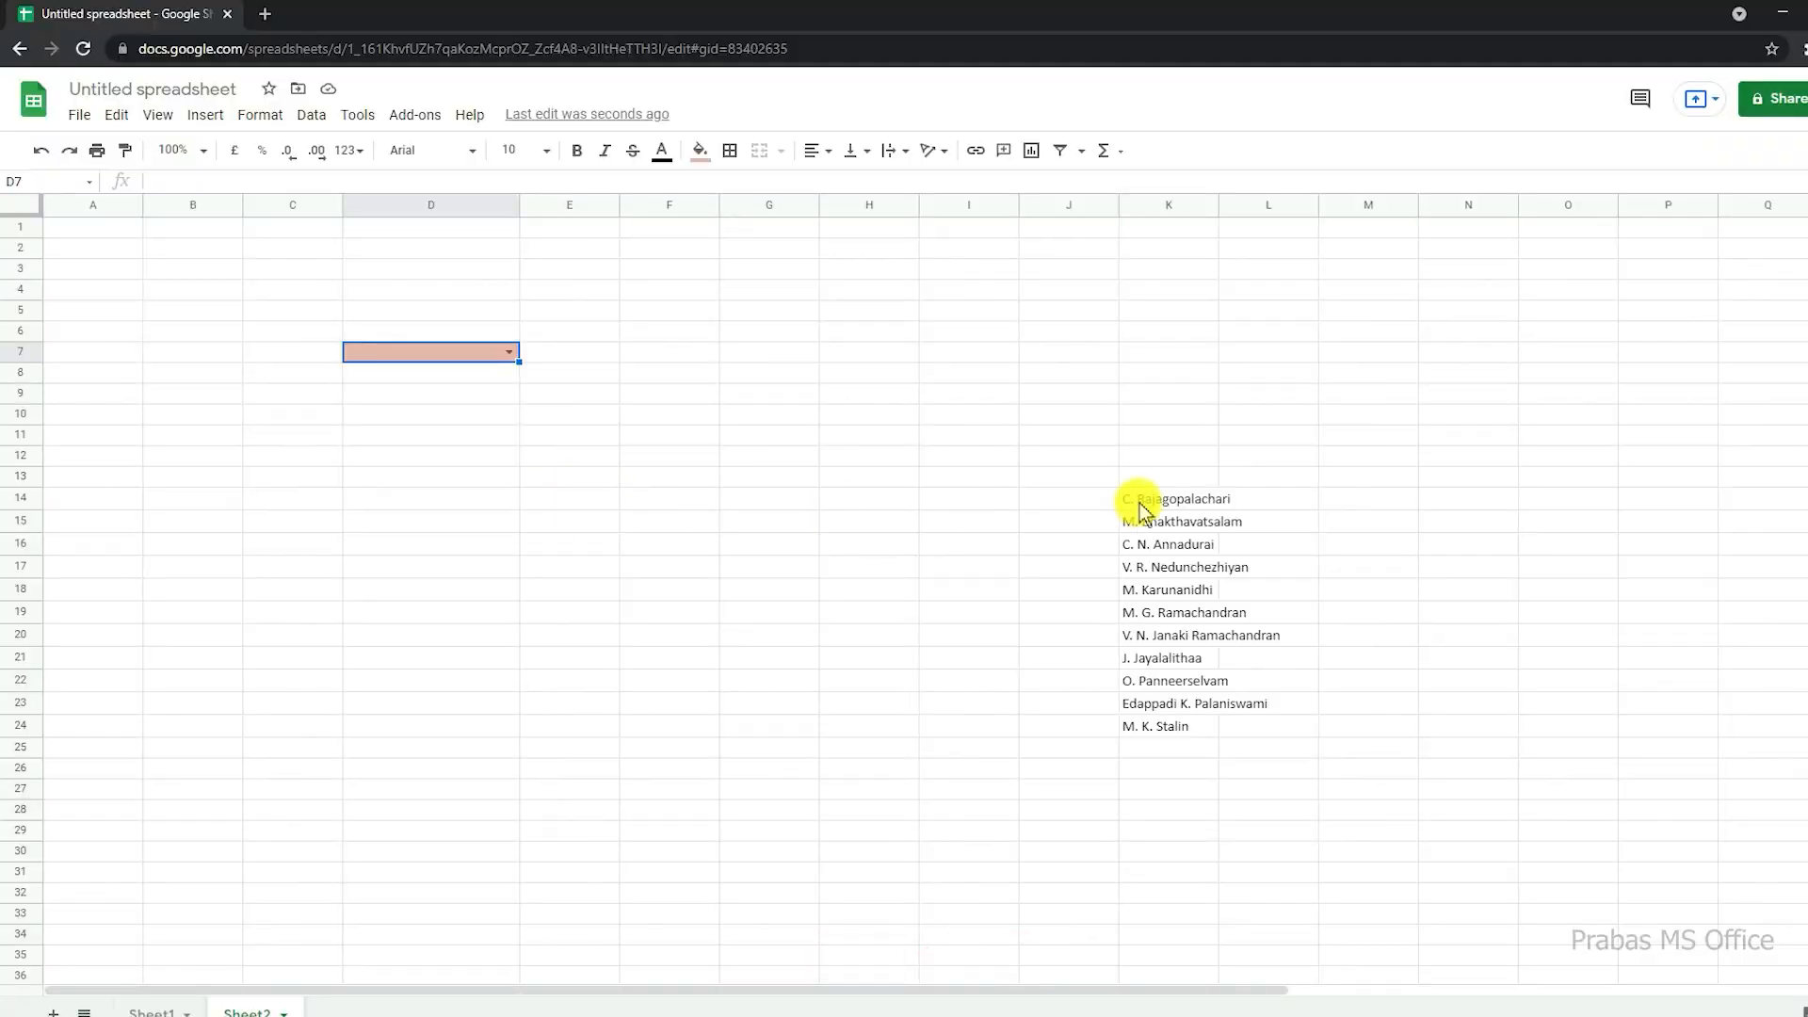
pyautogui.click(510, 351)
pyautogui.press('Escape')
# Step: Switch to the Word document SL1 and look through the questionnaire table down to question 5, "Select the current Chief Minister."
pyautogui.click(127, 1016)
pyautogui.scroll(5, 718, 476)
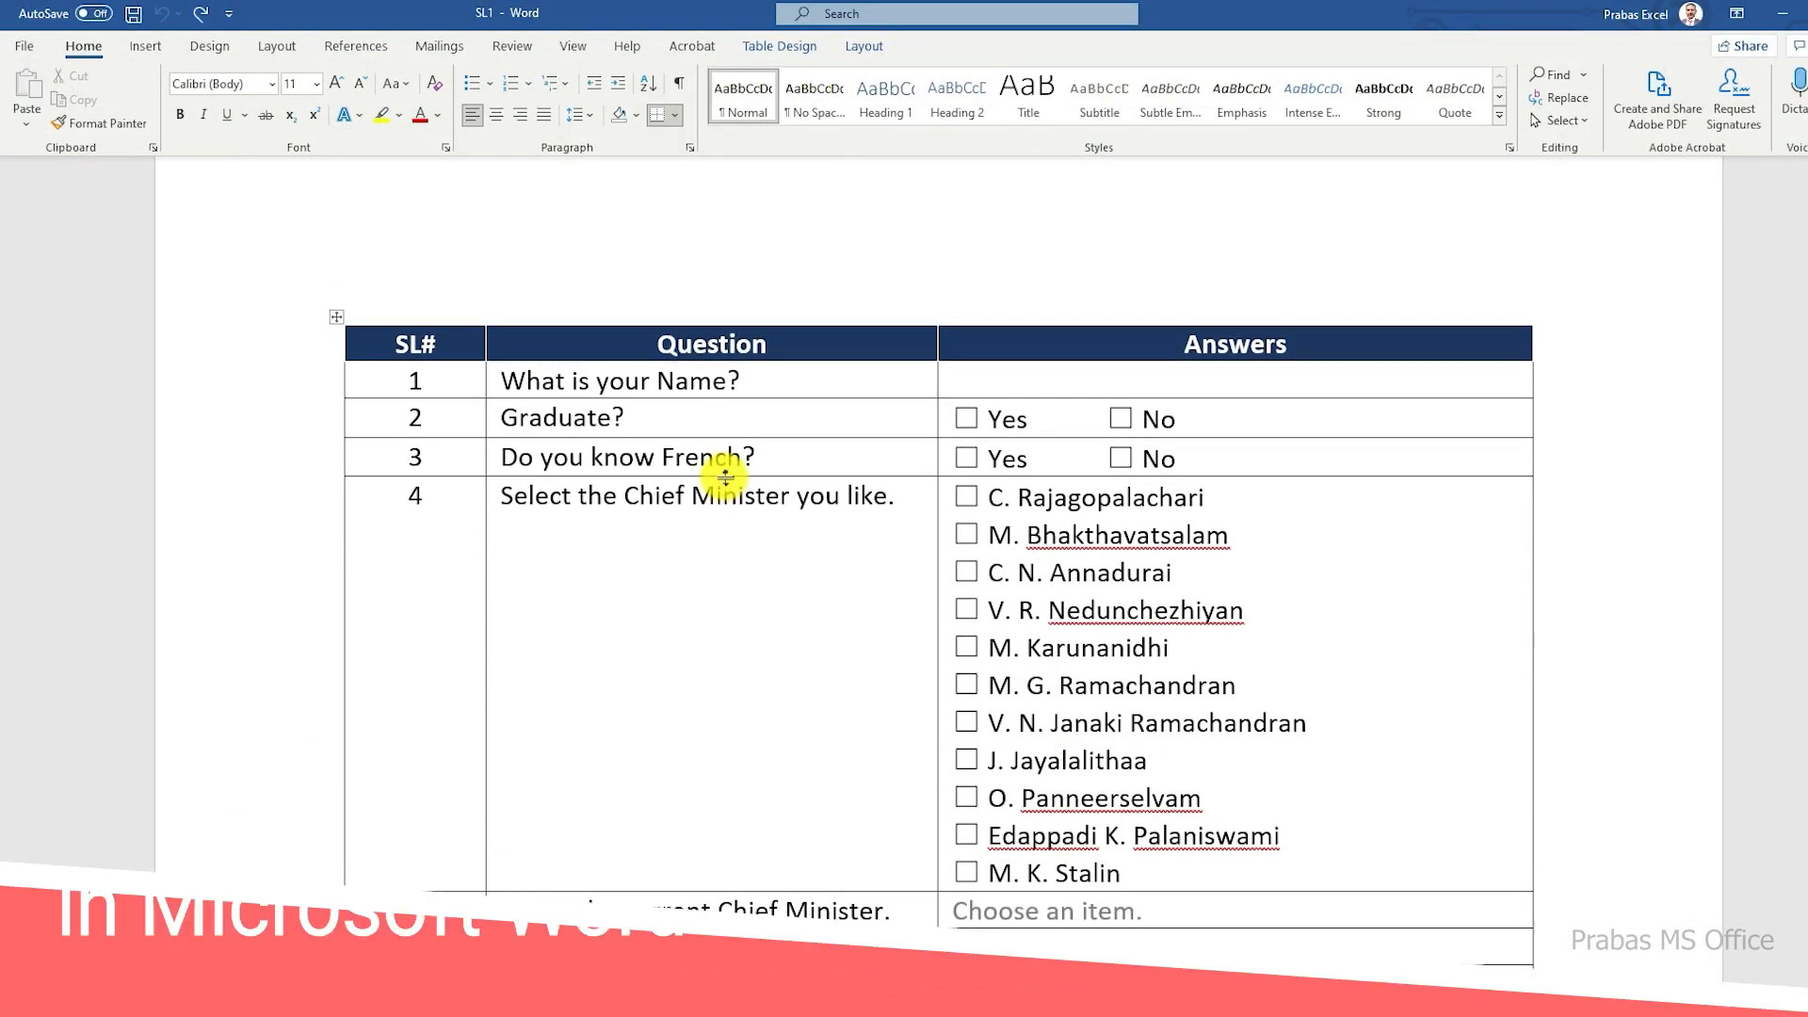
pyautogui.scroll(-4, 726, 477)
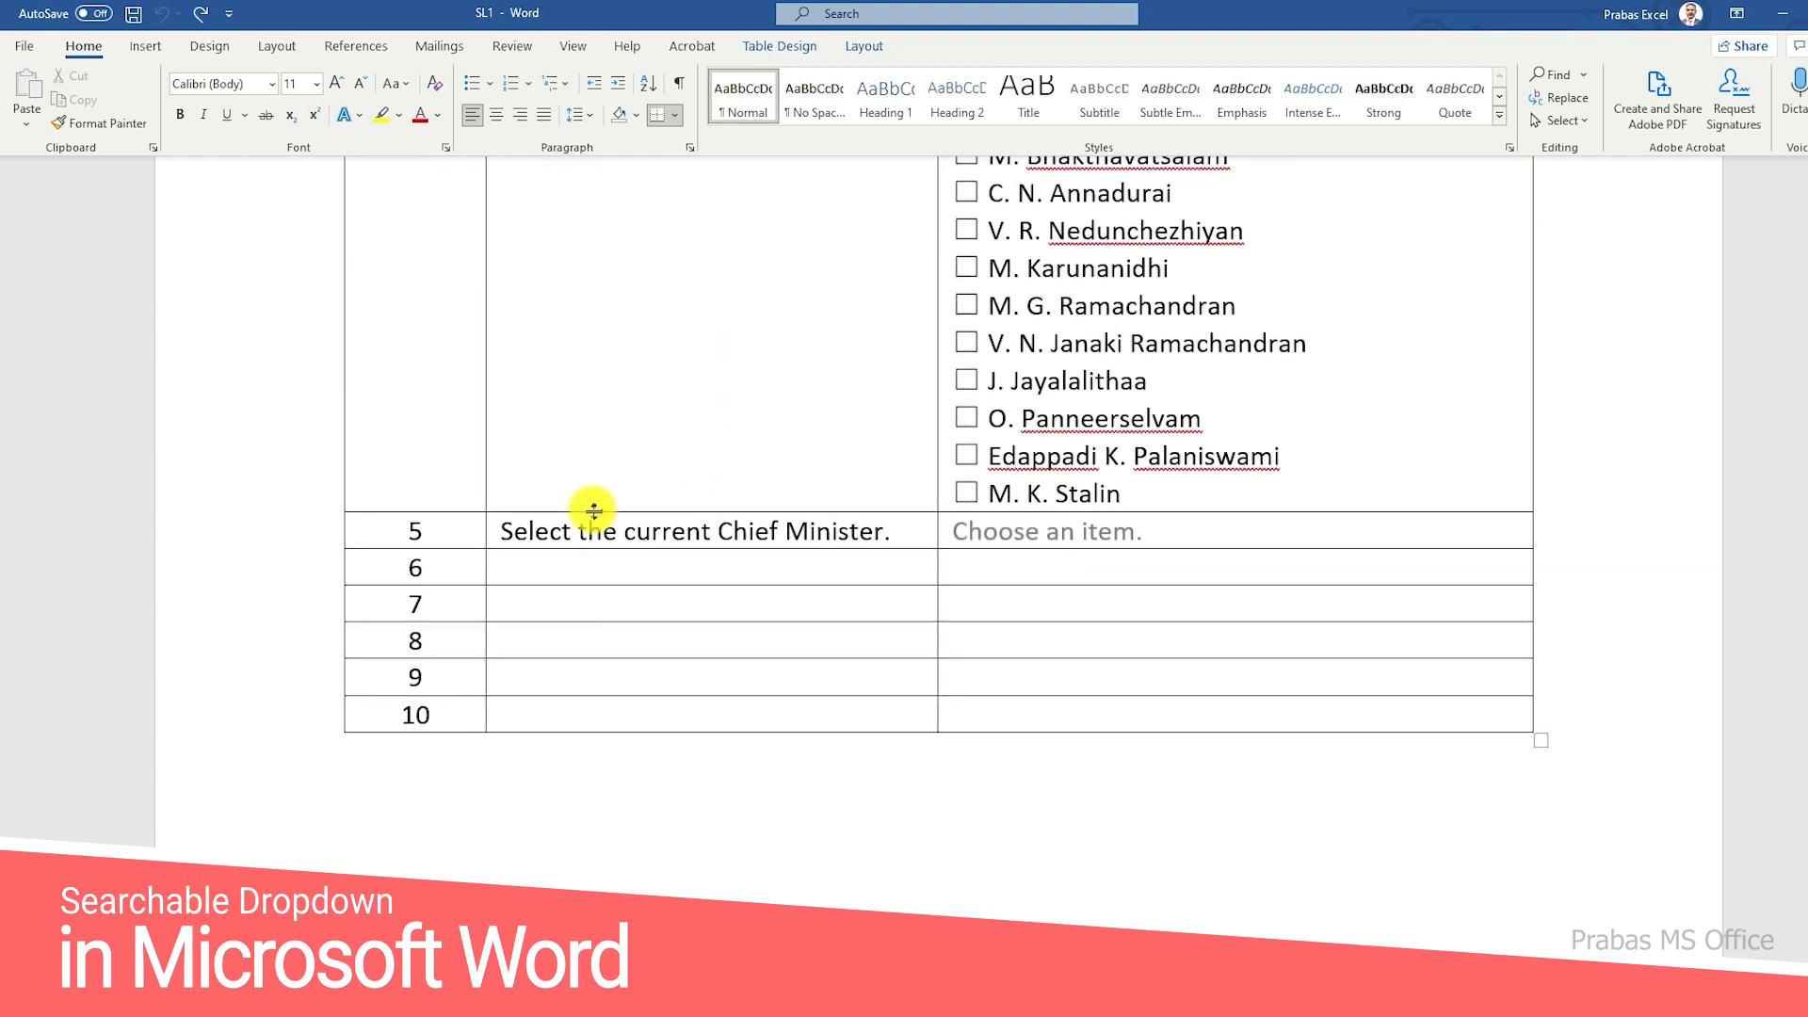
pyautogui.moveTo(521, 533); pyautogui.dragTo(772, 523)
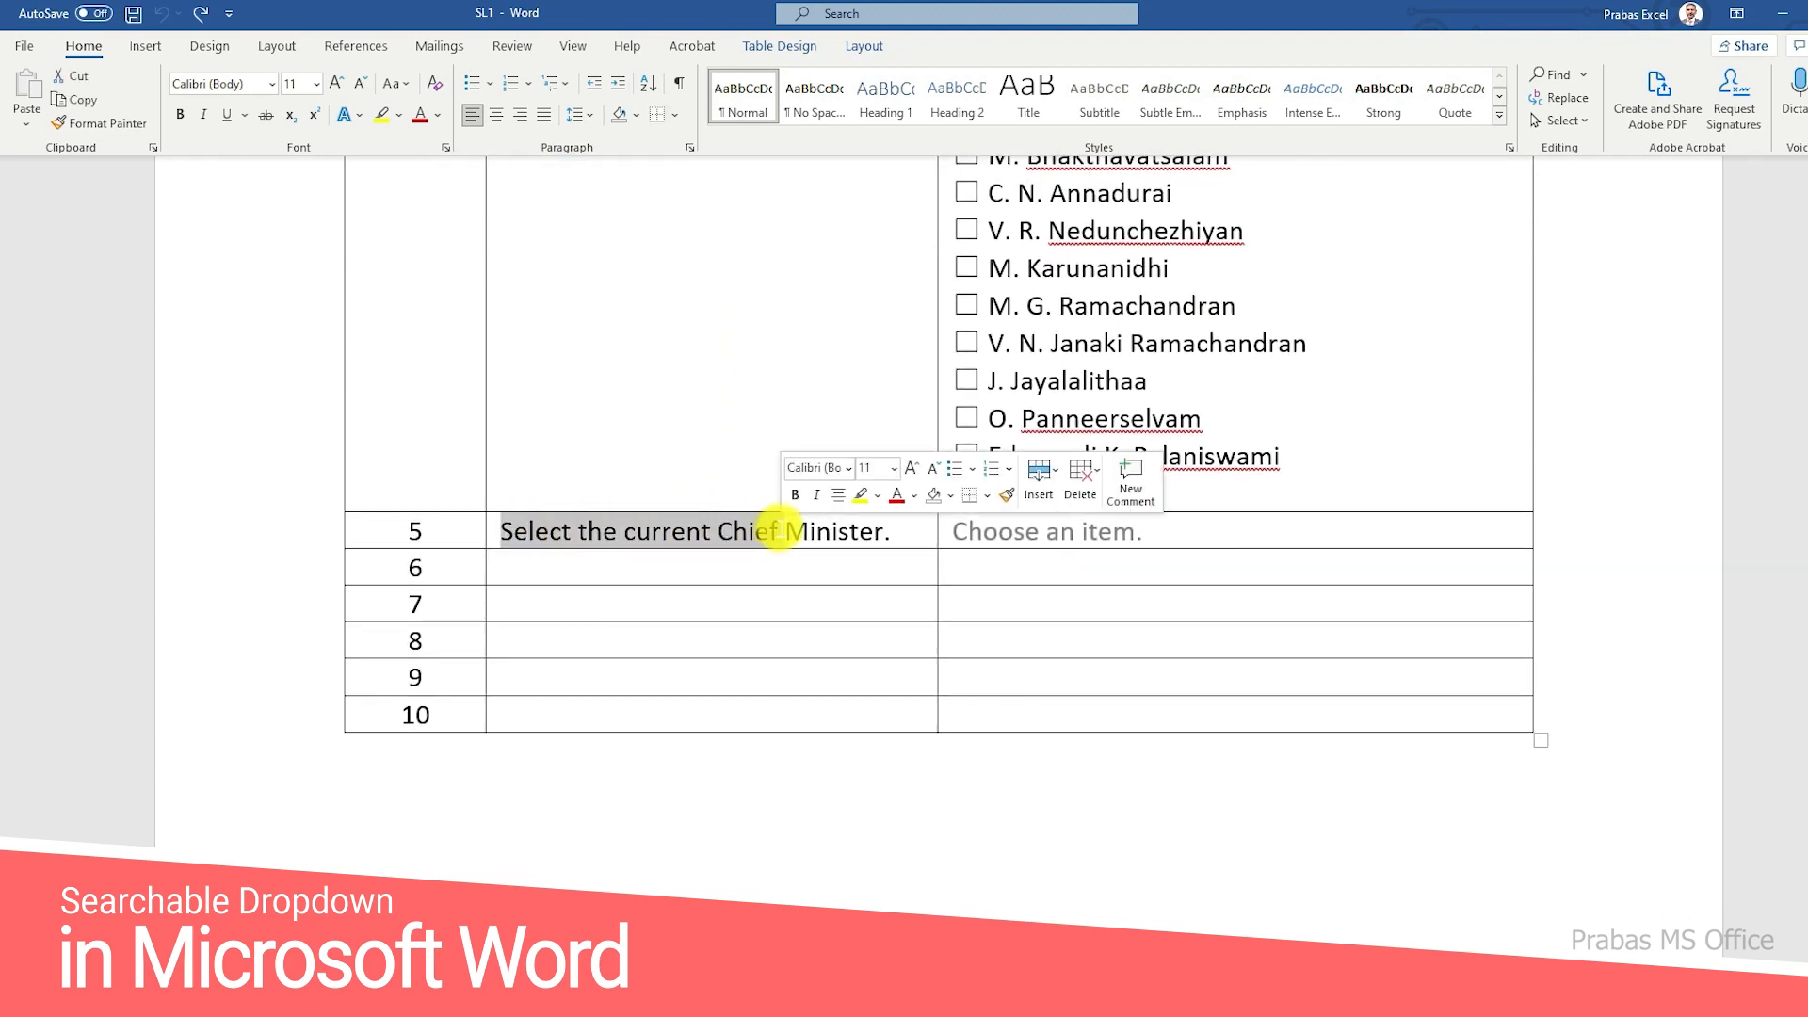
pyautogui.click(780, 530)
# Step: Choose M. K. Stalin from the drop-down list in the answer cell of question 5
pyautogui.click(1040, 524)
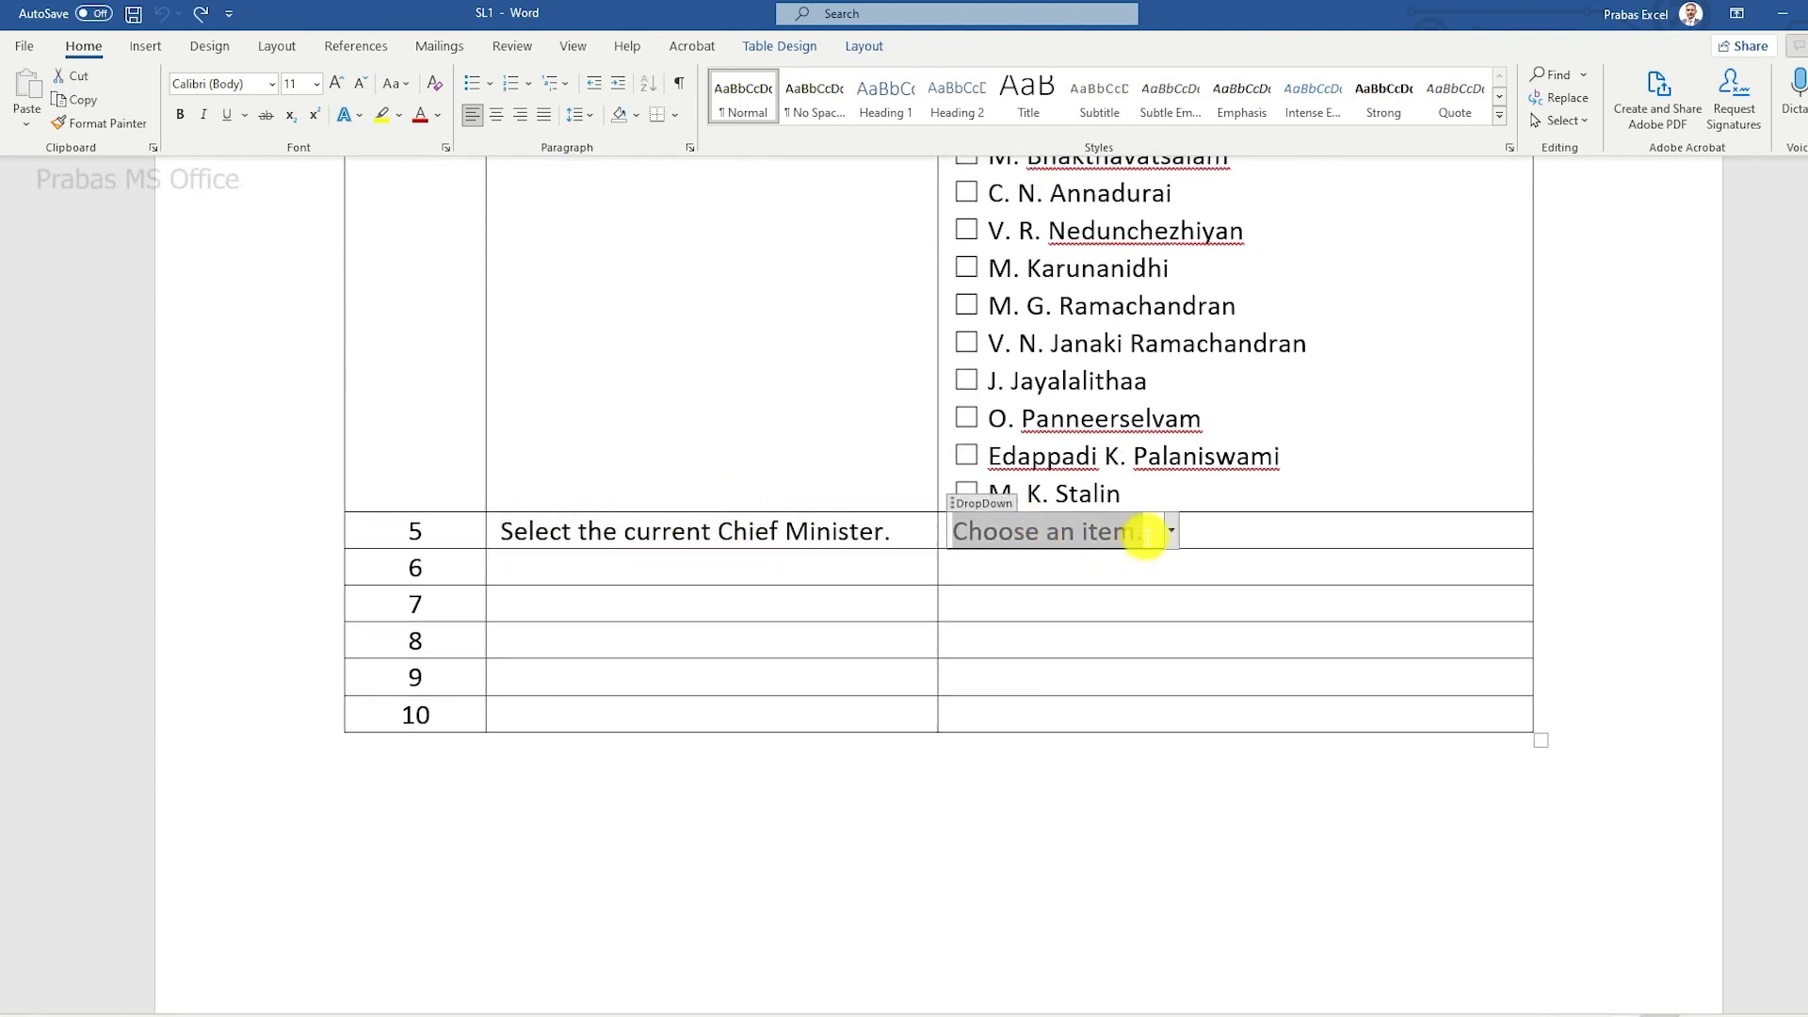
pyautogui.click(1173, 534)
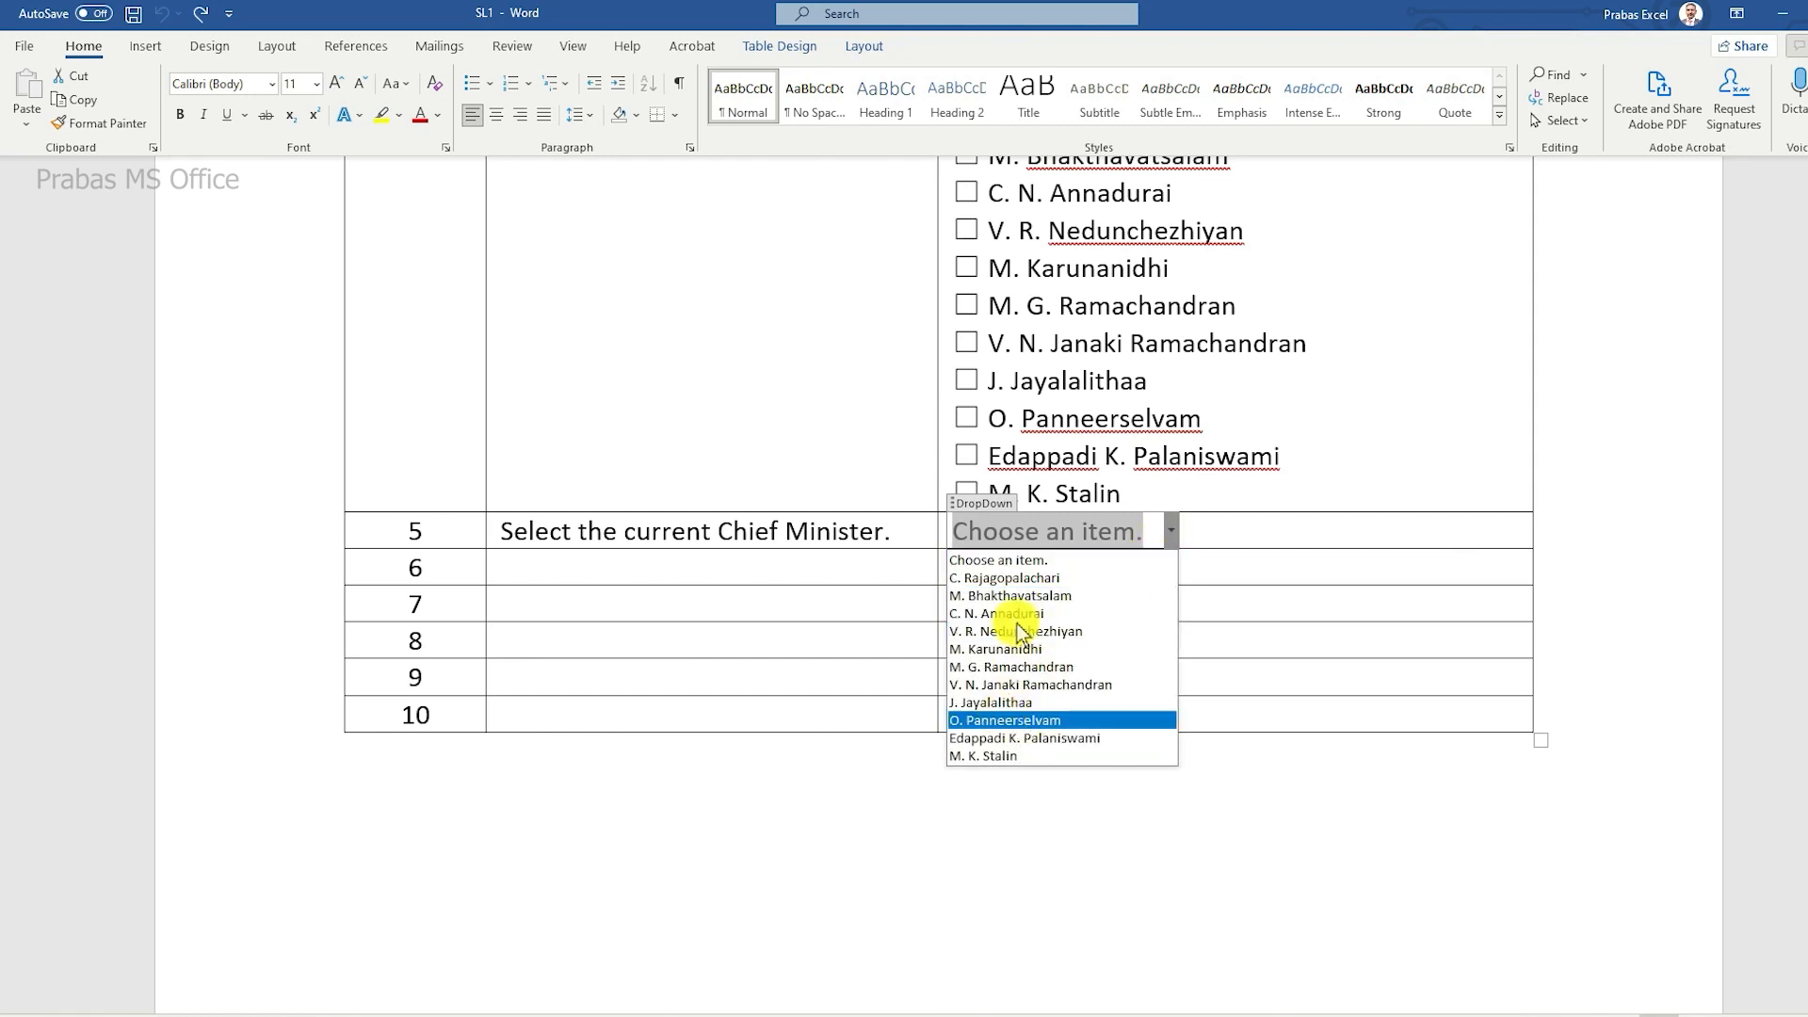
pyautogui.click(983, 756)
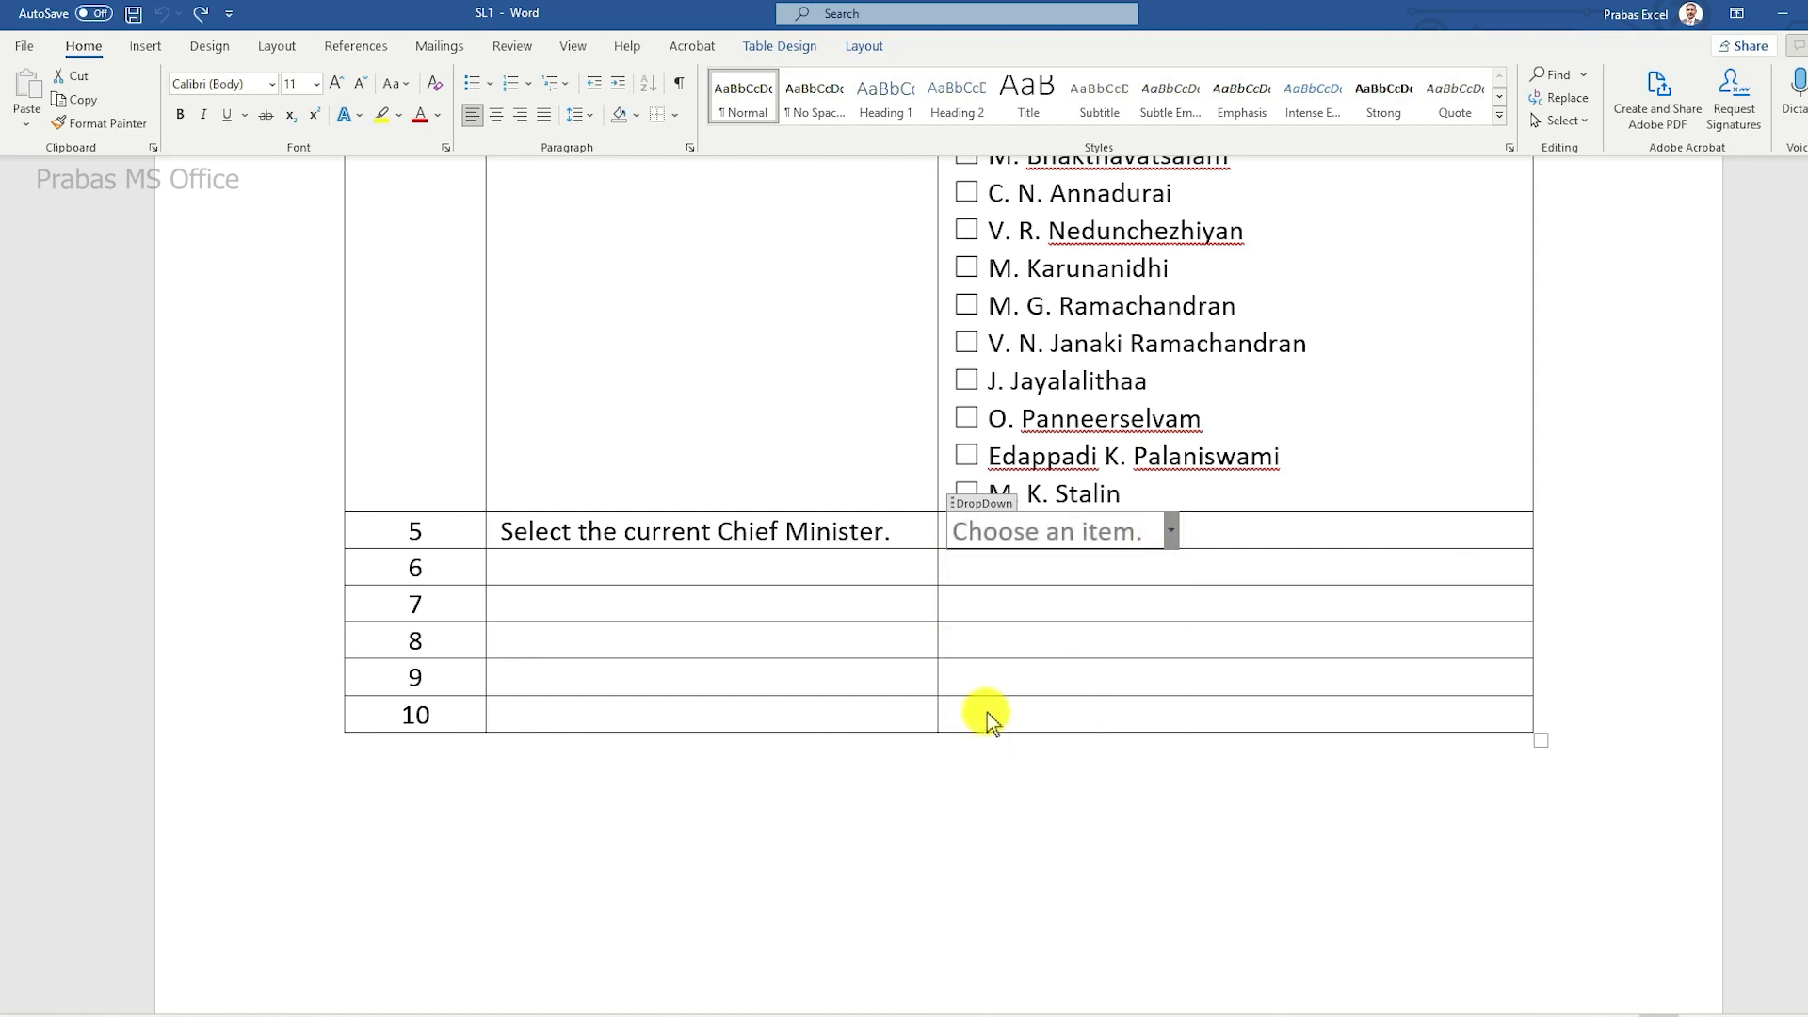
pyautogui.click(922, 562)
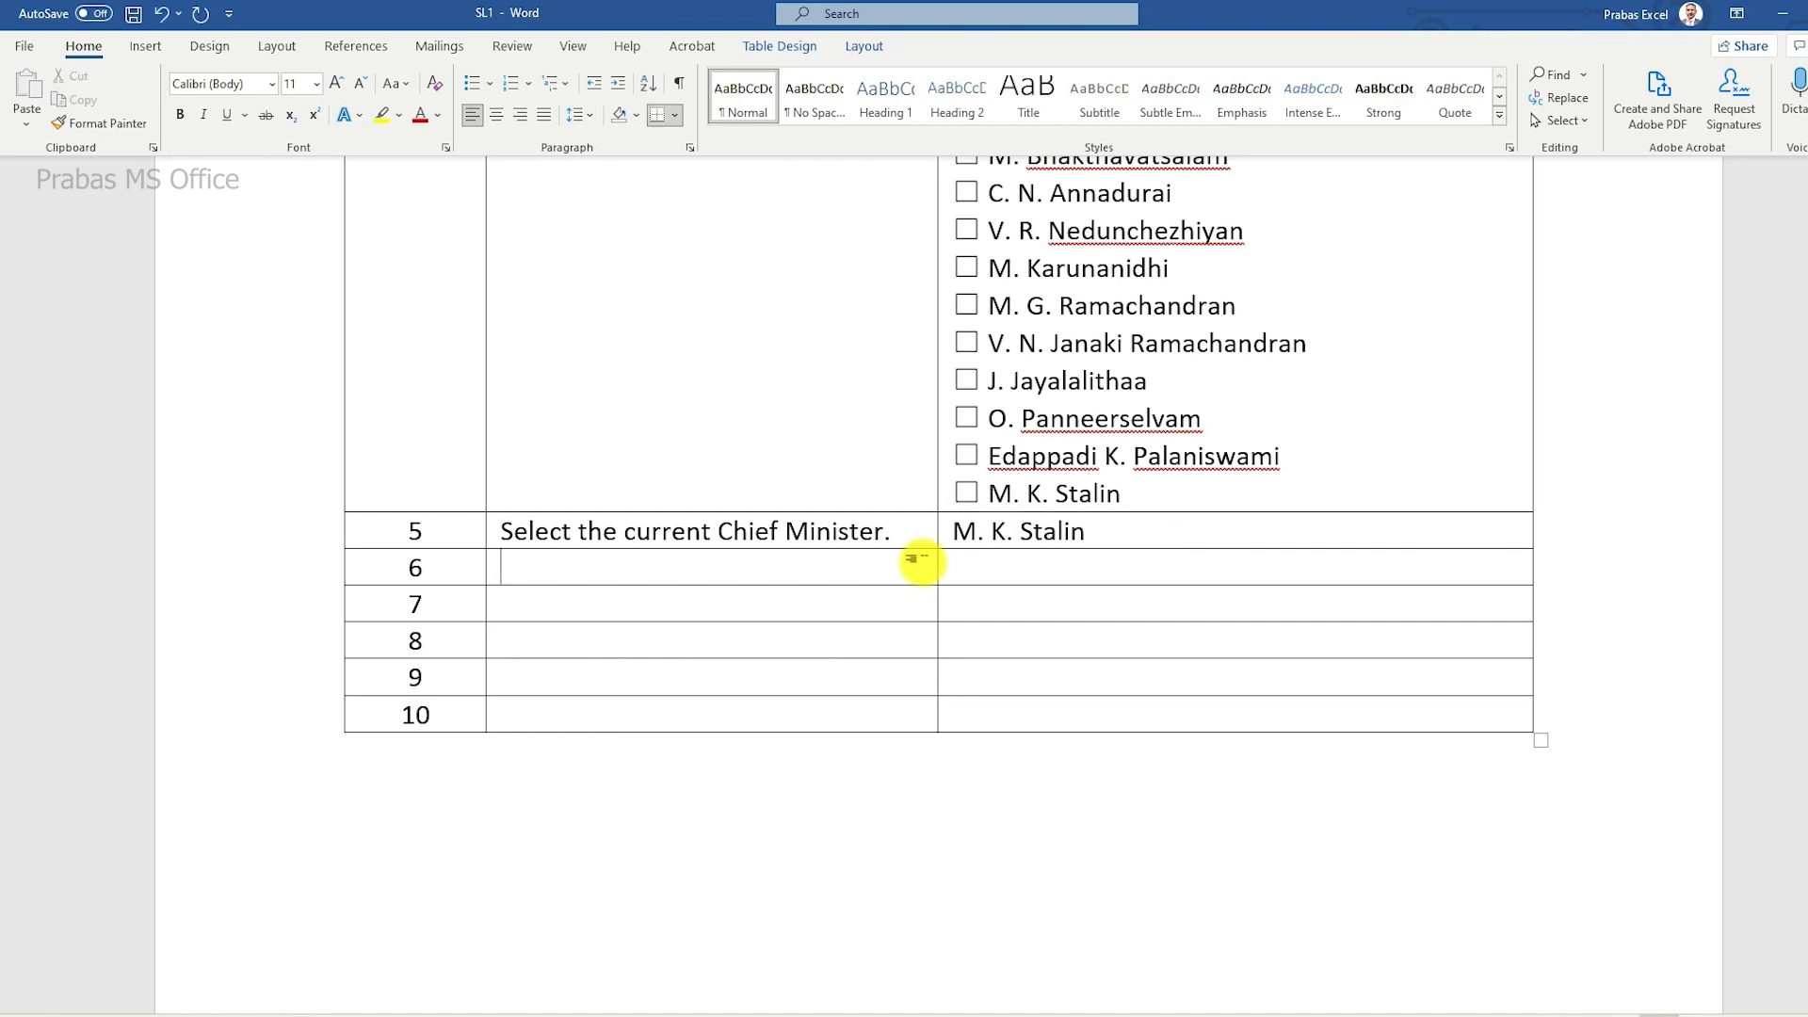
# Step: Switch to the Excel workbook's Simple Drop Down sheet and select the source names in F8:F18
pyautogui.scroll(3, 918, 562)
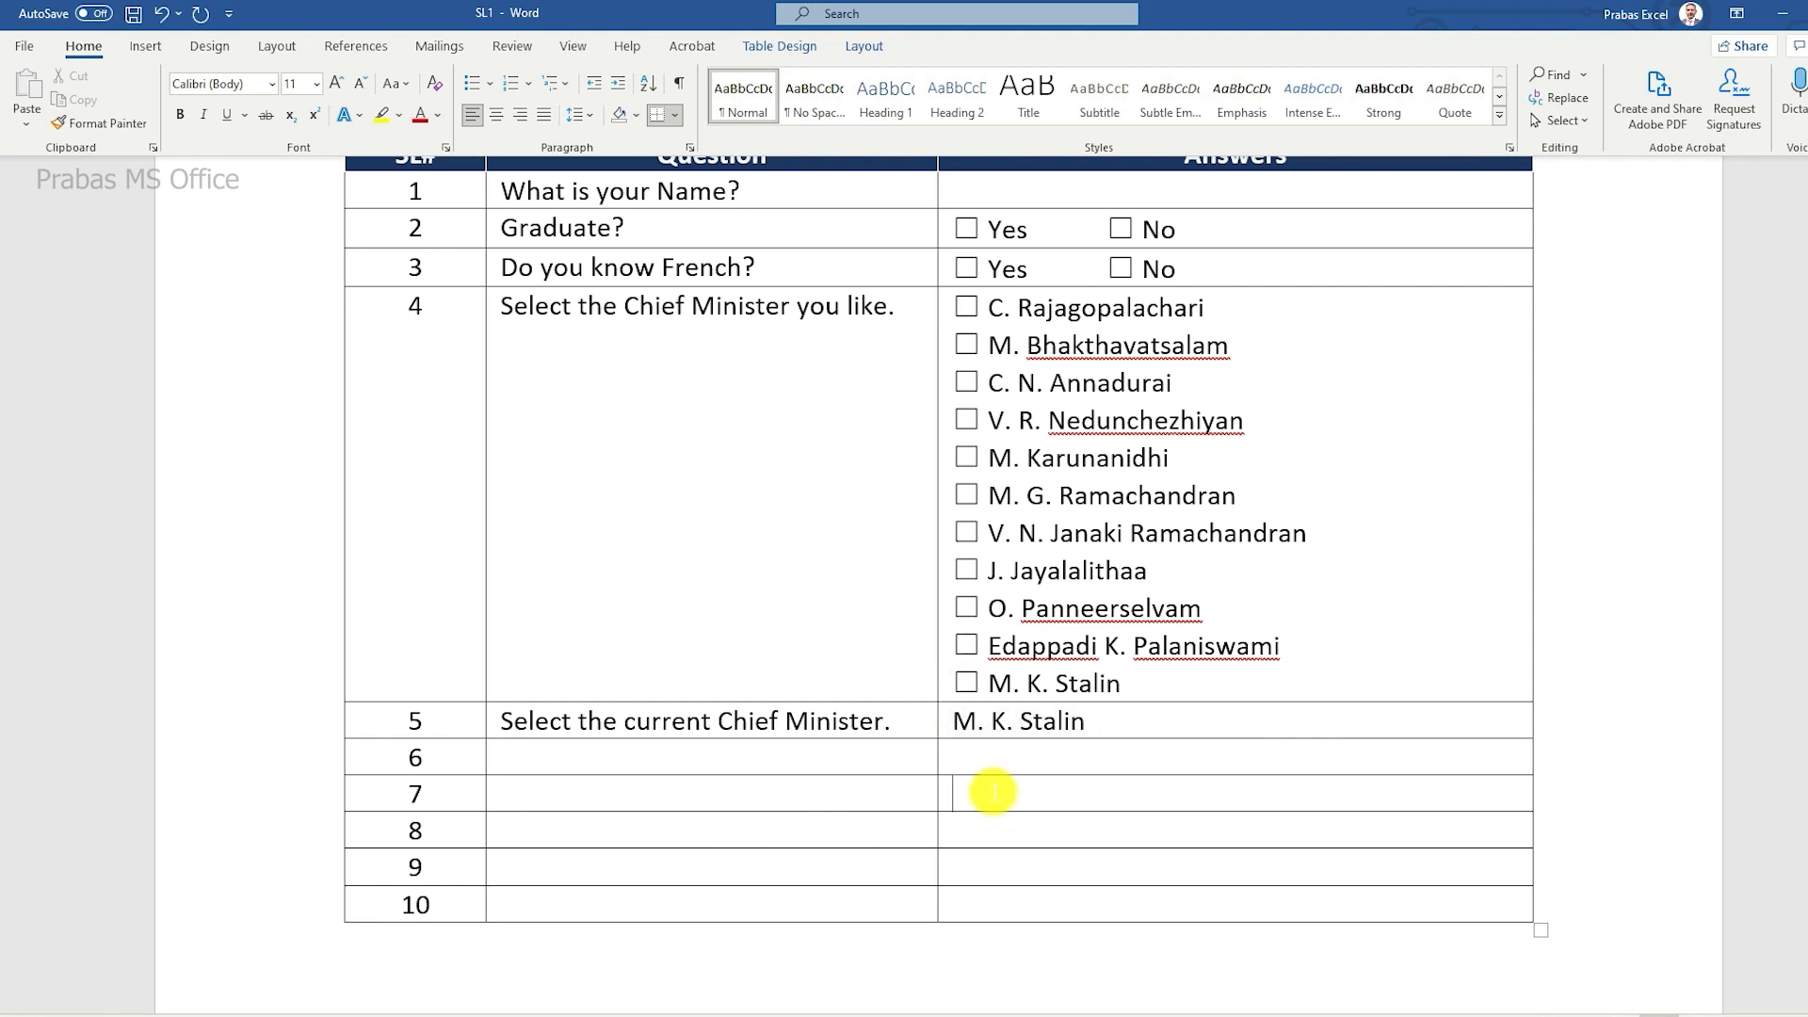
pyautogui.hotkey('alt', 'Tab')
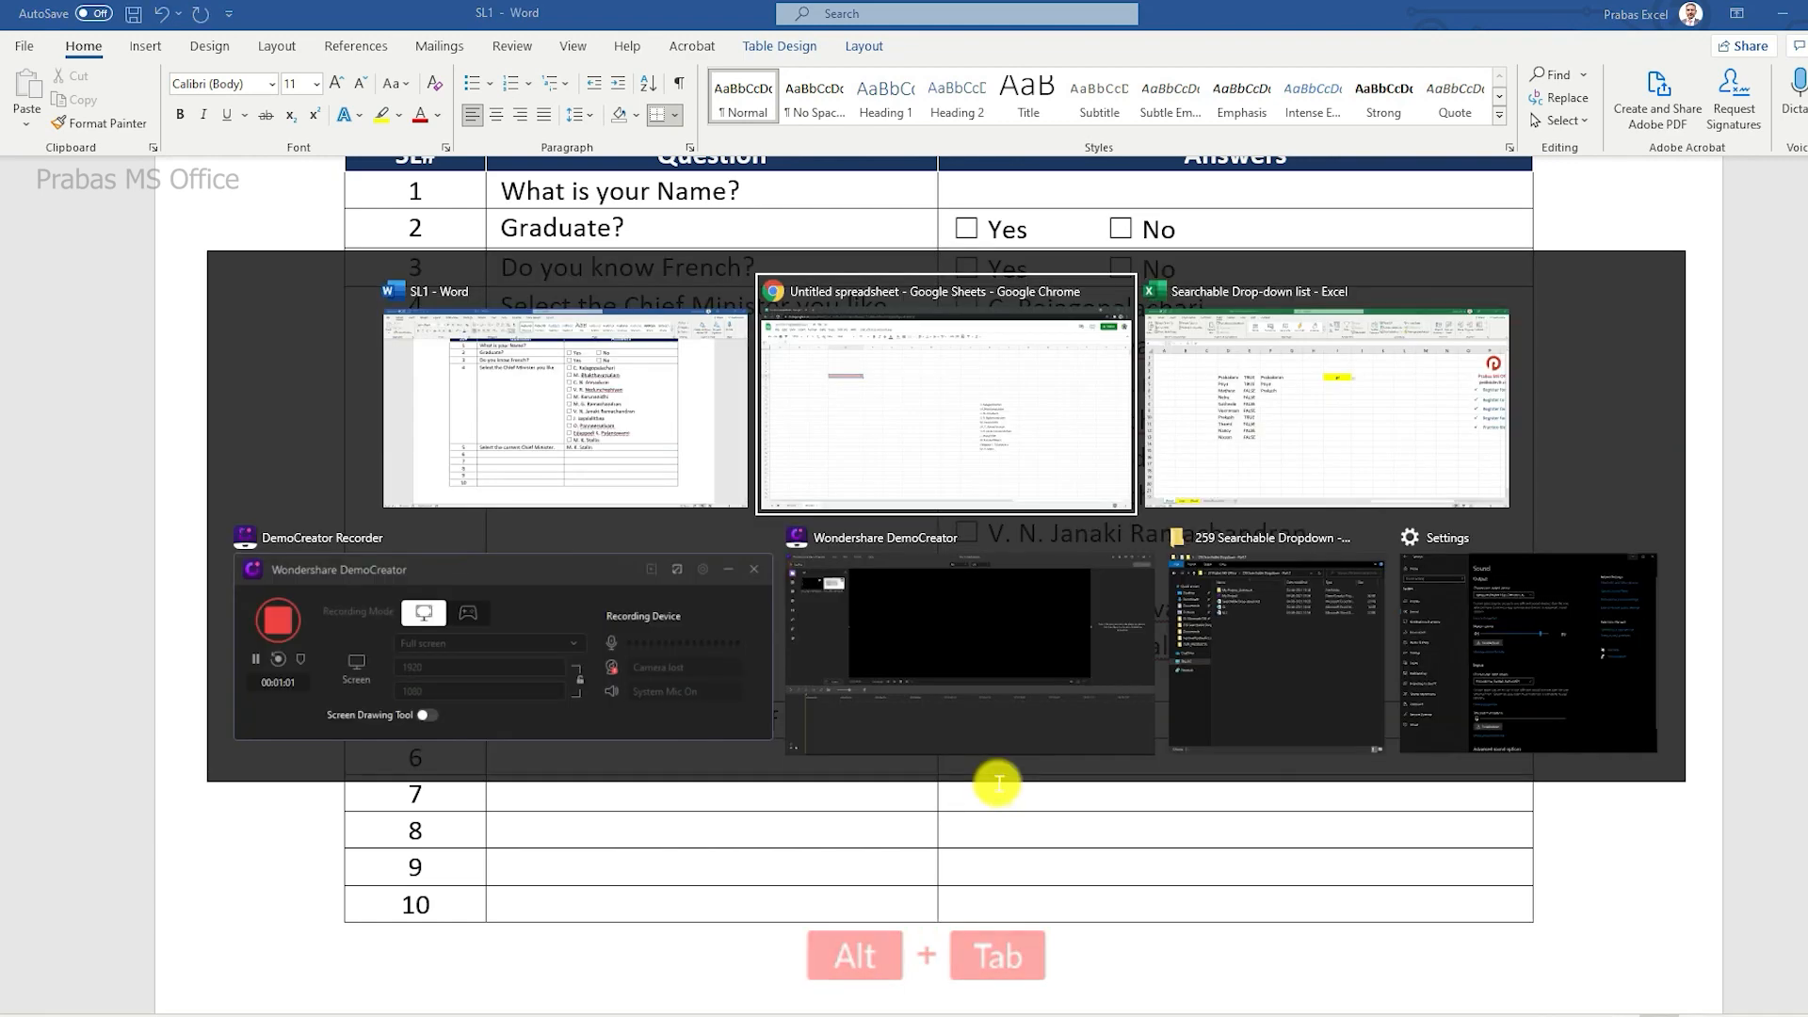
pyautogui.hotkey('alt', 'Tab')
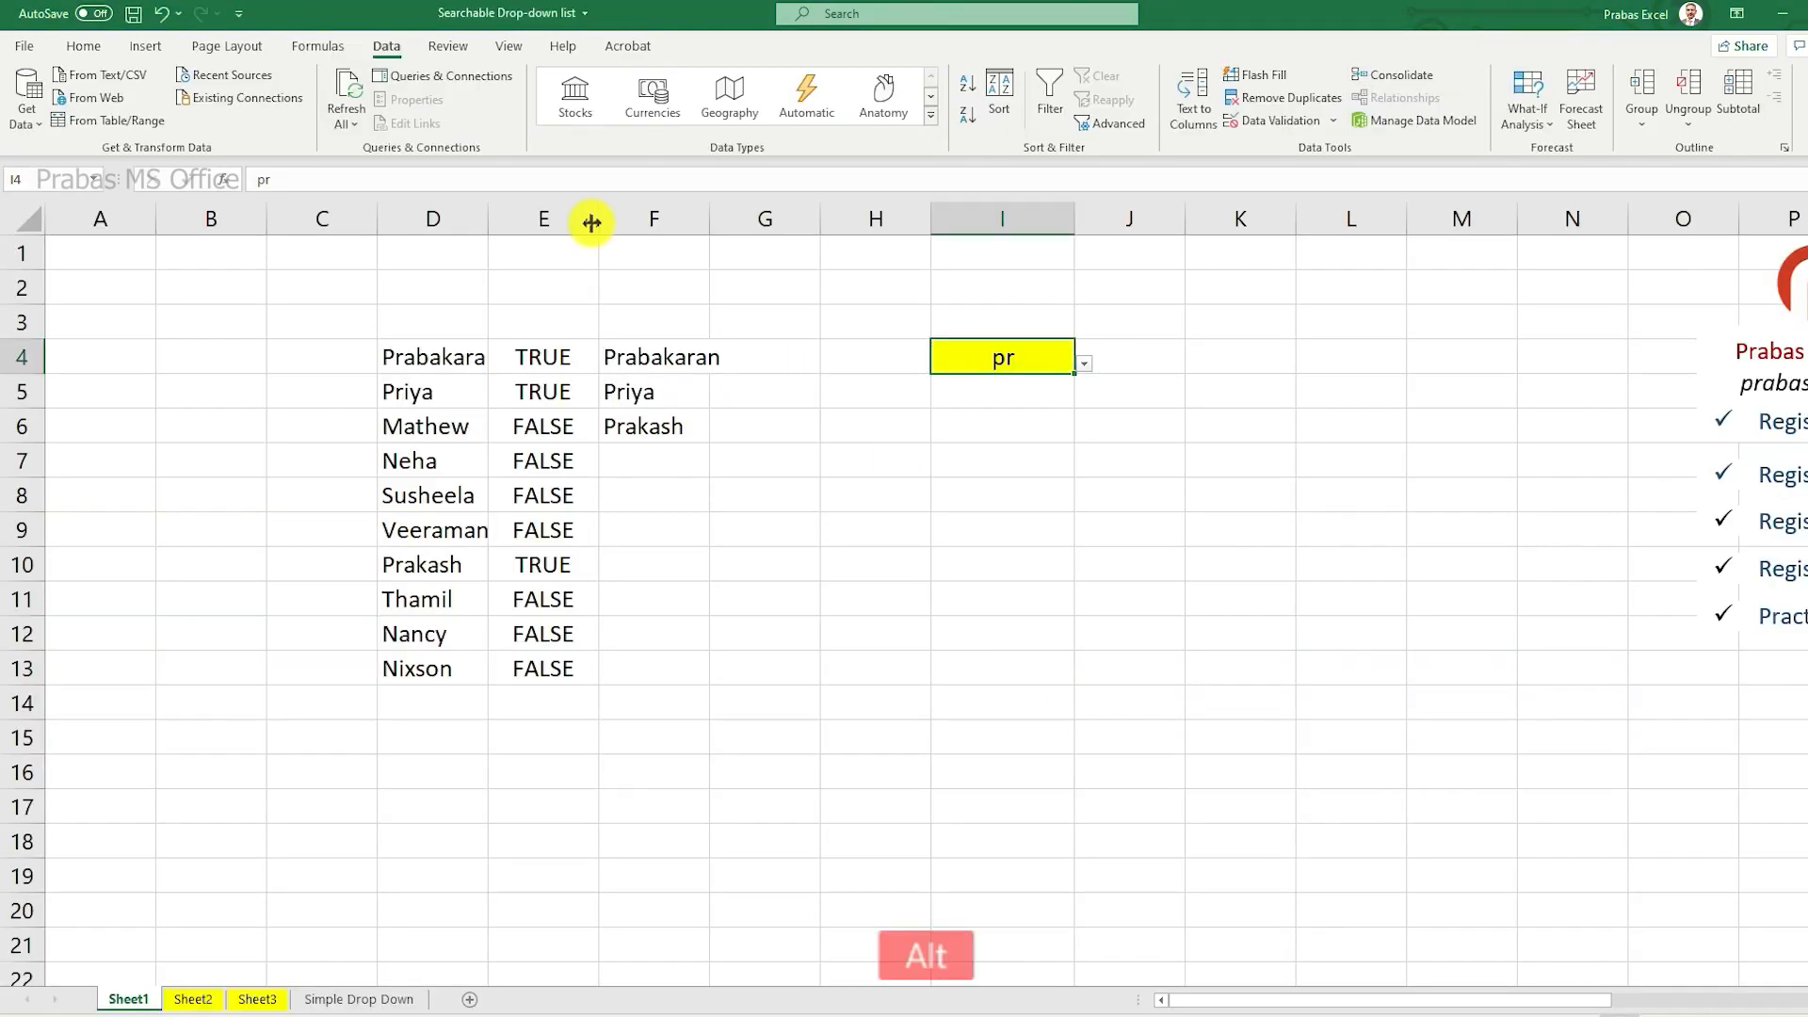
pyautogui.hotkey('alt', 'Tab')
pyautogui.hotkey('alt', 'Tab')
pyautogui.click(358, 998)
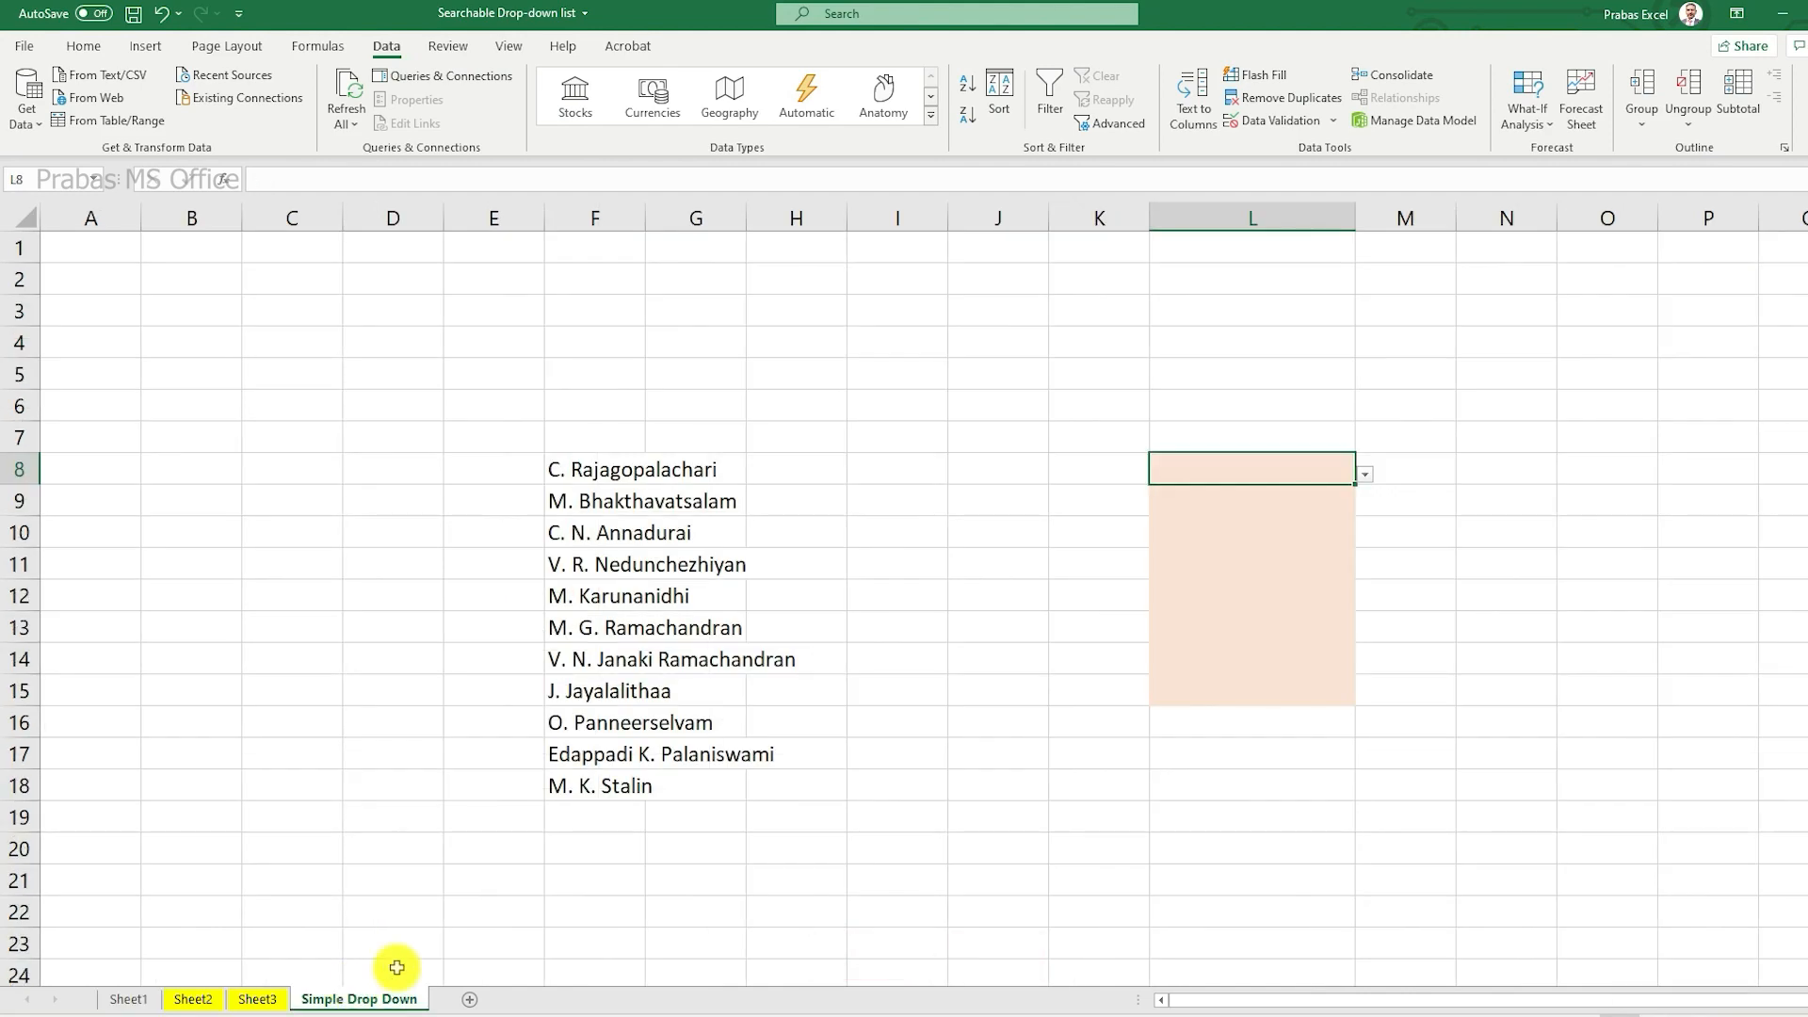
pyautogui.moveTo(607, 468); pyautogui.dragTo(603, 791)
# Step: Return to Word, check question 5's drop-down without changing its answer, and place the cursor in row 7's answer cell
pyautogui.hotkey('alt', 'Tab')
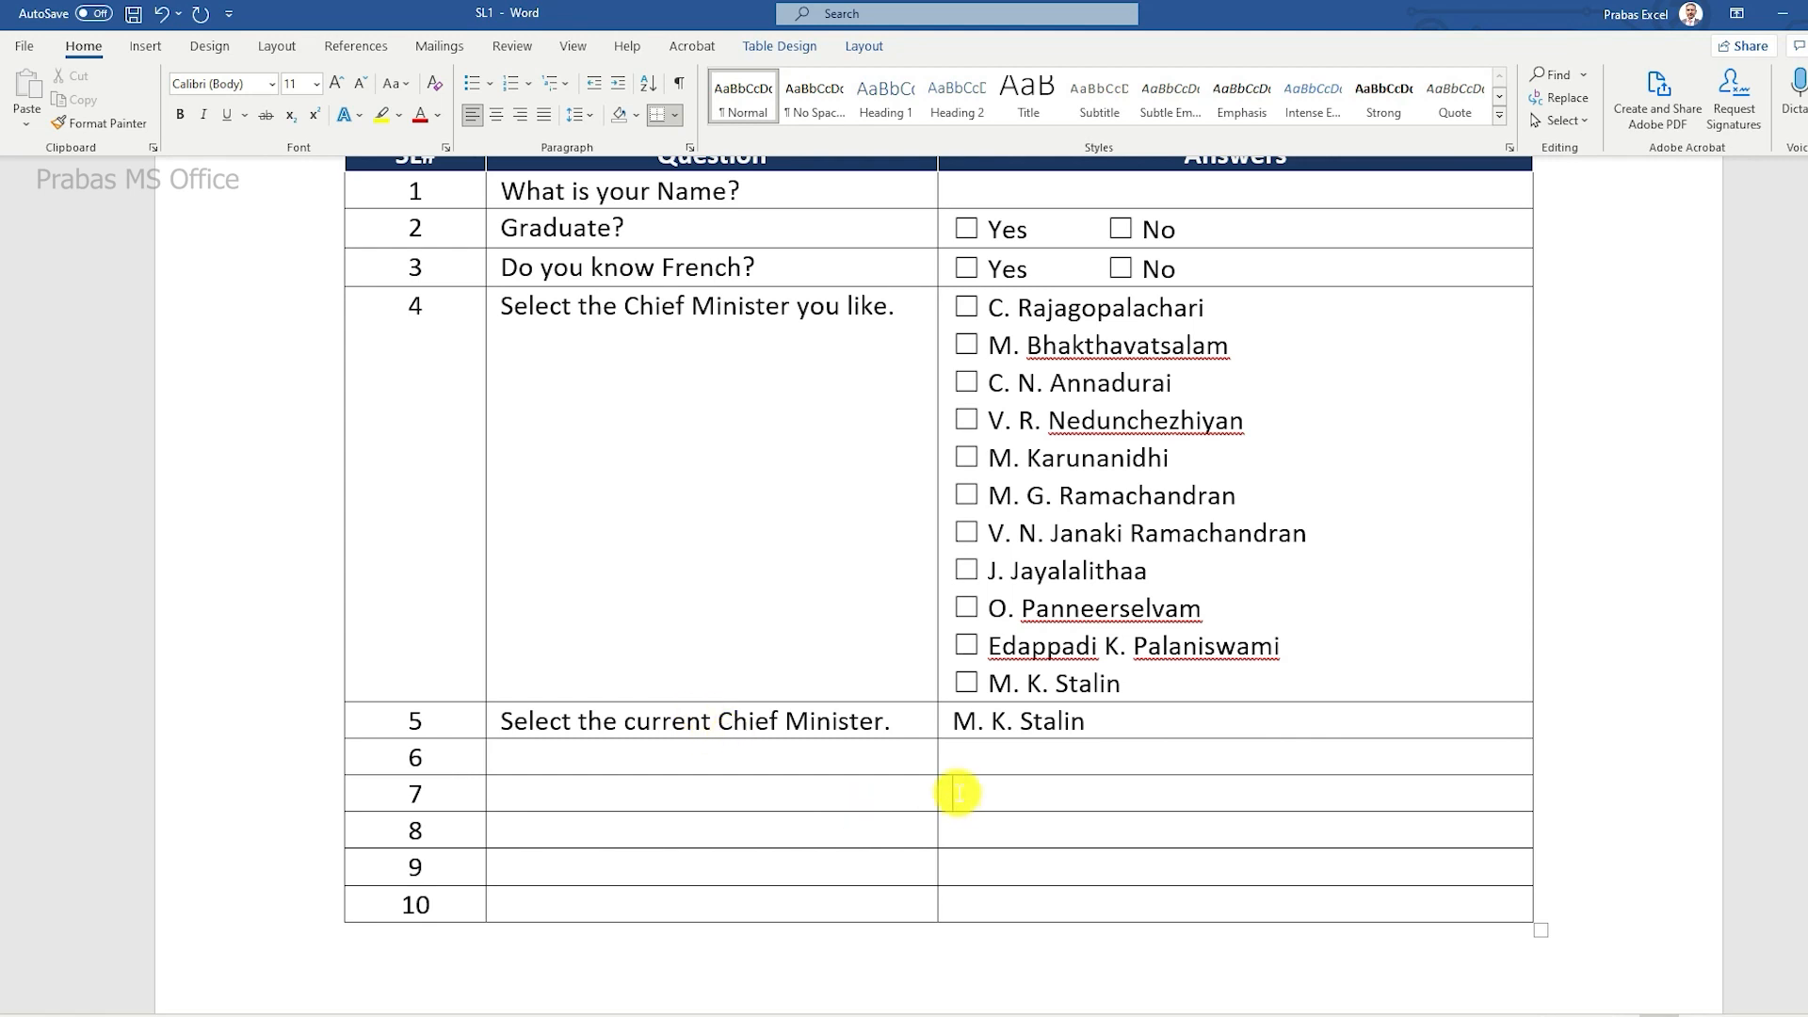
pyautogui.click(985, 720)
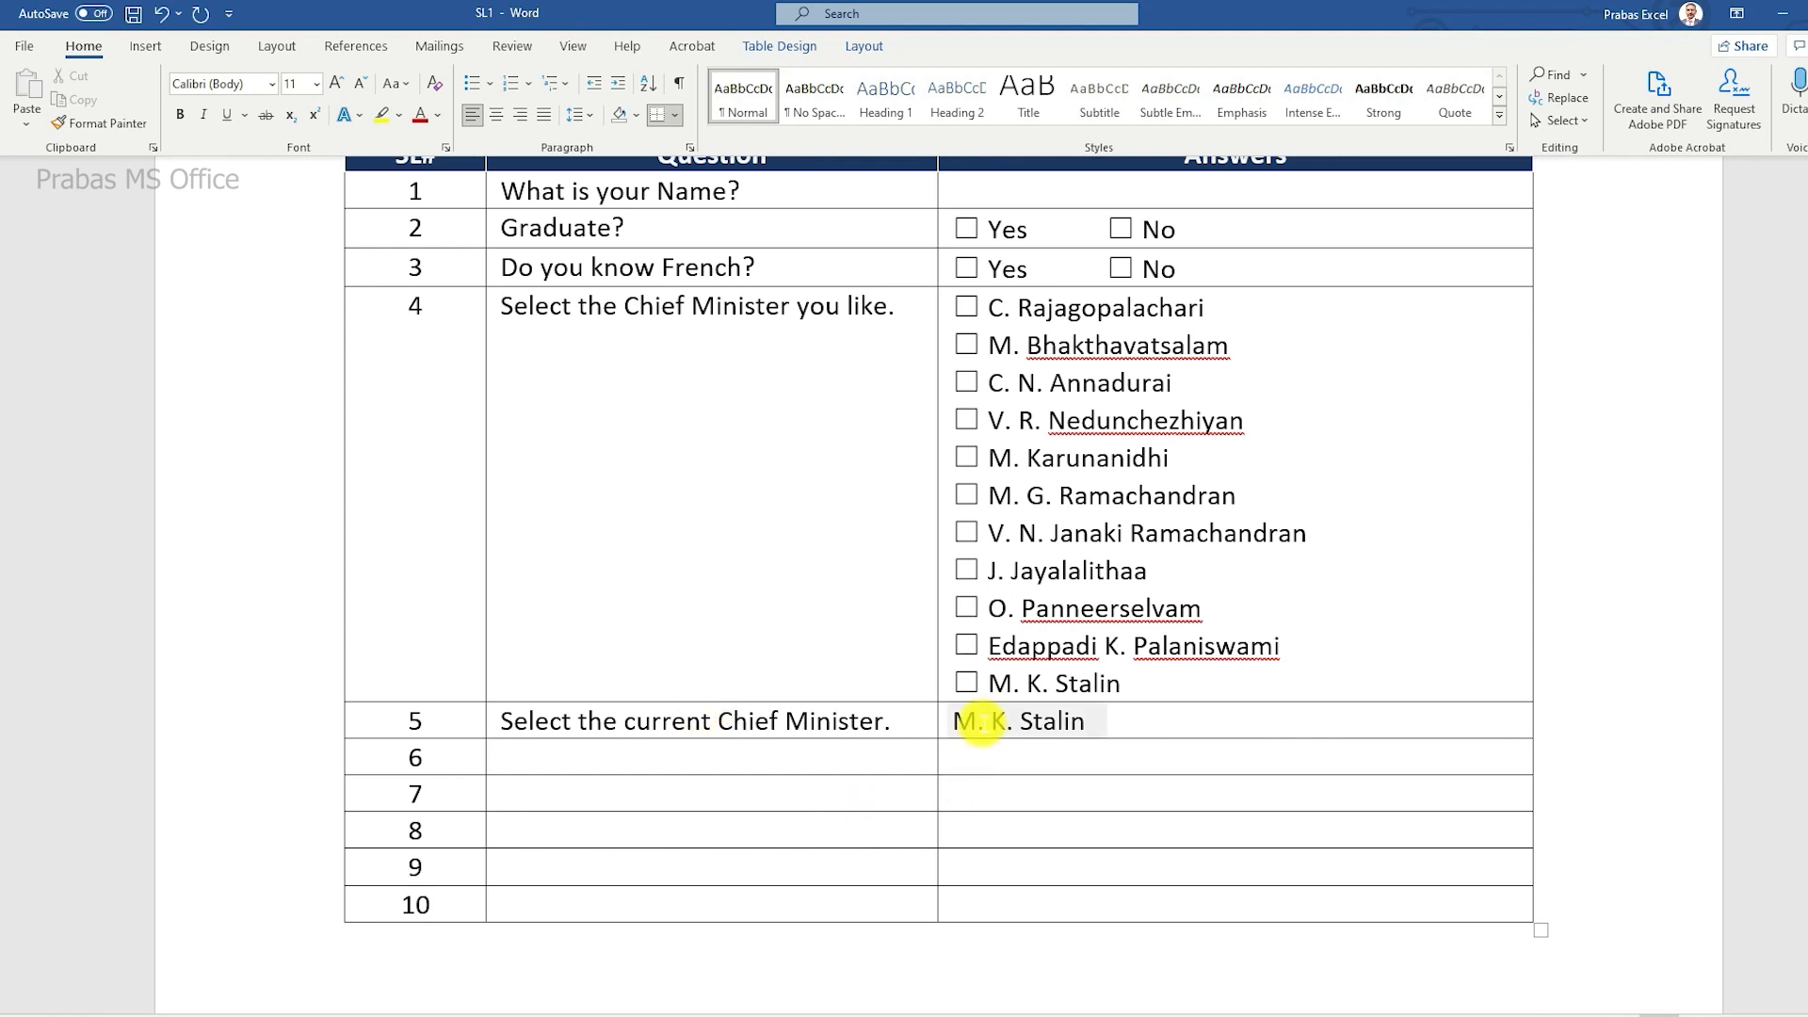
pyautogui.click(1114, 725)
pyautogui.click(1121, 728)
pyautogui.click(1100, 787)
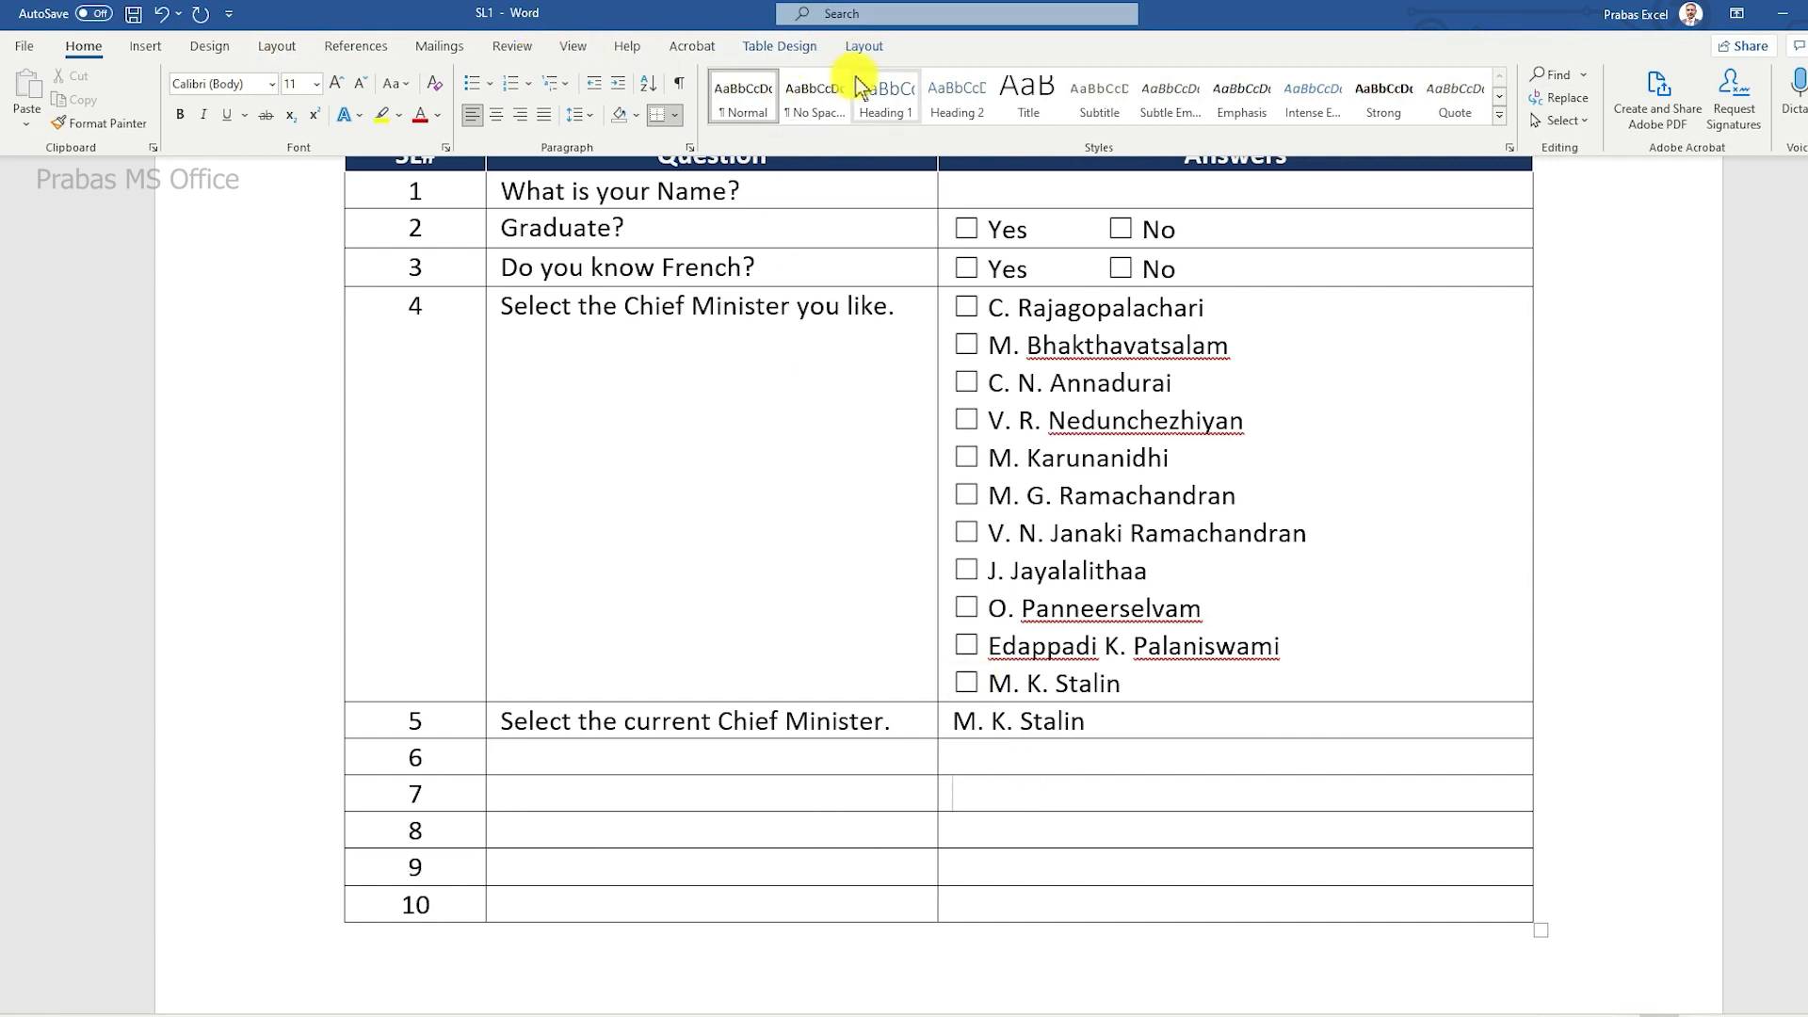
# Step: Enable the Developer tab through Word's ribbon customization options
pyautogui.click(28, 49)
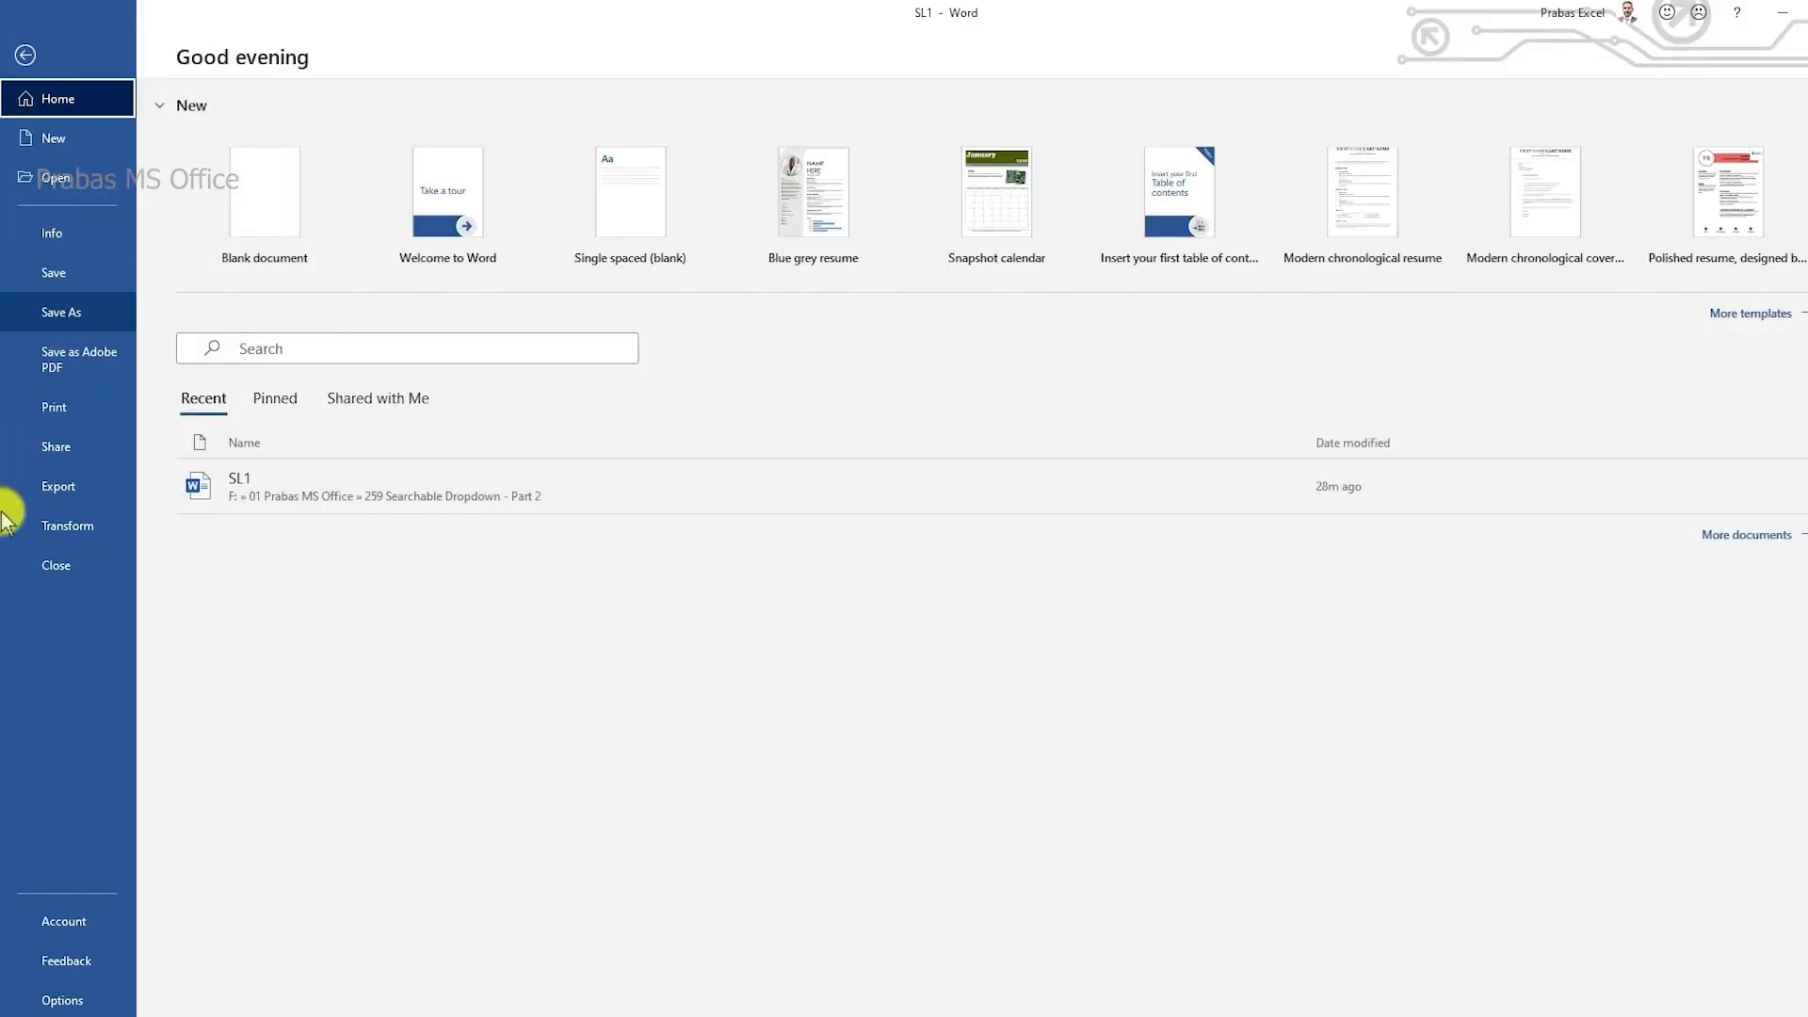
pyautogui.click(58, 996)
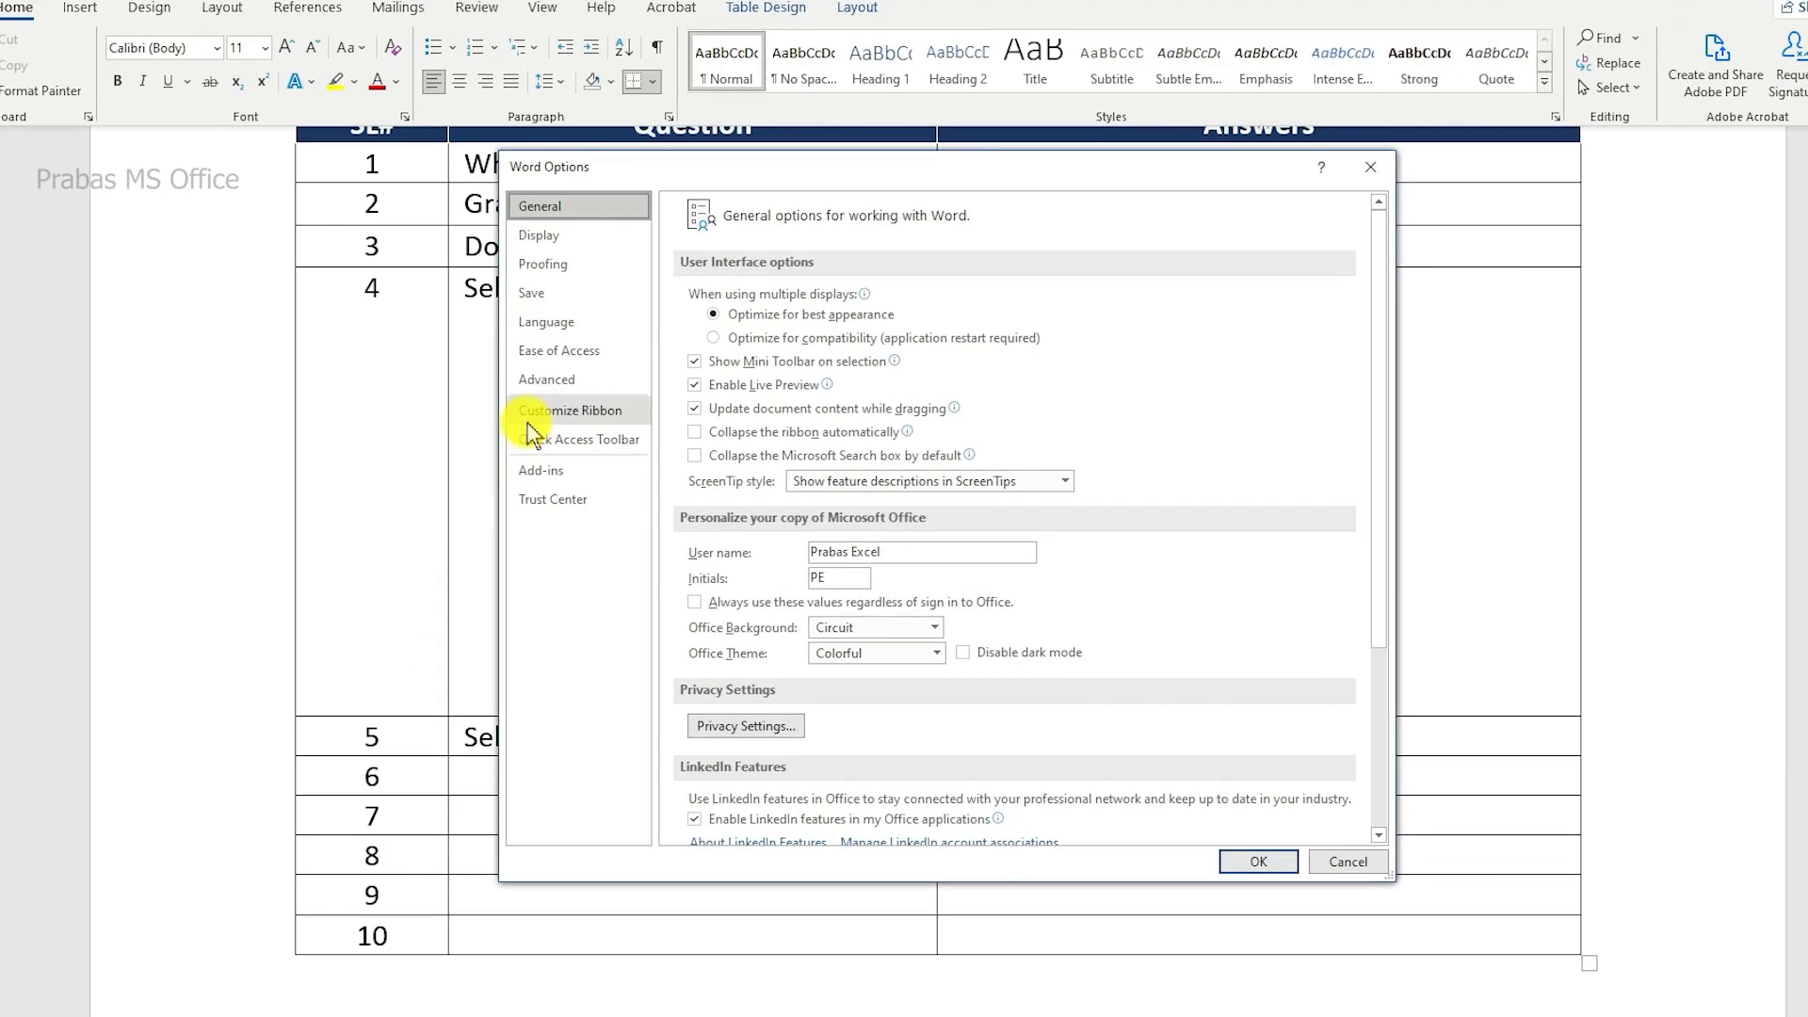
pyautogui.click(579, 422)
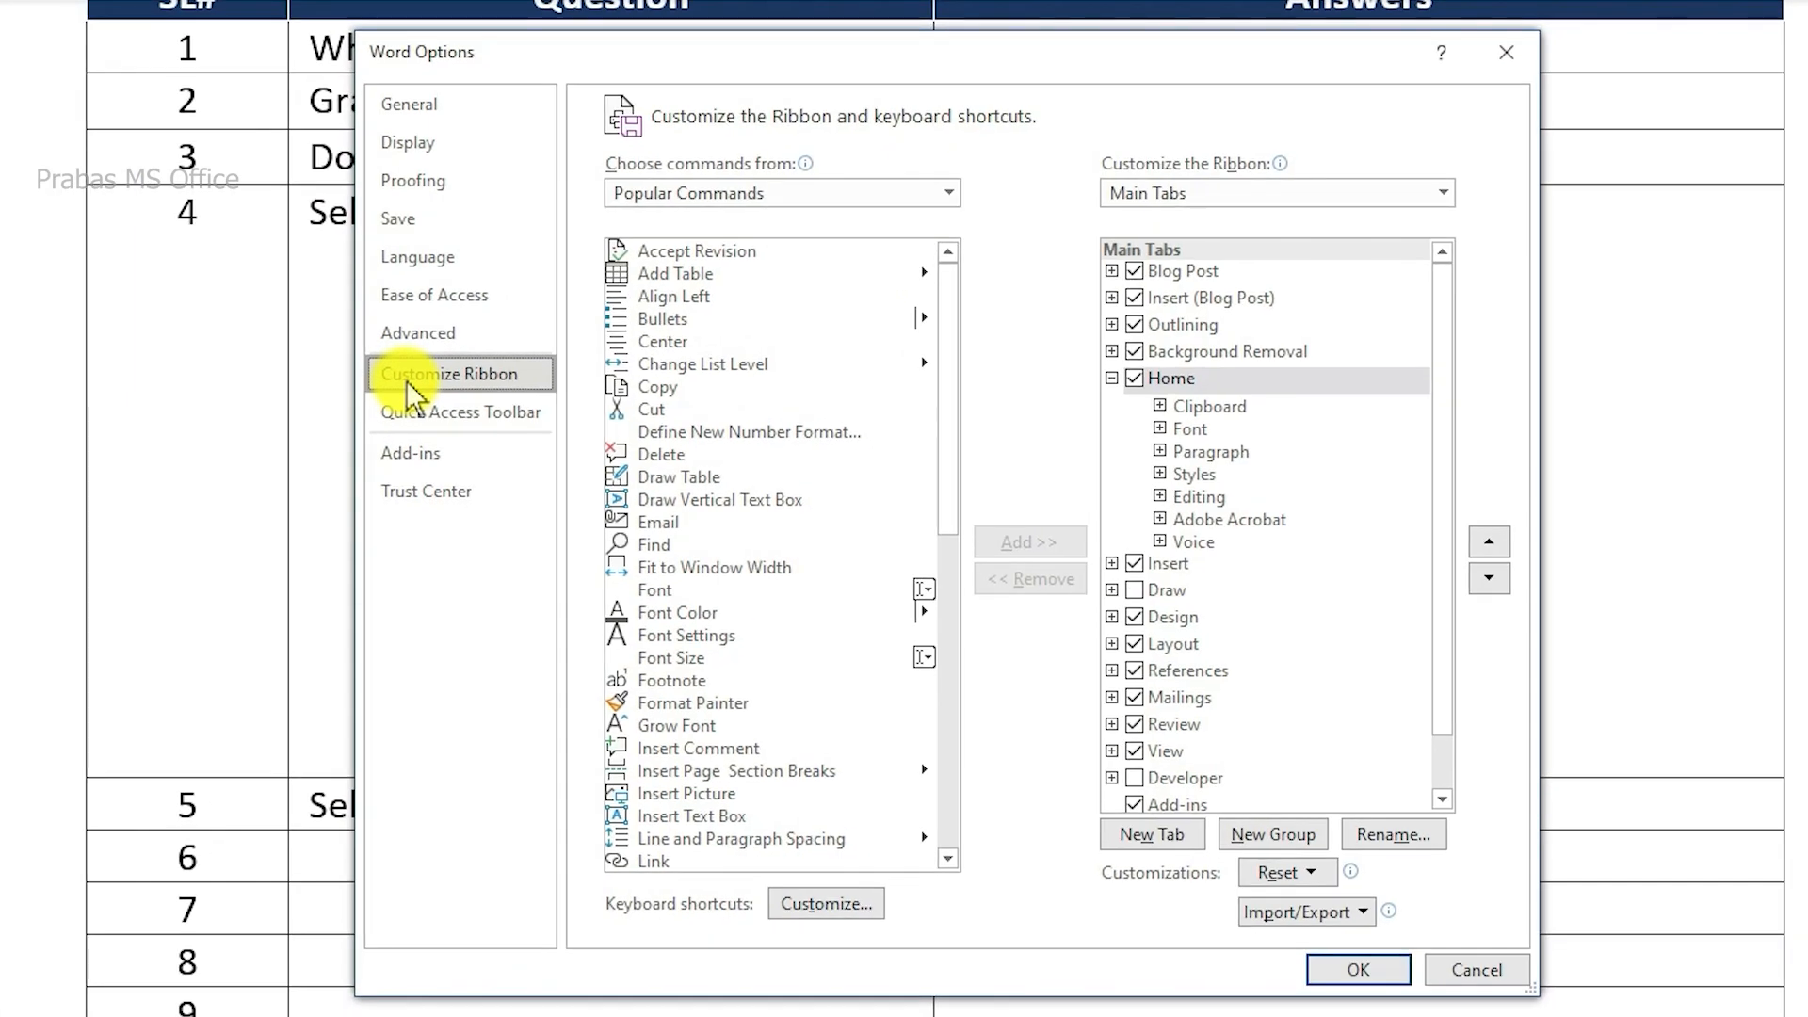
pyautogui.scroll(-1, 1422, 335)
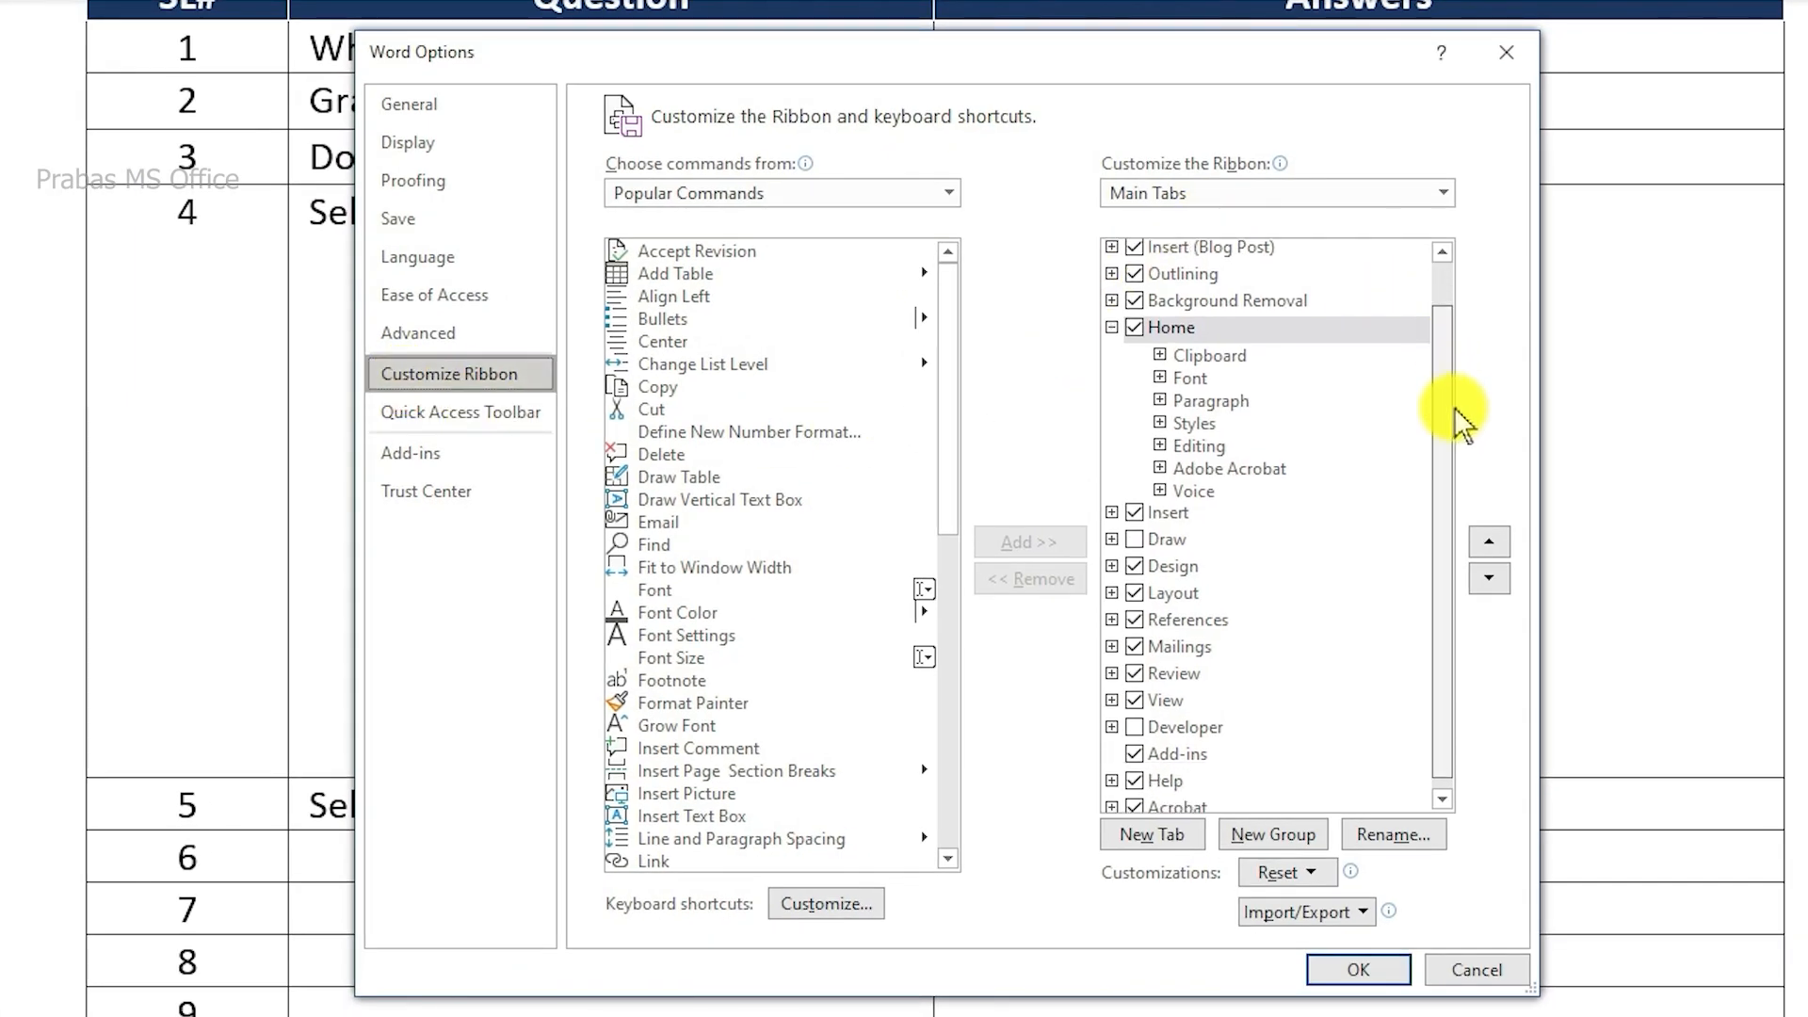
pyautogui.click(1189, 716)
pyautogui.click(1135, 717)
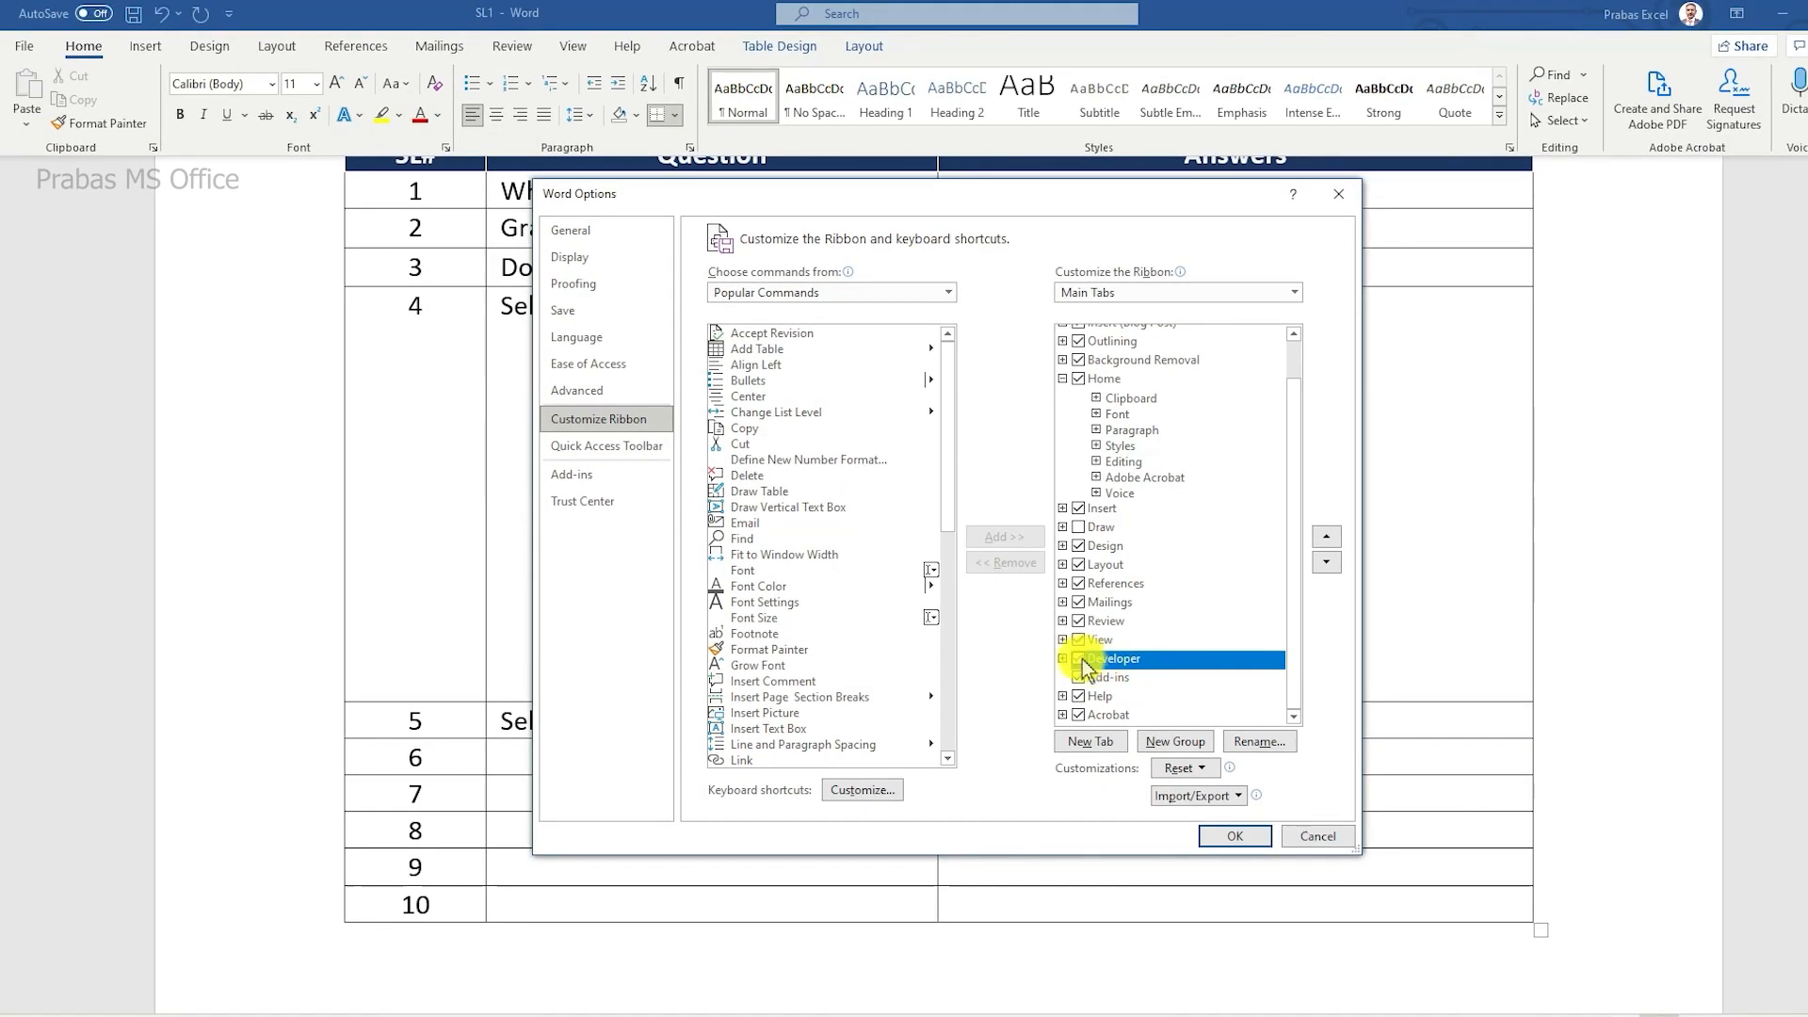
pyautogui.click(1229, 836)
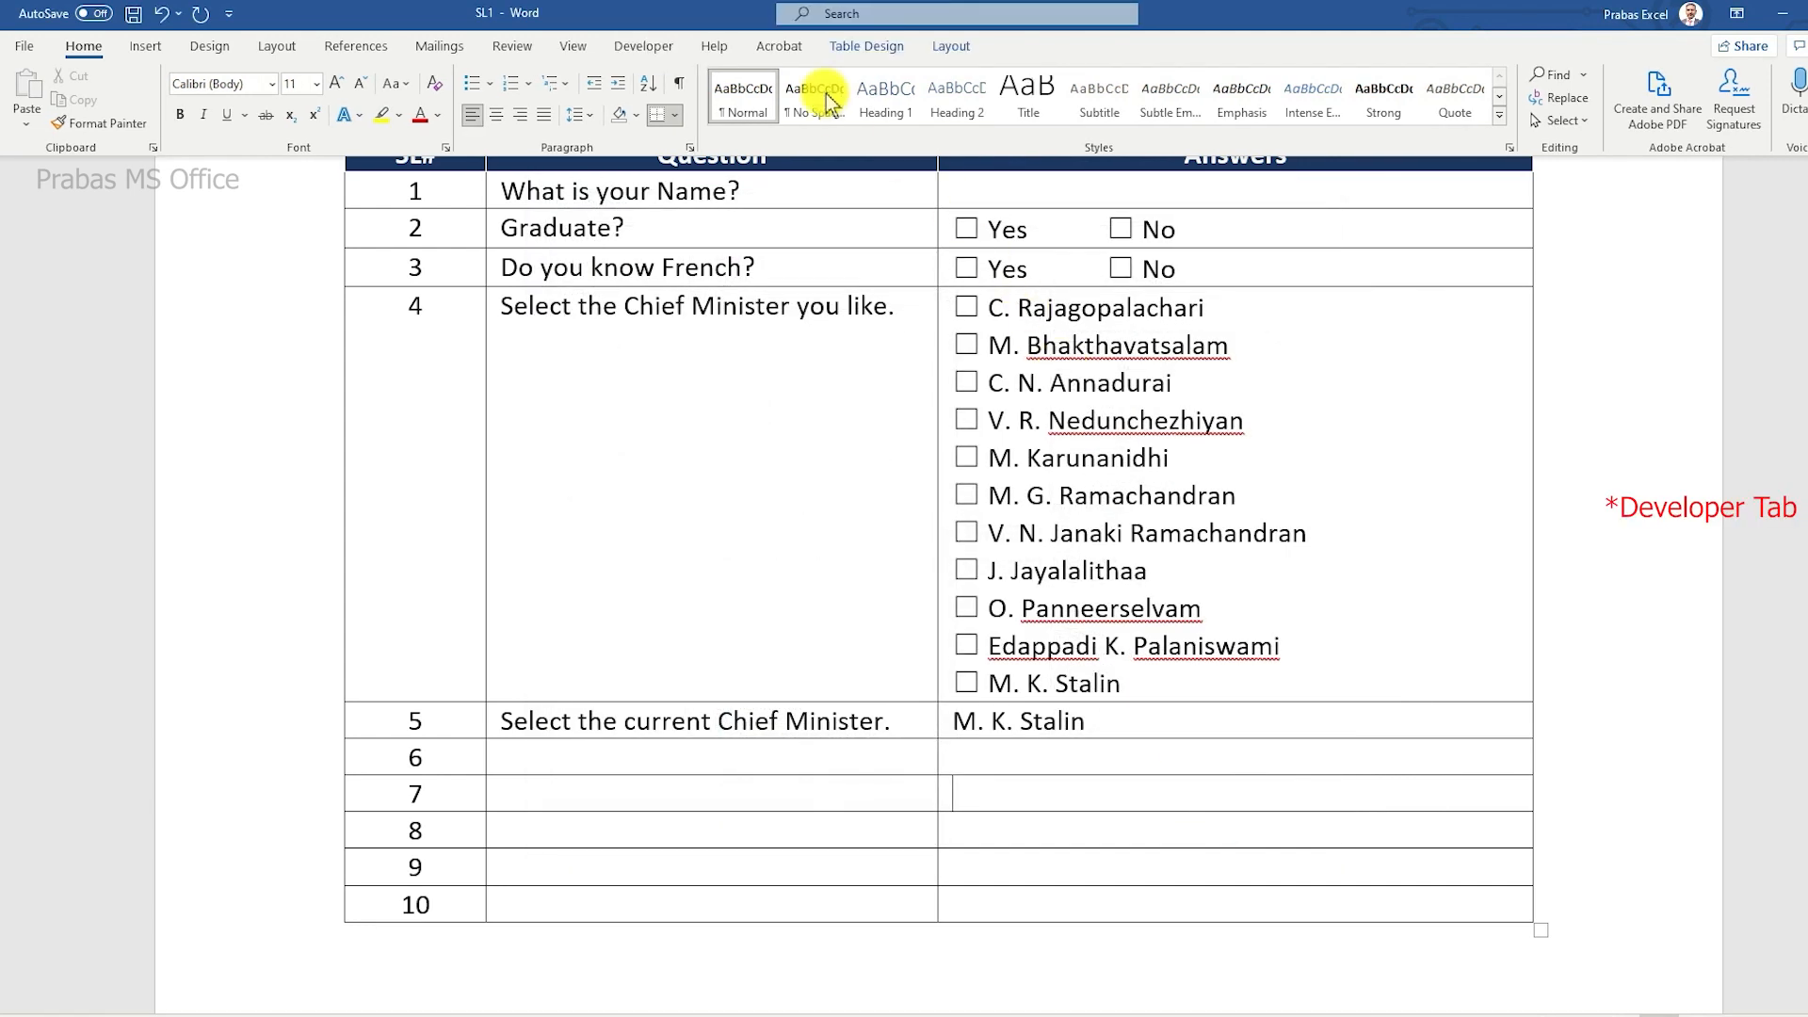
# Step: Insert a Drop-Down List Content Control in row 7's answer cell and check its default list
pyautogui.click(634, 47)
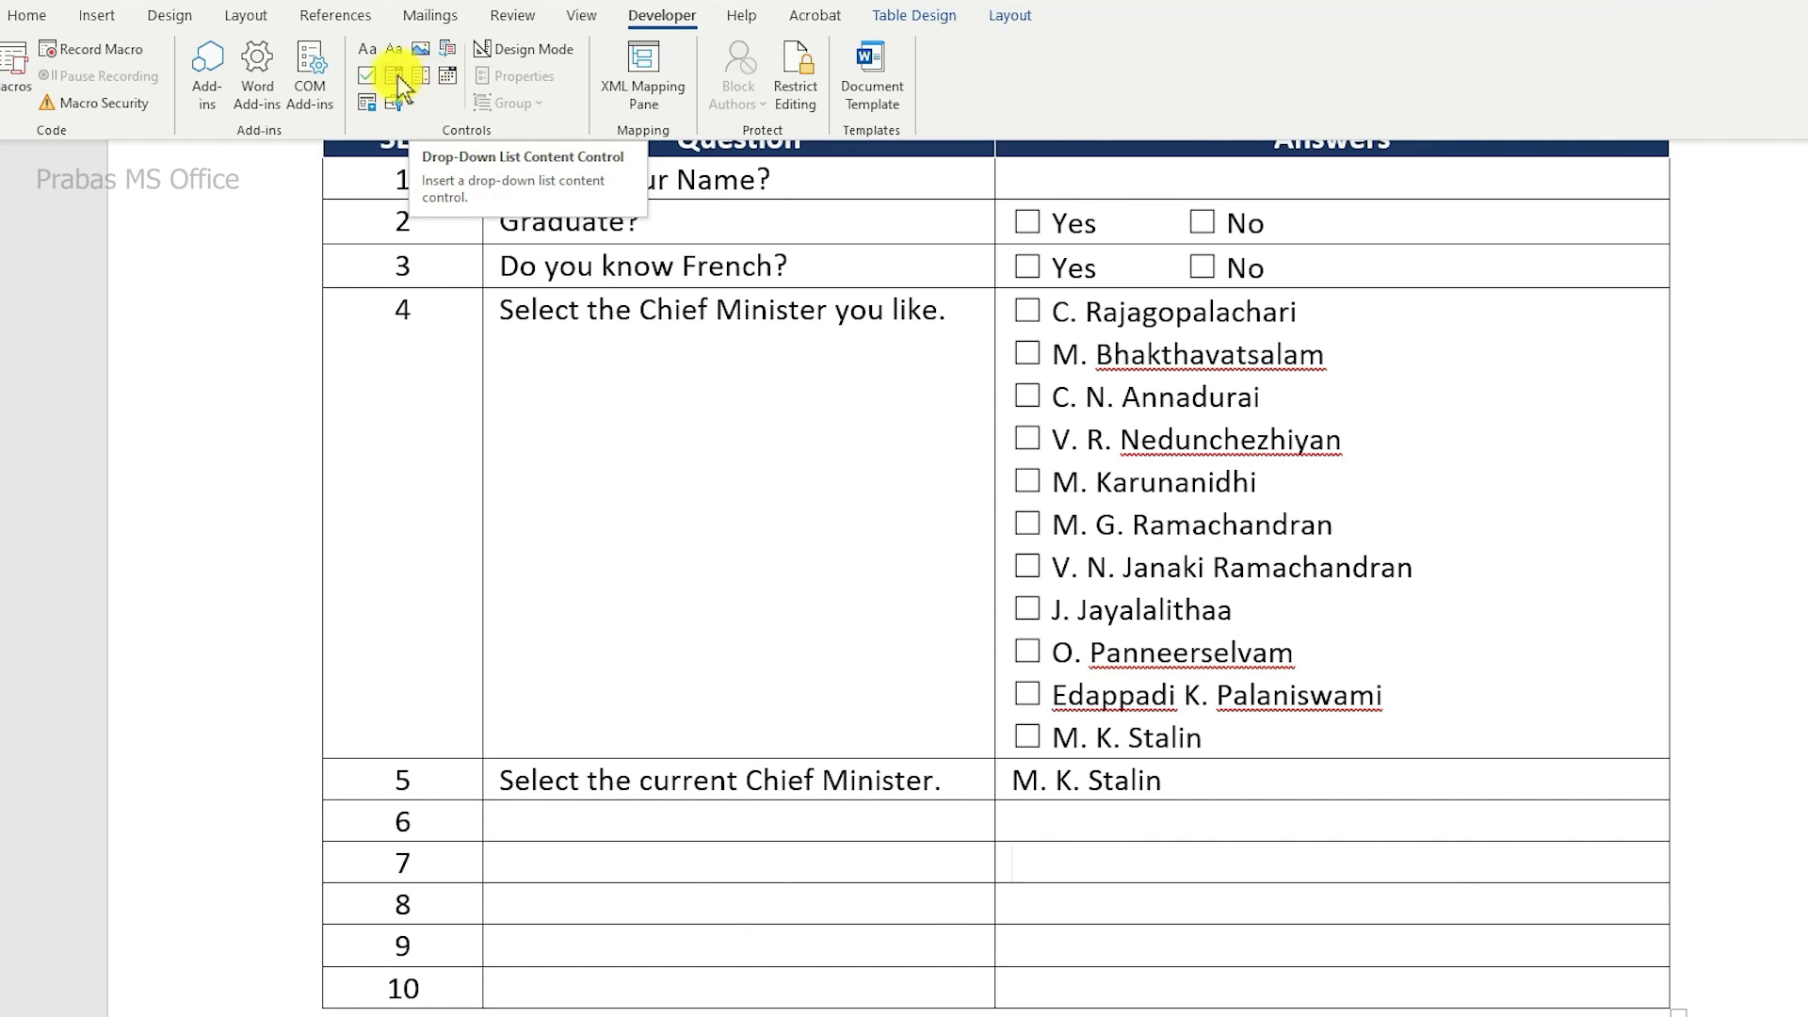
pyautogui.click(421, 78)
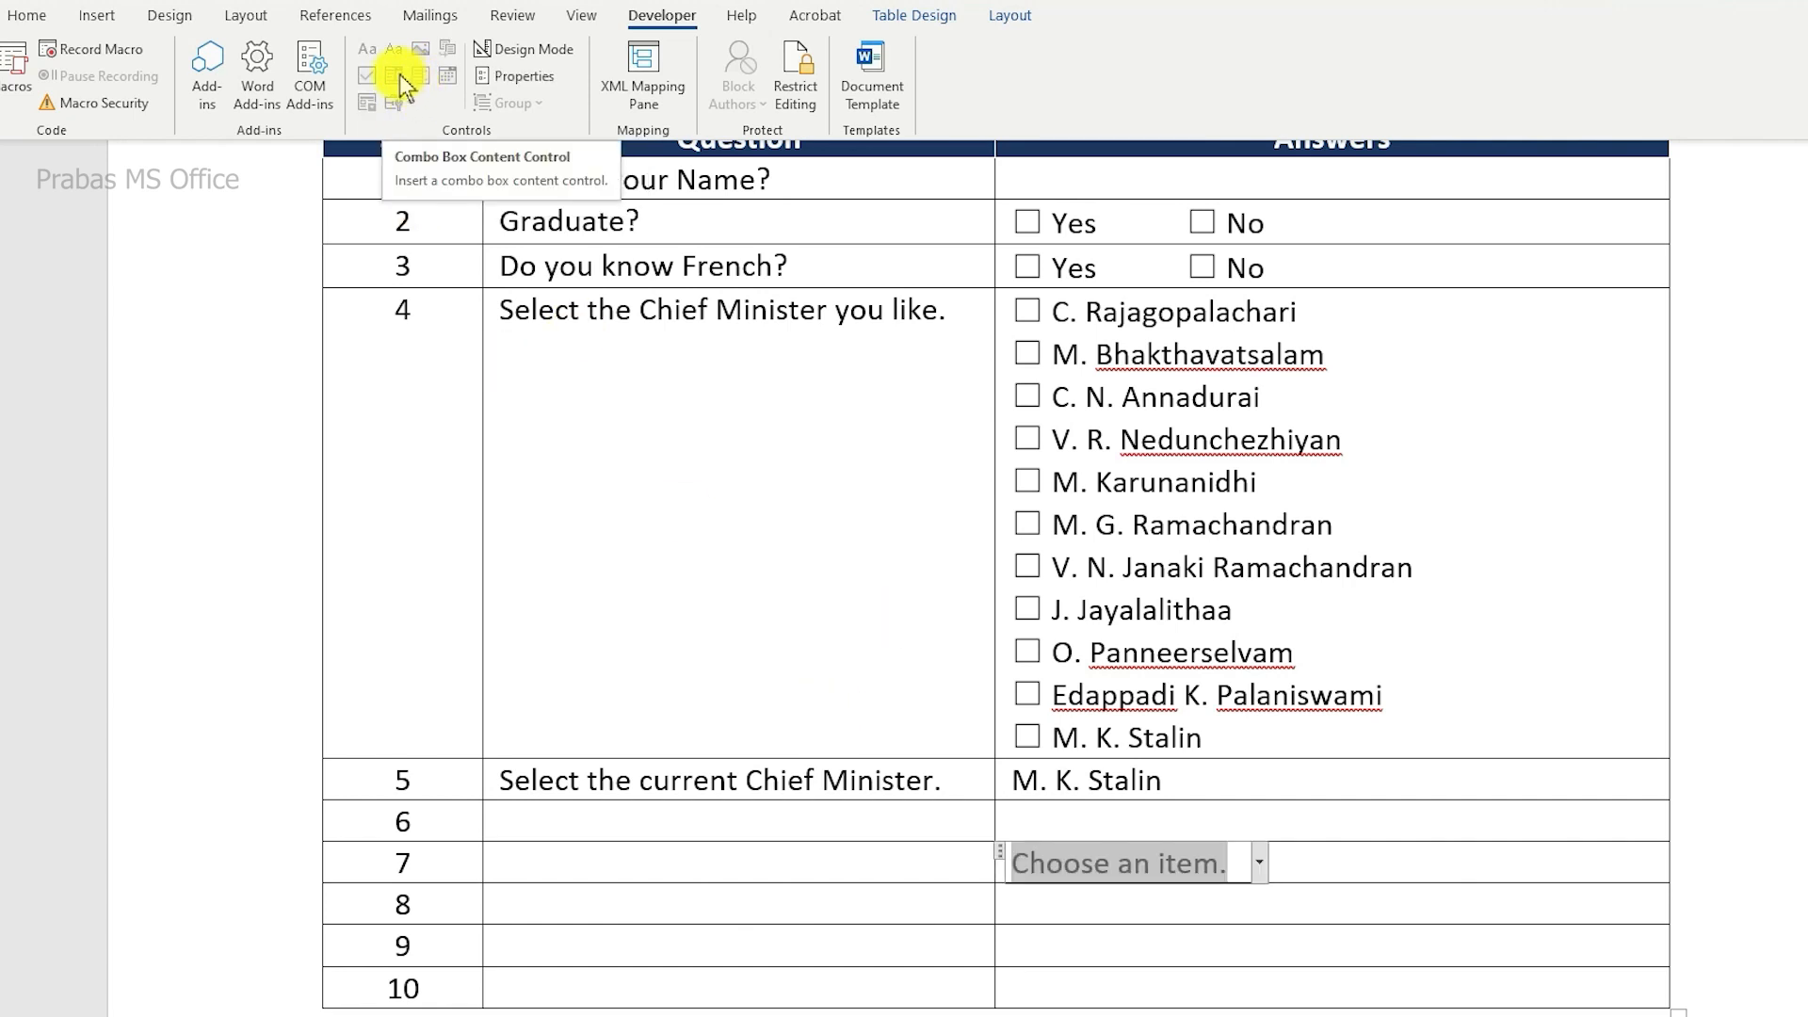
pyautogui.click(1259, 861)
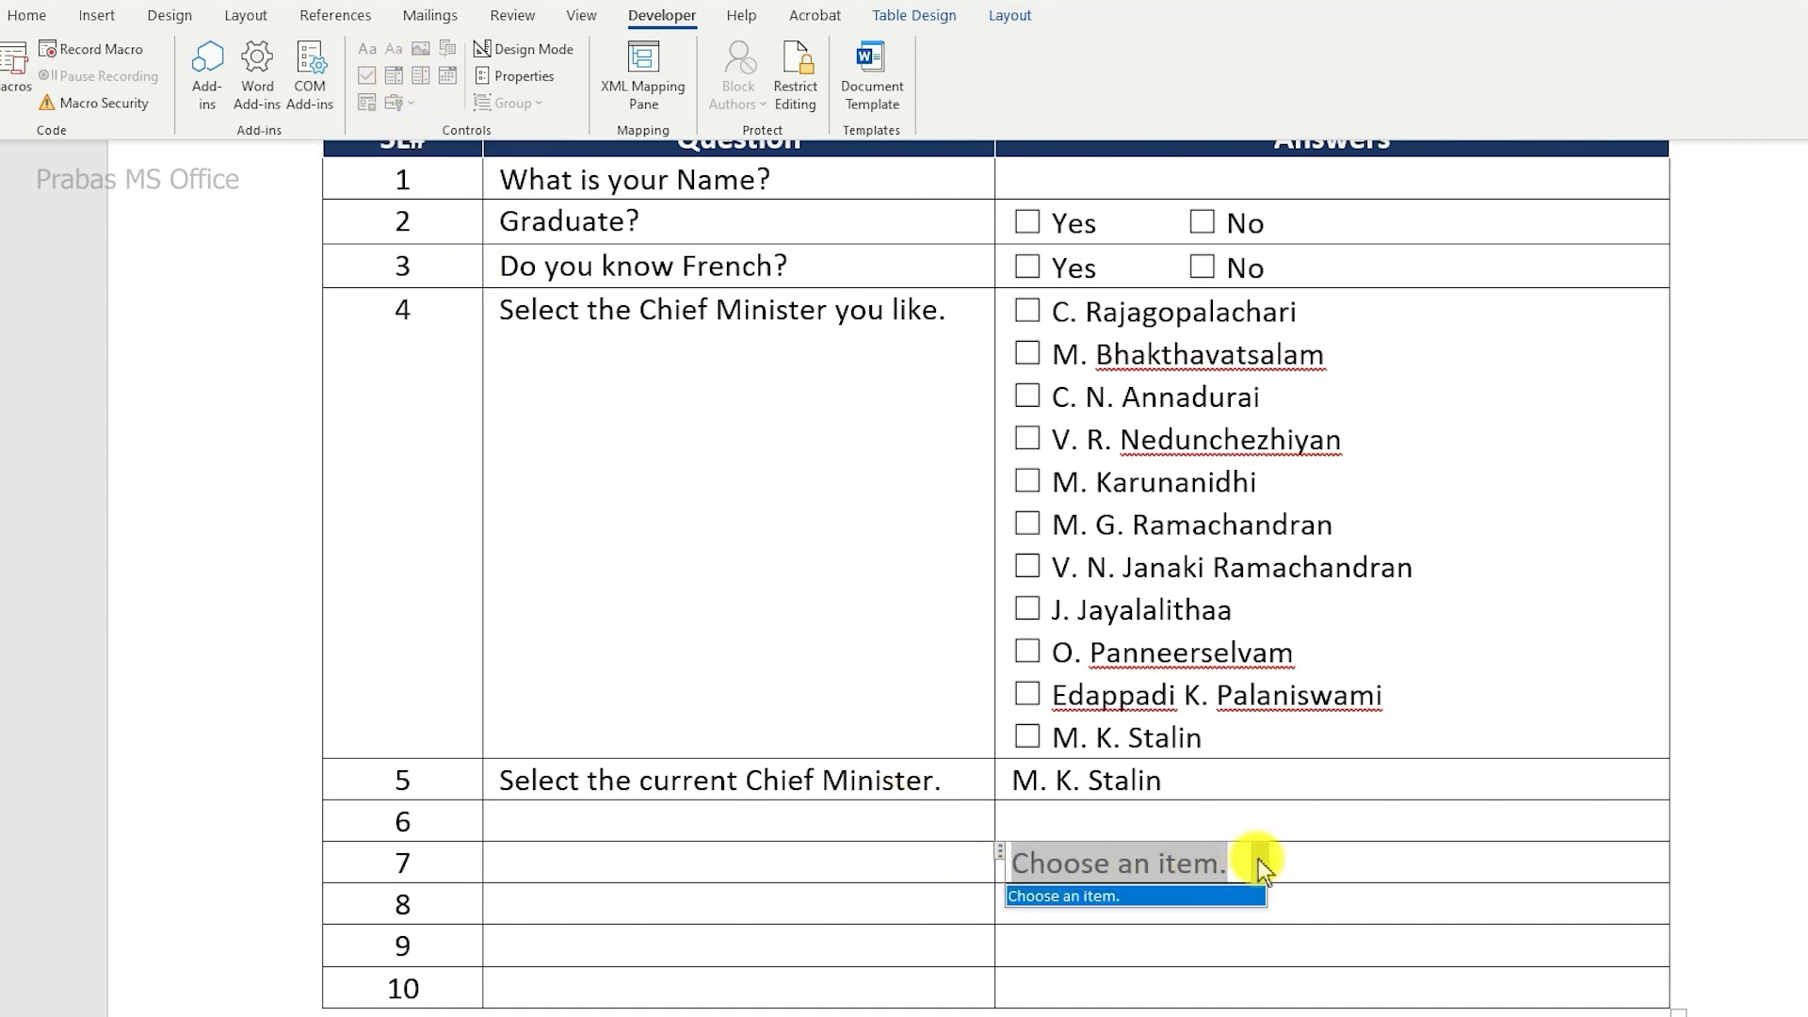
pyautogui.click(1134, 889)
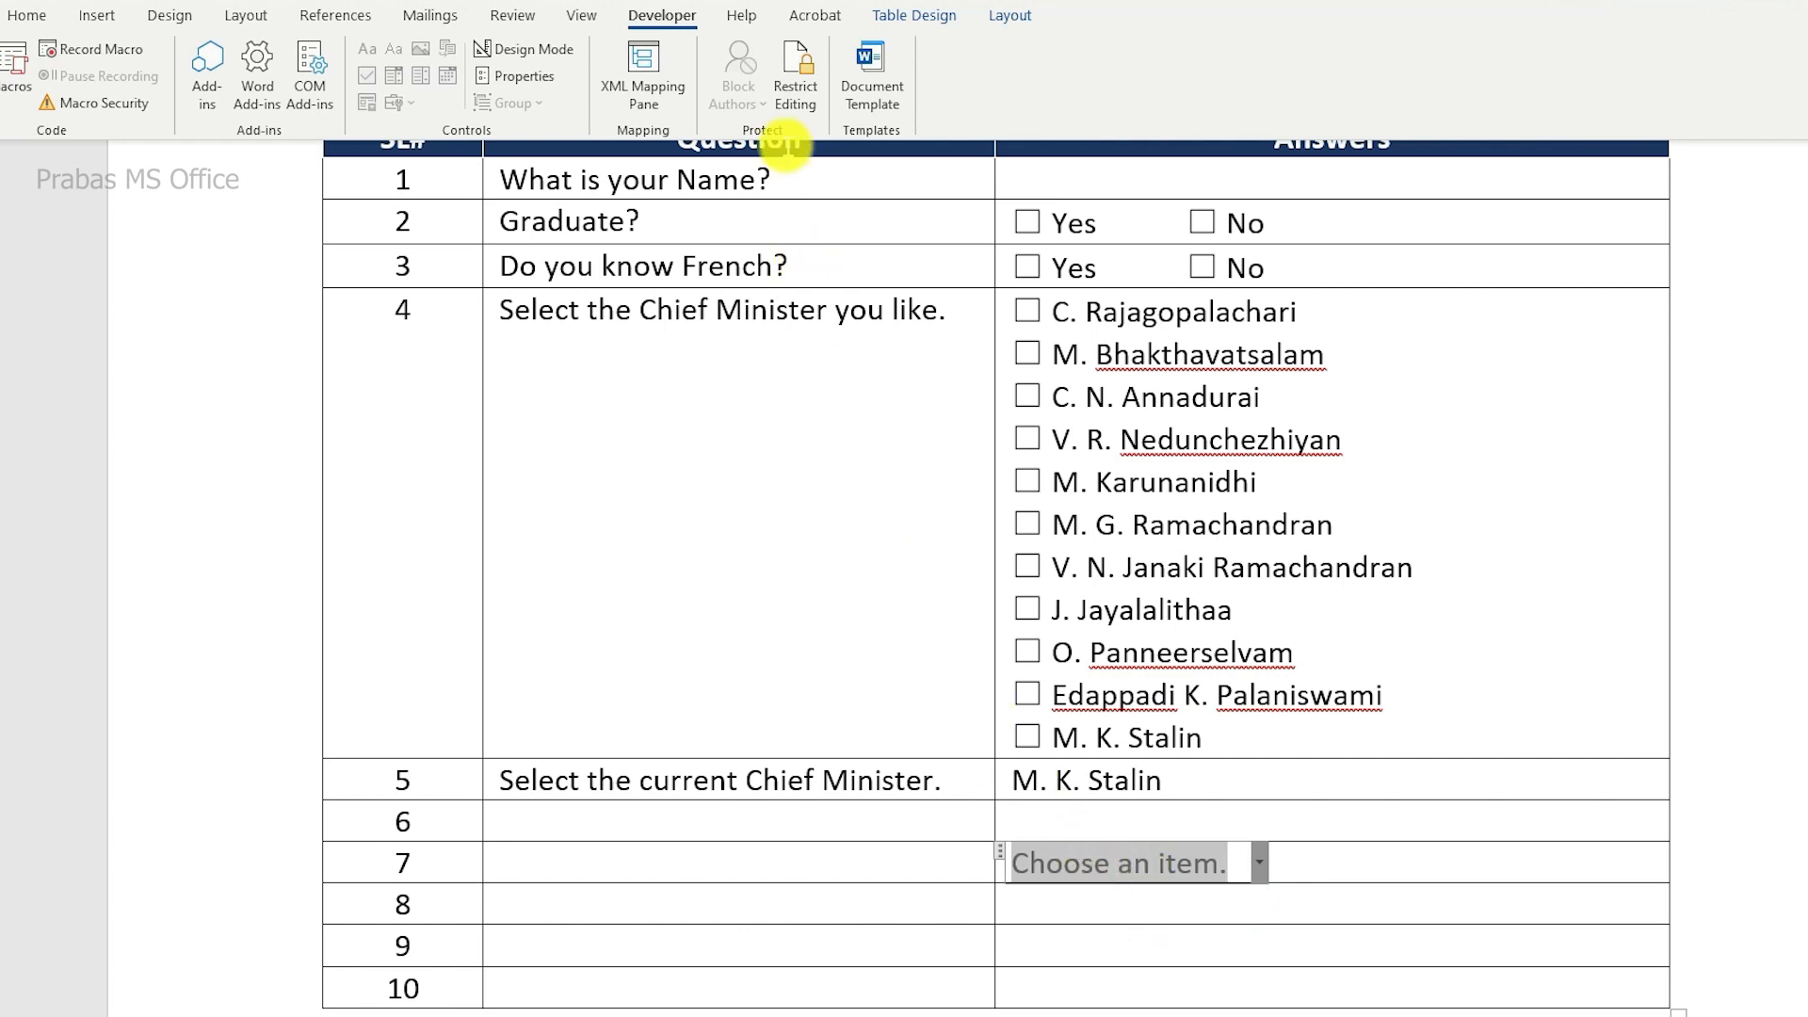
# Step: Open the properties of row 7's drop-down control and start adding a new choice to its list
pyautogui.click(516, 76)
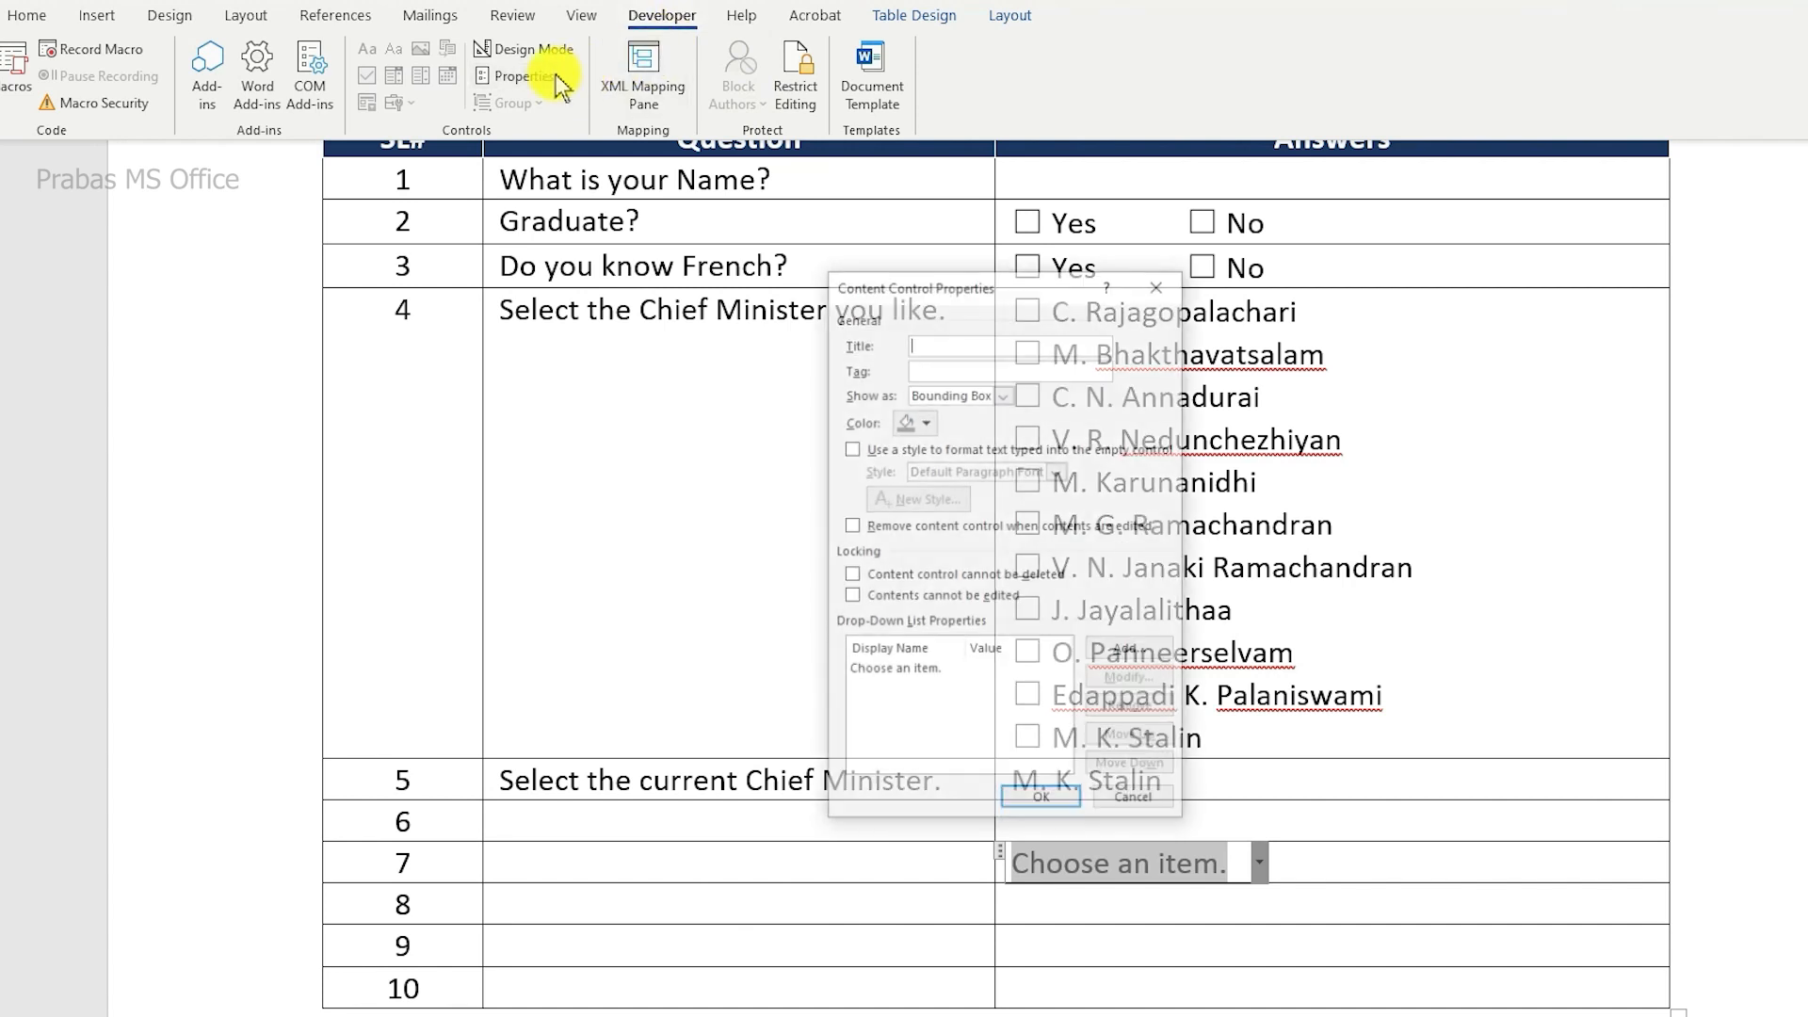
pyautogui.moveTo(918, 290); pyautogui.dragTo(632, 295)
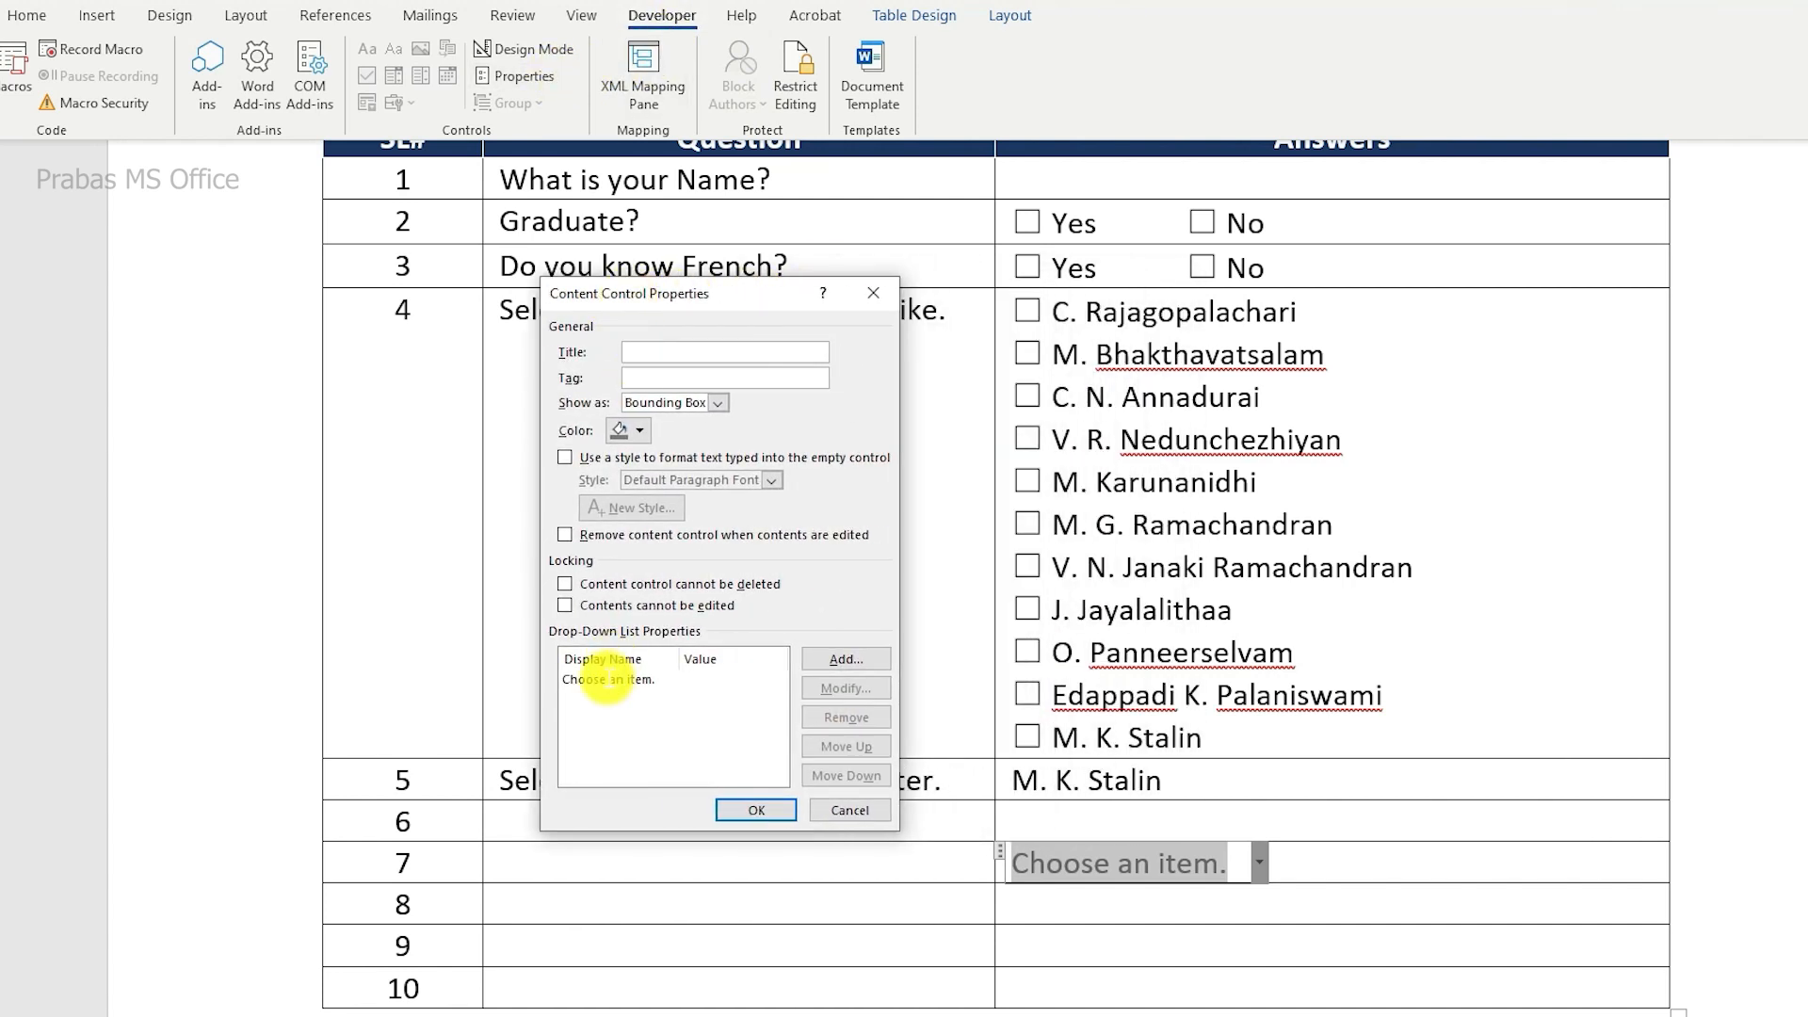
pyautogui.click(607, 679)
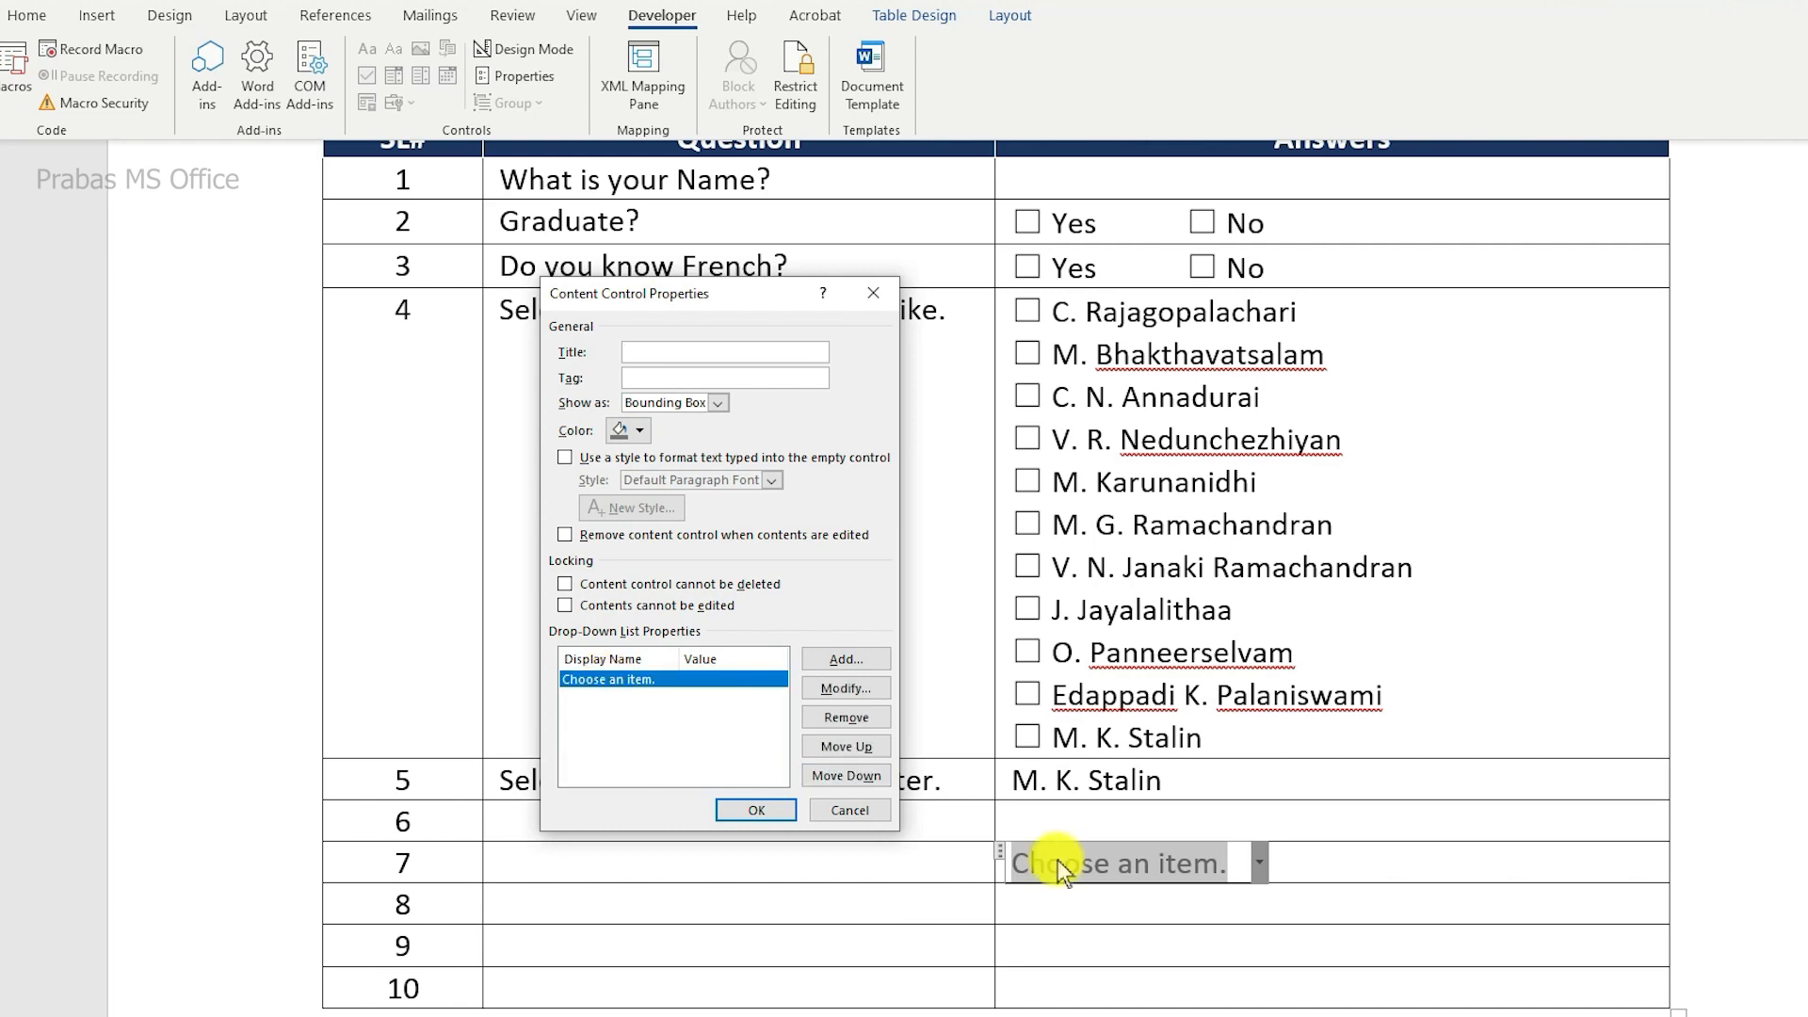
pyautogui.click(845, 658)
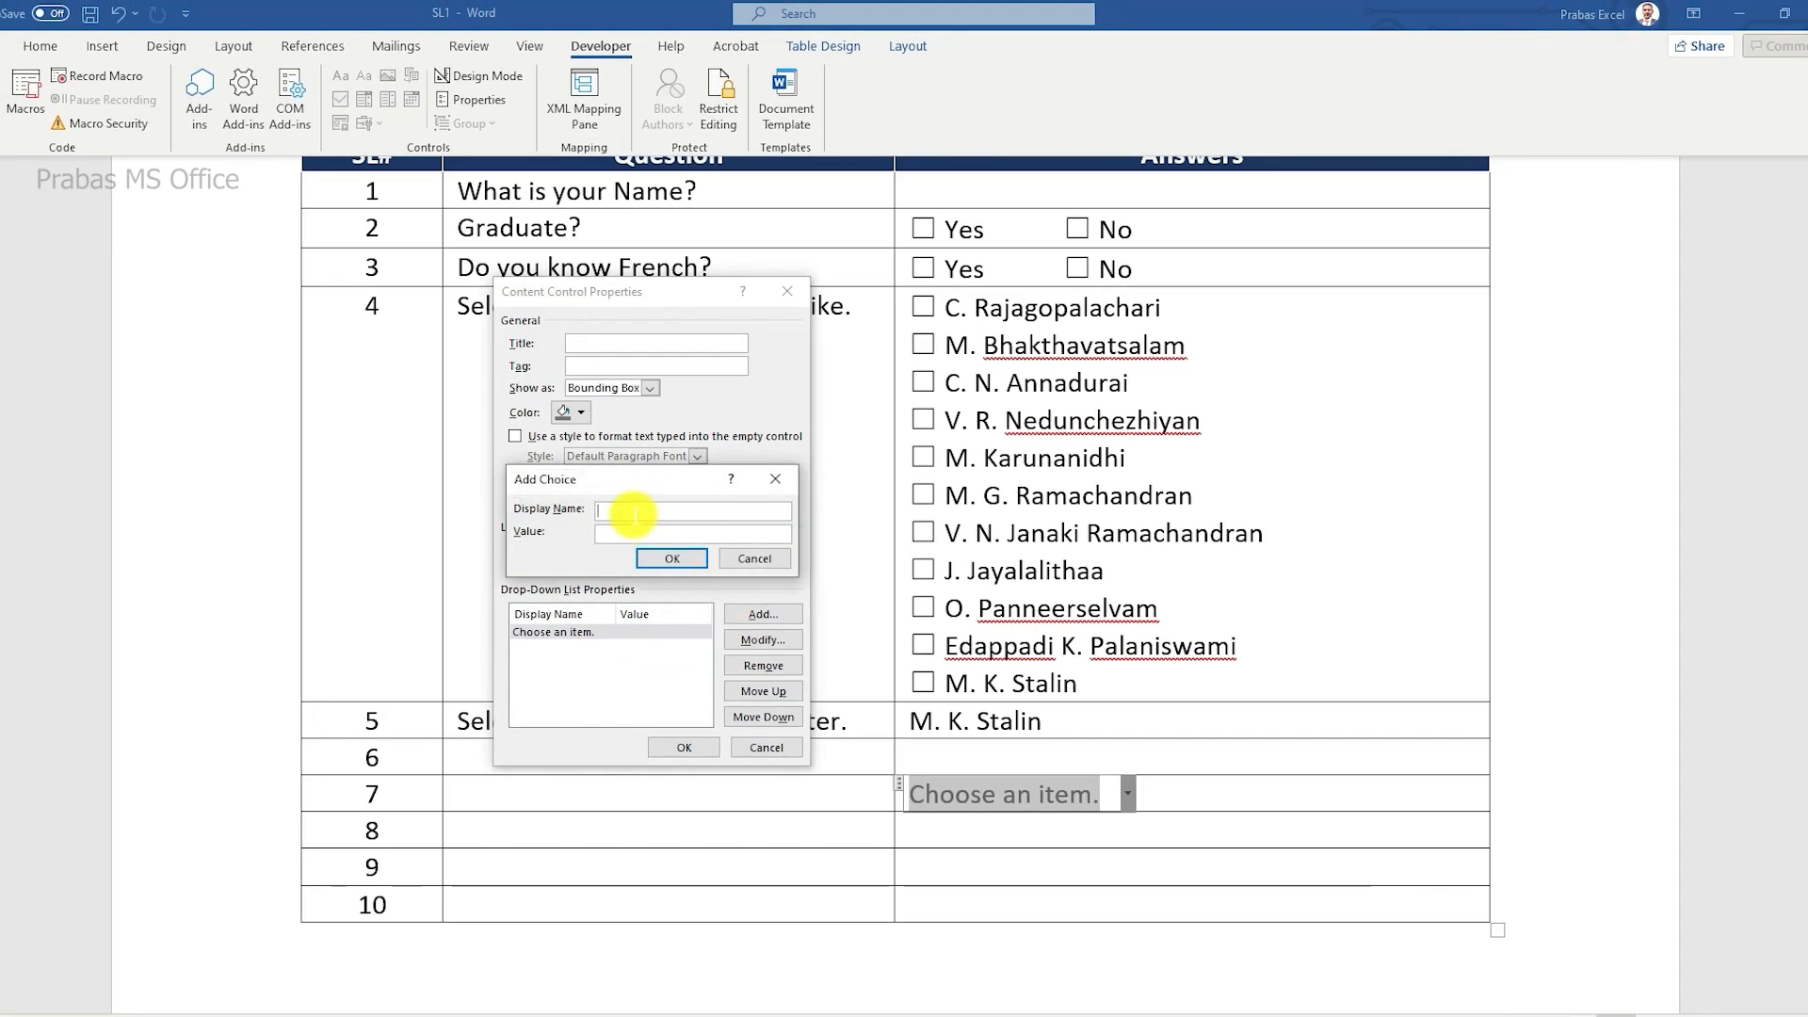
# Step: Copy the text C. Rajagopalachari from column F in Excel and add it as a choice to the drop-down control in Word
pyautogui.press('alt')
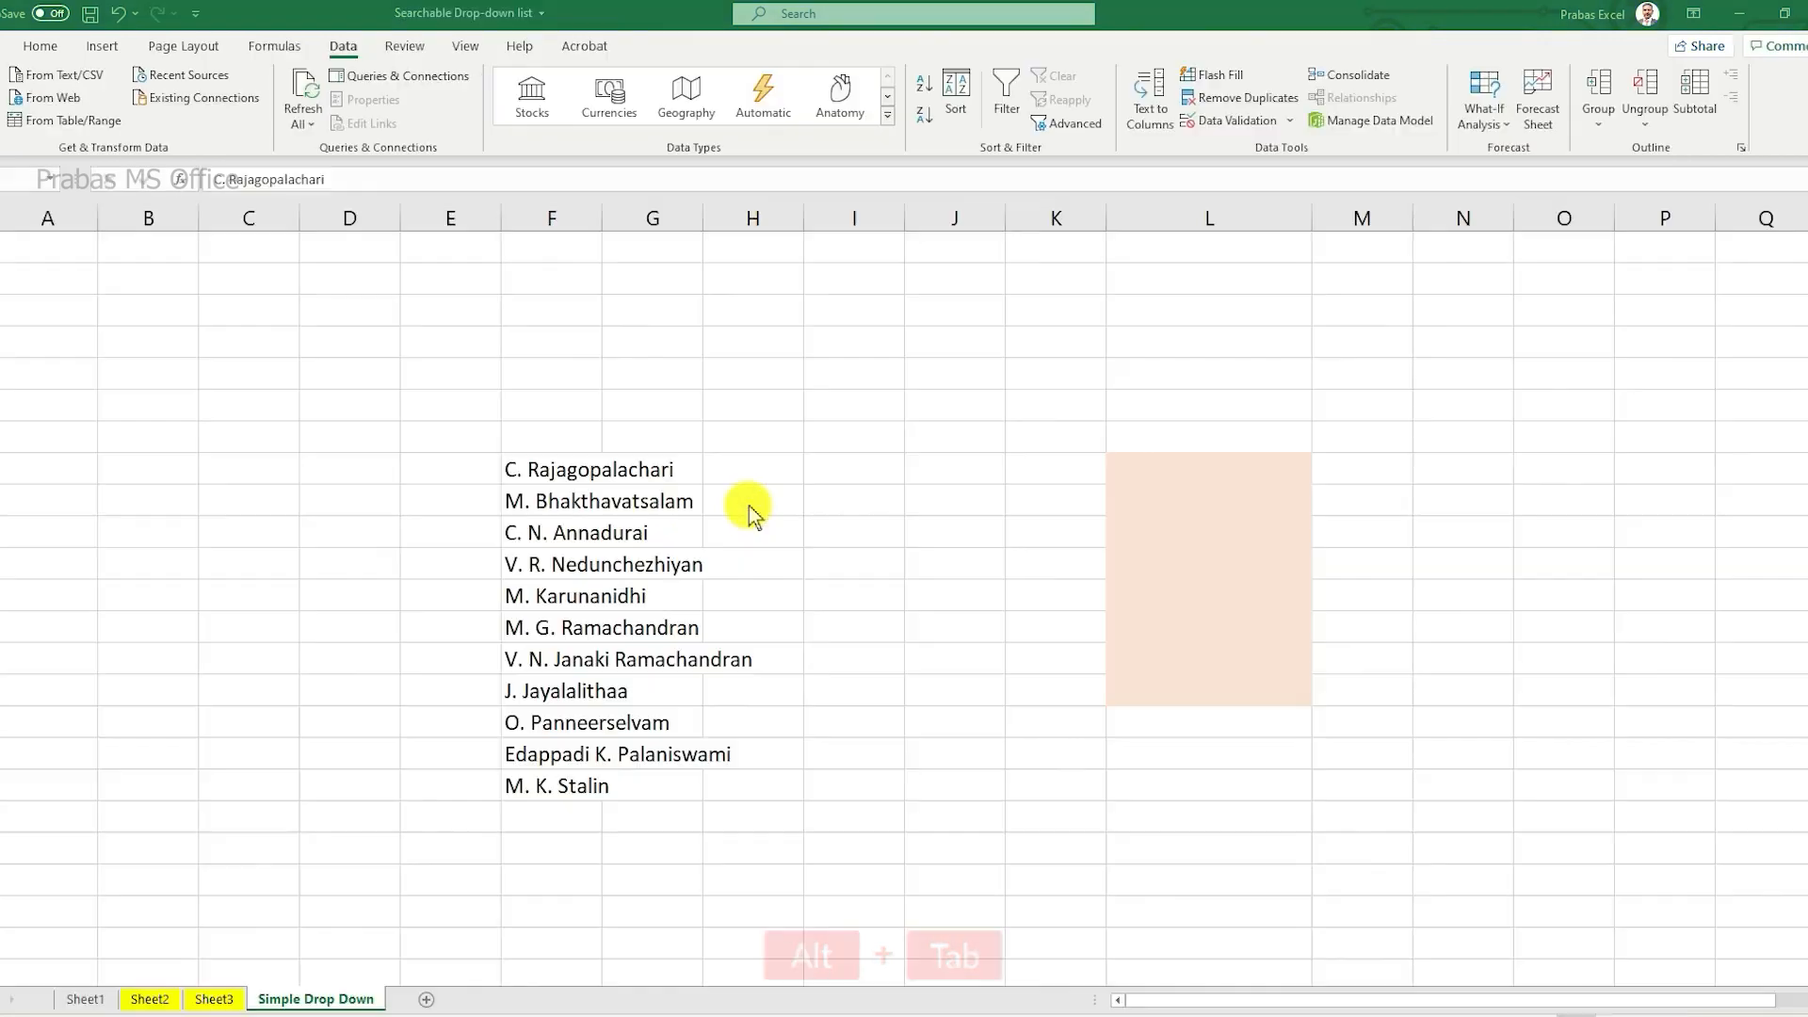
pyautogui.press('F2')
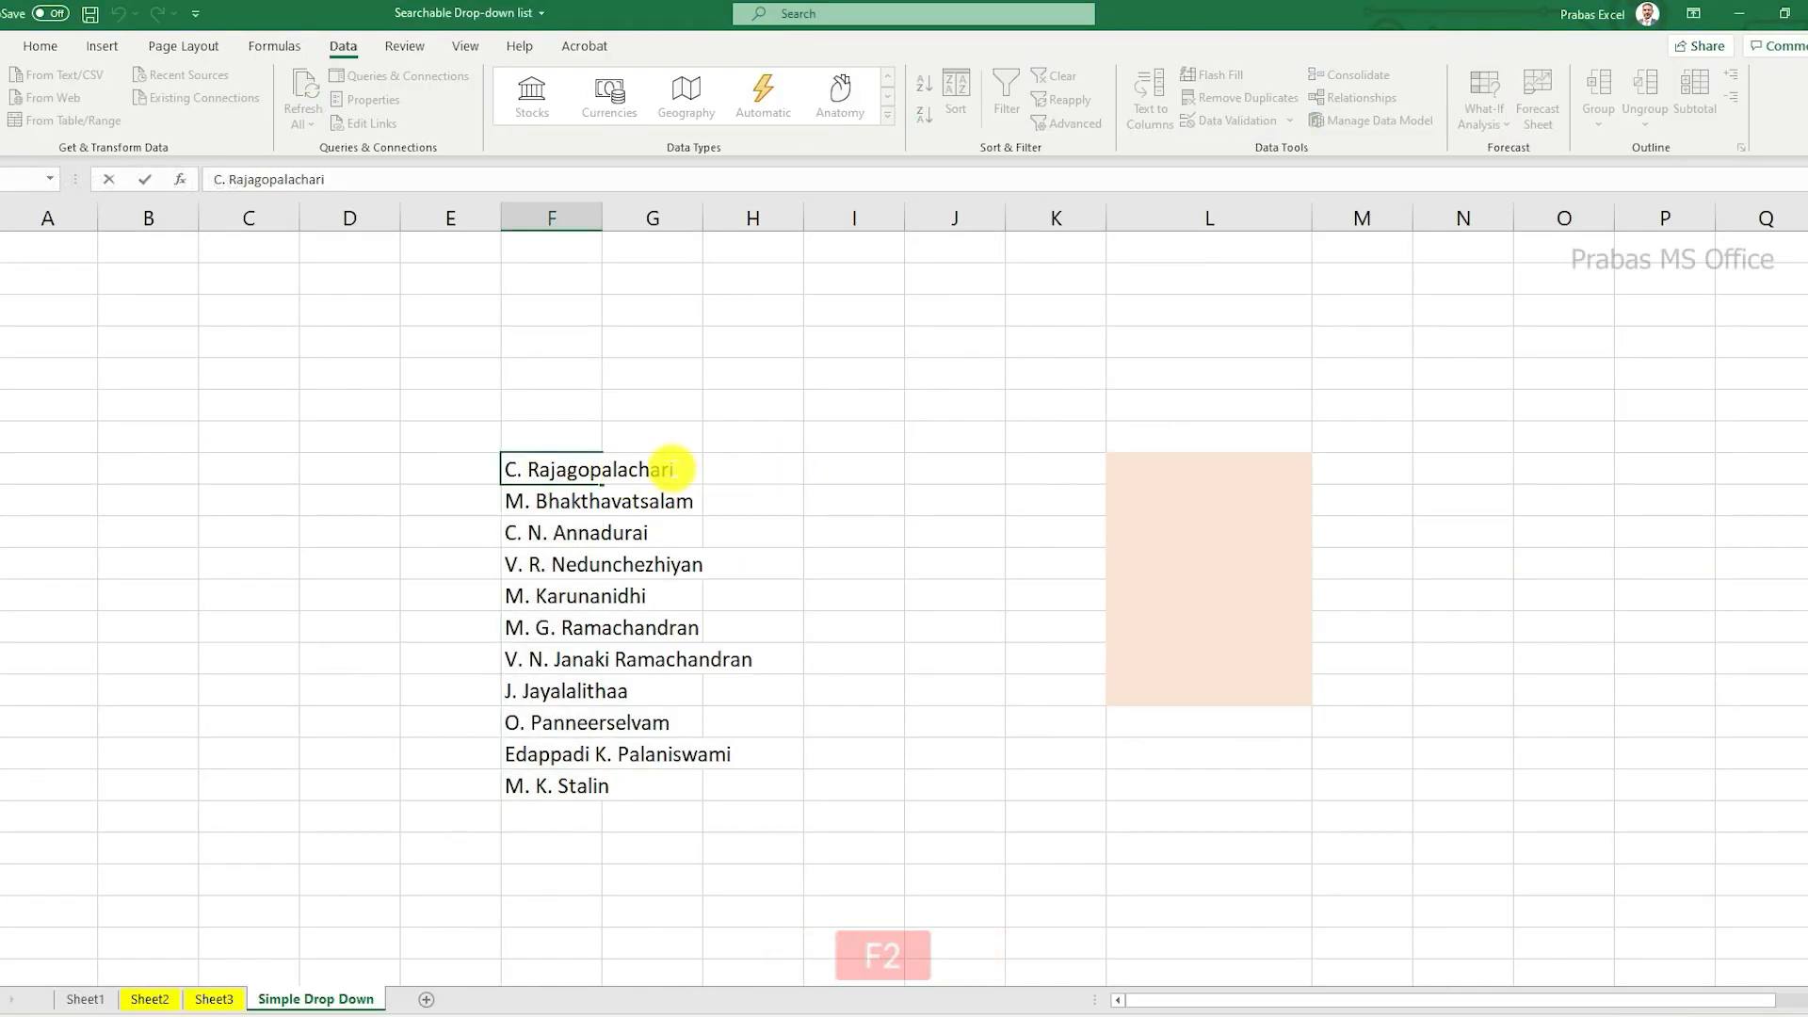
pyautogui.moveTo(673, 469); pyautogui.dragTo(489, 468)
pyautogui.hotkey('ctrl', 'c')
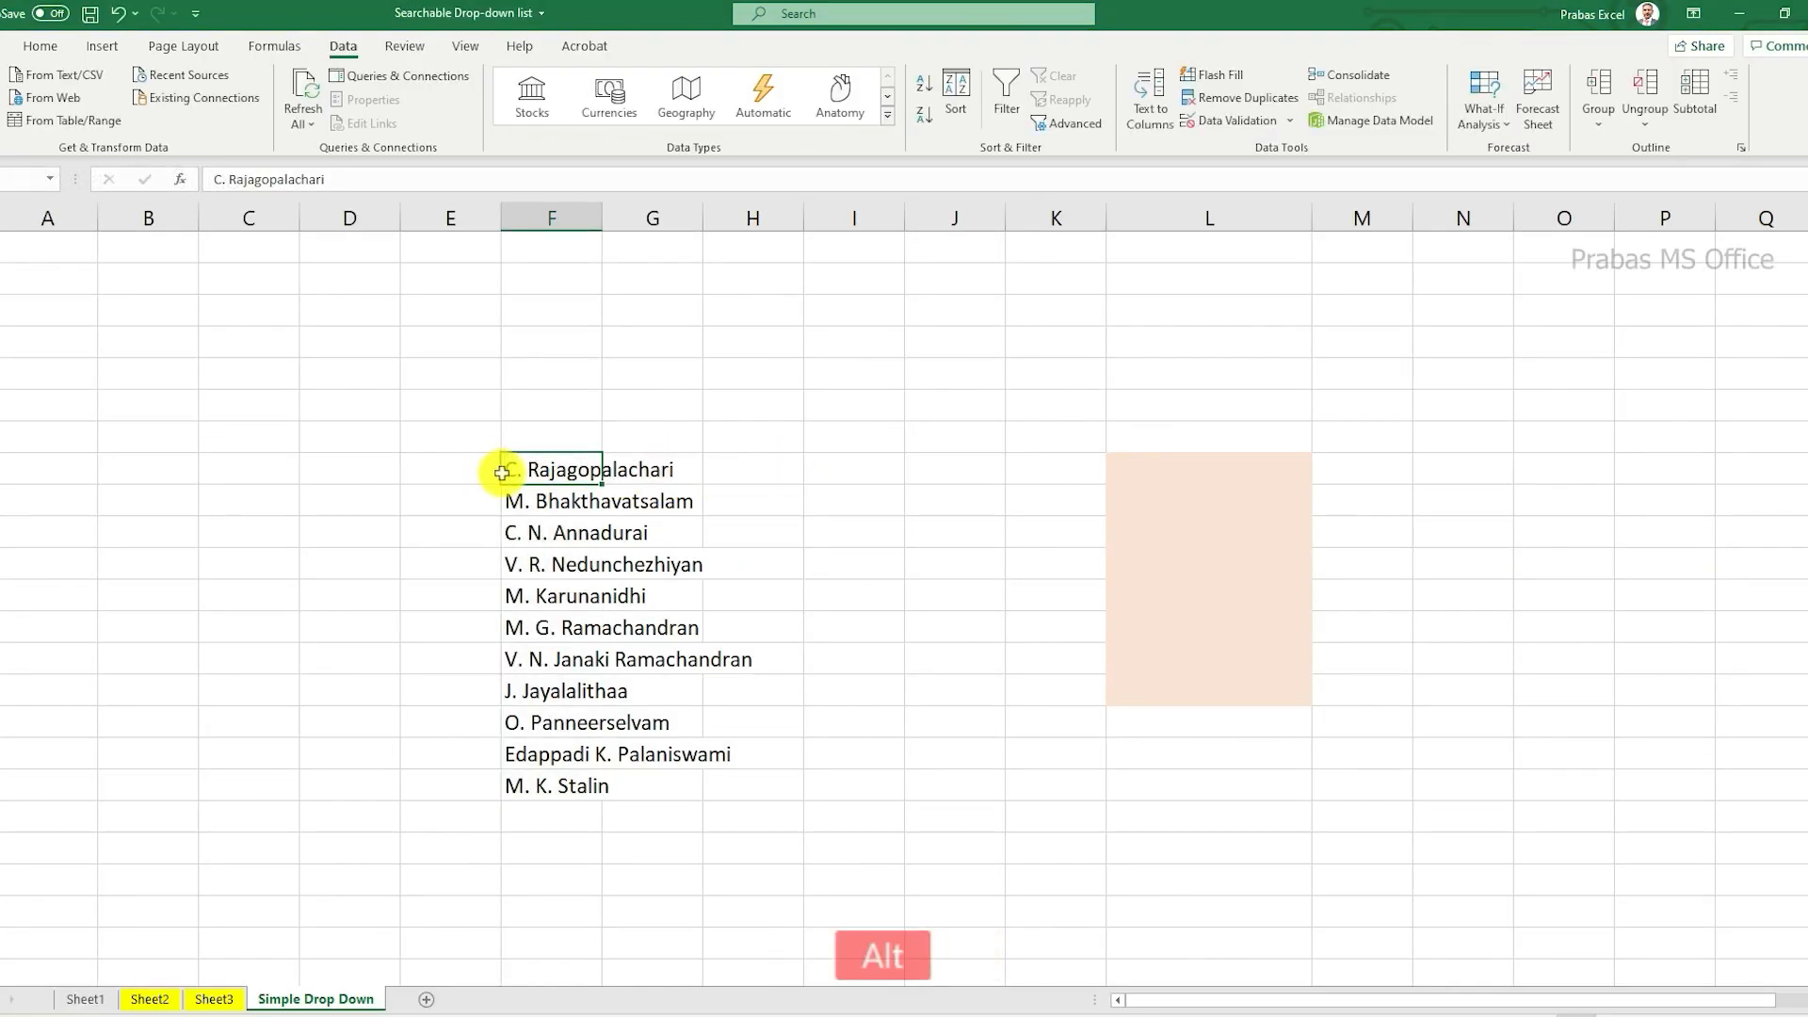
pyautogui.hotkey('alt', 'Tab')
pyautogui.click(619, 510)
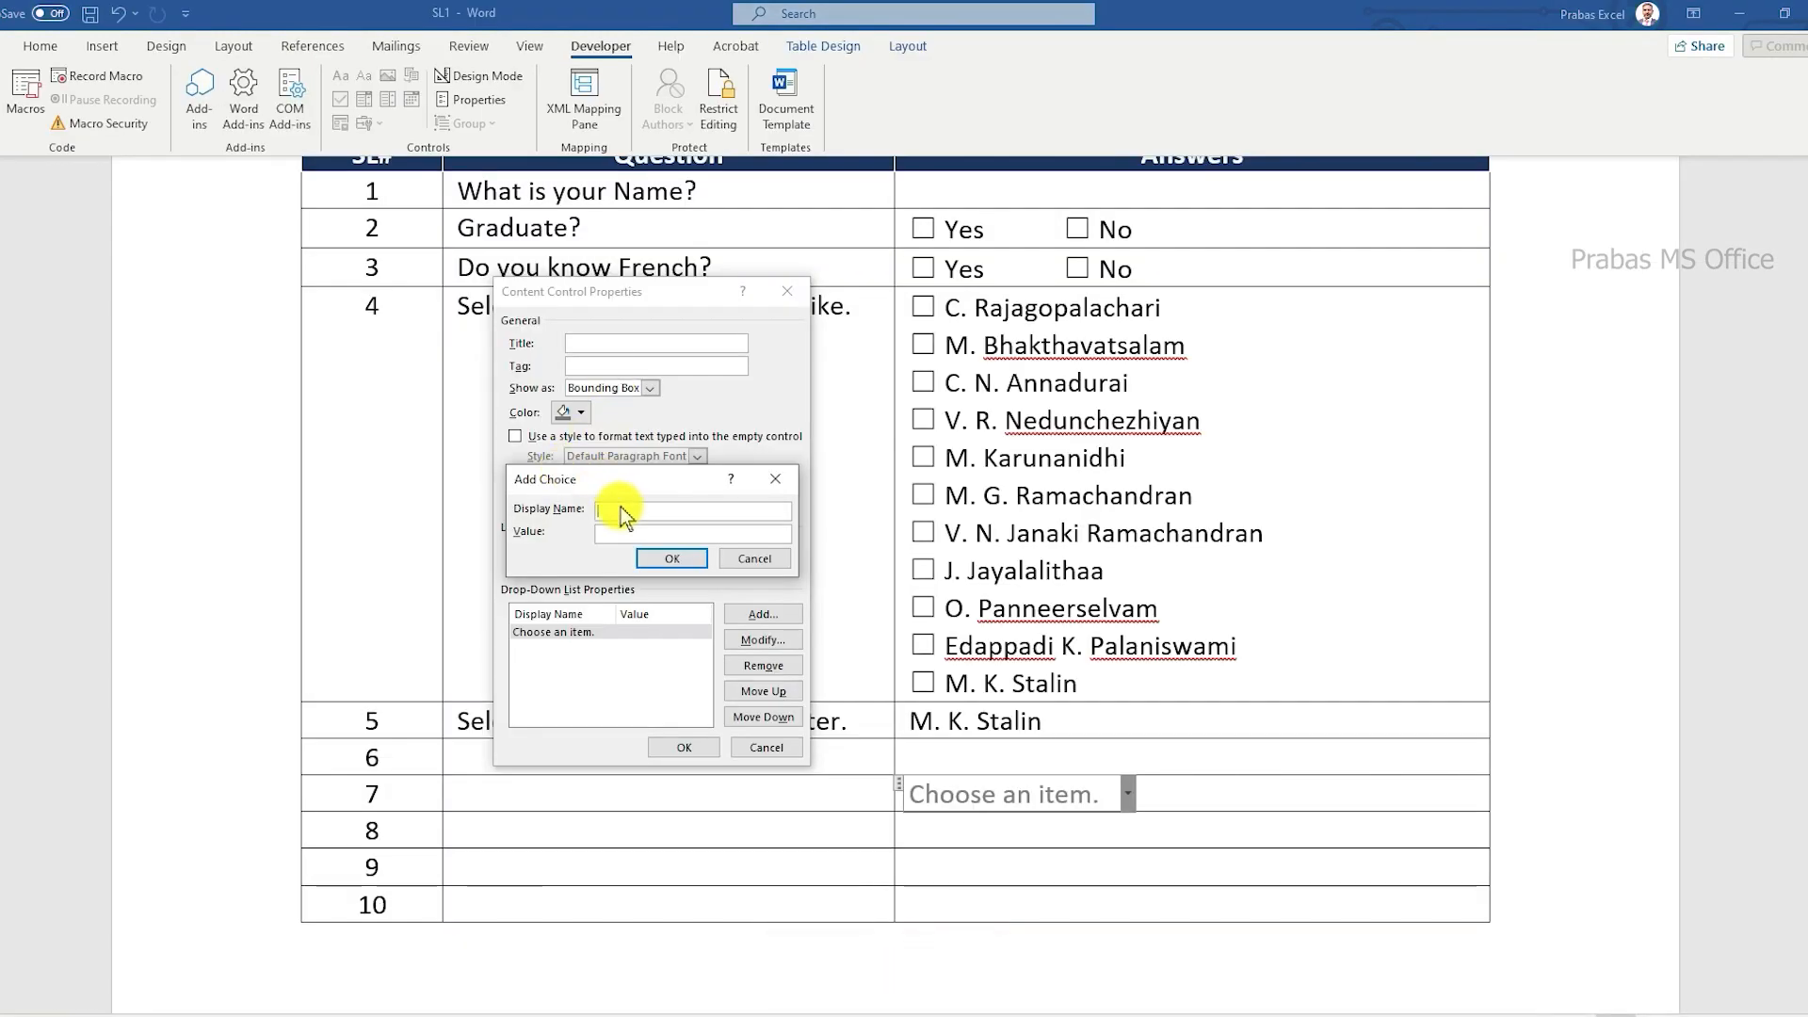
pyautogui.hotkey('ctrl', 'v')
pyautogui.click(672, 559)
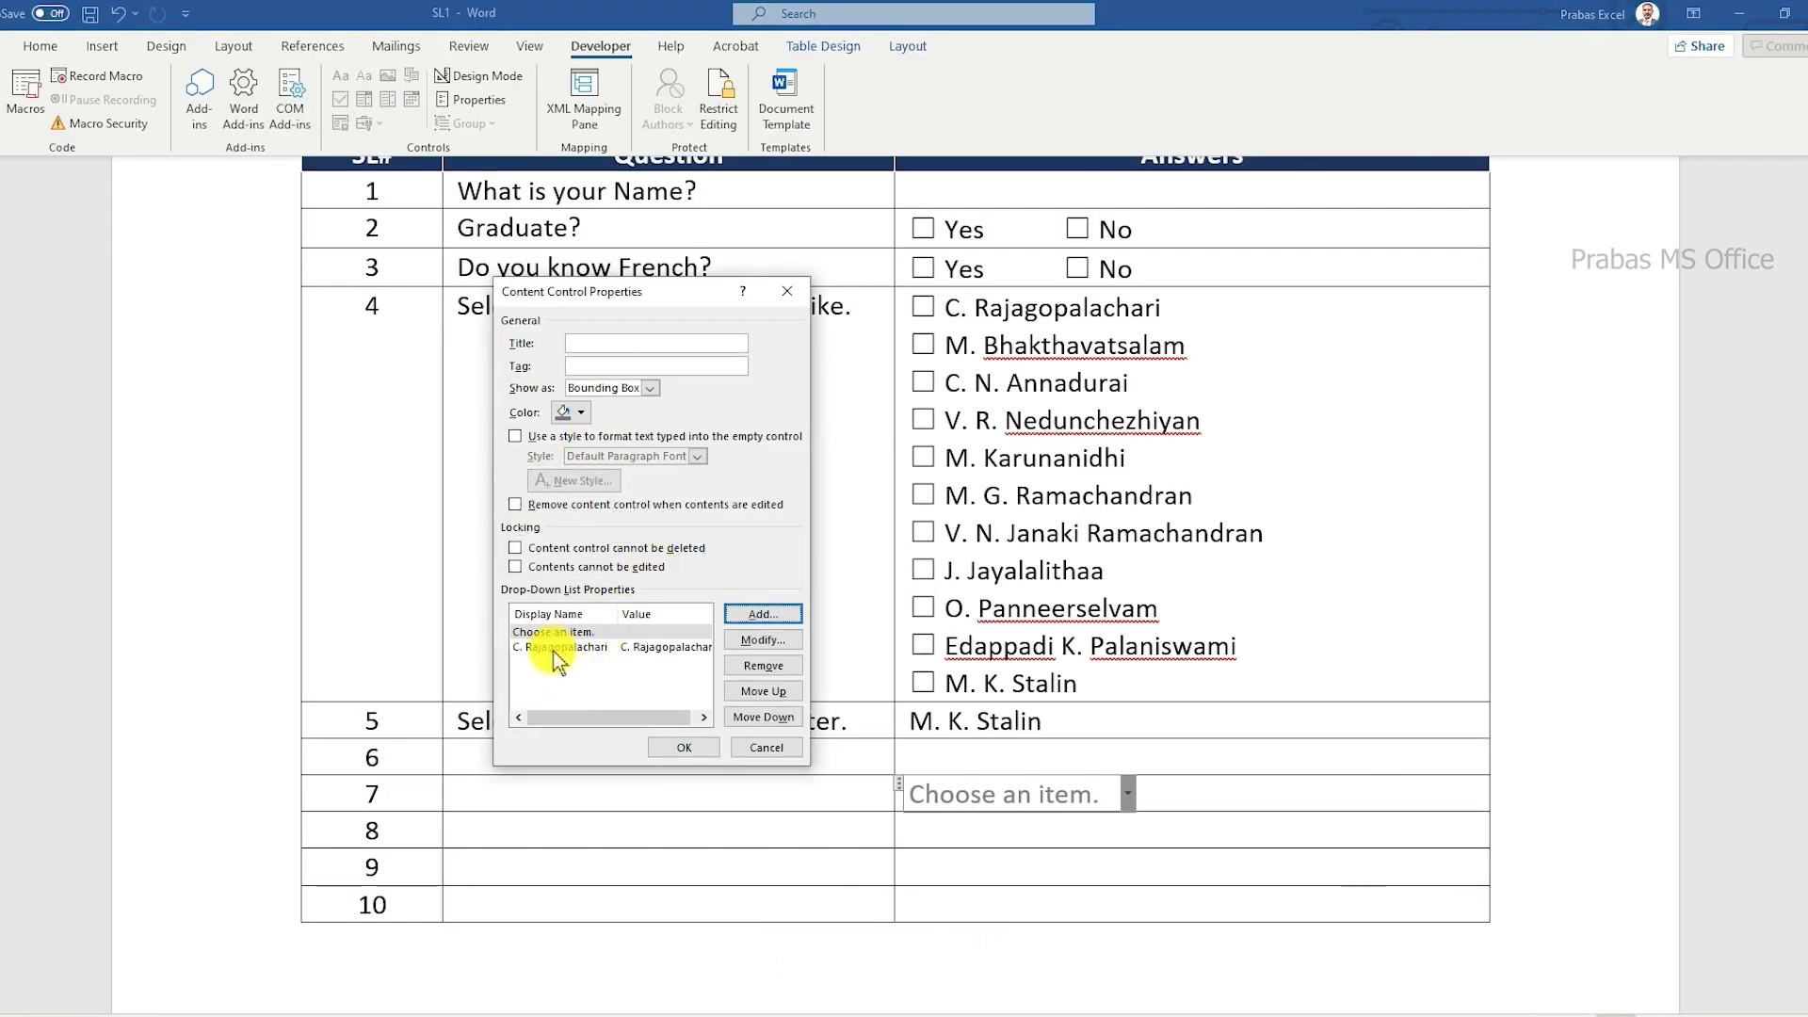
pyautogui.hotkey('alt', 'Tab')
pyautogui.click(608, 500)
pyautogui.press('F2')
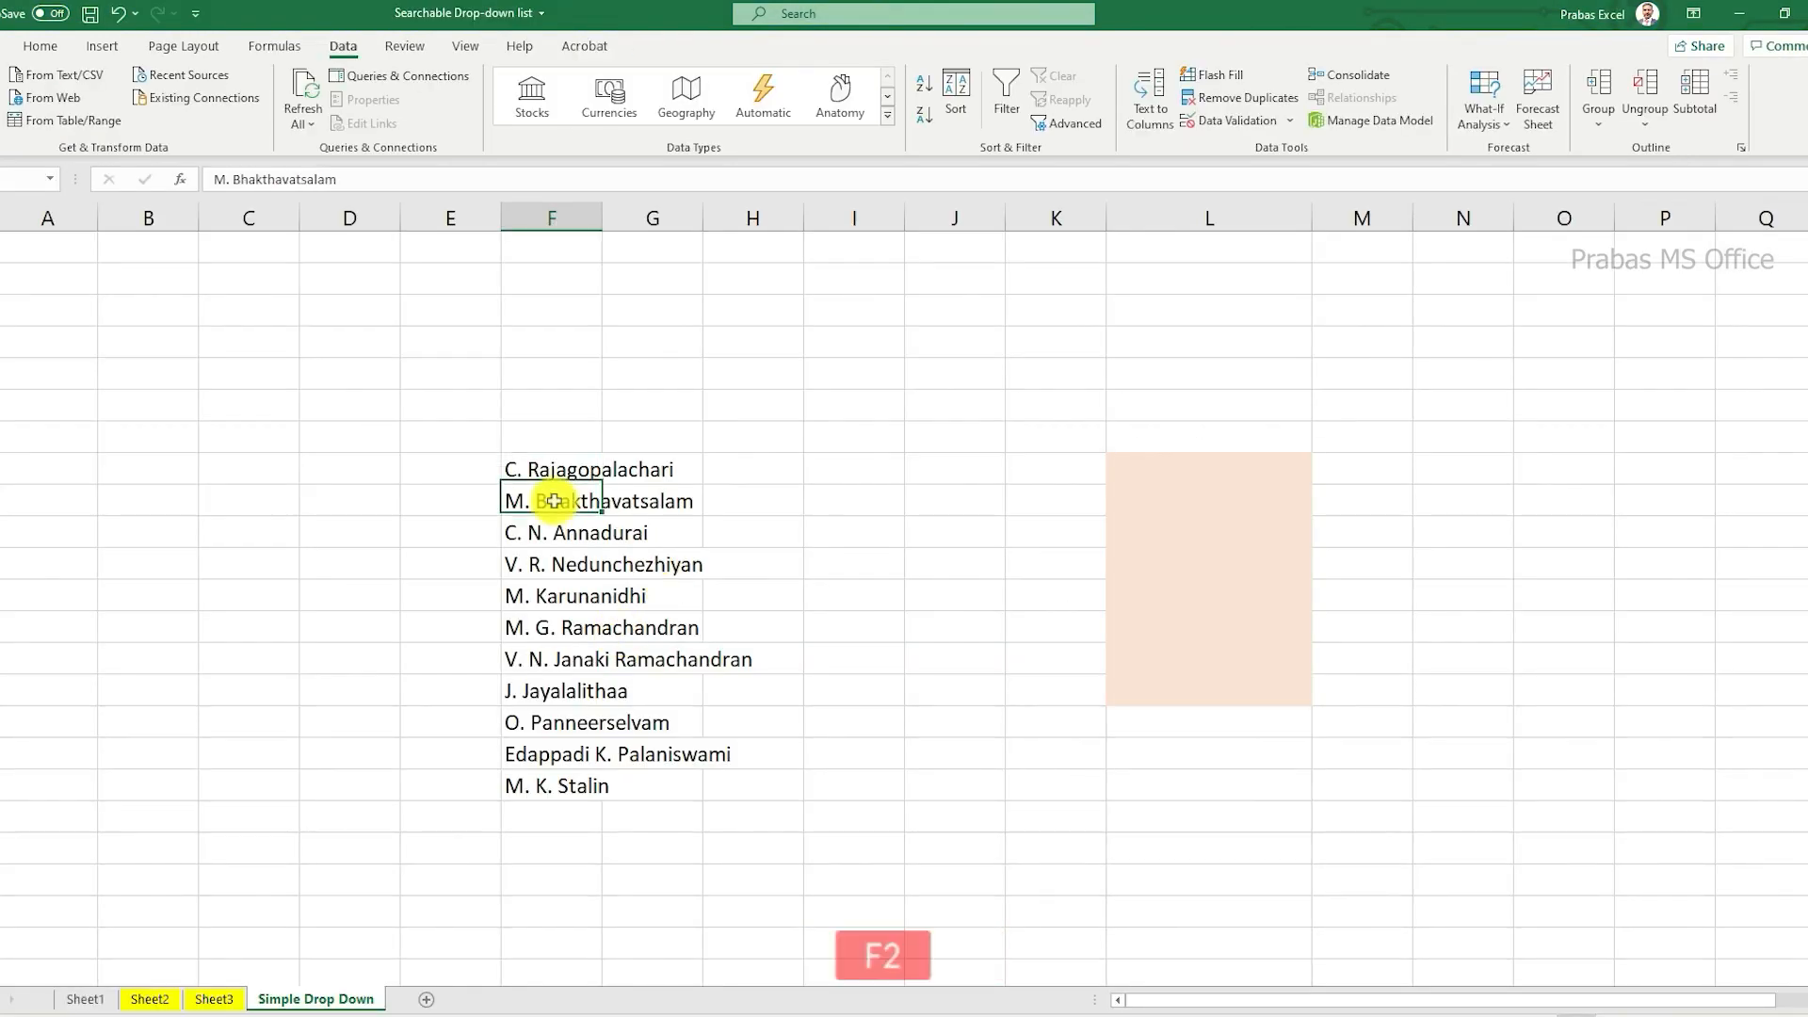
pyautogui.moveTo(686, 501); pyautogui.dragTo(500, 502)
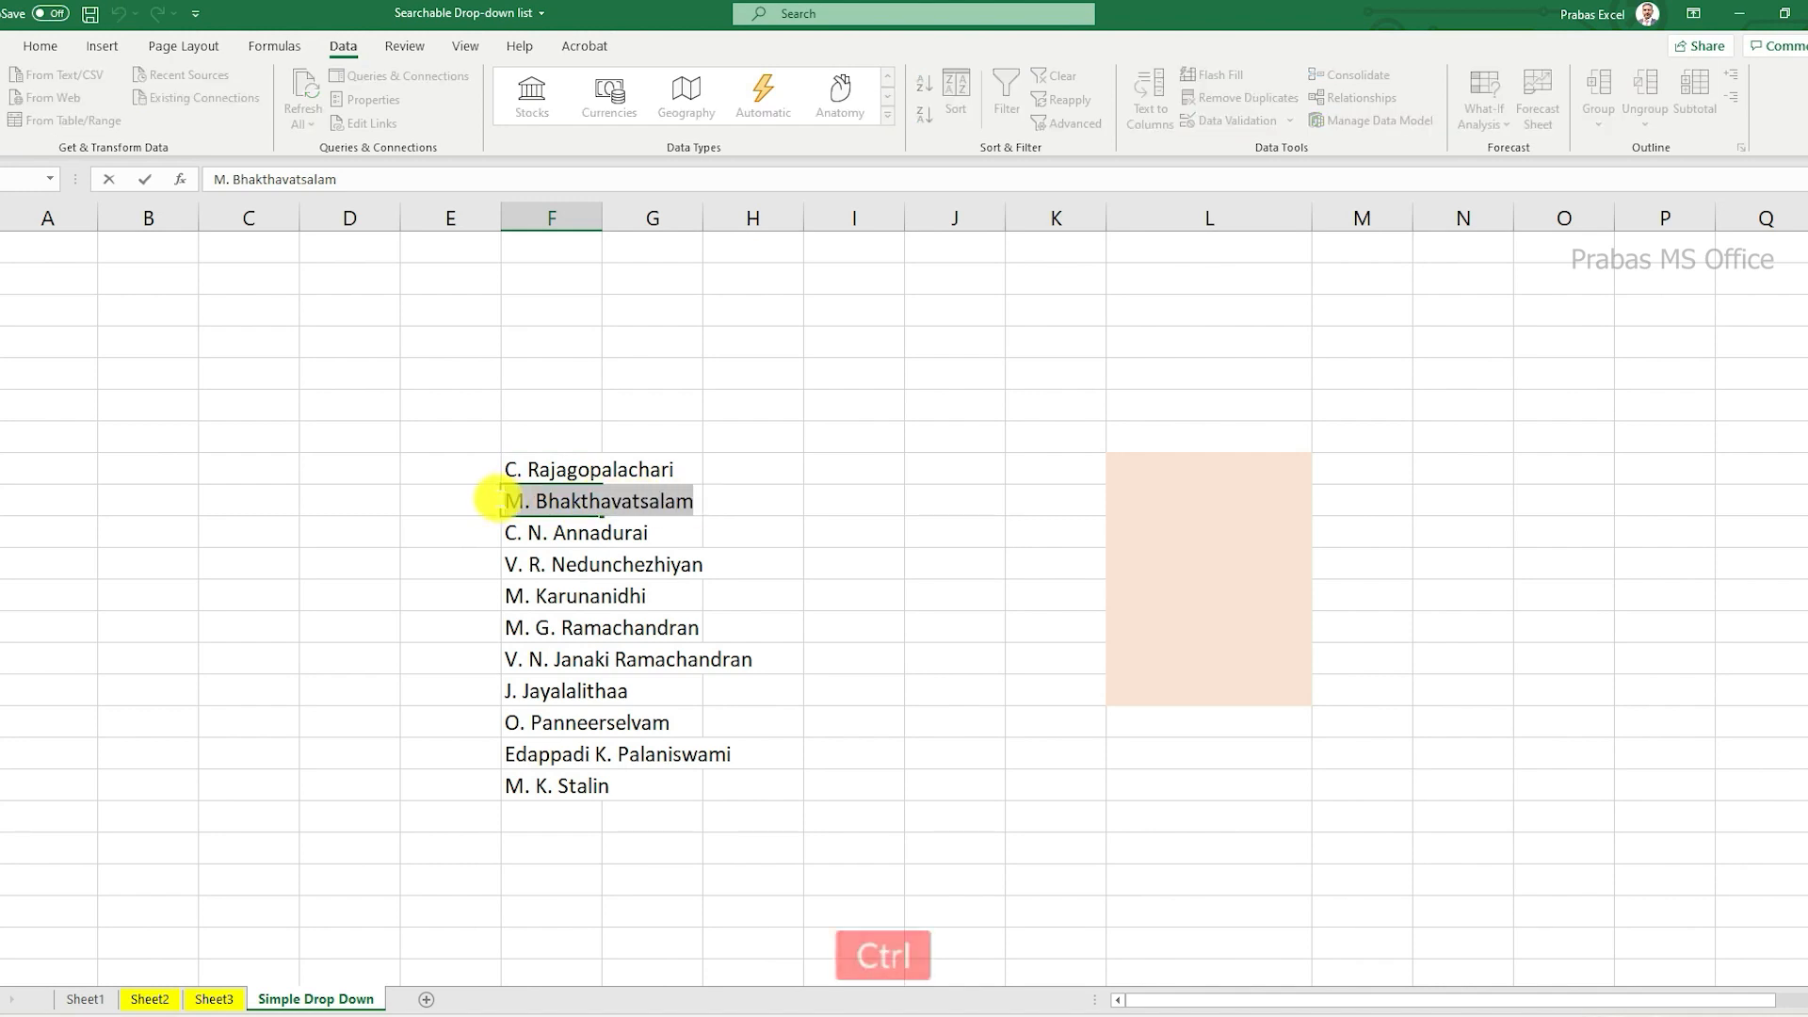
pyautogui.hotkey('ctrl', 'c')
pyautogui.hotkey('alt', 'Tab')
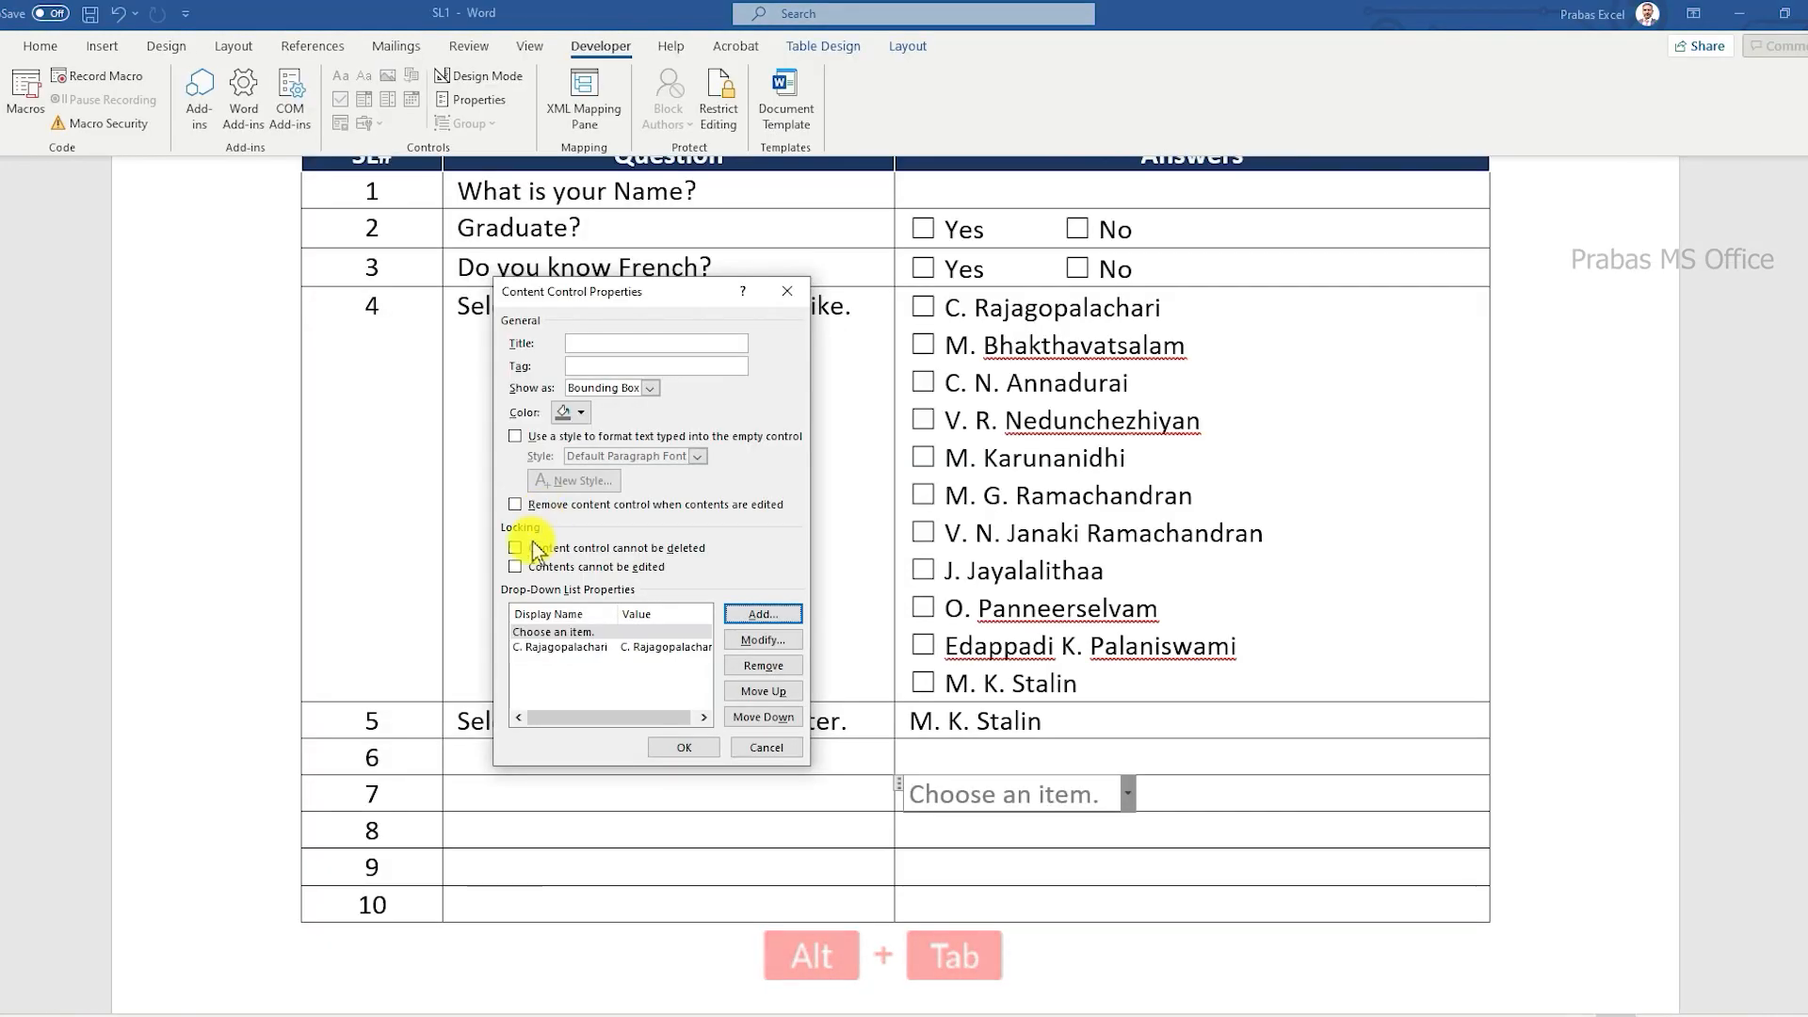
pyautogui.click(762, 614)
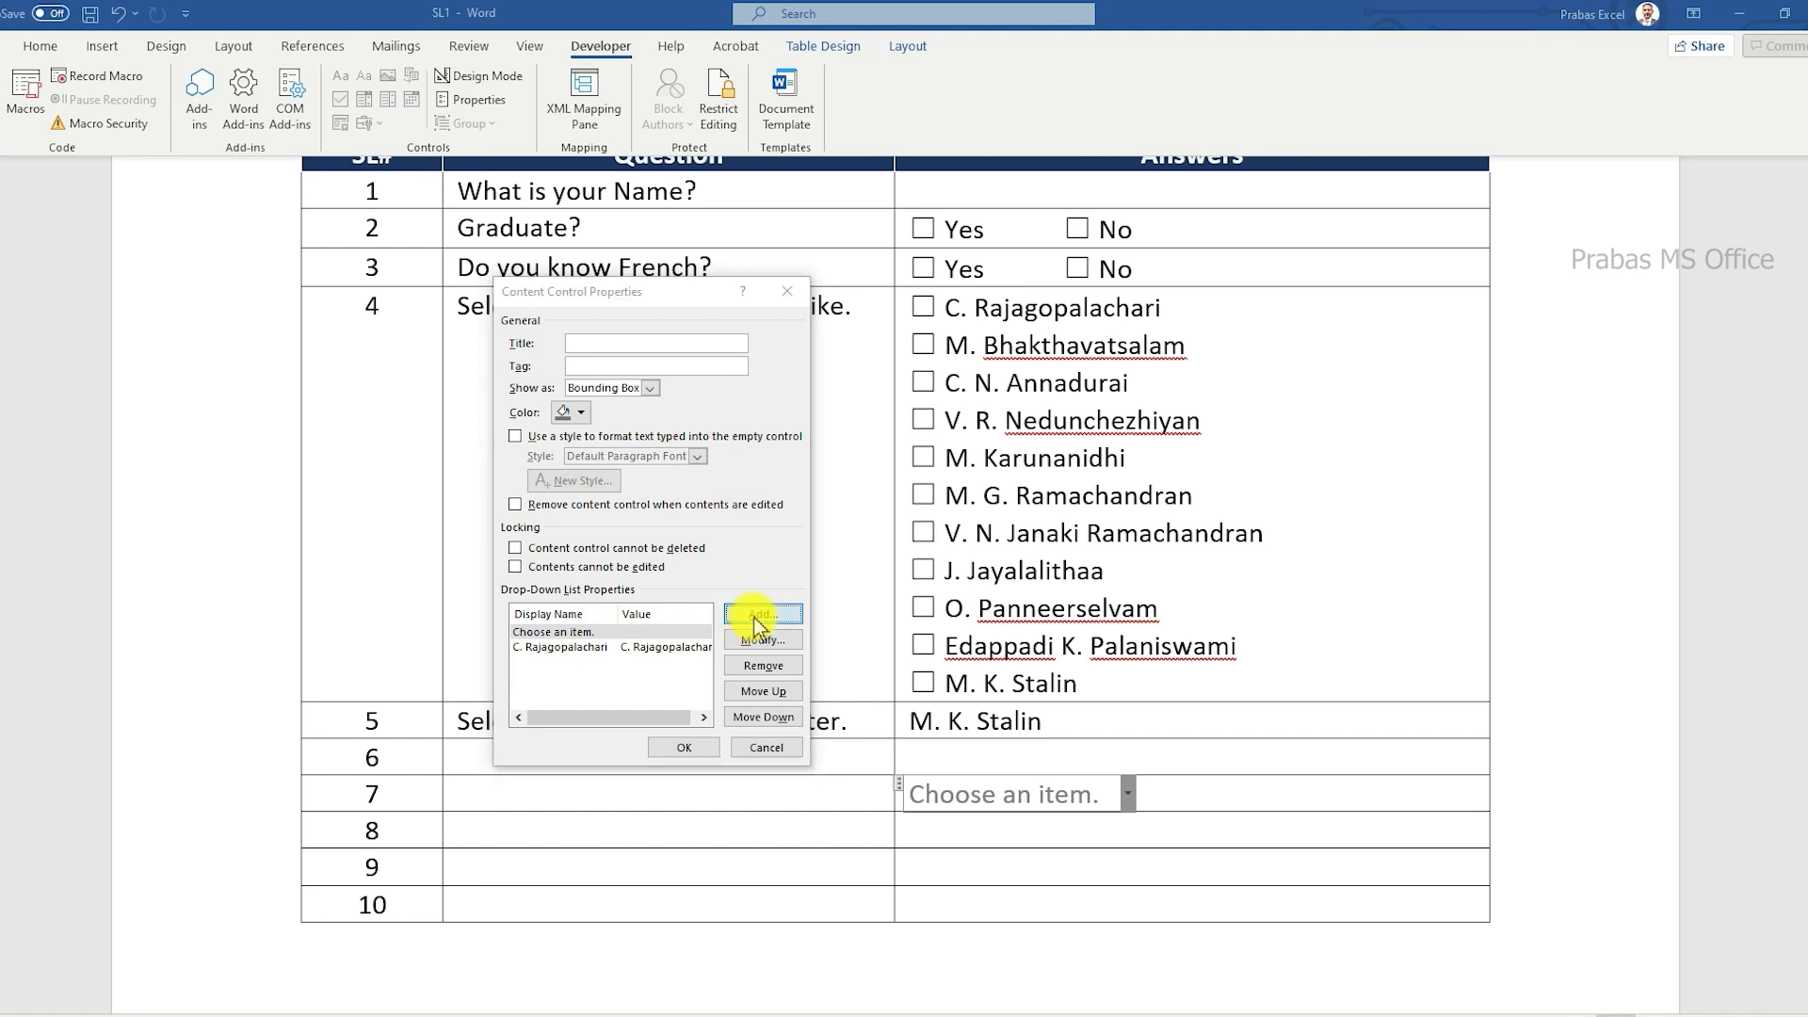
pyautogui.hotkey('ctrl', 'v')
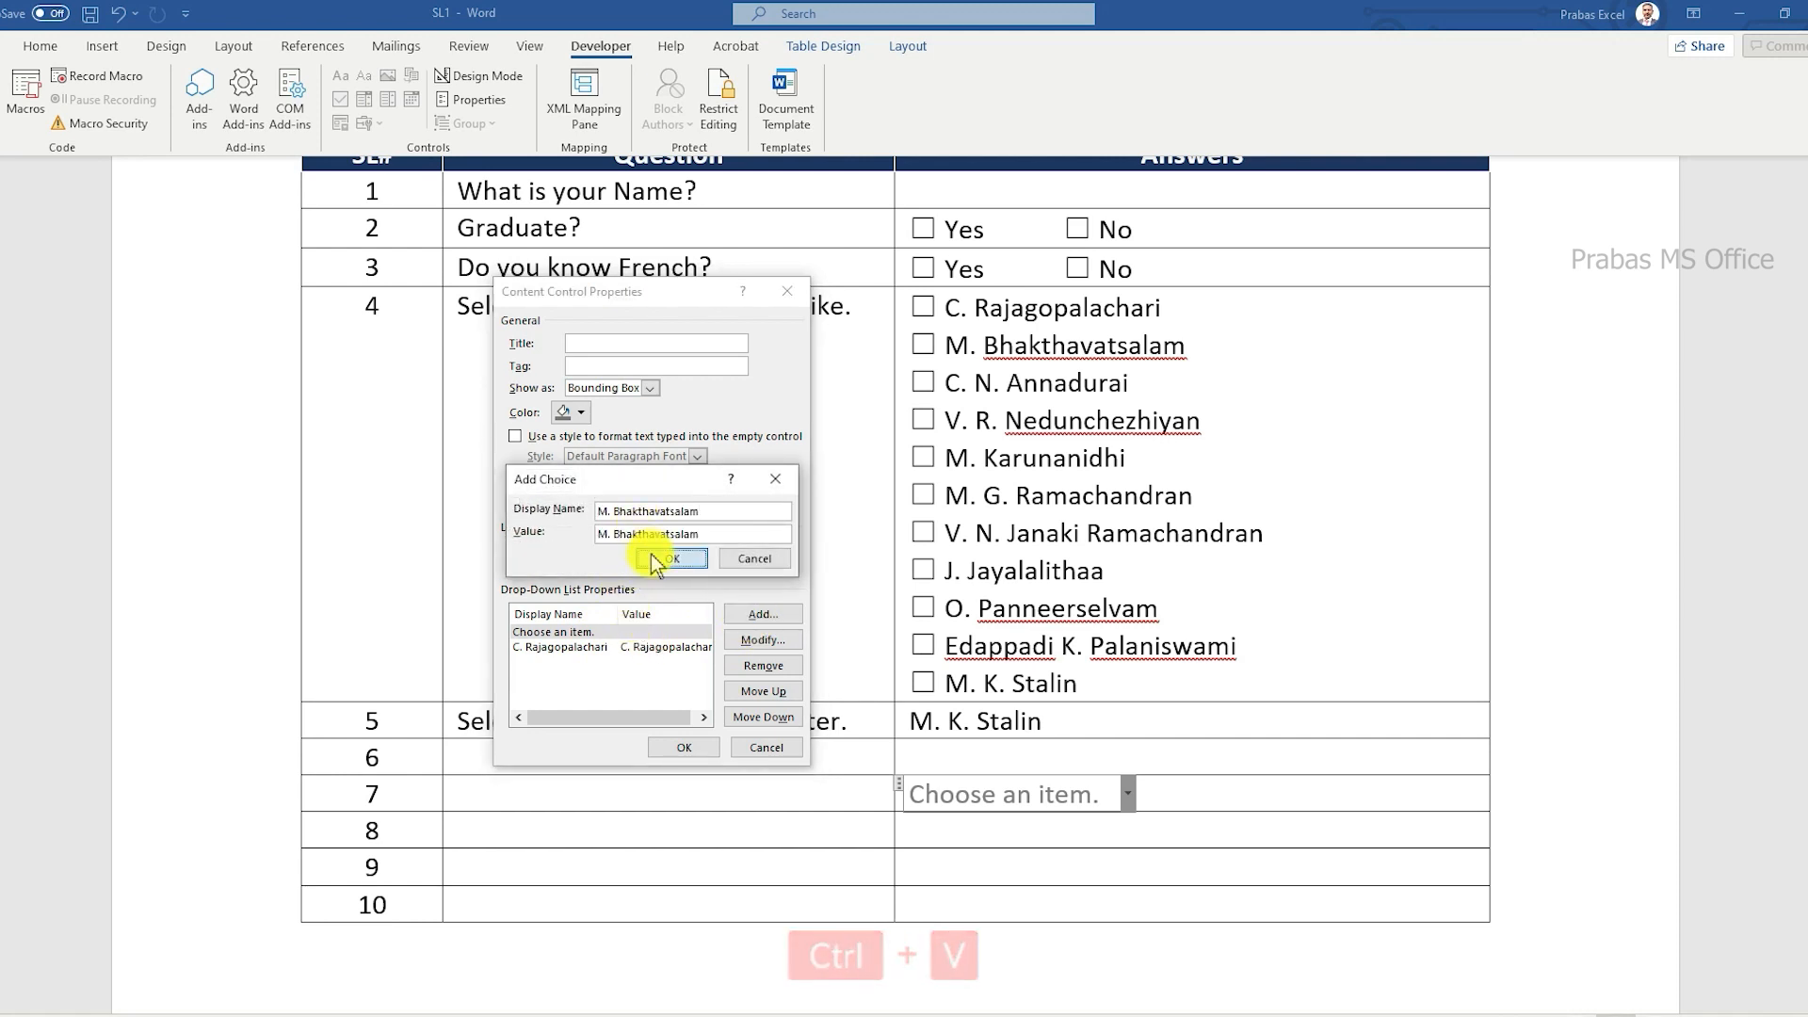
pyautogui.click(650, 560)
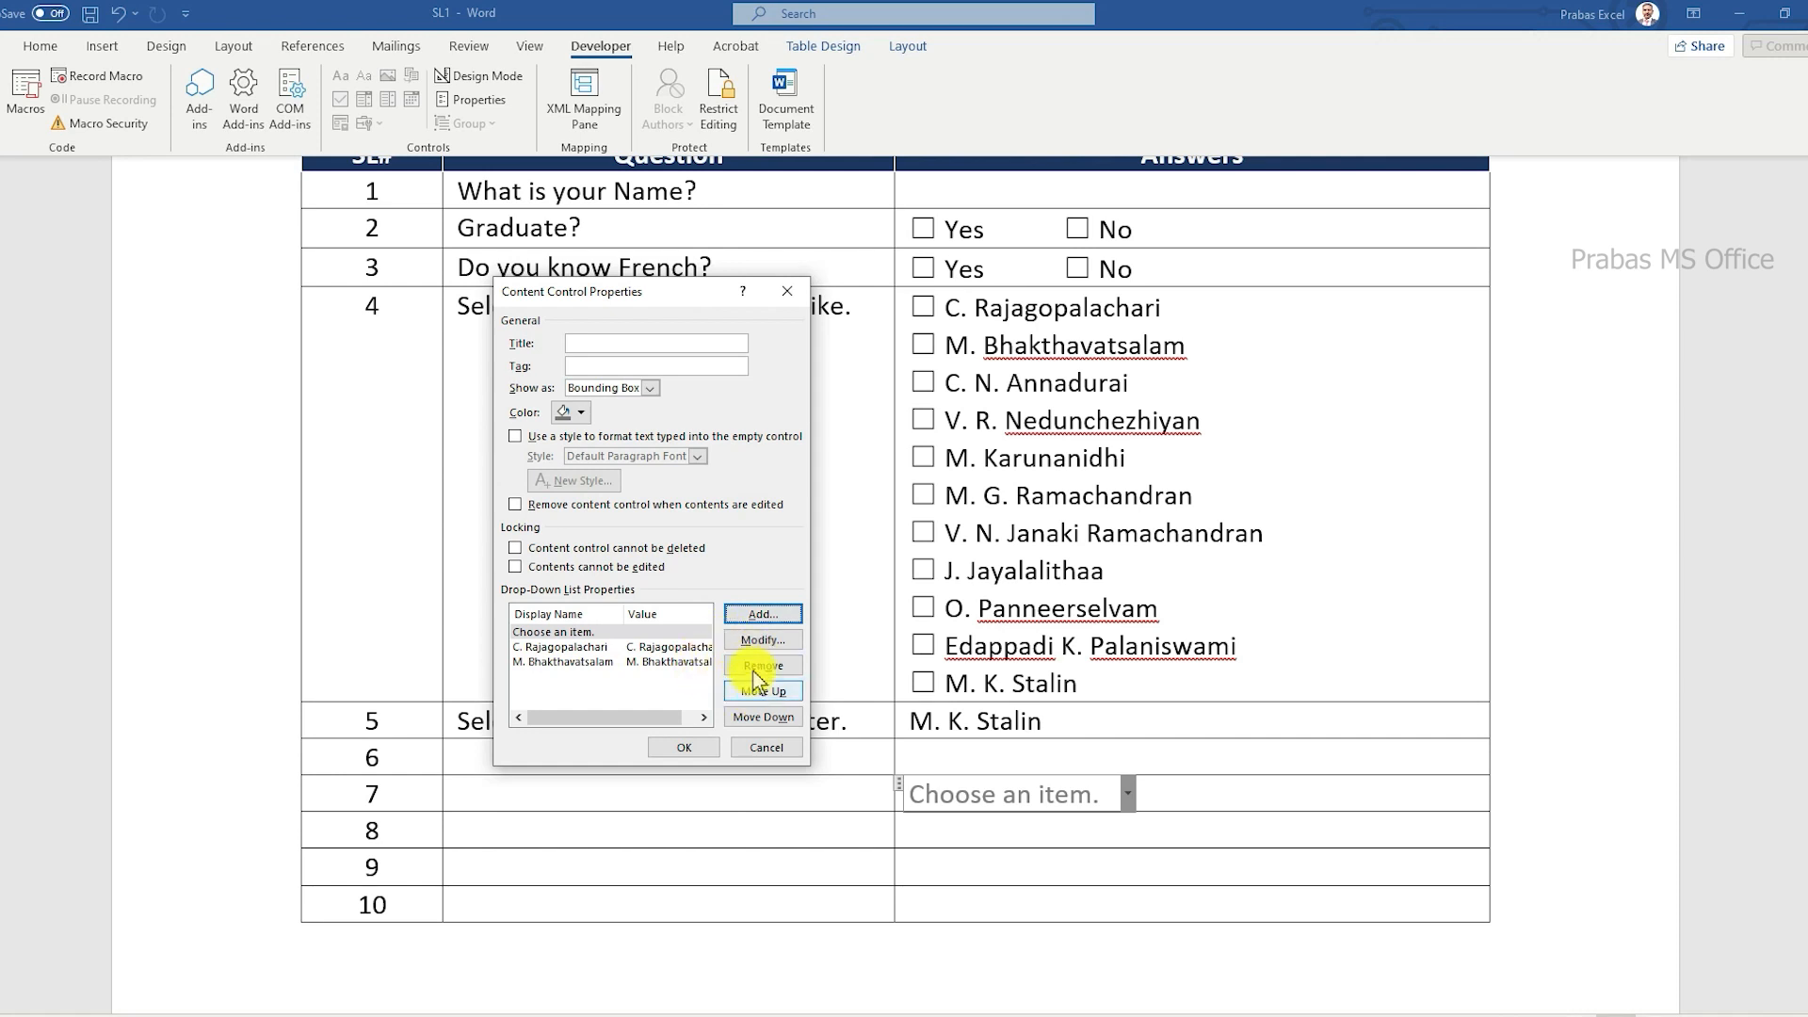
pyautogui.click(590, 648)
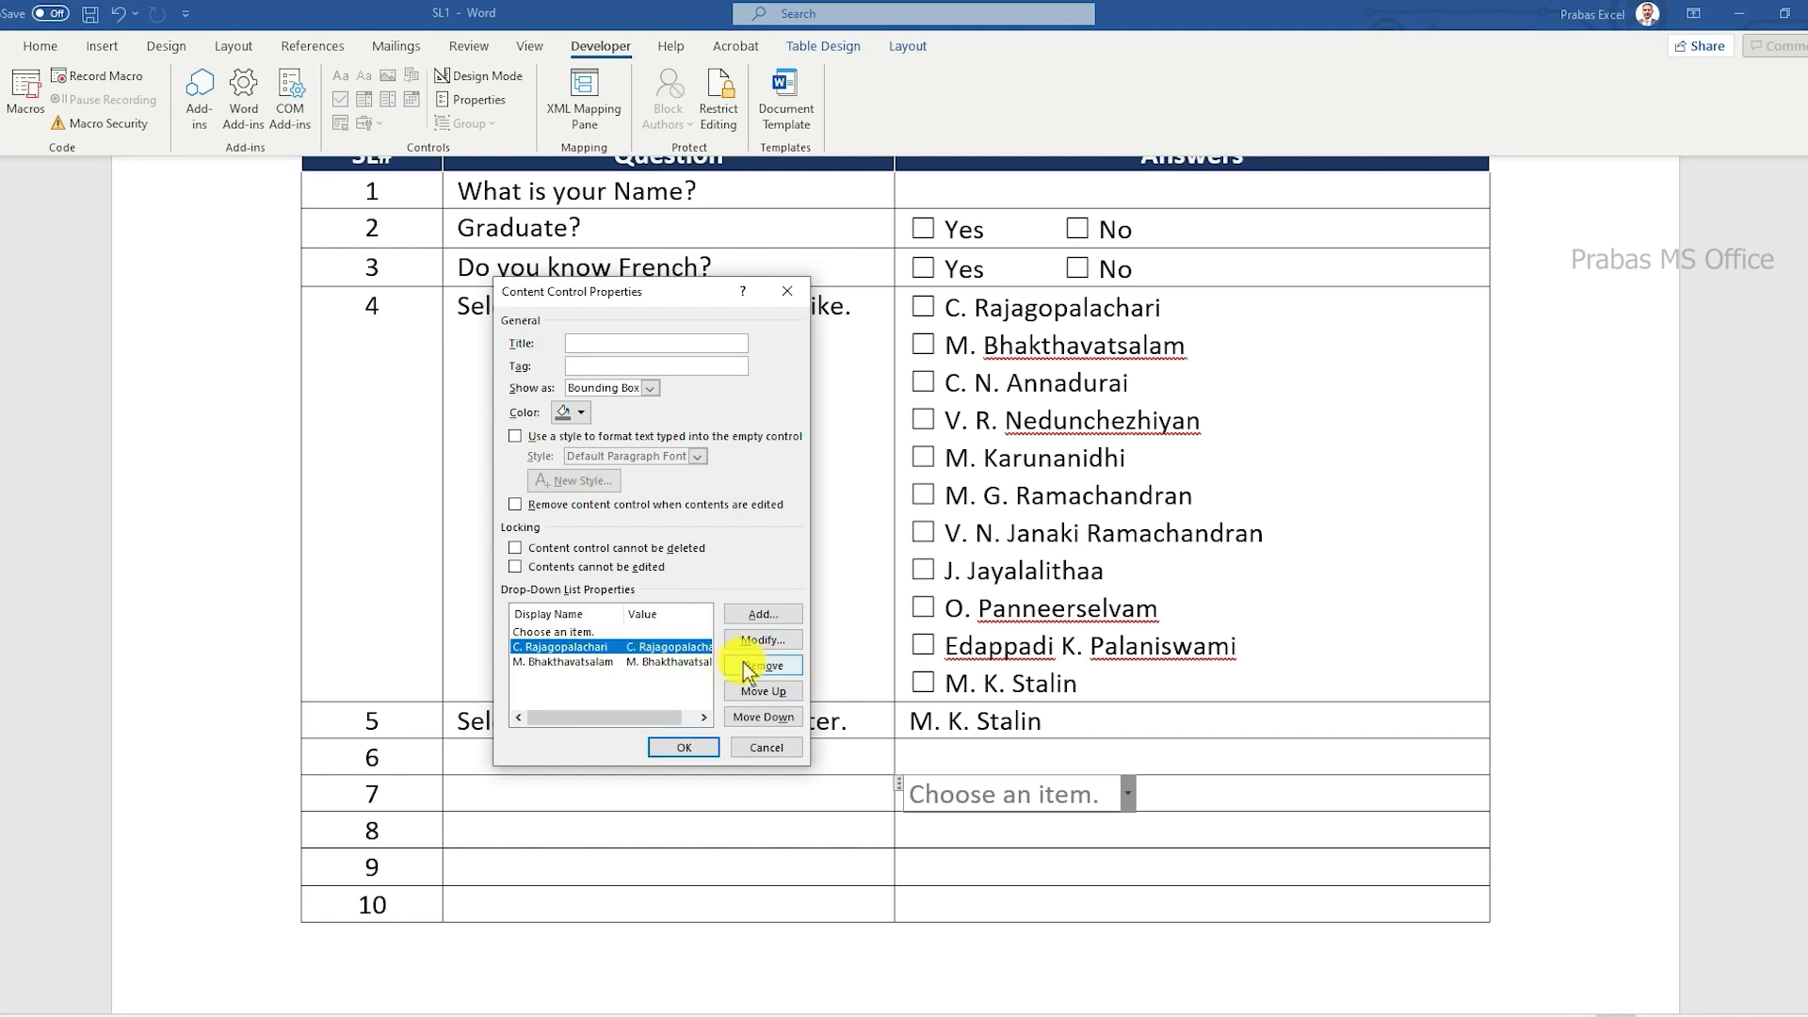
pyautogui.click(685, 750)
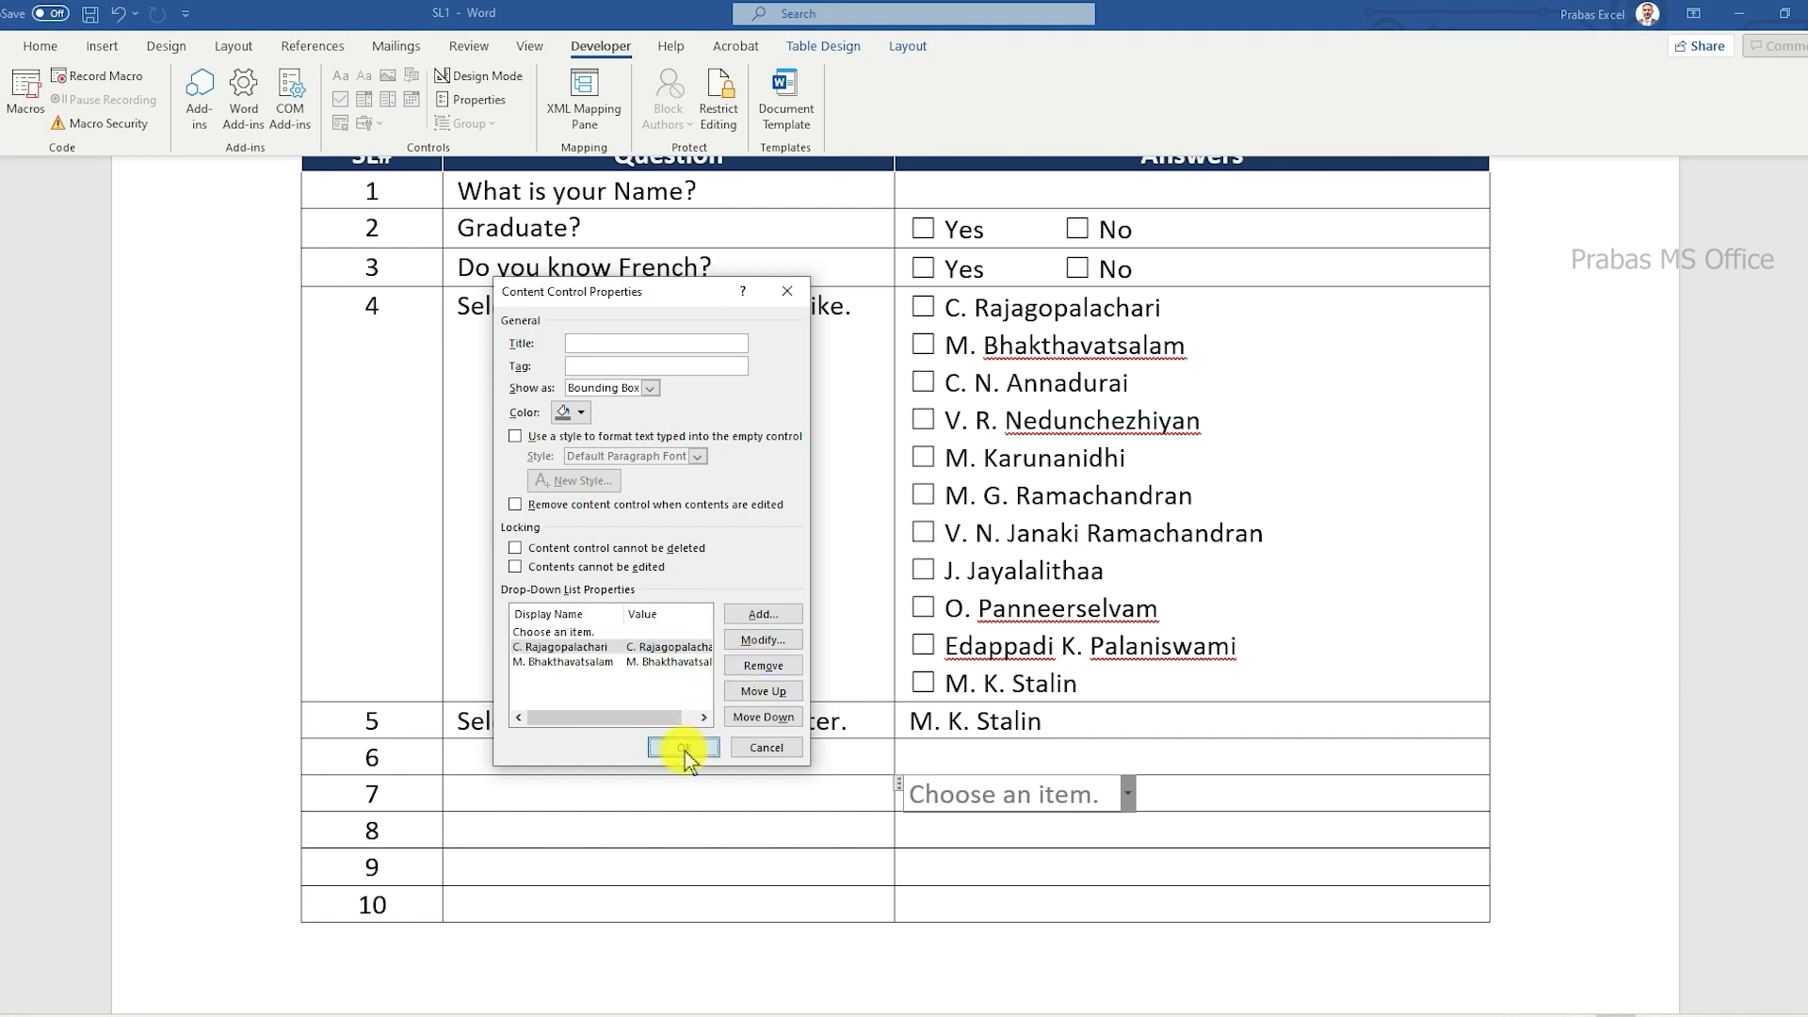
# Step: Check the choices in row 7's drop-down list without selecting one
pyautogui.click(750, 796)
pyautogui.click(1102, 794)
pyautogui.click(1127, 794)
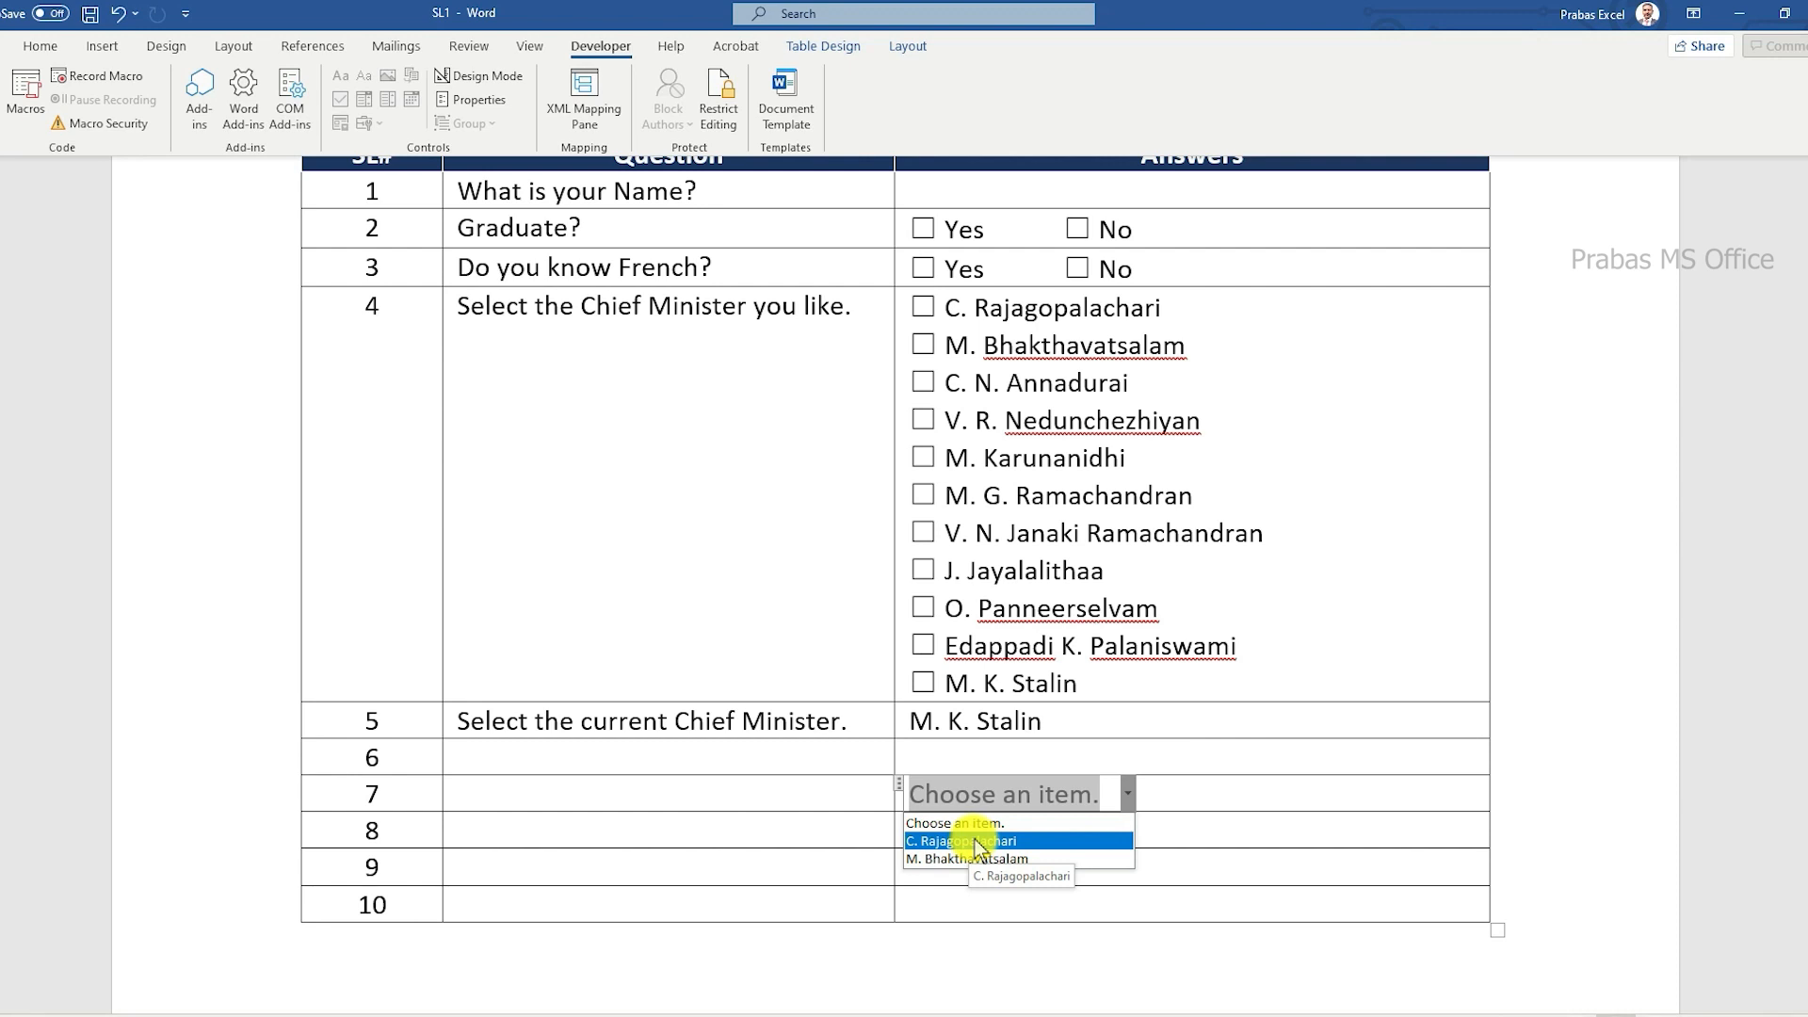
pyautogui.click(958, 753)
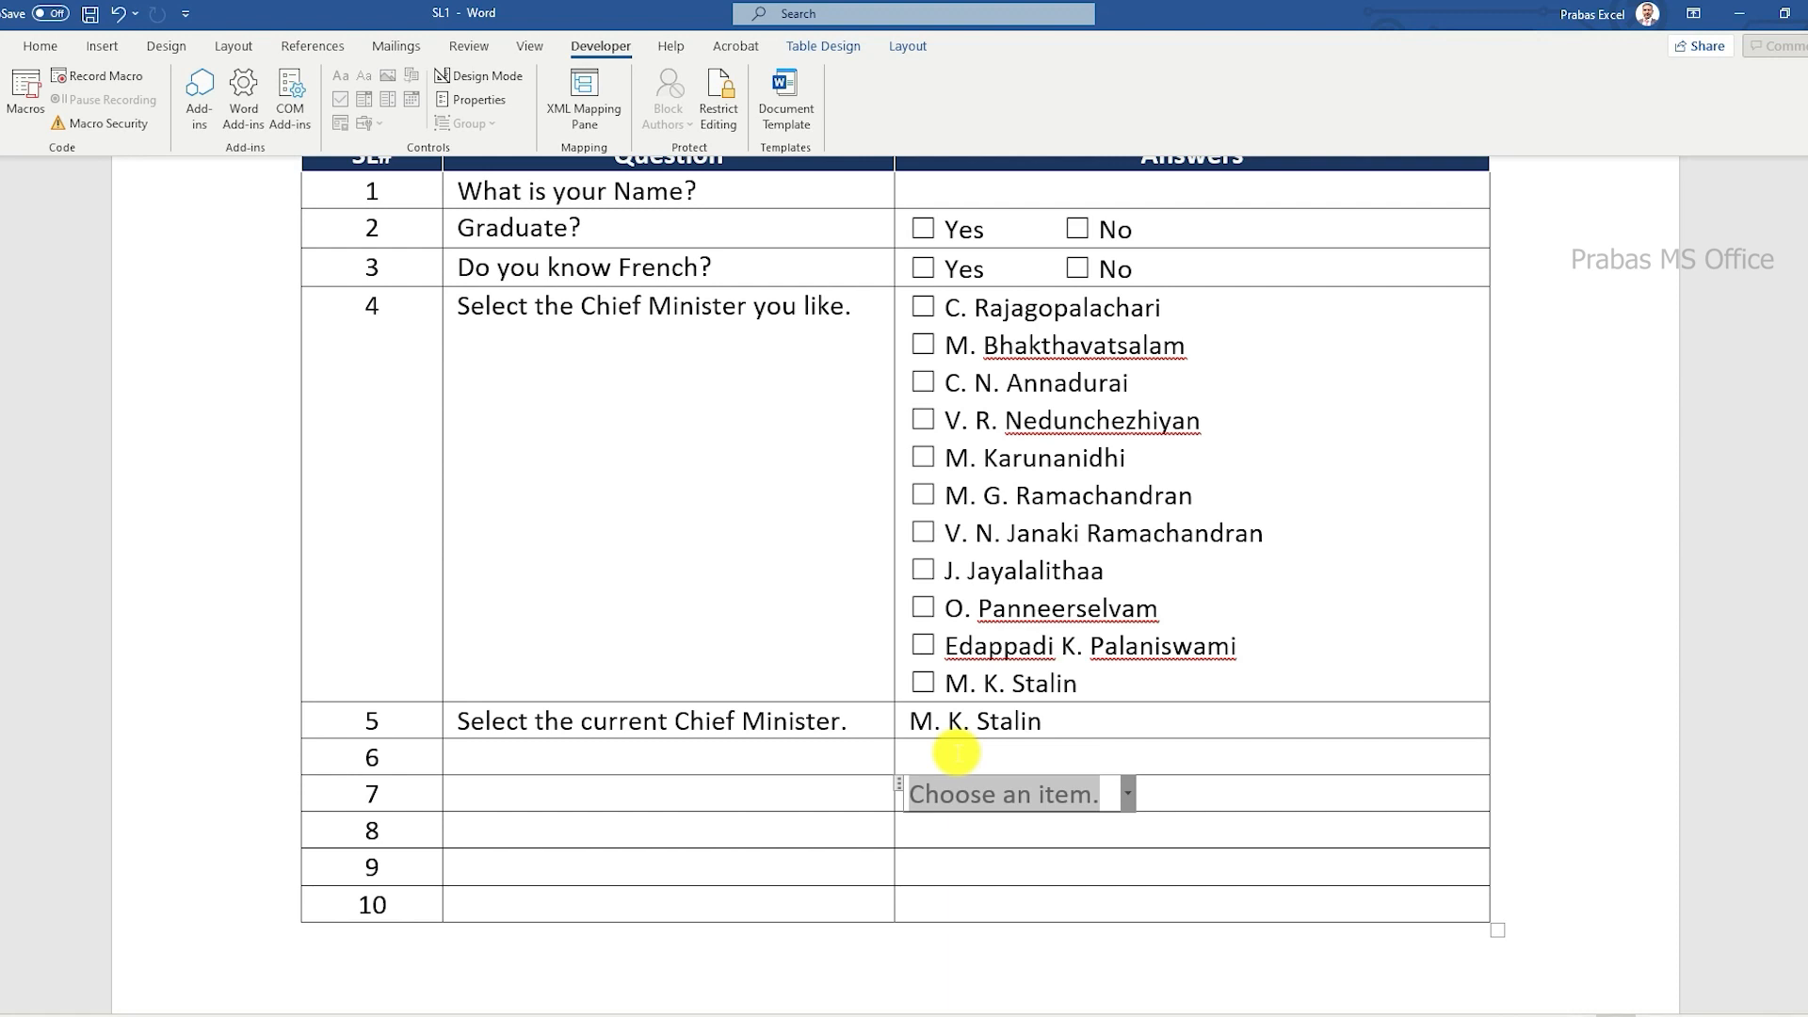
# Step: Switch to Google Sheets to view the shaded column D cell's drop-down list, and return to Word to view question 5's list
pyautogui.hotkey('alt', 'Tab')
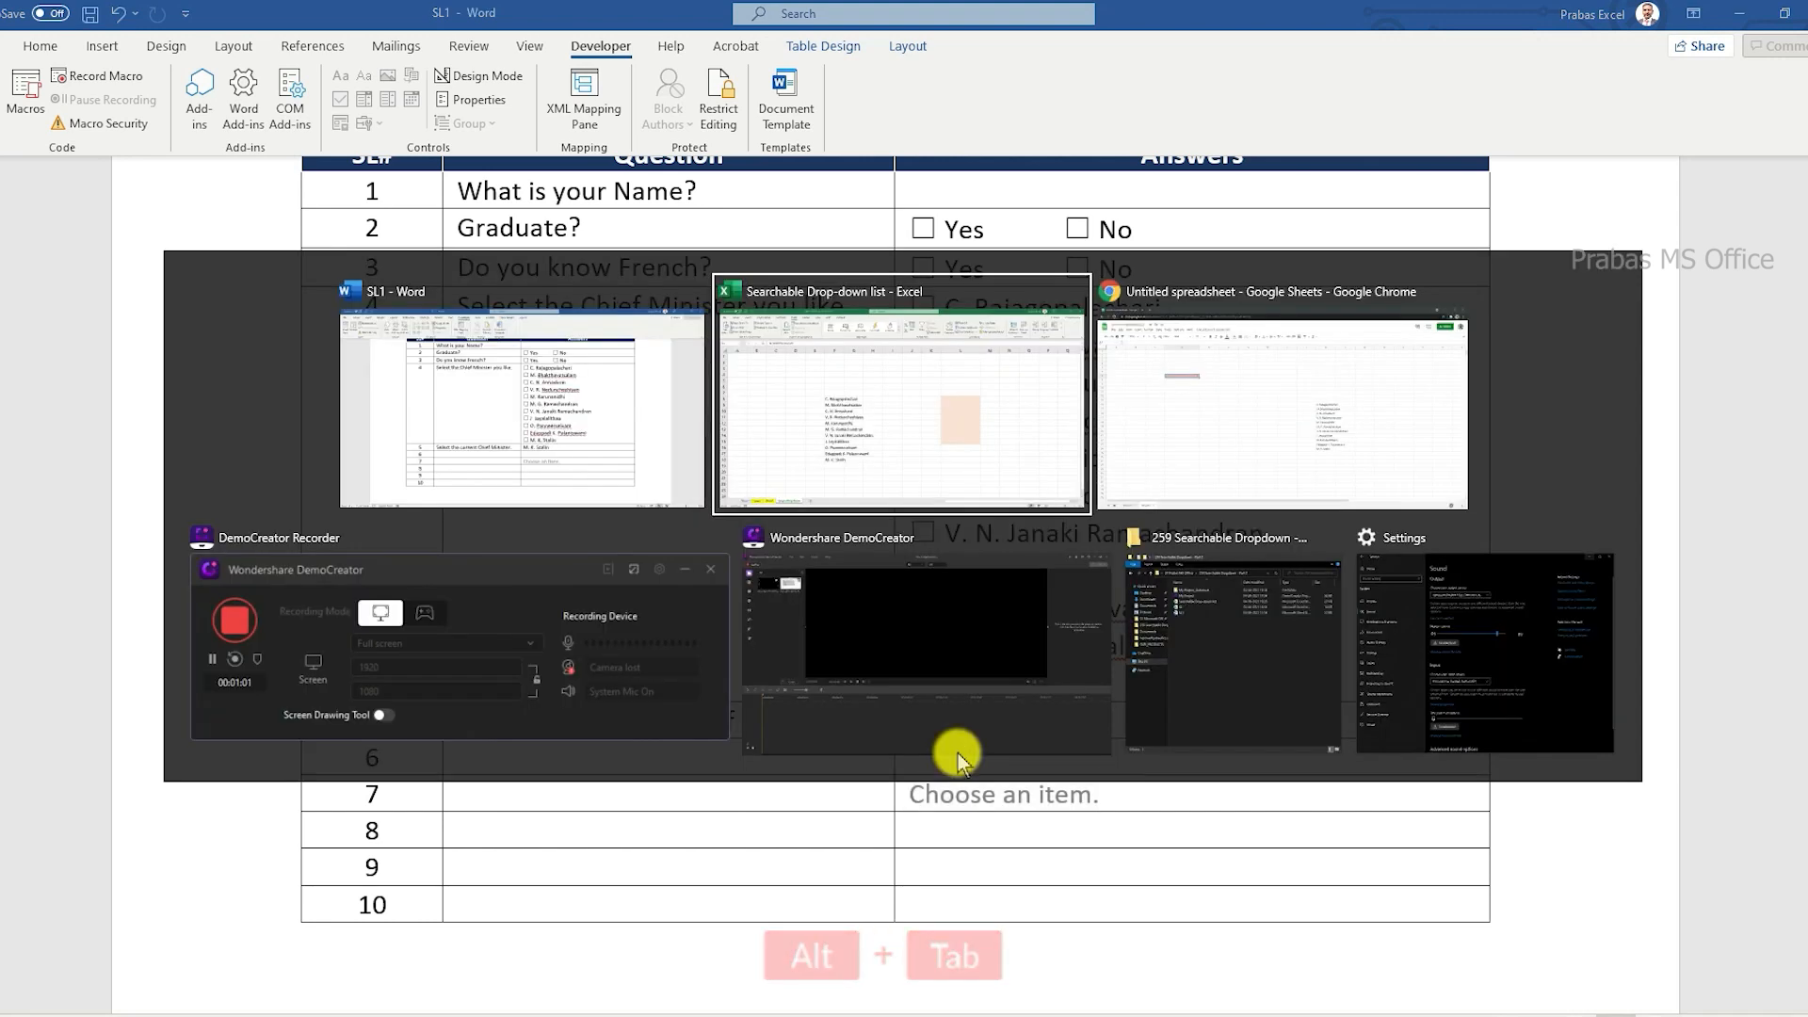
pyautogui.hotkey('alt', 'Tab')
pyautogui.press('Tab')
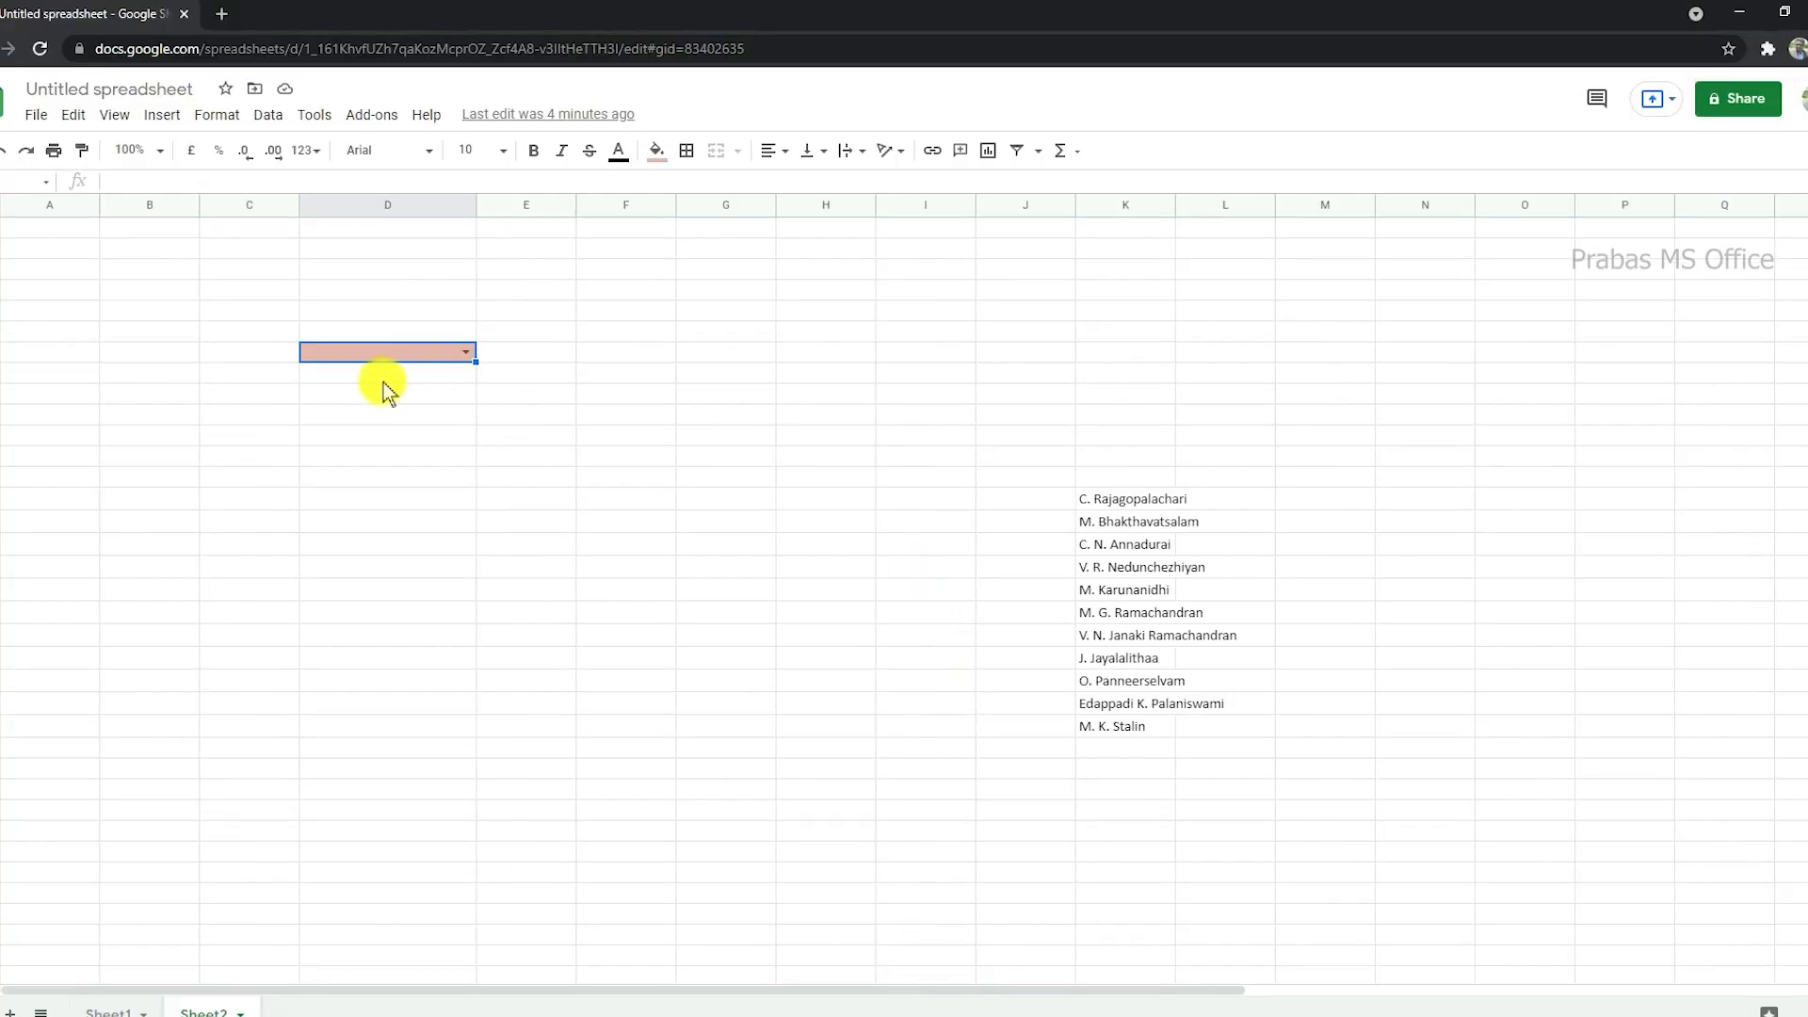
pyautogui.click(465, 352)
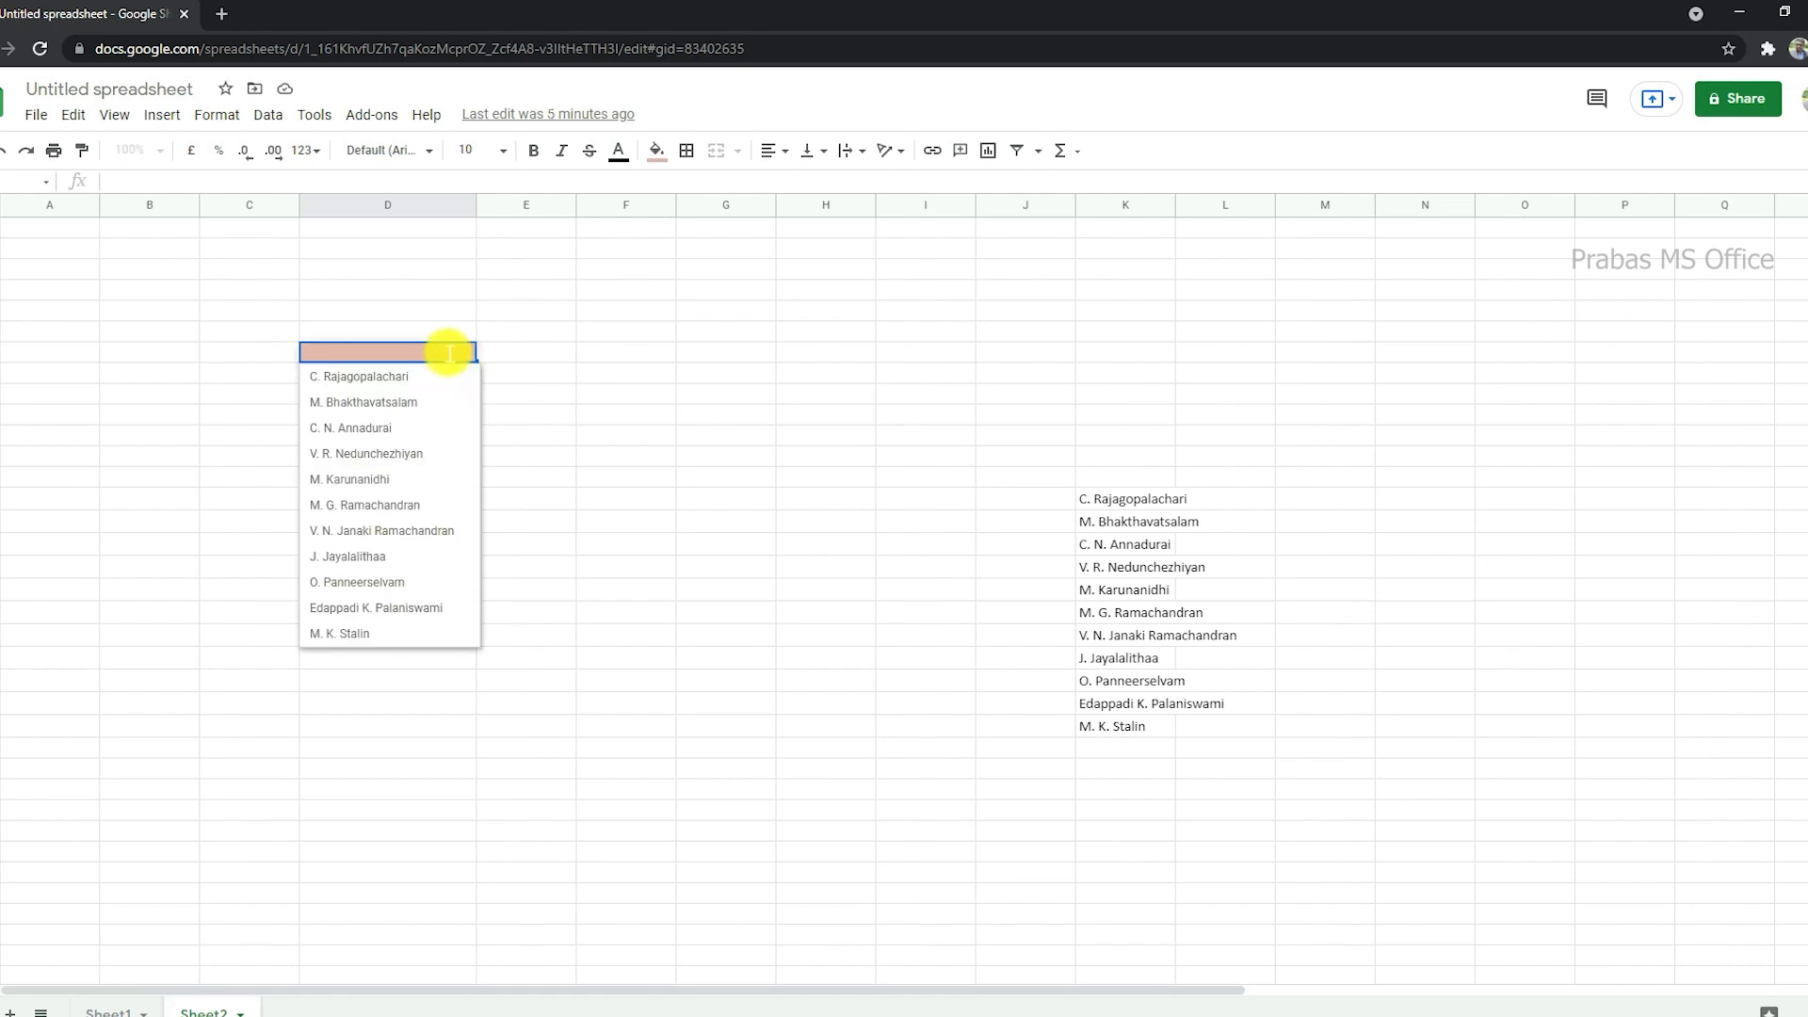
pyautogui.press('Escape')
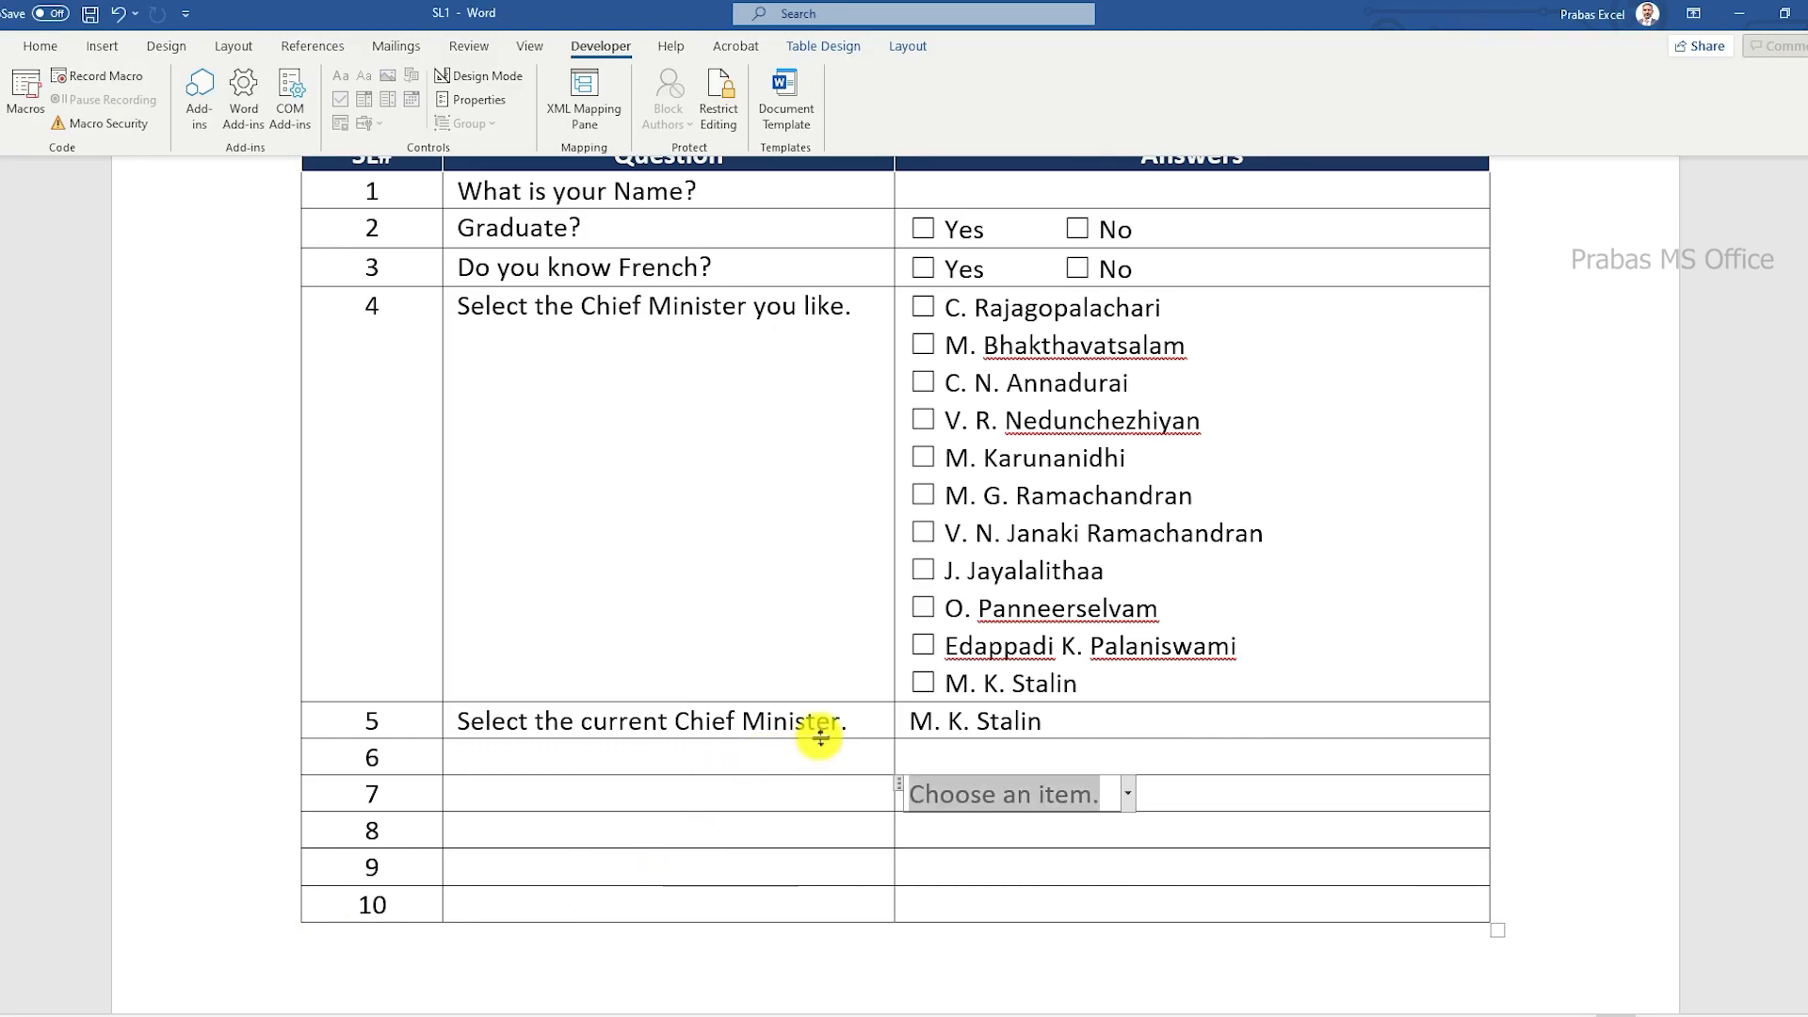
pyautogui.click(975, 723)
pyautogui.click(1072, 721)
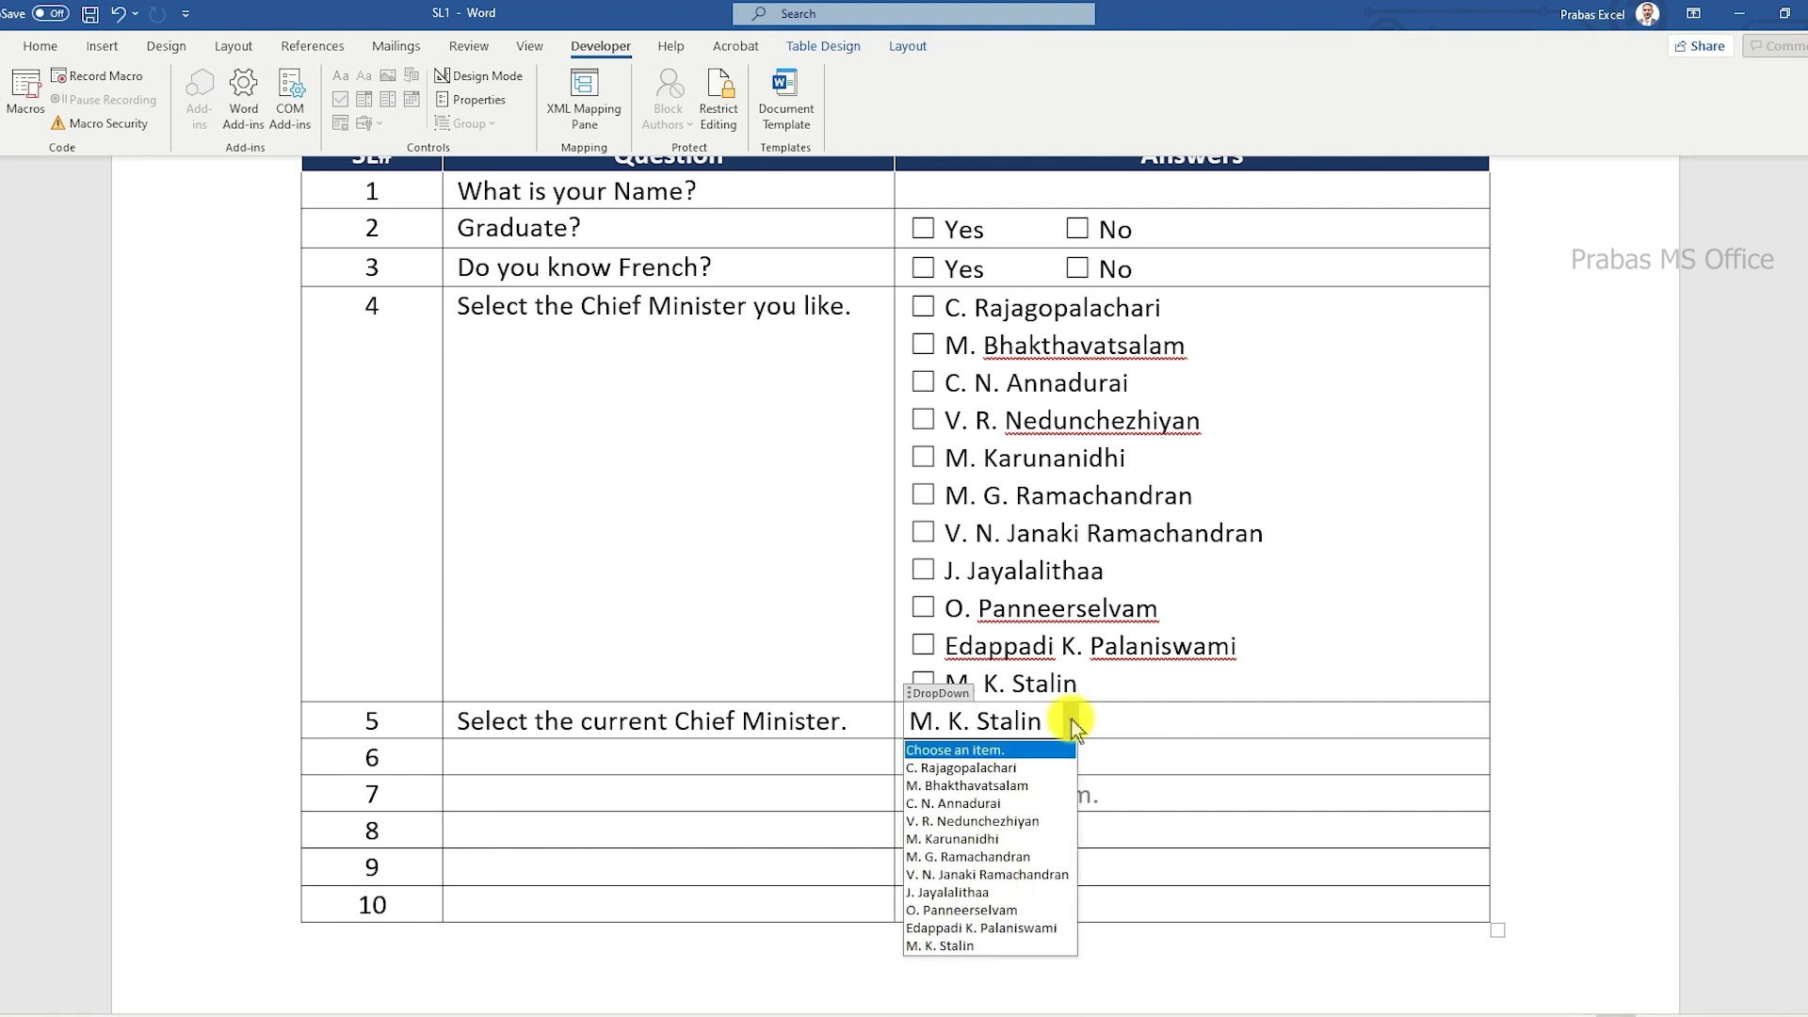